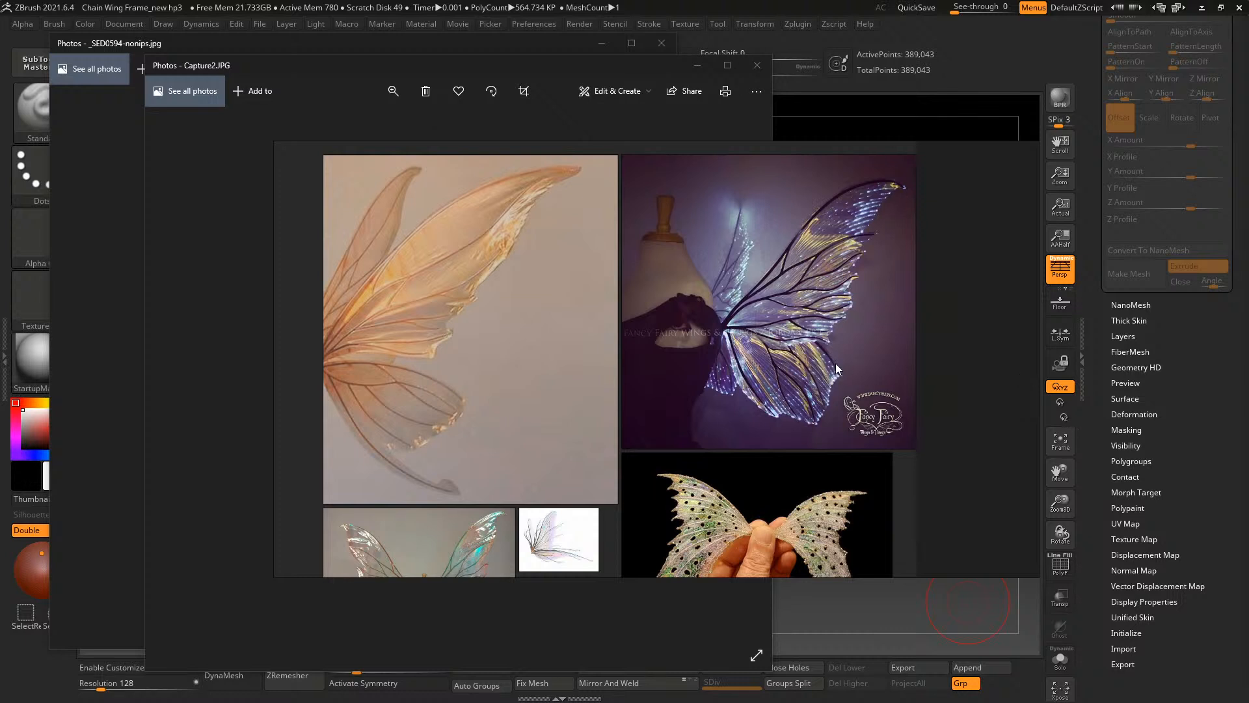
# Examine the fairy wing reference images on the board, focusing on the vein structure of the dark-framed purple wing
pyautogui.scroll(1, 782, 360)
pyautogui.scroll(-1, 748, 325)
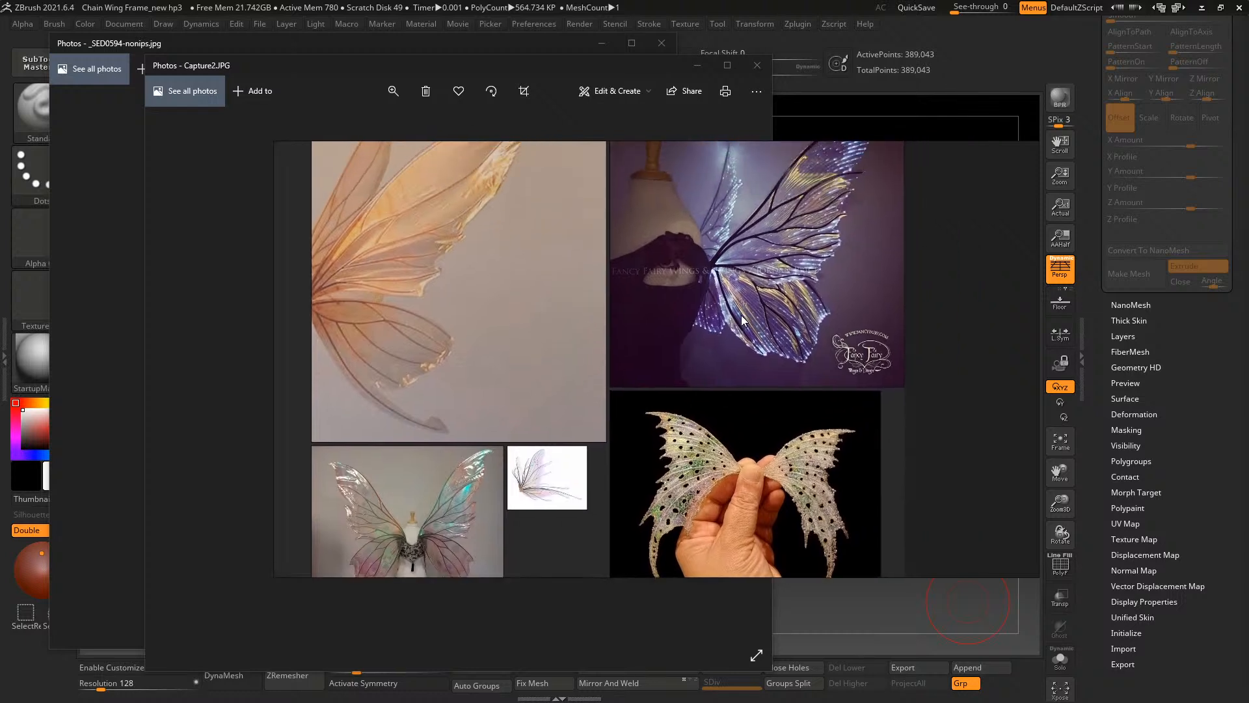
pyautogui.moveTo(955, 256); pyautogui.dragTo(1011, 272)
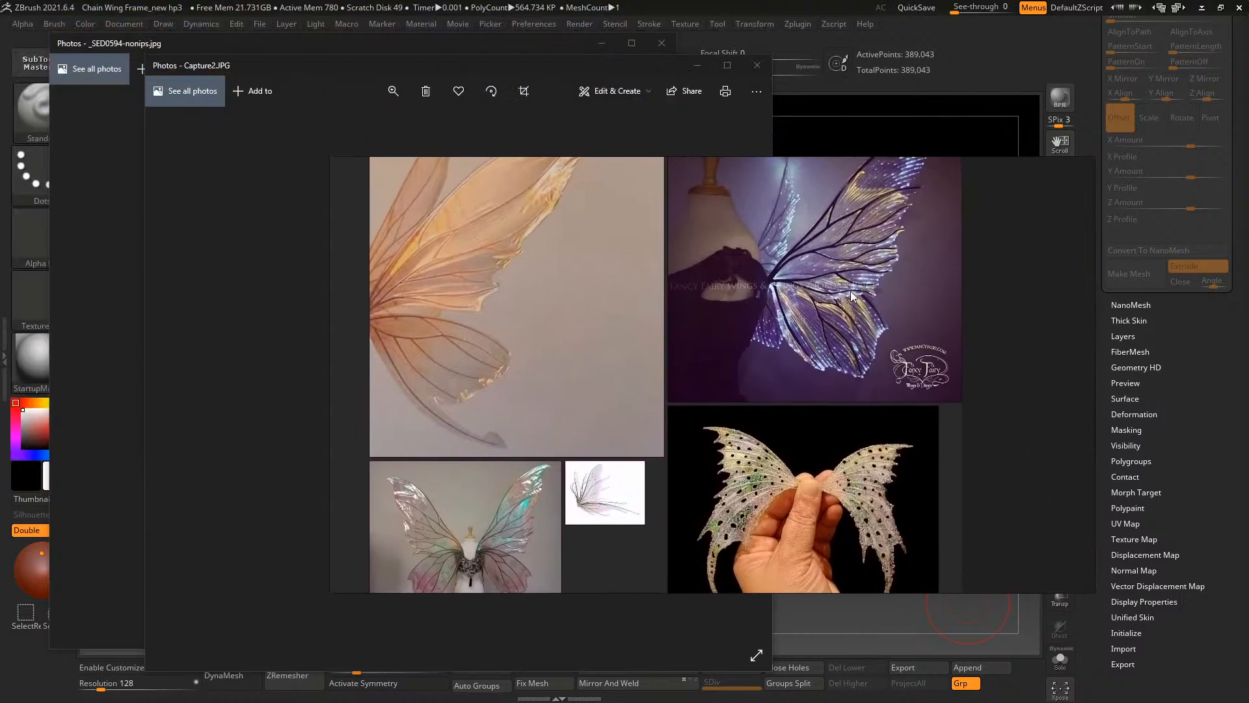
pyautogui.doubleClick(813, 286)
pyautogui.scroll(2, 666, 393)
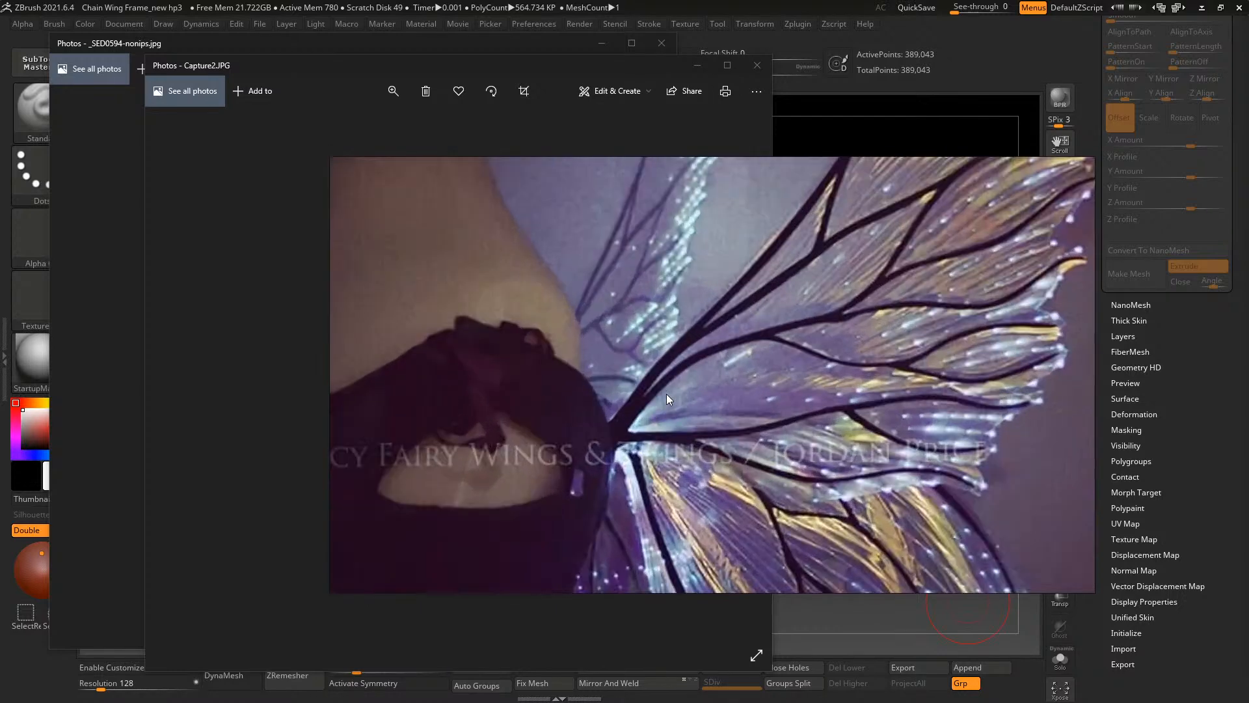
pyautogui.moveTo(943, 346); pyautogui.dragTo(839, 372, button='right')
pyautogui.moveTo(828, 385); pyautogui.dragTo(763, 400, button='middle')
pyautogui.doubleClick(796, 389)
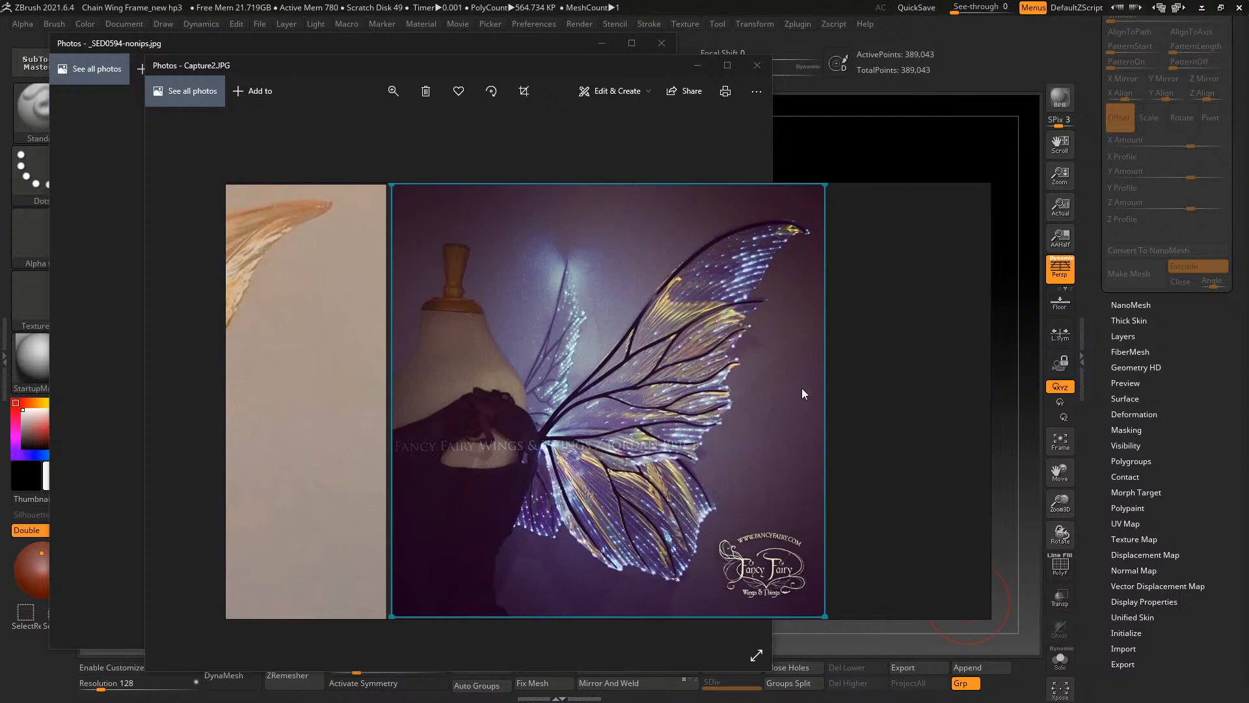
pyautogui.moveTo(711, 454); pyautogui.dragTo(850, 389, button='middle')
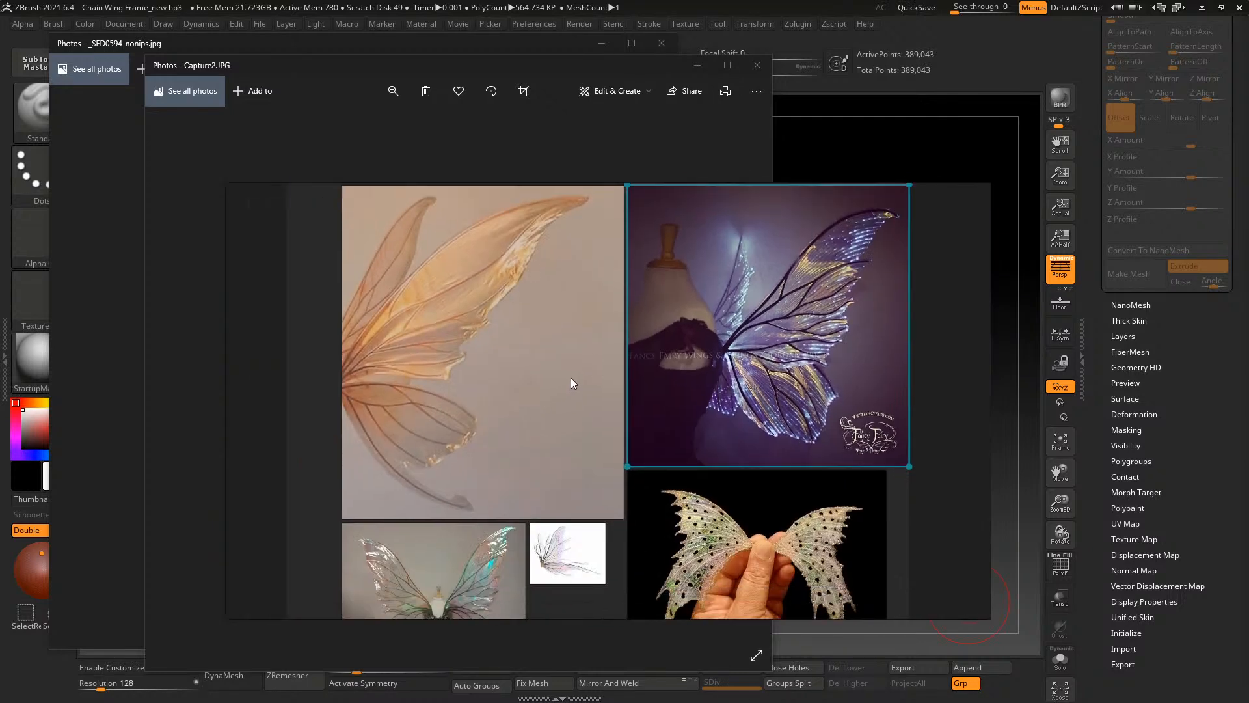
pyautogui.moveTo(572, 377); pyautogui.dragTo(619, 284)
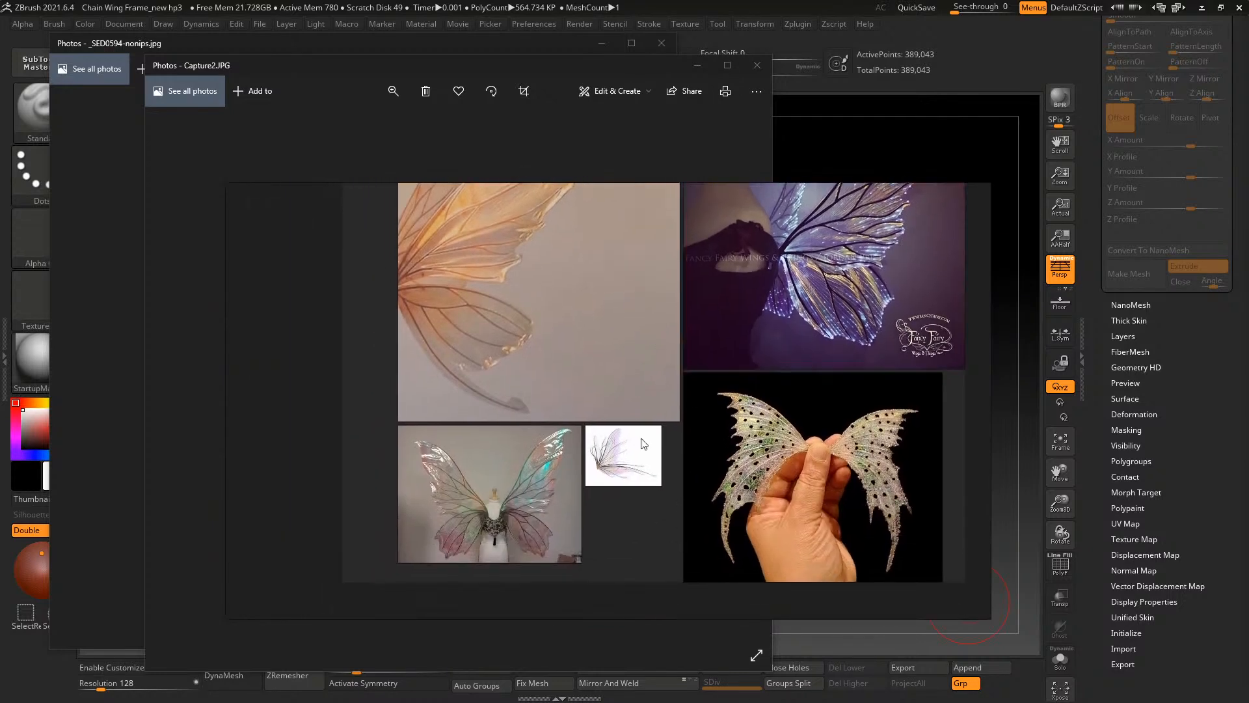
# View the About information of the PureRef reference viewer and close it
pyautogui.rightClick(623, 530)
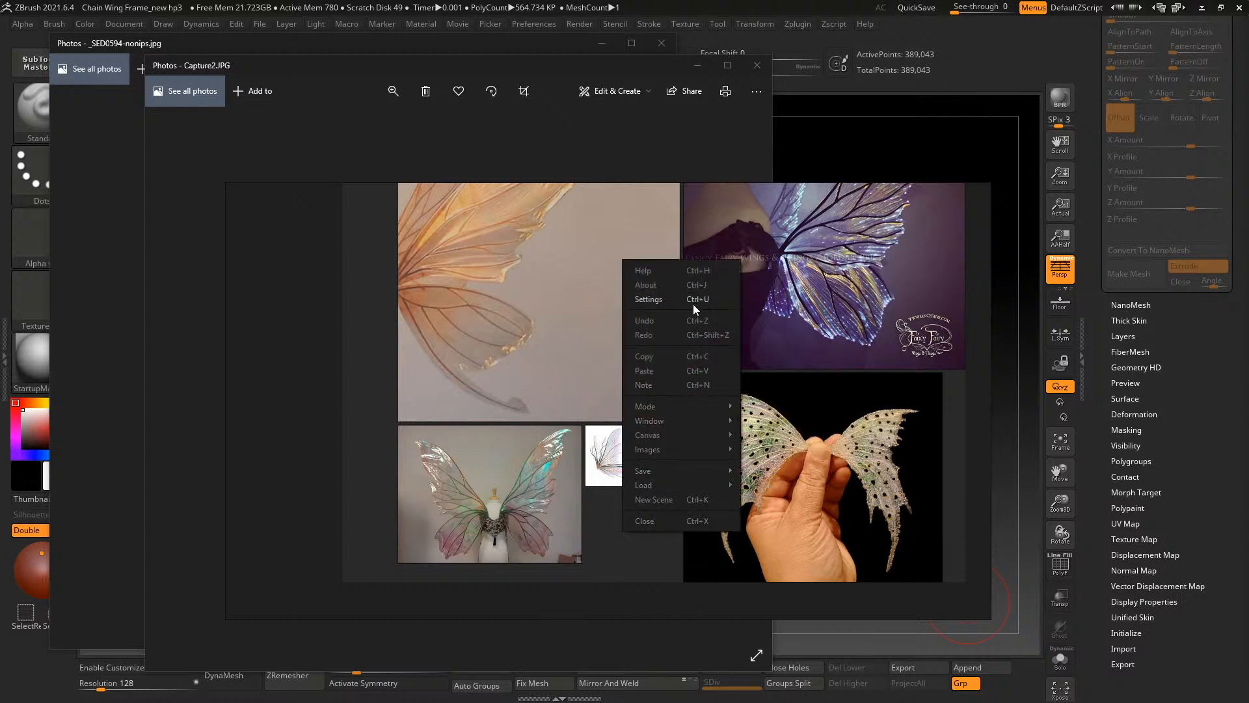
pyautogui.click(698, 287)
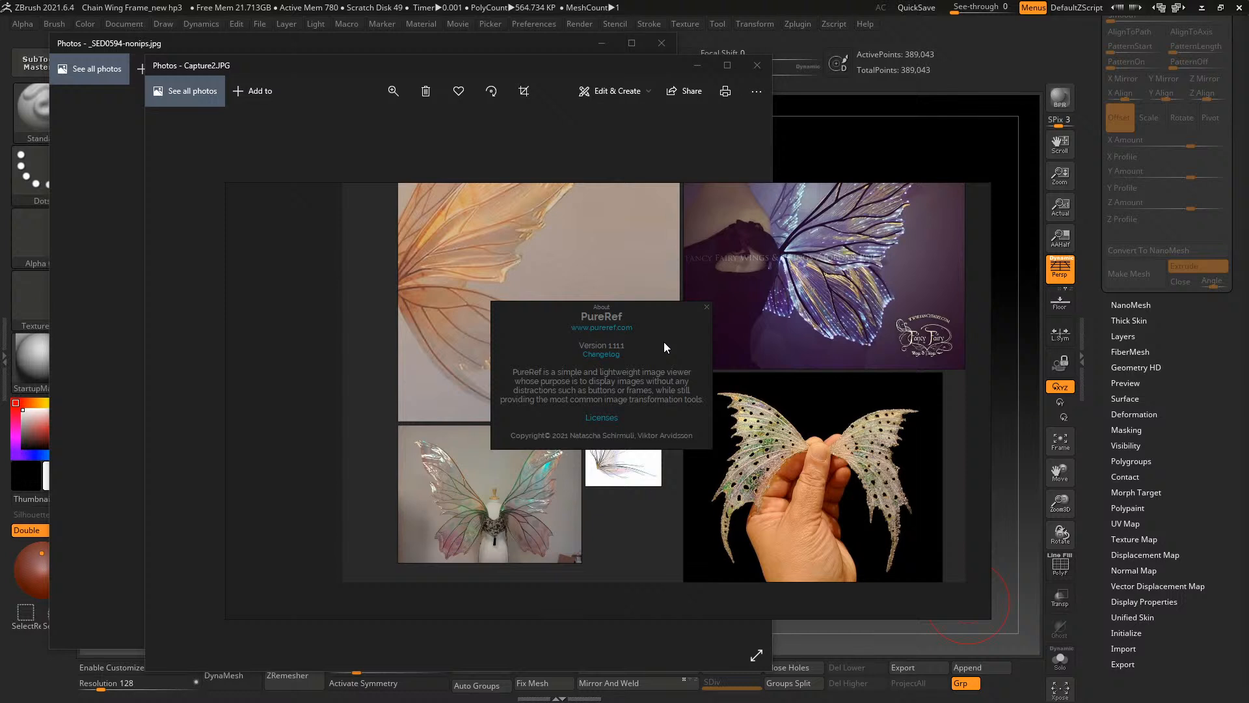
pyautogui.click(707, 307)
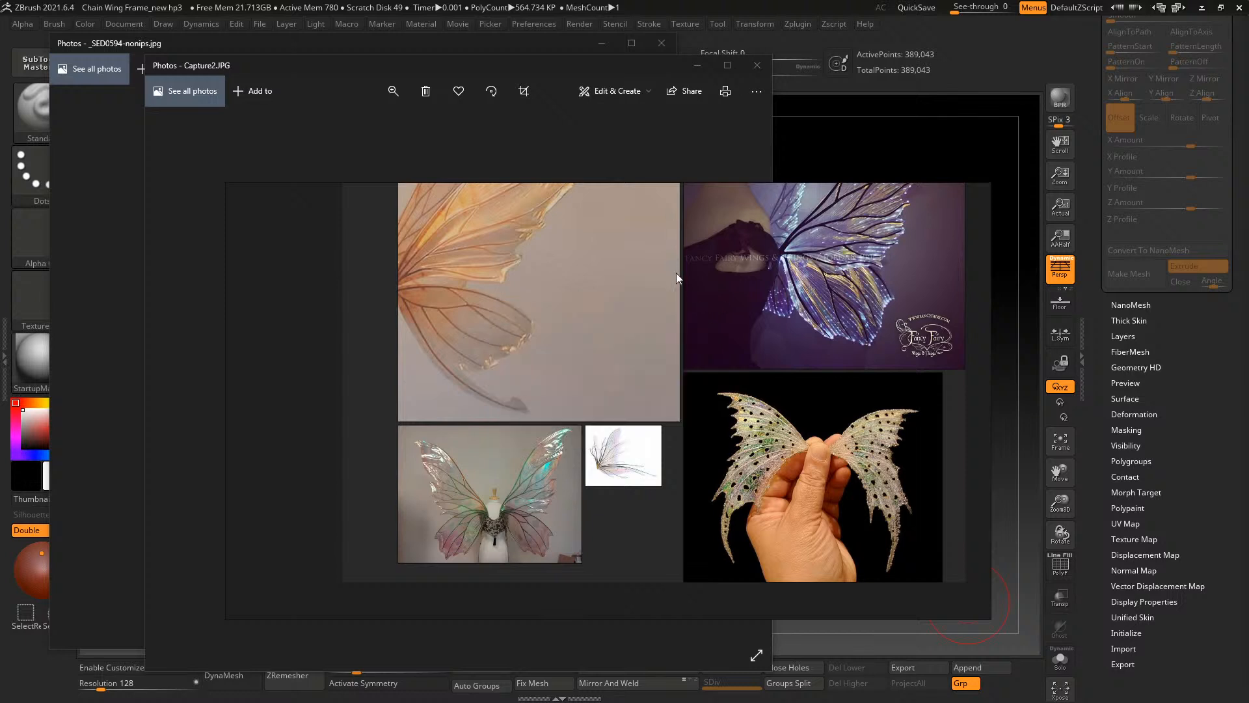
# Move the wing reference board off the screen to uncover the photos behind it
pyautogui.moveTo(283, 219); pyautogui.dragTo(962, 418)
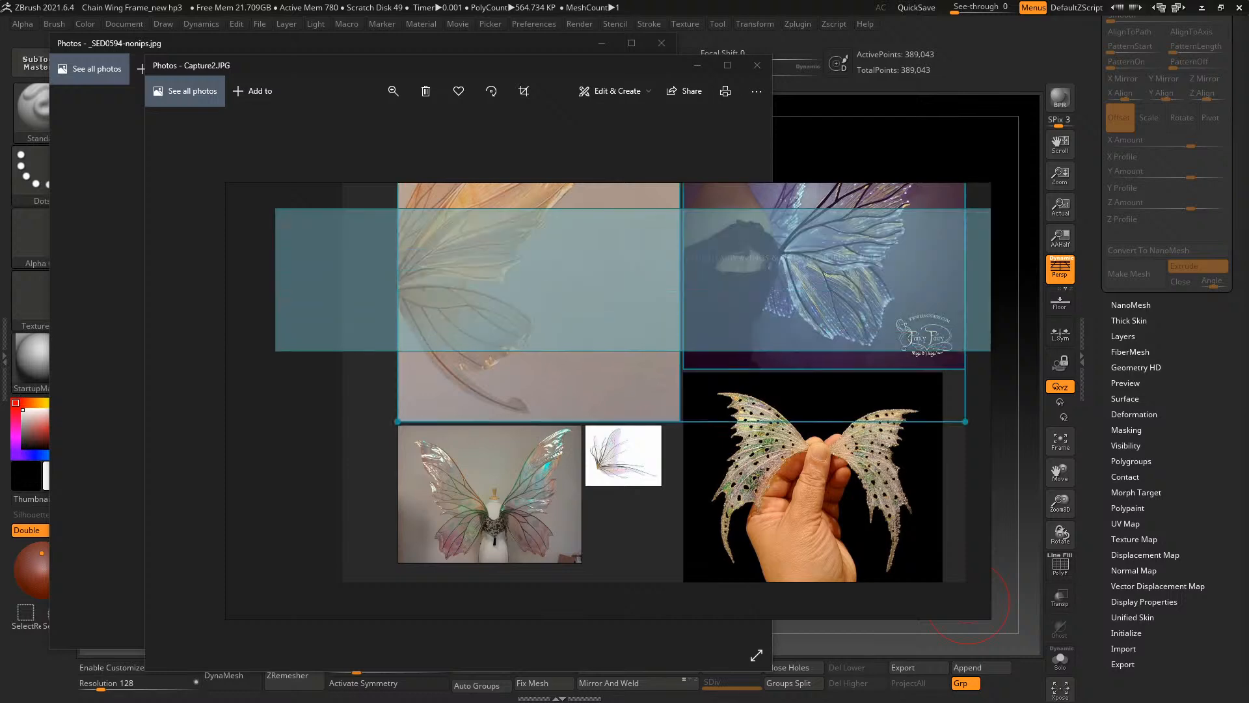
pyautogui.moveTo(310, 290); pyautogui.dragTo(272, 346, button='middle')
pyautogui.moveTo(281, 319); pyautogui.dragTo(1248, 324, button='right')
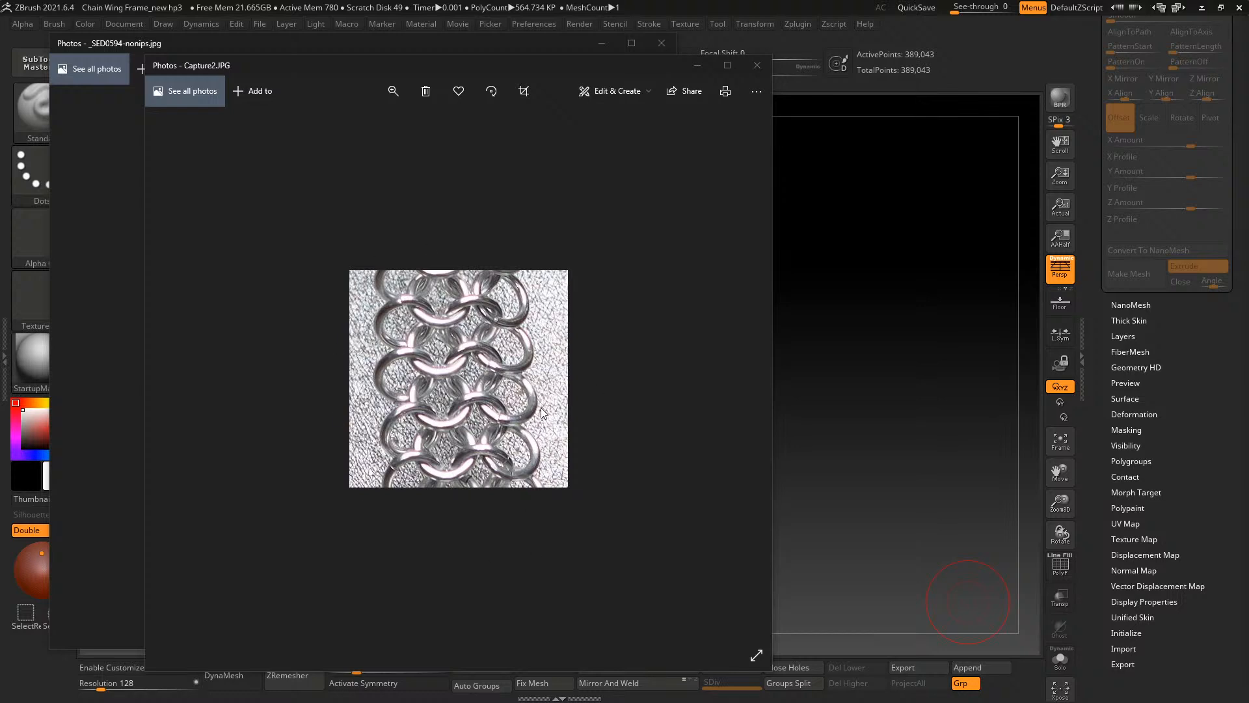
# Close the chainmail close-up Capture2.JPG and minimize the photo _SED0594-nonips.jpg to uncover the ZBrush canvas
pyautogui.moveTo(550, 74); pyautogui.dragTo(749, 72)
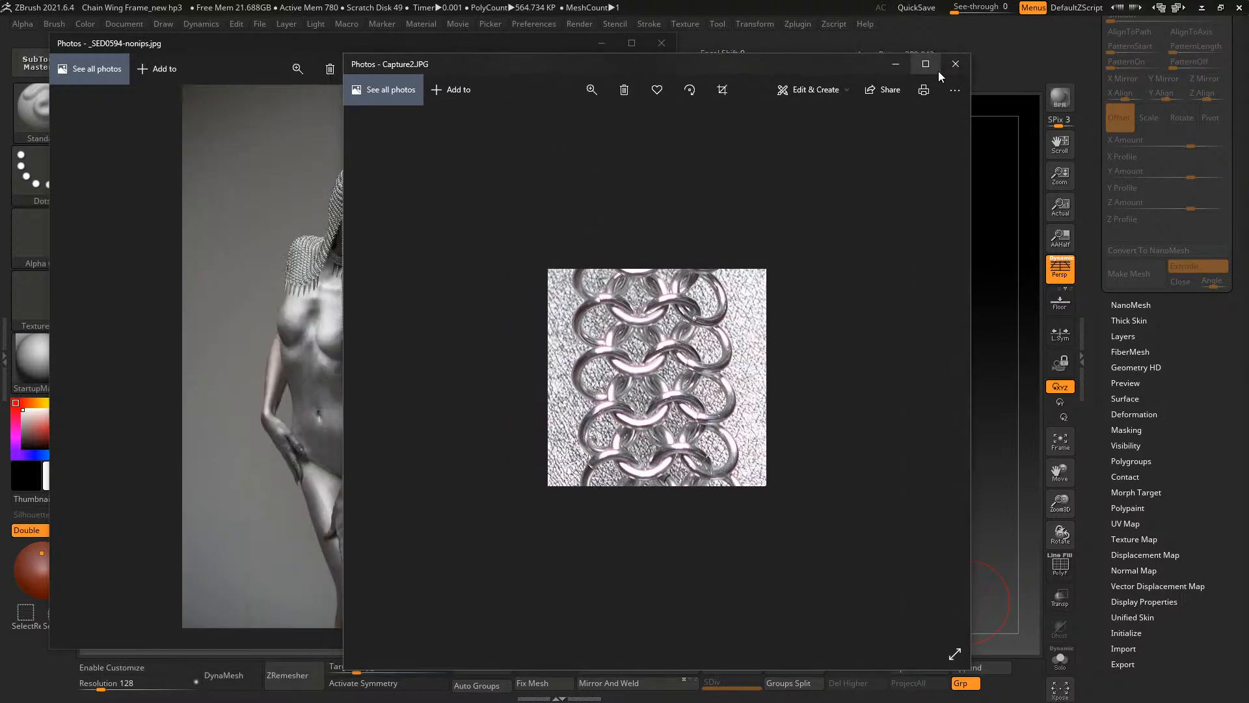
pyautogui.click(956, 64)
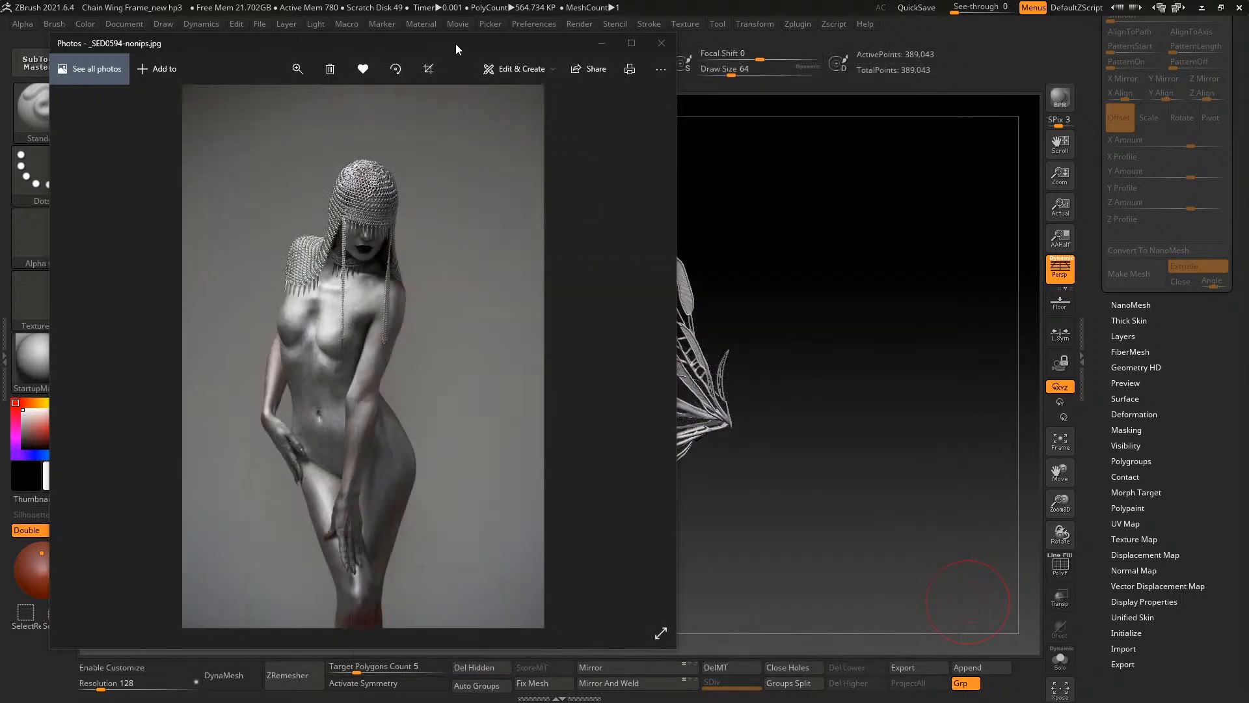
pyautogui.moveTo(455, 44); pyautogui.dragTo(817, 67)
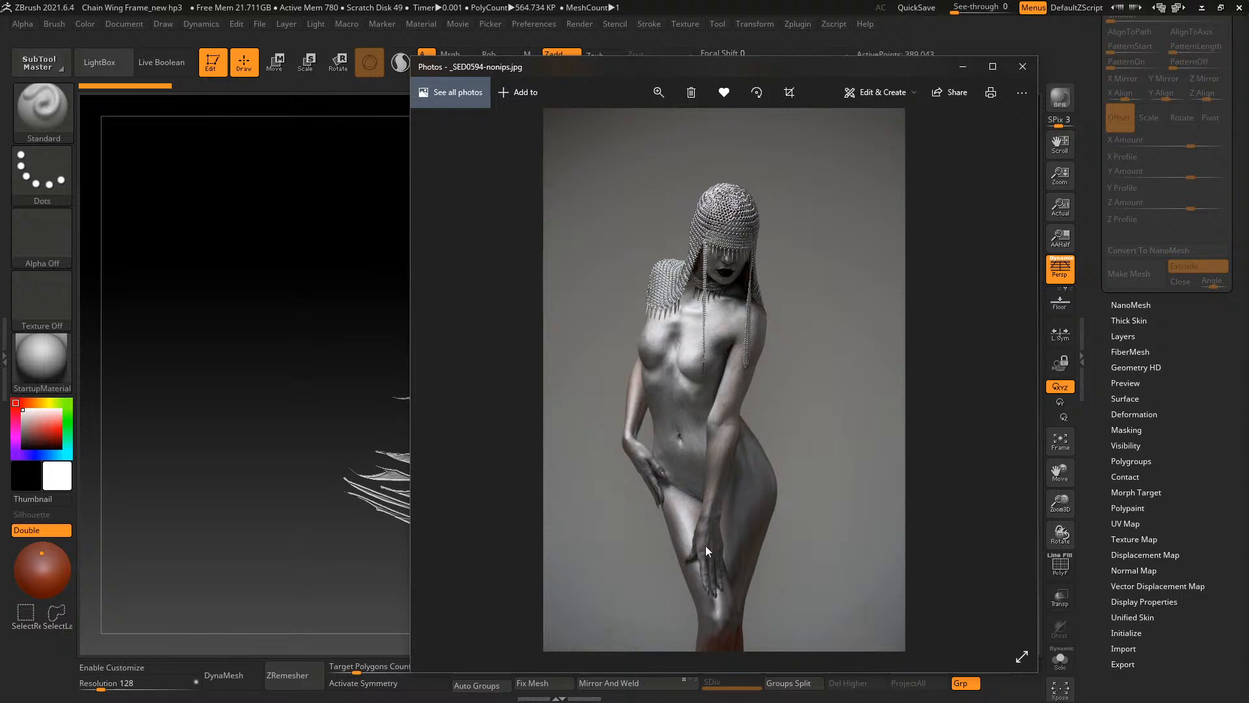
pyautogui.click(961, 67)
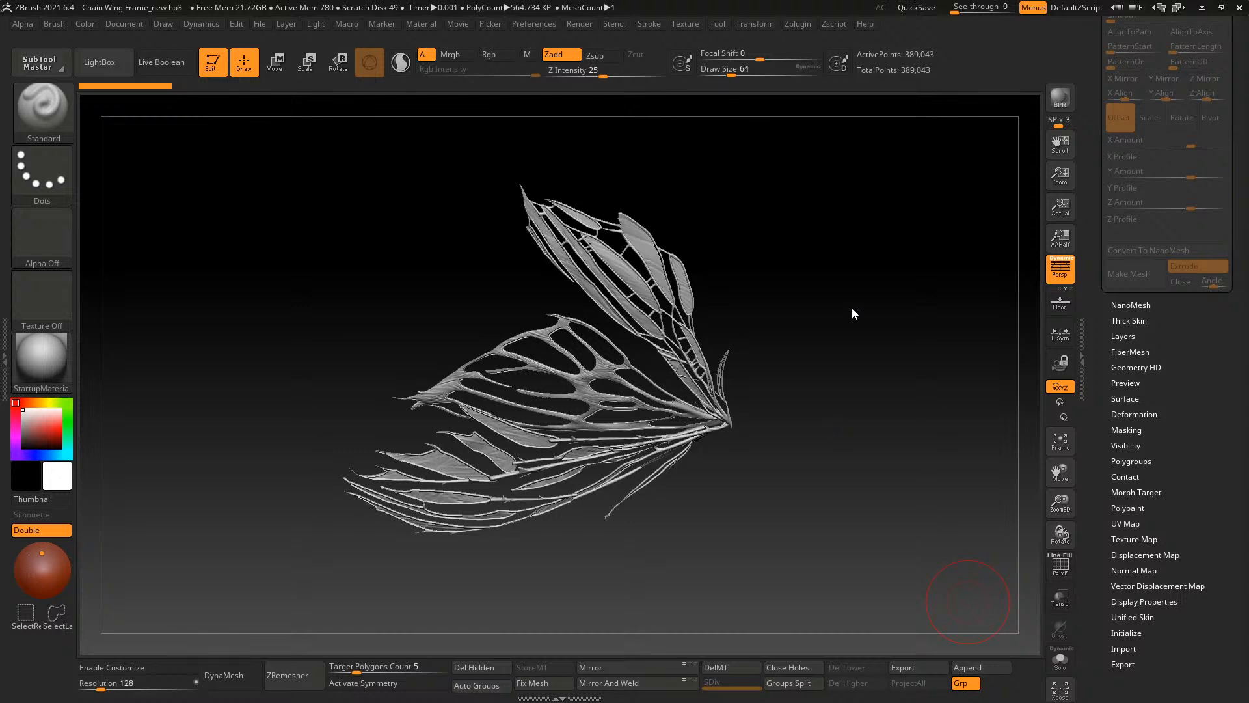
# Inspect the wing frame model from both sides, checking the membrane tips, the branching veins and the root
pyautogui.moveTo(805, 399); pyautogui.dragTo(670, 455)
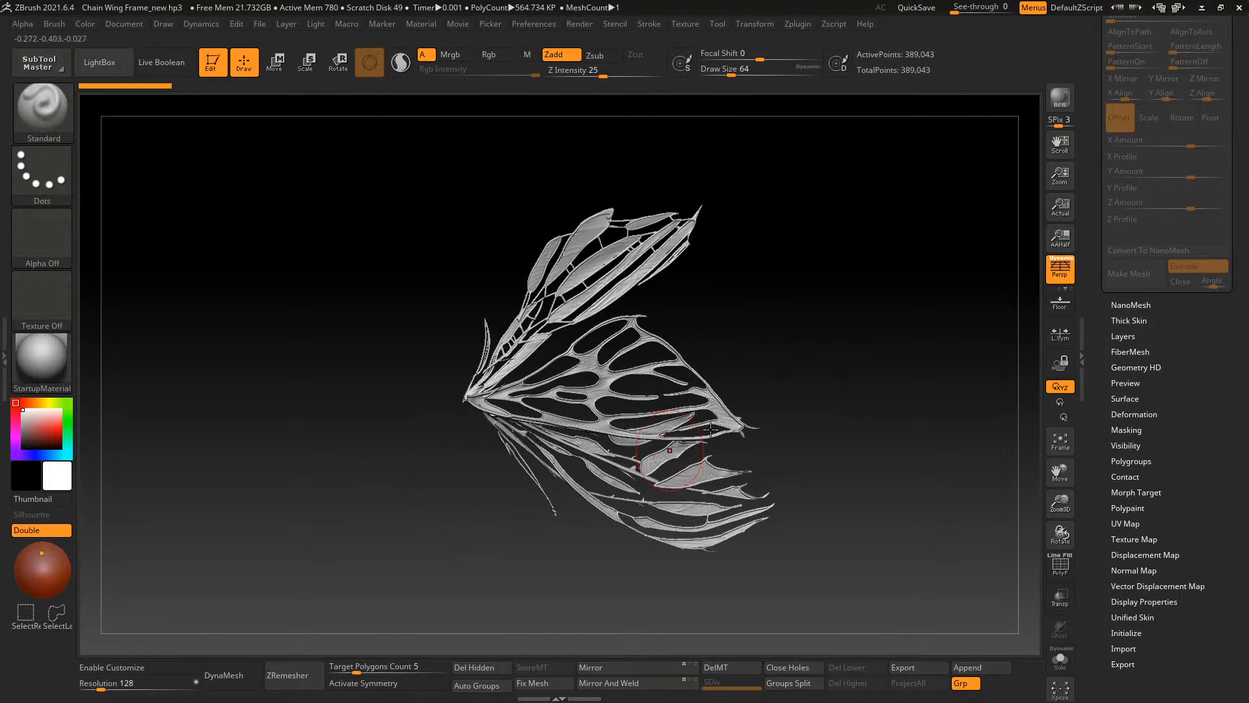
pyautogui.keyDown('alt'); pyautogui.moveTo(709, 280); pyautogui.dragTo(772, 307); pyautogui.keyUp('alt')
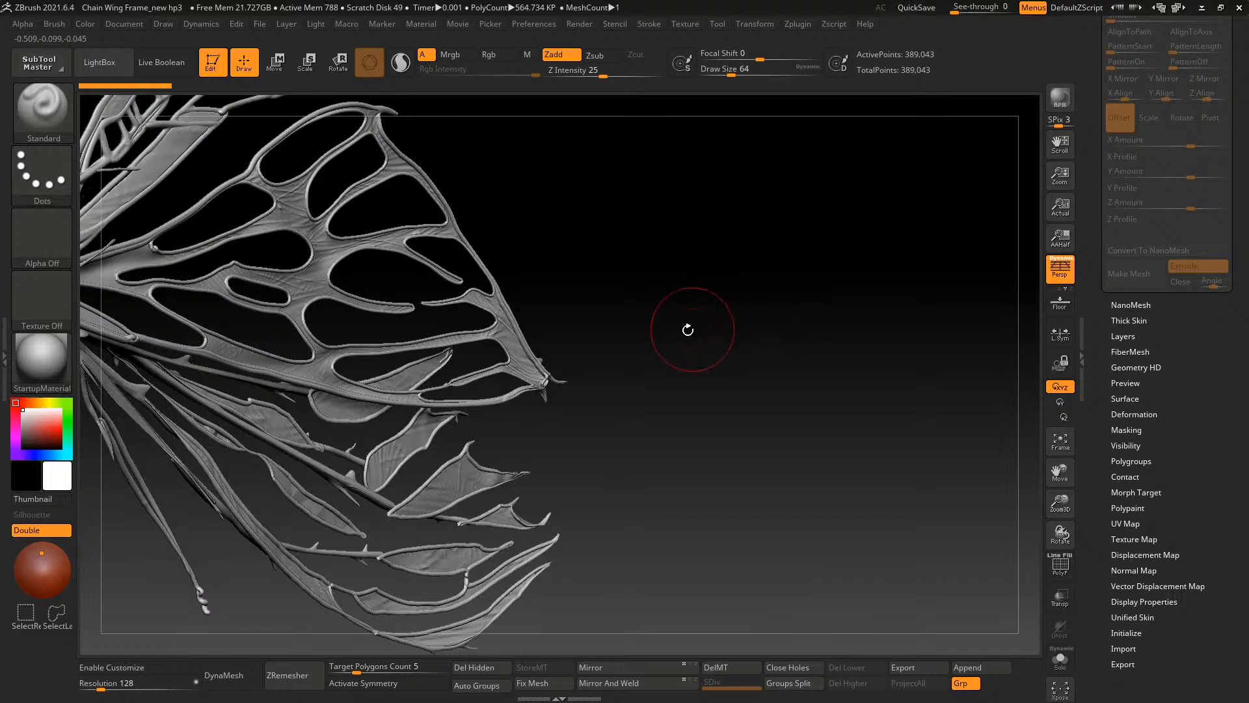
pyautogui.keyDown('alt'); pyautogui.moveTo(688, 329); pyautogui.dragTo(632, 334); pyautogui.keyUp('alt')
pyautogui.moveTo(757, 304)
pyautogui.keyDown('alt'); pyautogui.mouseDown()
pyautogui.moveTo(780, 337)
pyautogui.moveTo(725, 257)
pyautogui.moveTo(736, 276)
pyautogui.moveTo(670, 306)
pyautogui.moveTo(588, 385)
pyautogui.moveTo(618, 423)
pyautogui.moveTo(552, 377)
pyautogui.moveTo(507, 305)
pyautogui.moveTo(480, 343)
pyautogui.moveTo(332, 351)
pyautogui.mouseUp(); pyautogui.keyUp('alt')
pyautogui.moveTo(661, 284)
pyautogui.mouseDown()
pyautogui.moveTo(677, 290)
pyautogui.moveTo(625, 299)
pyautogui.mouseUp()
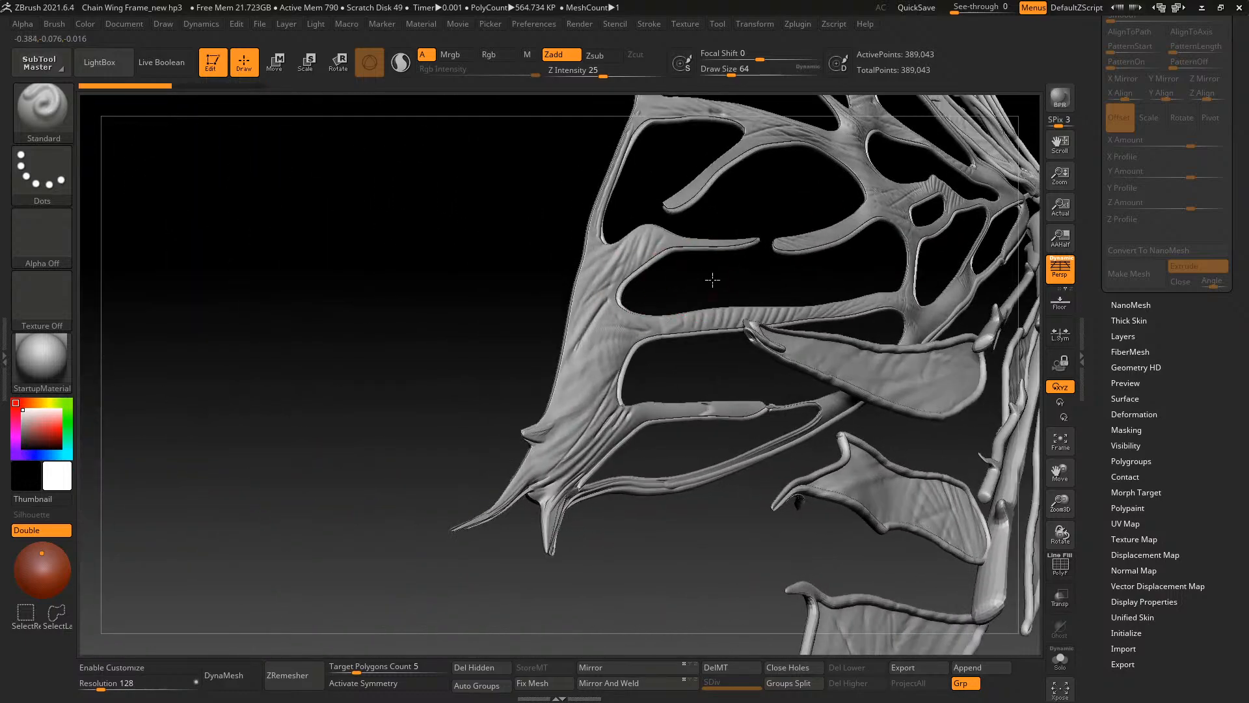
pyautogui.moveTo(714, 279); pyautogui.dragTo(309, 286)
pyautogui.moveTo(703, 555); pyautogui.dragTo(660, 571)
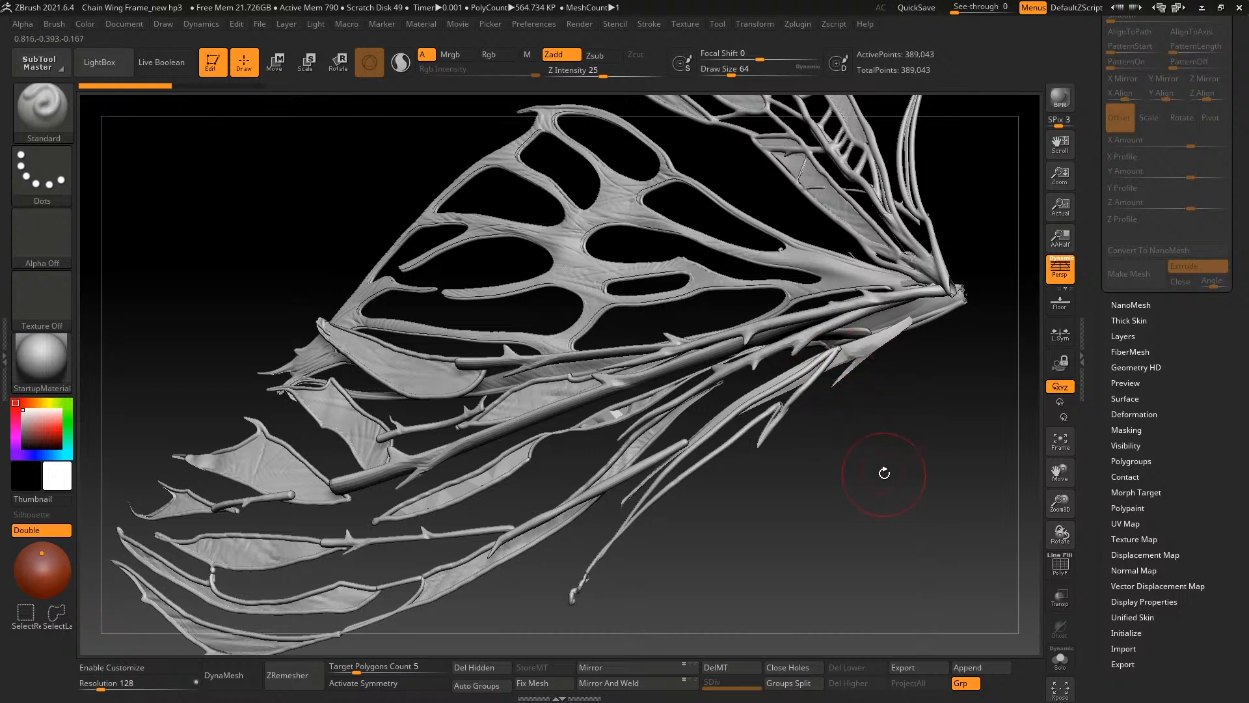
pyautogui.moveTo(878, 404); pyautogui.dragTo(883, 436)
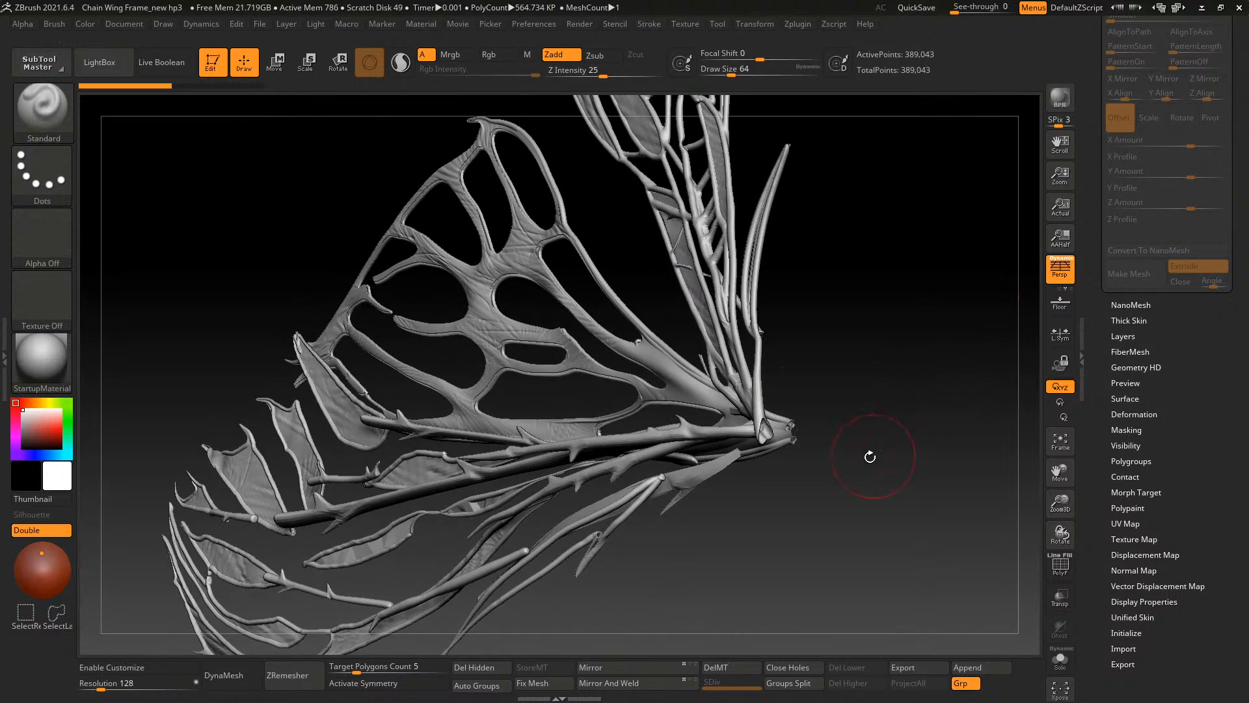
pyautogui.moveTo(836, 427); pyautogui.dragTo(914, 413)
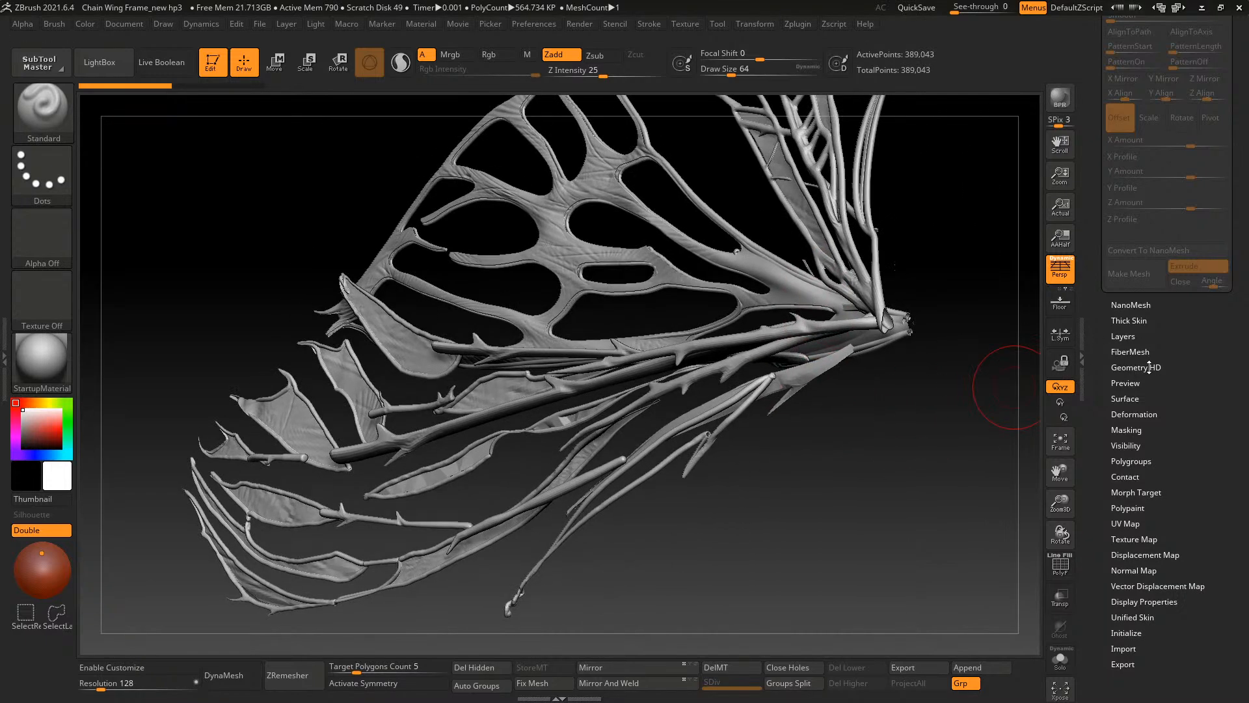
# Look through the wing tool's Geometry HD and ArrayMesh settings and open its NanoMesh settings
pyautogui.moveTo(1105, 388); pyautogui.dragTo(1108, 437)
pyautogui.click(1122, 386)
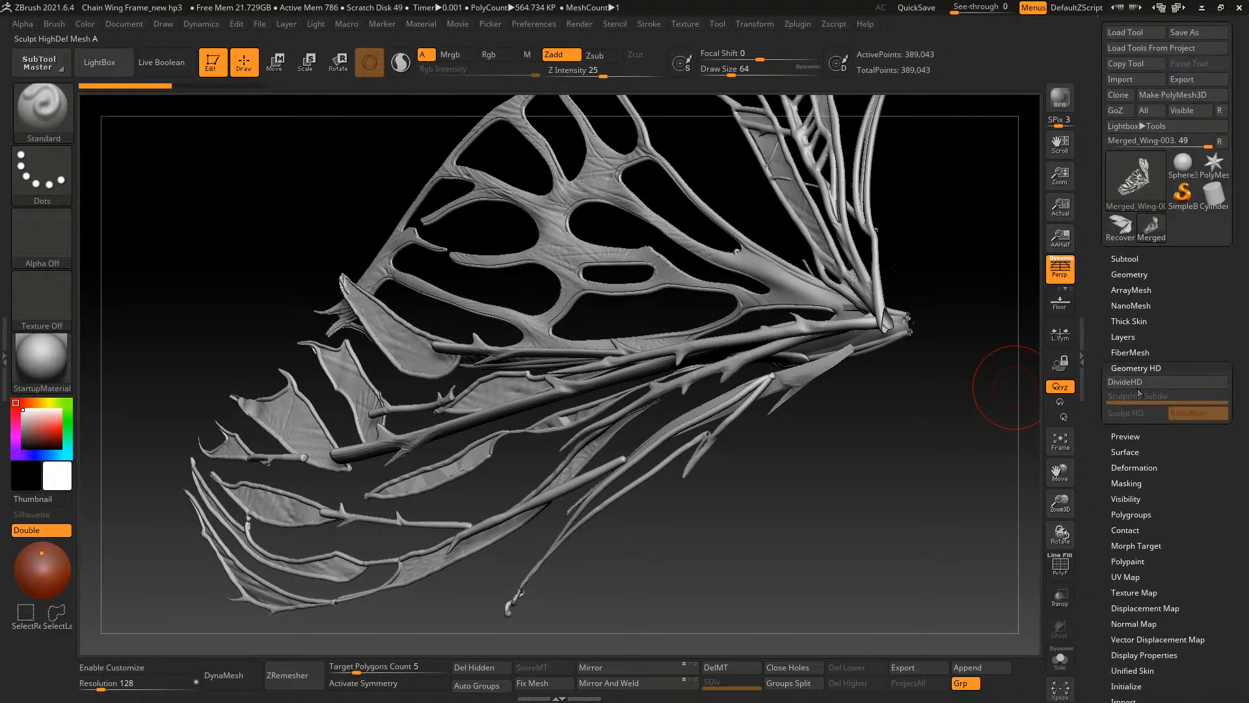
pyautogui.click(1131, 290)
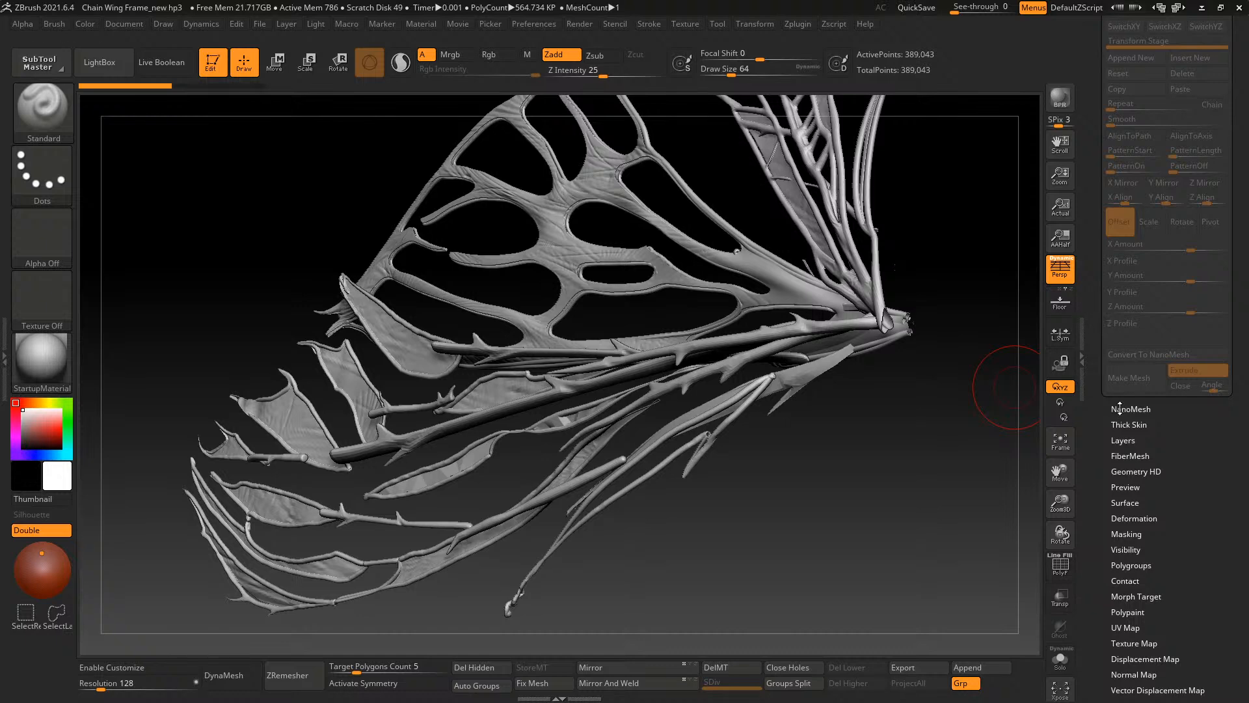
pyautogui.moveTo(1102, 311); pyautogui.dragTo(1104, 444)
pyautogui.moveTo(1096, 378); pyautogui.dragTo(1107, 341)
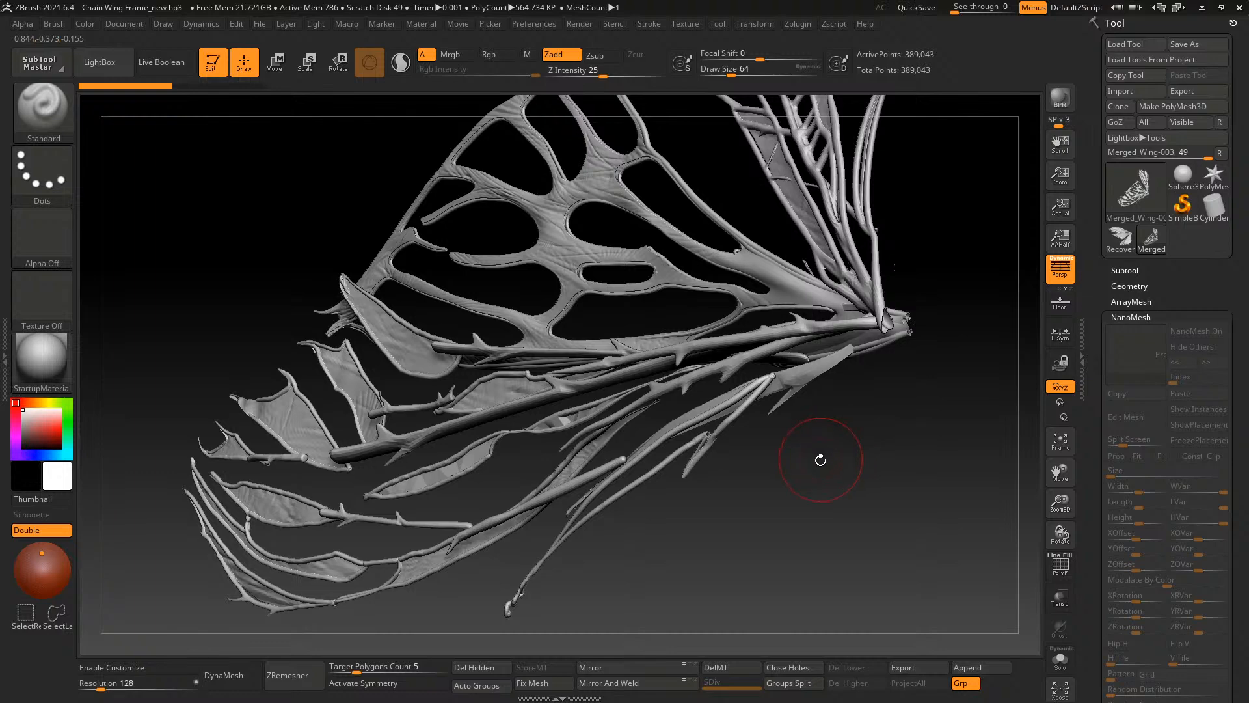
# Examine the wing frame's openings, connecting struts and lower segments from various angles, up close and as a whole
pyautogui.moveTo(683, 508); pyautogui.dragTo(603, 513)
pyautogui.keyDown('alt'); pyautogui.moveTo(532, 453); pyautogui.dragTo(800, 389); pyautogui.keyUp('alt')
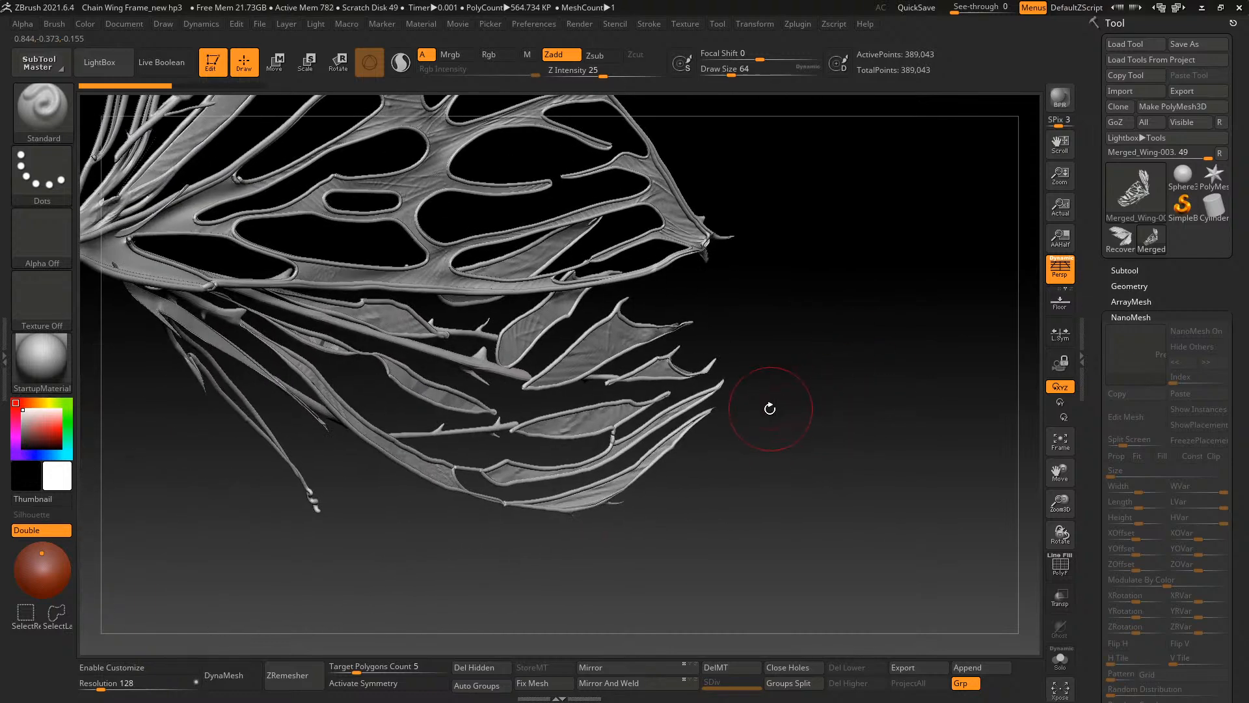
pyautogui.keyDown('alt'); pyautogui.moveTo(773, 339); pyautogui.dragTo(872, 371); pyautogui.keyUp('alt')
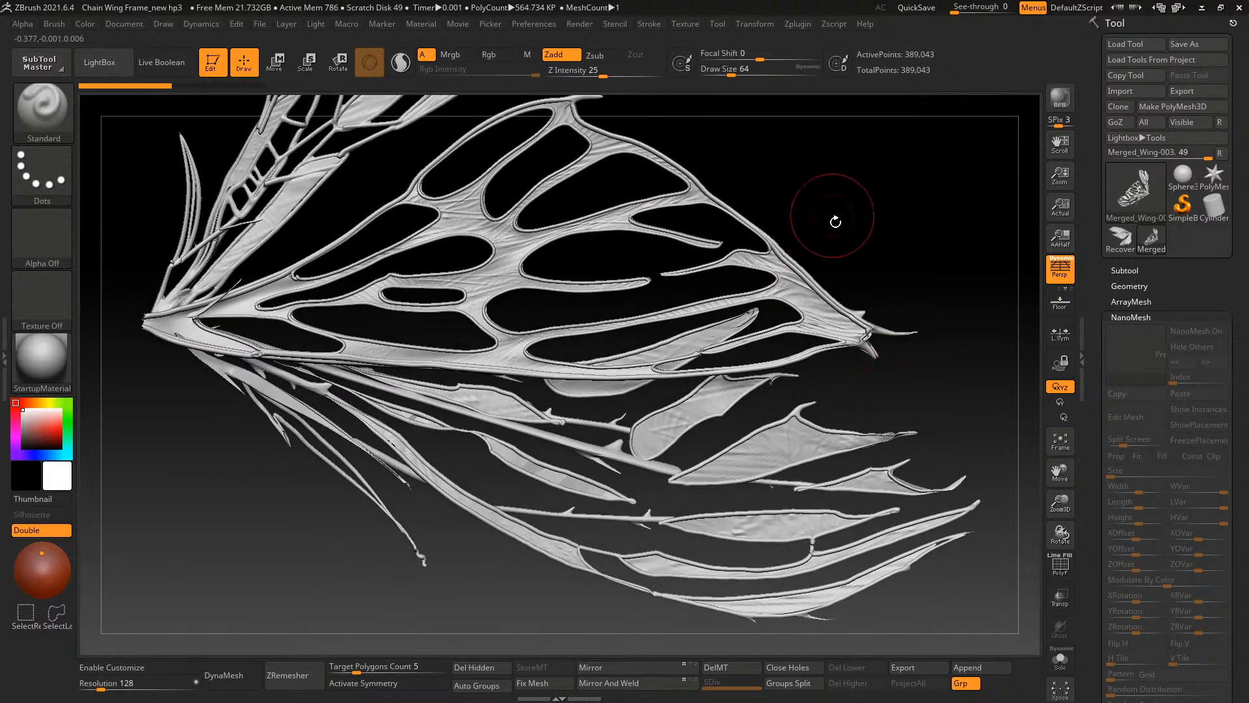
pyautogui.moveTo(855, 209); pyautogui.dragTo(943, 282)
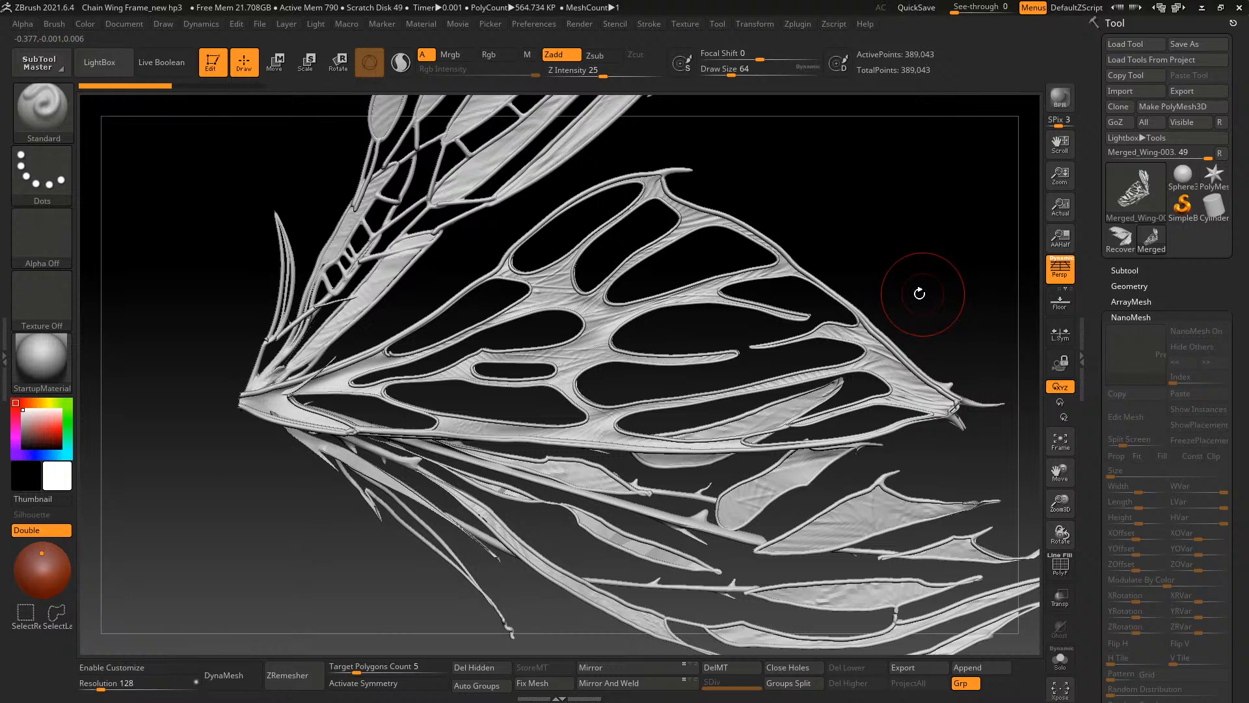
pyautogui.moveTo(479, 251)
pyautogui.mouseDown()
pyautogui.moveTo(433, 244)
pyautogui.moveTo(458, 259)
pyautogui.moveTo(566, 268)
pyautogui.moveTo(372, 336)
pyautogui.moveTo(334, 426)
pyautogui.moveTo(393, 364)
pyautogui.mouseUp()
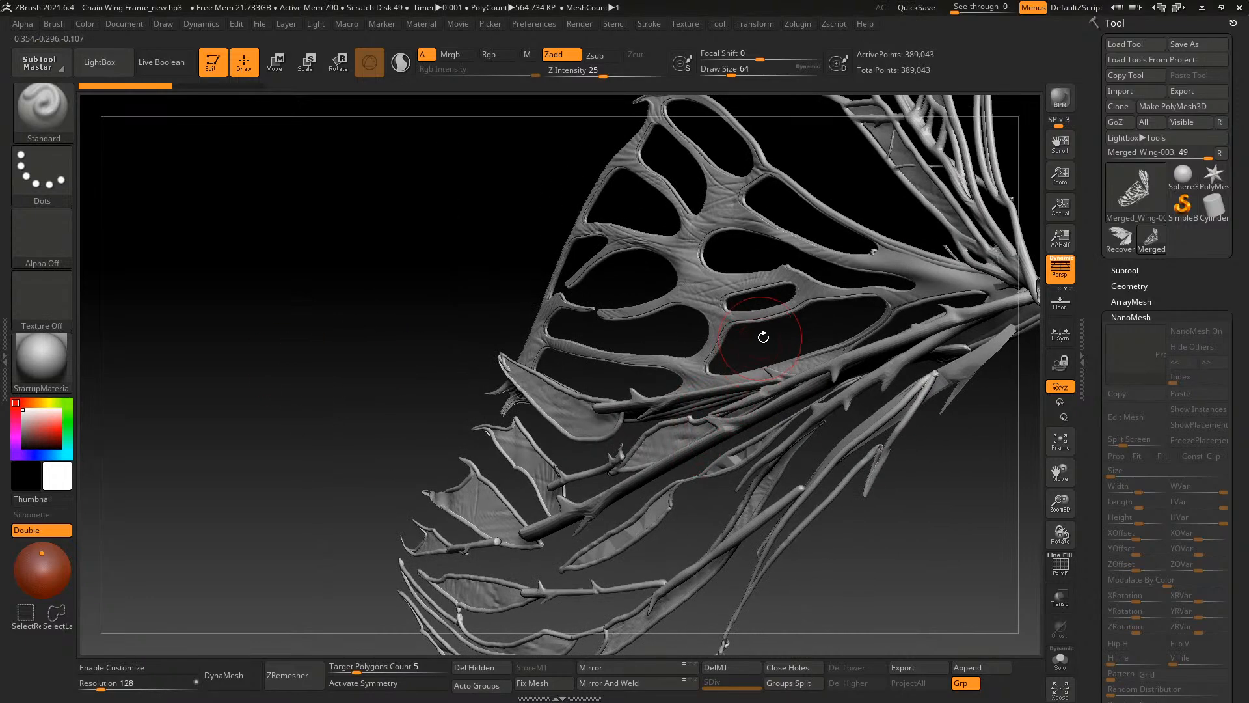
pyautogui.moveTo(763, 337); pyautogui.dragTo(749, 501, button='right')
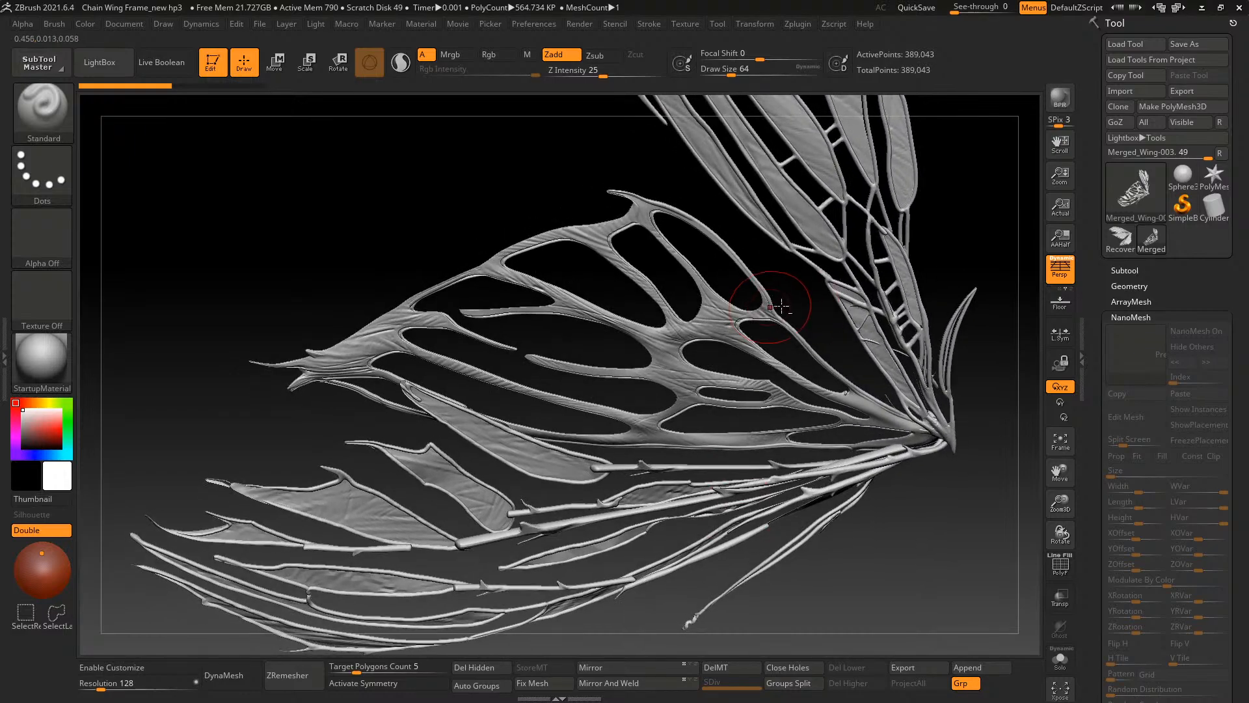
pyautogui.moveTo(803, 302); pyautogui.dragTo(650, 556, button='right')
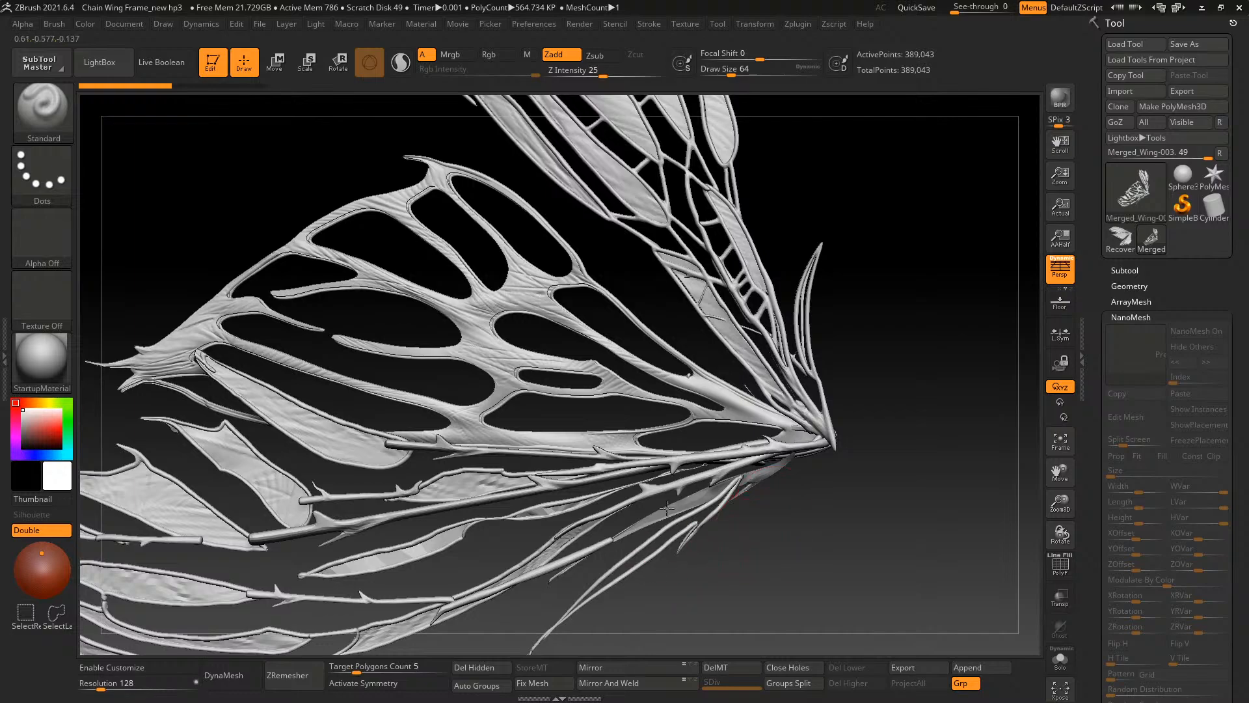
pyautogui.moveTo(695, 596); pyautogui.dragTo(576, 431, button='right')
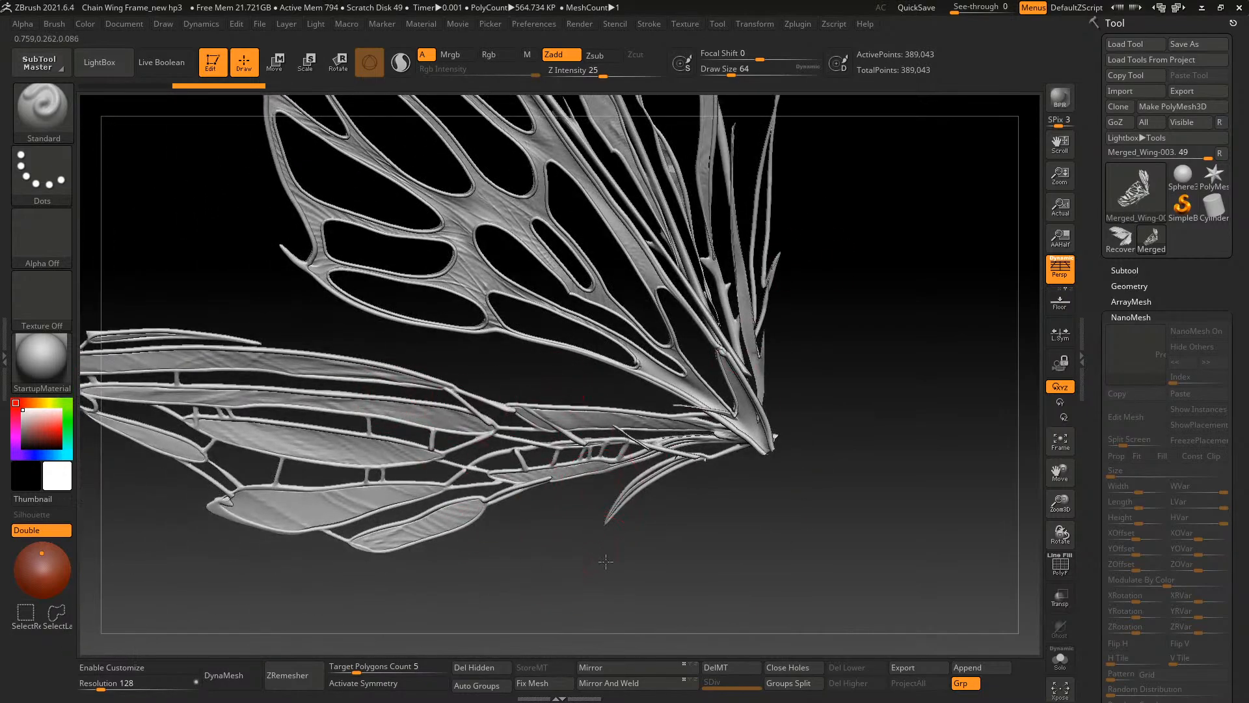
pyautogui.moveTo(593, 558); pyautogui.dragTo(904, 456, button='right')
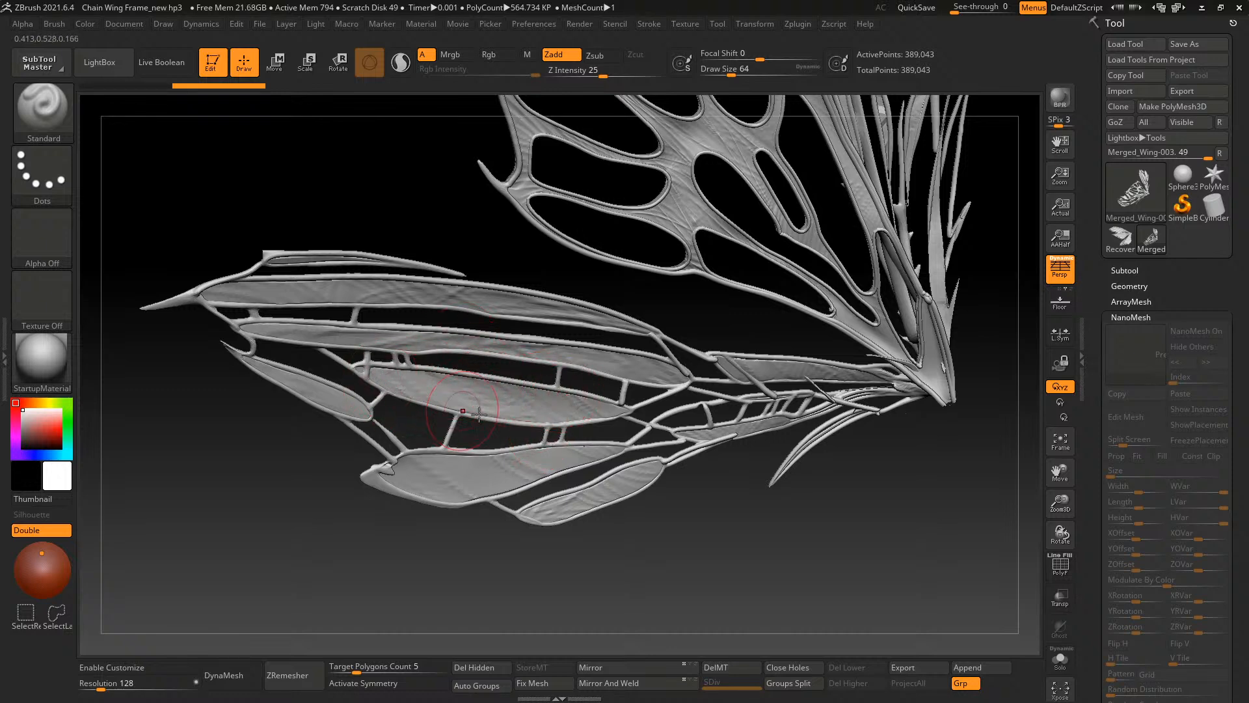
pyautogui.moveTo(709, 487); pyautogui.dragTo(722, 414)
pyautogui.moveTo(707, 307); pyautogui.dragTo(530, 301)
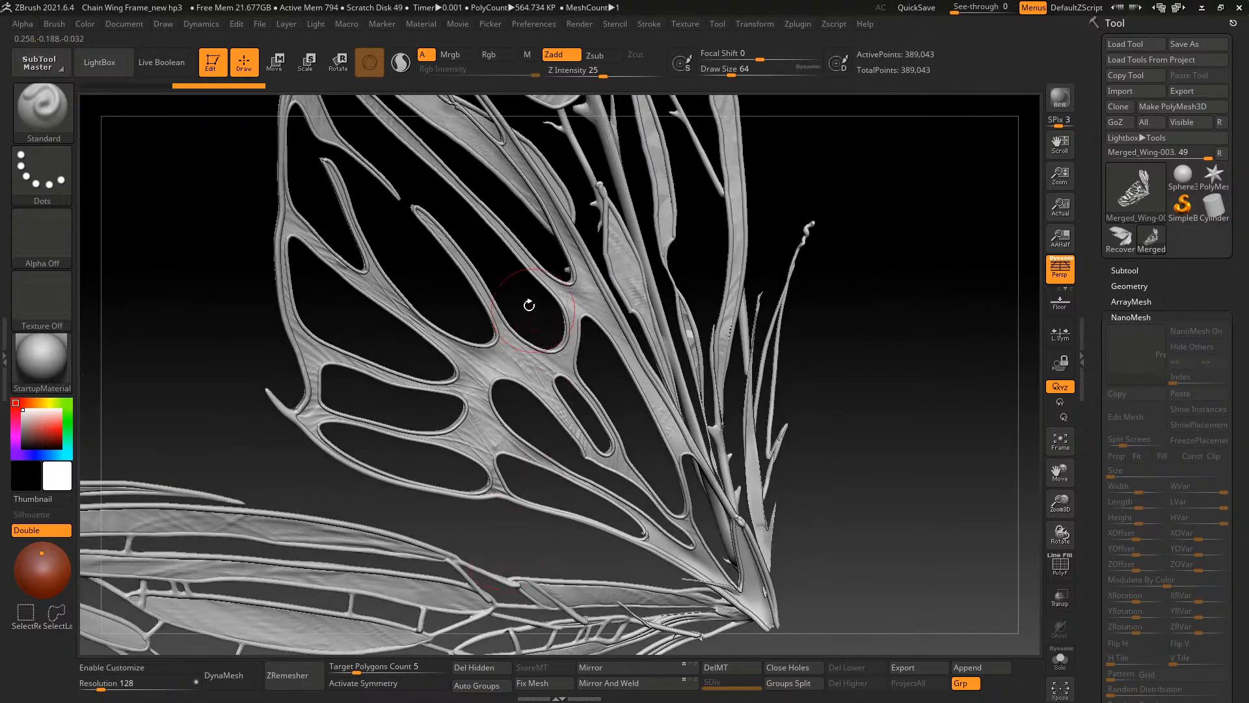
pyautogui.moveTo(608, 384)
pyautogui.mouseDown()
pyautogui.moveTo(580, 394)
pyautogui.moveTo(569, 348)
pyautogui.mouseUp()
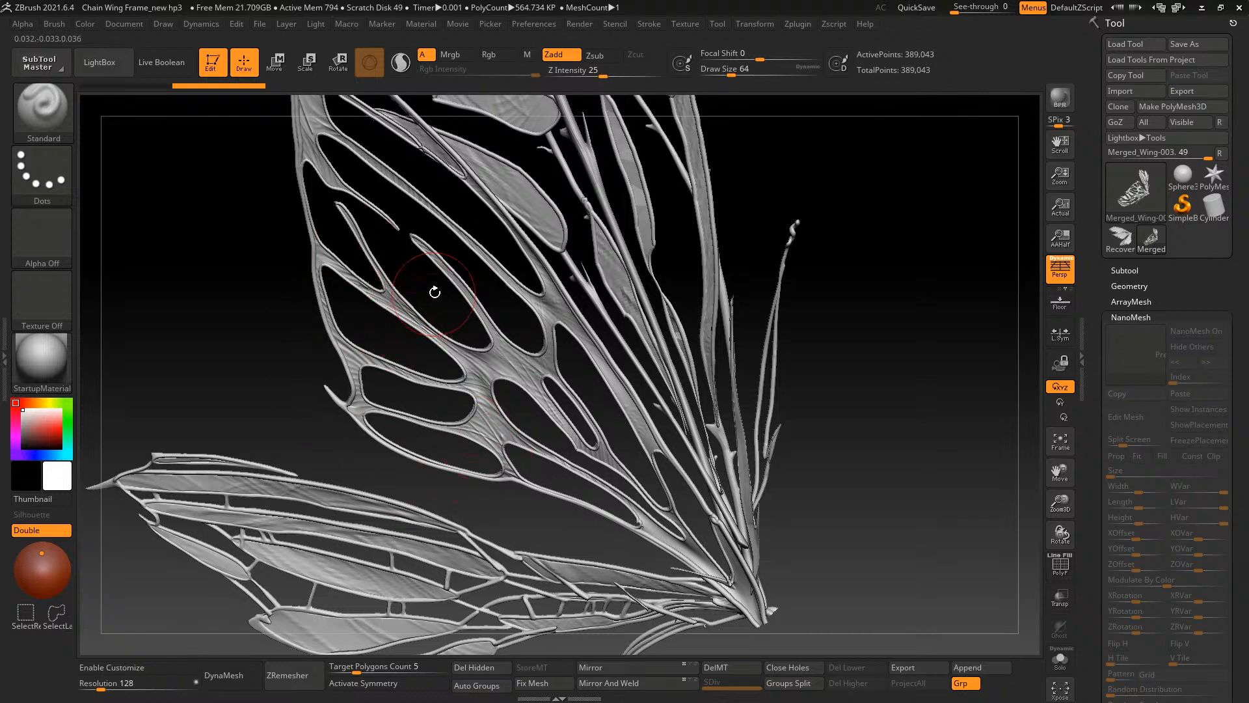
pyautogui.moveTo(432, 287)
pyautogui.mouseDown()
pyautogui.moveTo(435, 387)
pyautogui.moveTo(418, 437)
pyautogui.moveTo(382, 290)
pyautogui.mouseUp()
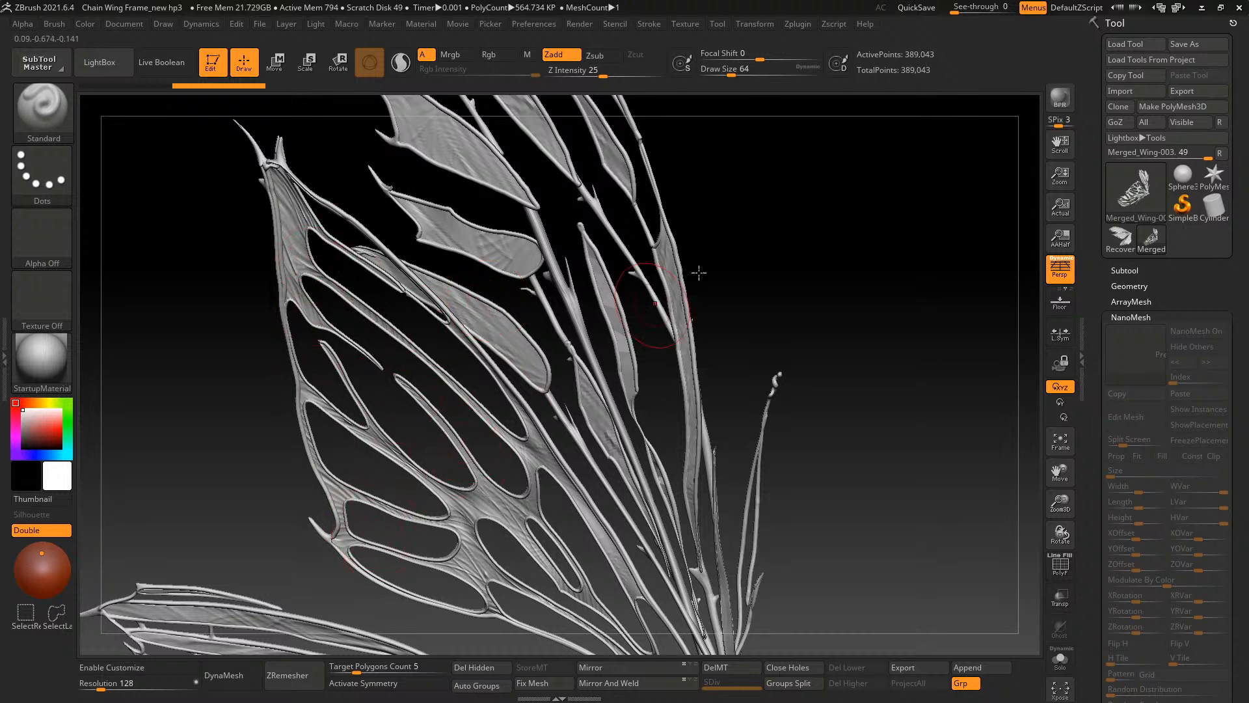
# Look over the wing frame's upper membranes and browse the Standard brush's Elasticity and Auto Masking settings
pyautogui.moveTo(699, 272); pyautogui.dragTo(747, 399)
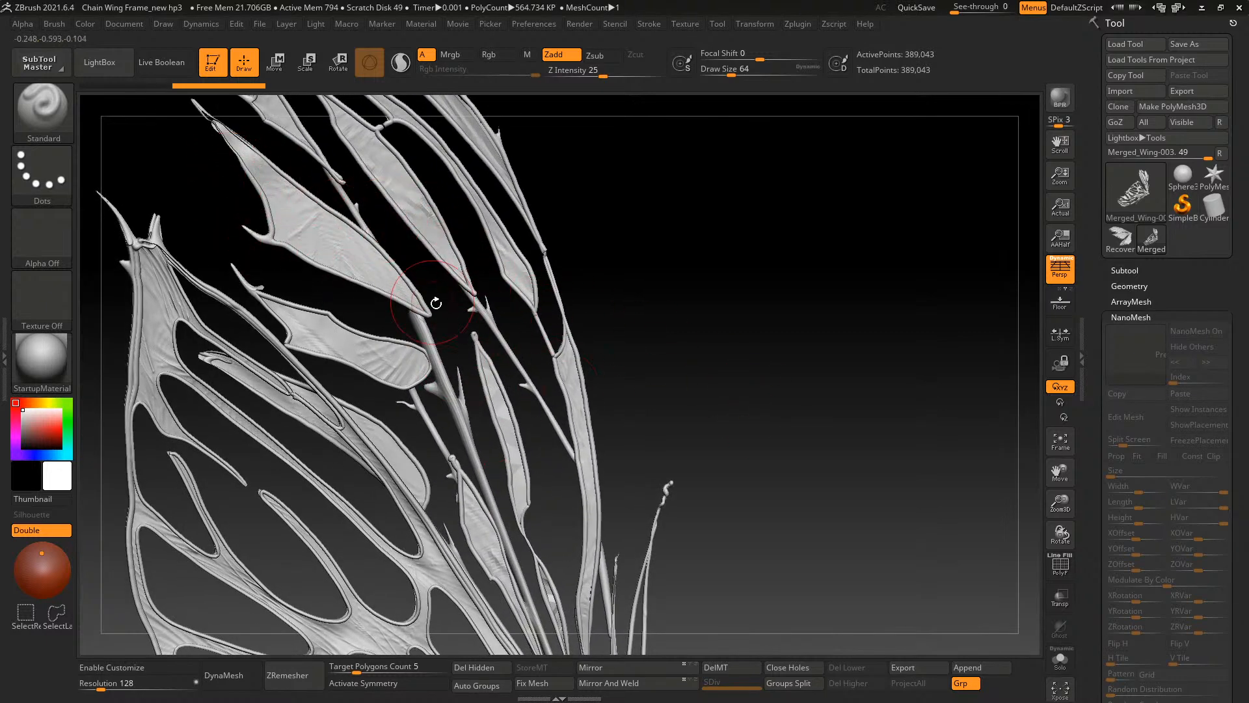
pyautogui.moveTo(655, 287)
pyautogui.mouseDown()
pyautogui.moveTo(870, 446)
pyautogui.moveTo(848, 435)
pyautogui.moveTo(863, 407)
pyautogui.moveTo(566, 295)
pyautogui.moveTo(756, 446)
pyautogui.moveTo(851, 204)
pyautogui.moveTo(860, 342)
pyautogui.moveTo(848, 341)
pyautogui.moveTo(893, 294)
pyautogui.moveTo(892, 313)
pyautogui.moveTo(884, 326)
pyautogui.moveTo(881, 299)
pyautogui.moveTo(856, 370)
pyautogui.moveTo(817, 324)
pyautogui.mouseUp()
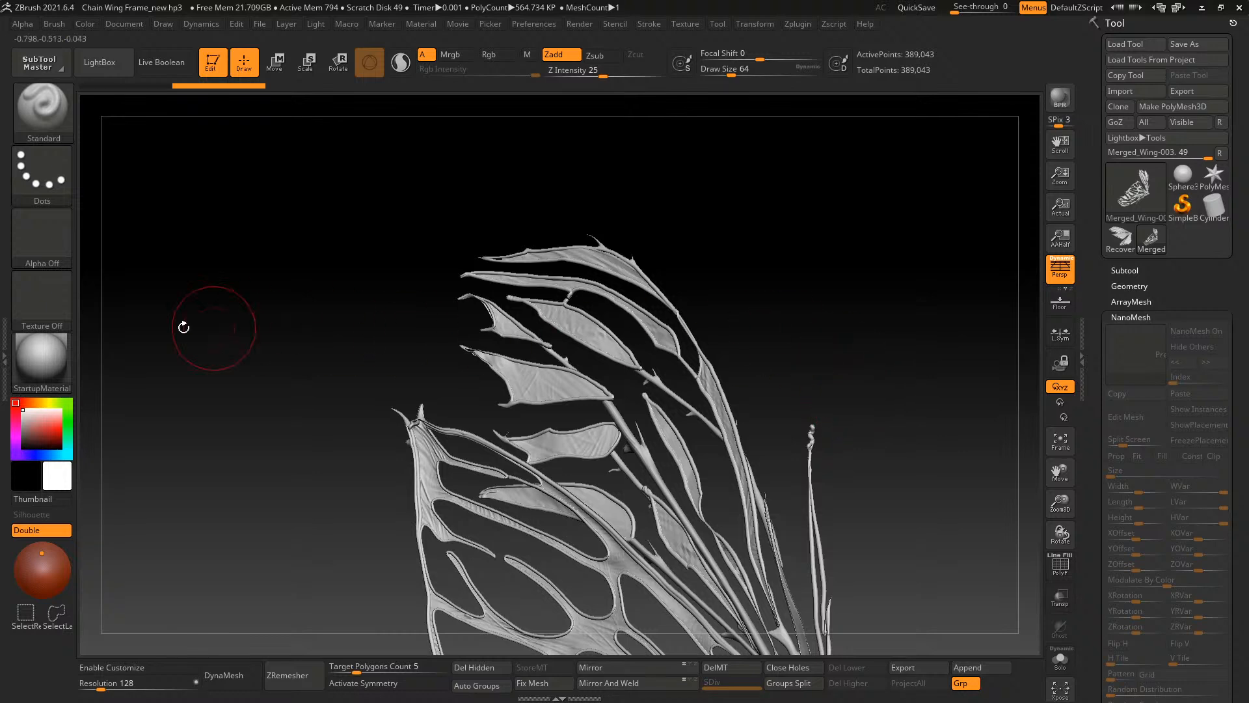
pyautogui.click(3, 356)
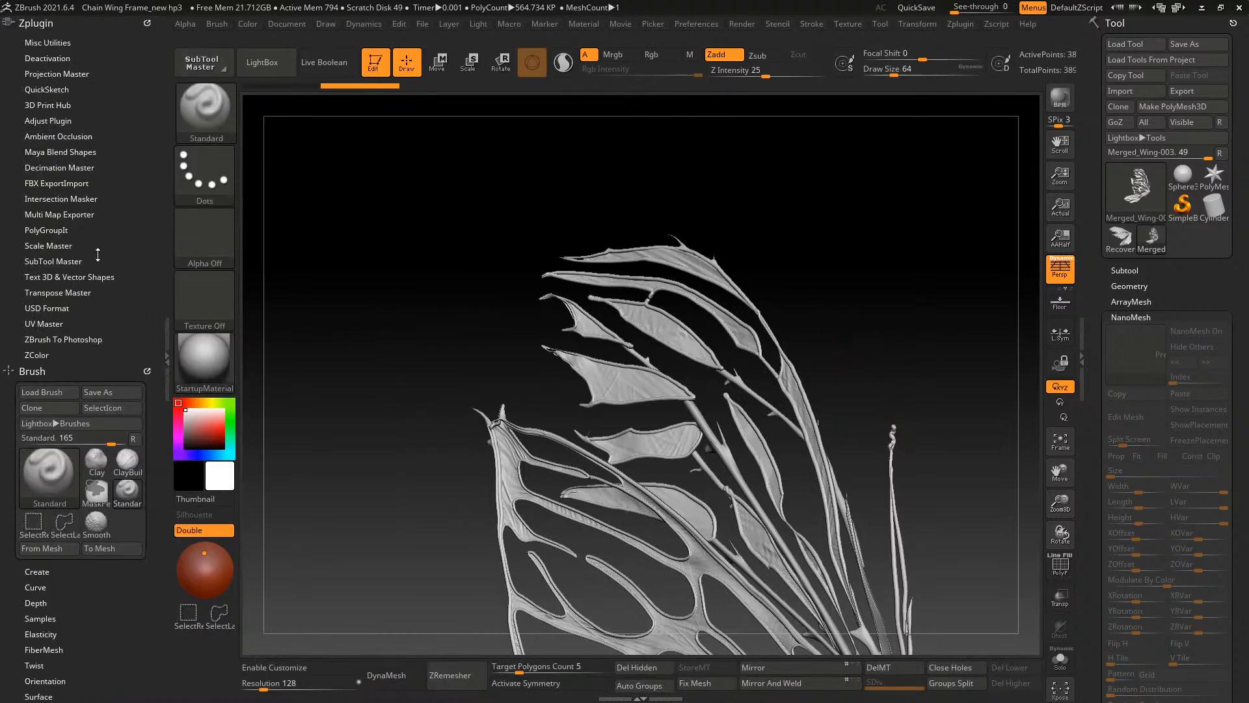
pyautogui.scroll(-5, 102, 311)
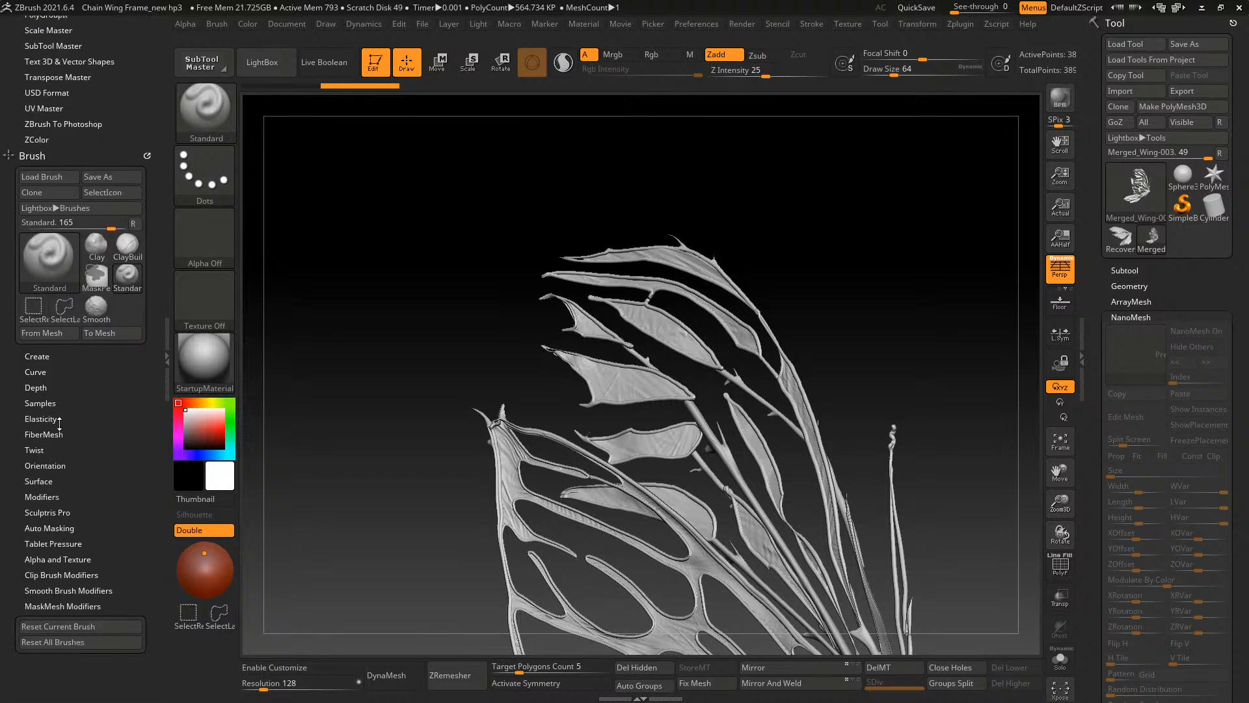
pyautogui.click(40, 419)
pyautogui.scroll(-6, 94, 494)
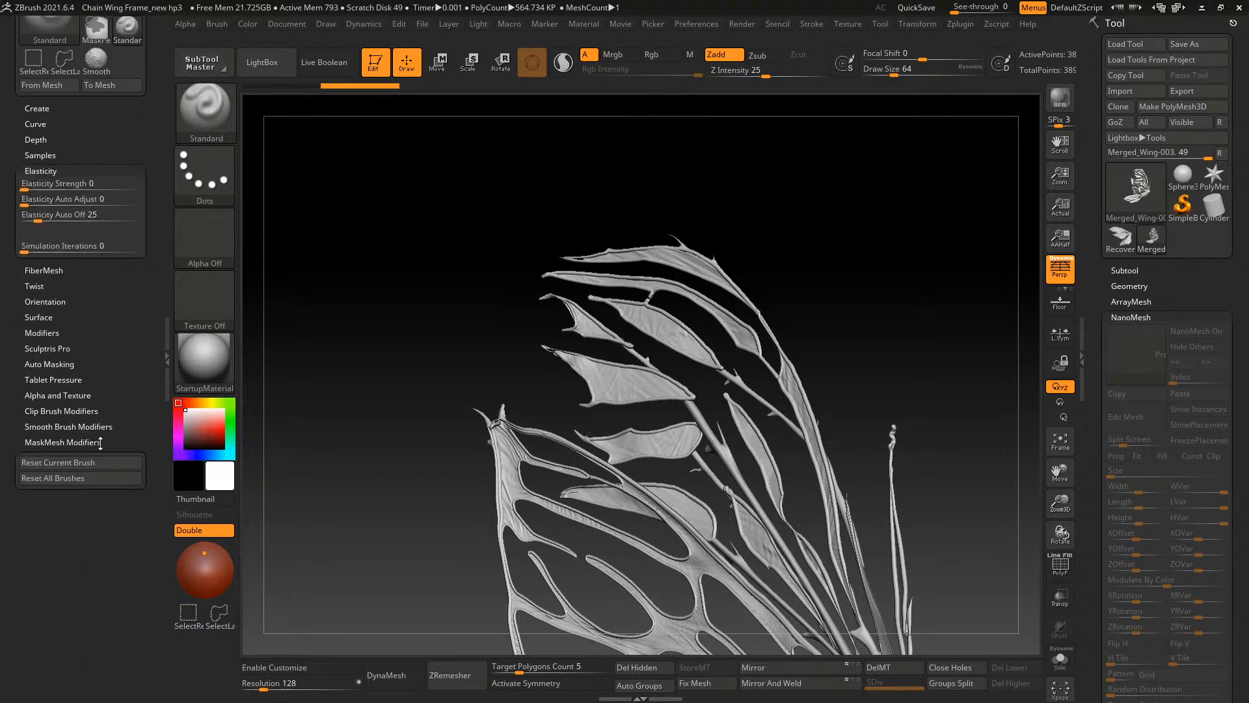
pyautogui.click(50, 363)
pyautogui.scroll(11, 143, 318)
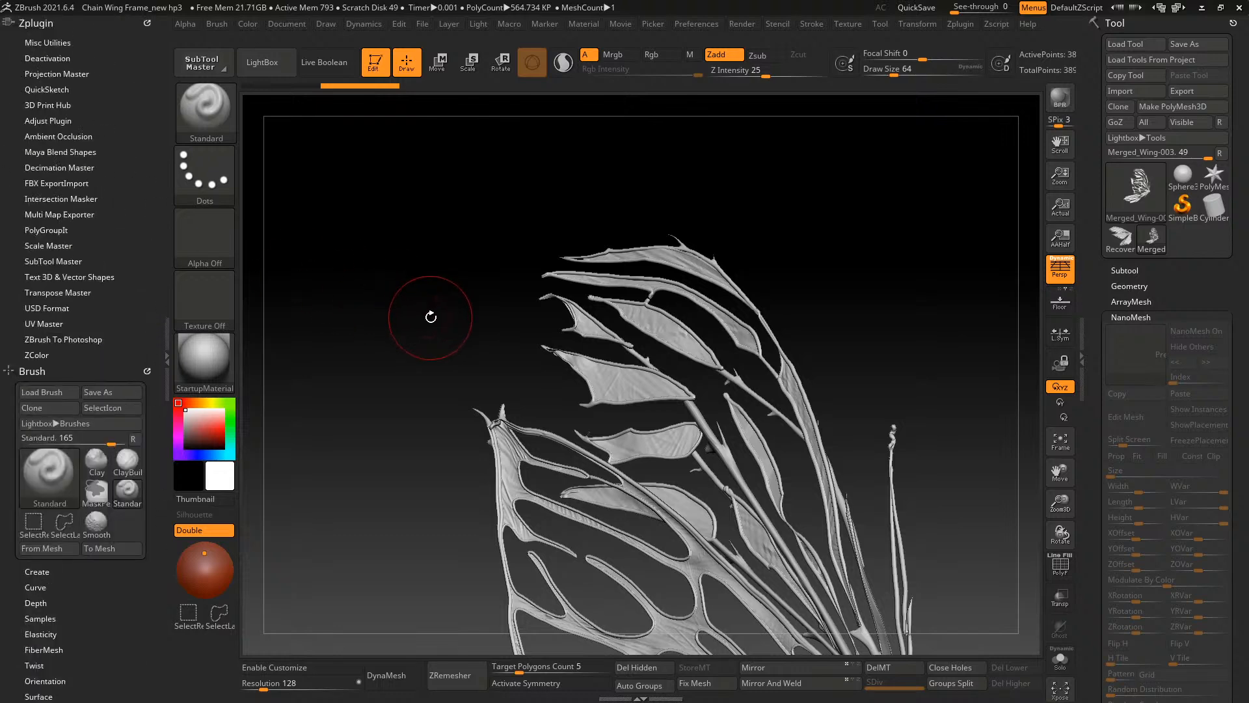
# Look over the whole wing frame from root to tips and close ZBrush without saving the project changes
pyautogui.moveTo(967, 523); pyautogui.dragTo(833, 298)
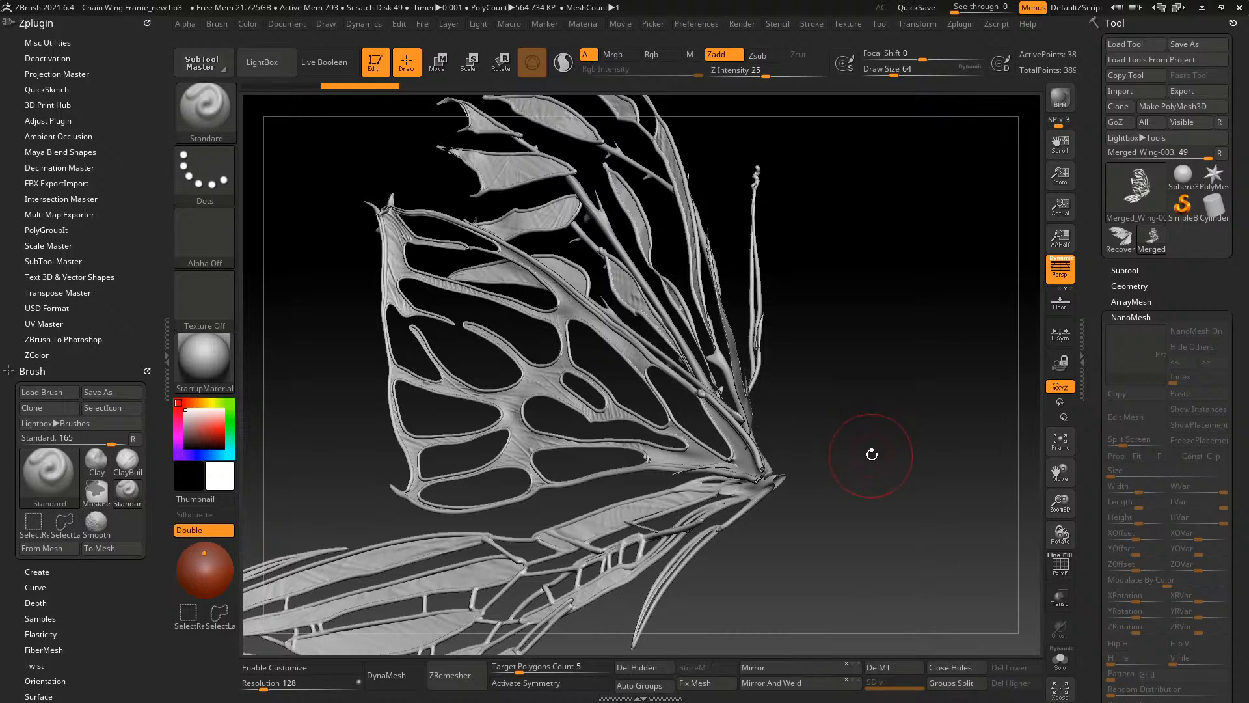
pyautogui.moveTo(874, 468); pyautogui.dragTo(848, 370)
pyautogui.press('f')
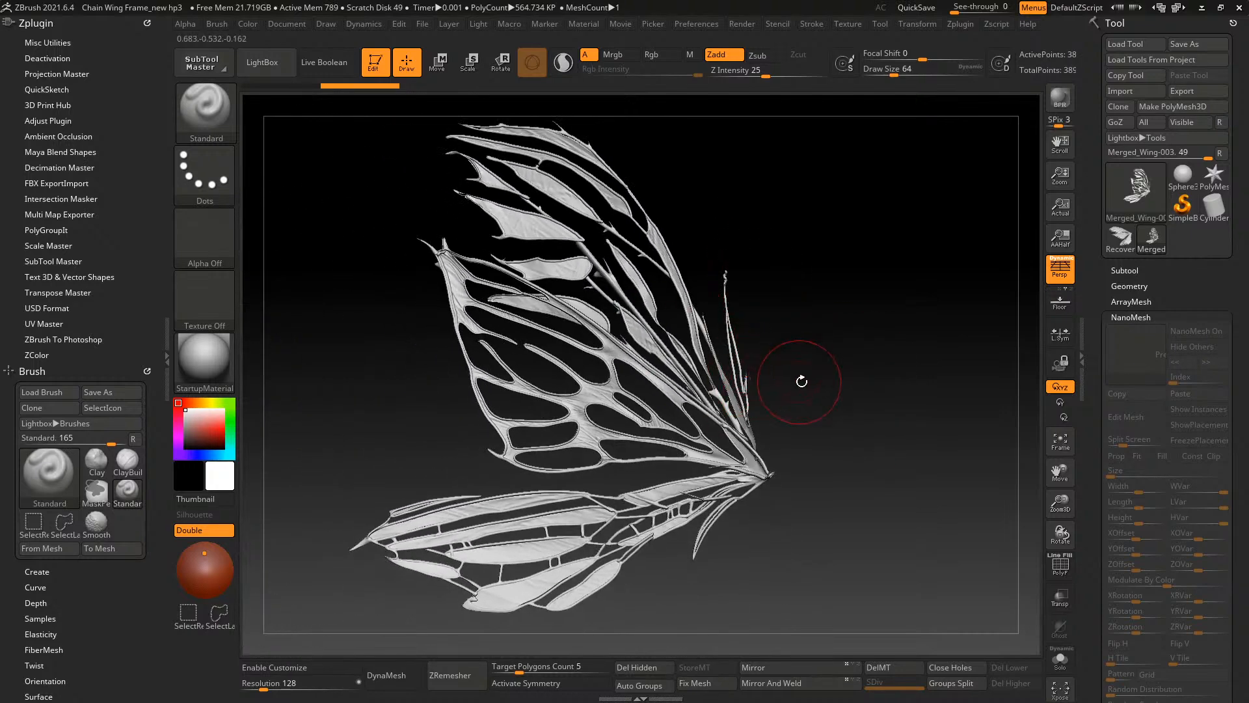
pyautogui.moveTo(803, 376); pyautogui.dragTo(851, 402)
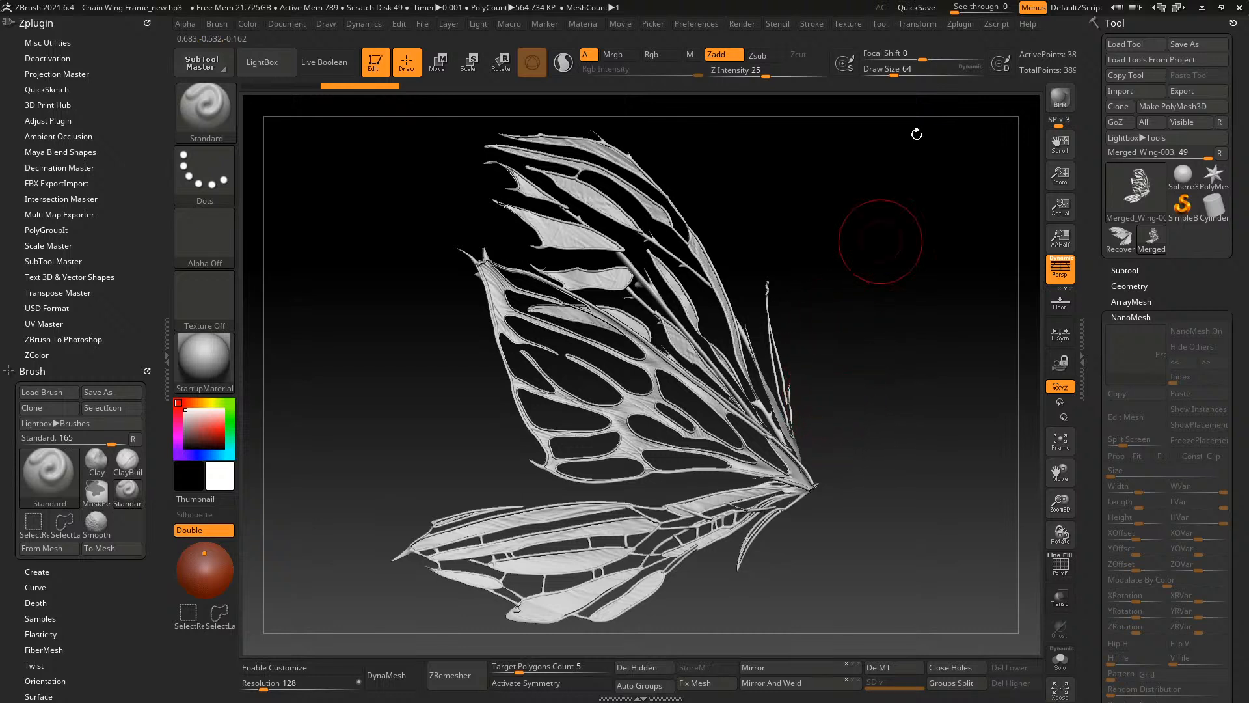
pyautogui.click(1238, 8)
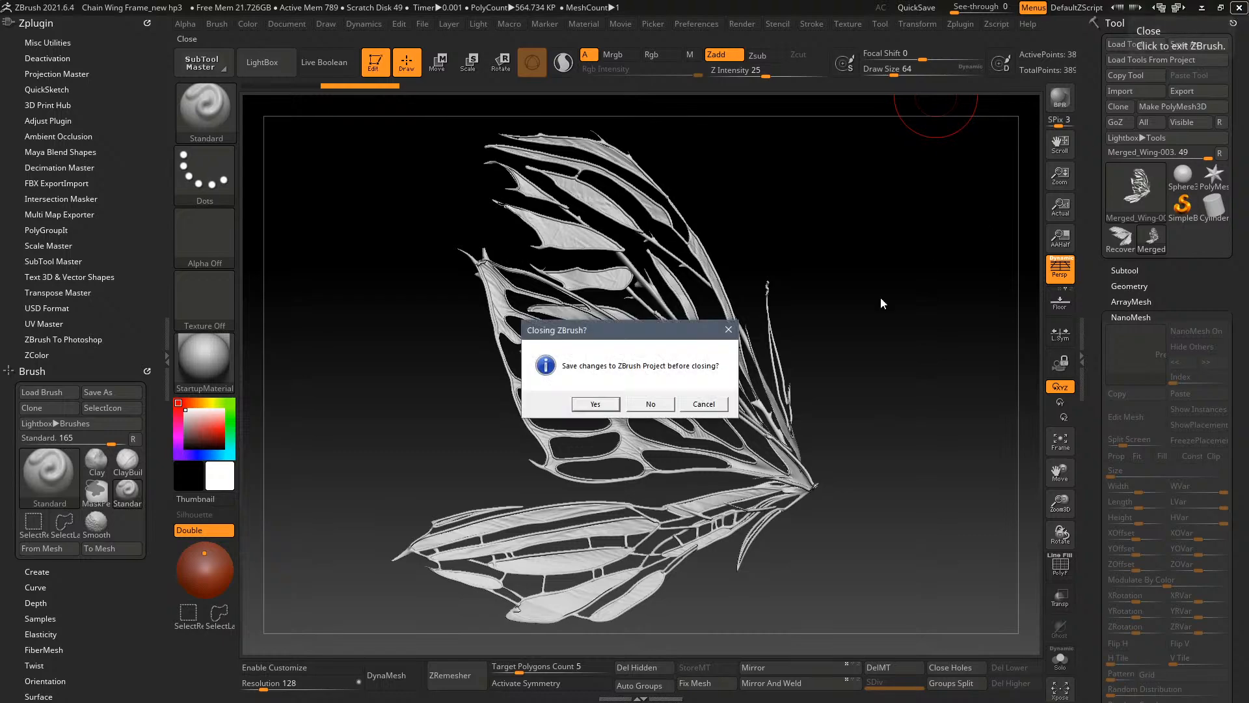
pyautogui.click(670, 401)
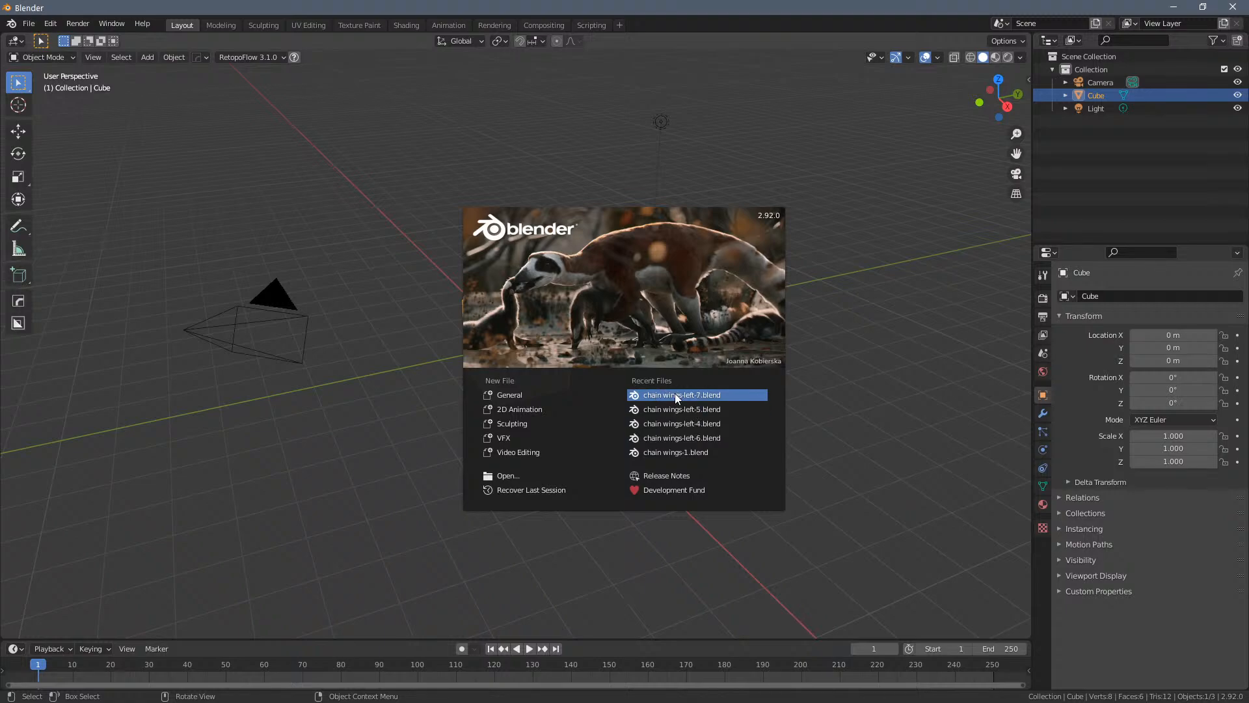
# Open the recent file chain wings-left-7.blend in Blender and hide the body cylinder that covers the wing roots
pyautogui.click(674, 393)
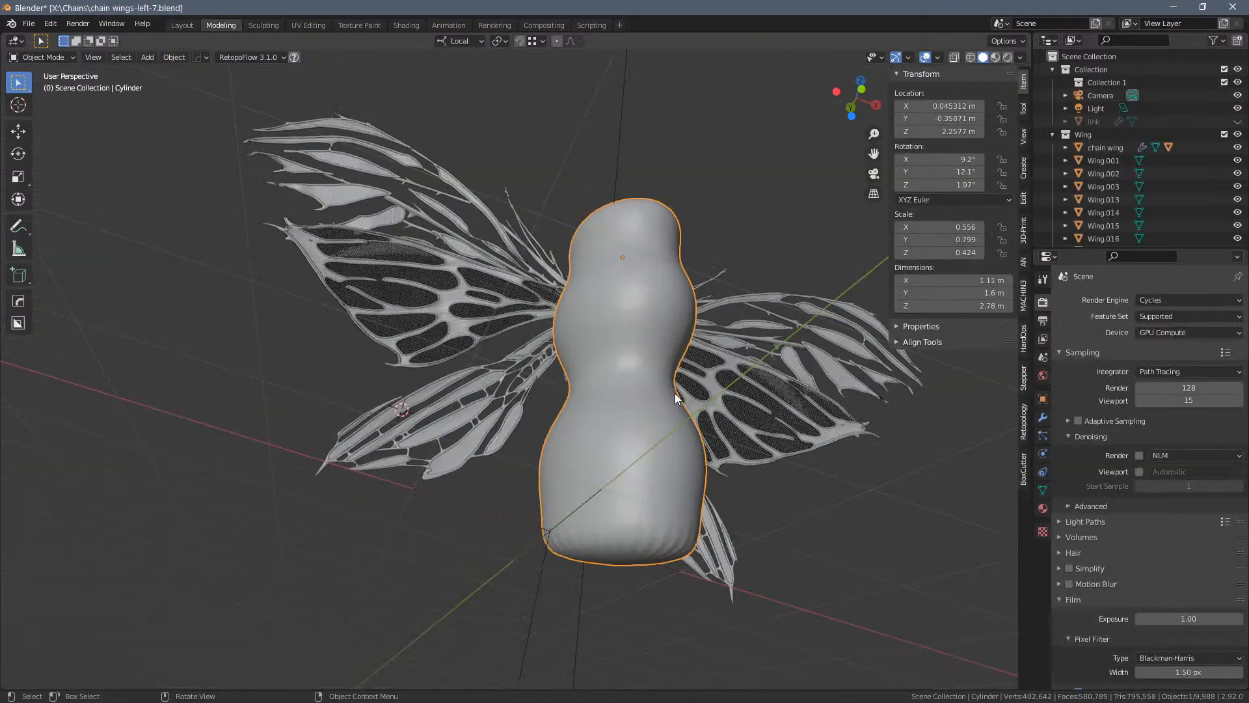
pyautogui.moveTo(782, 236); pyautogui.dragTo(505, 424, button='middle')
pyautogui.press('Delete')
pyautogui.scroll(3, 505, 436)
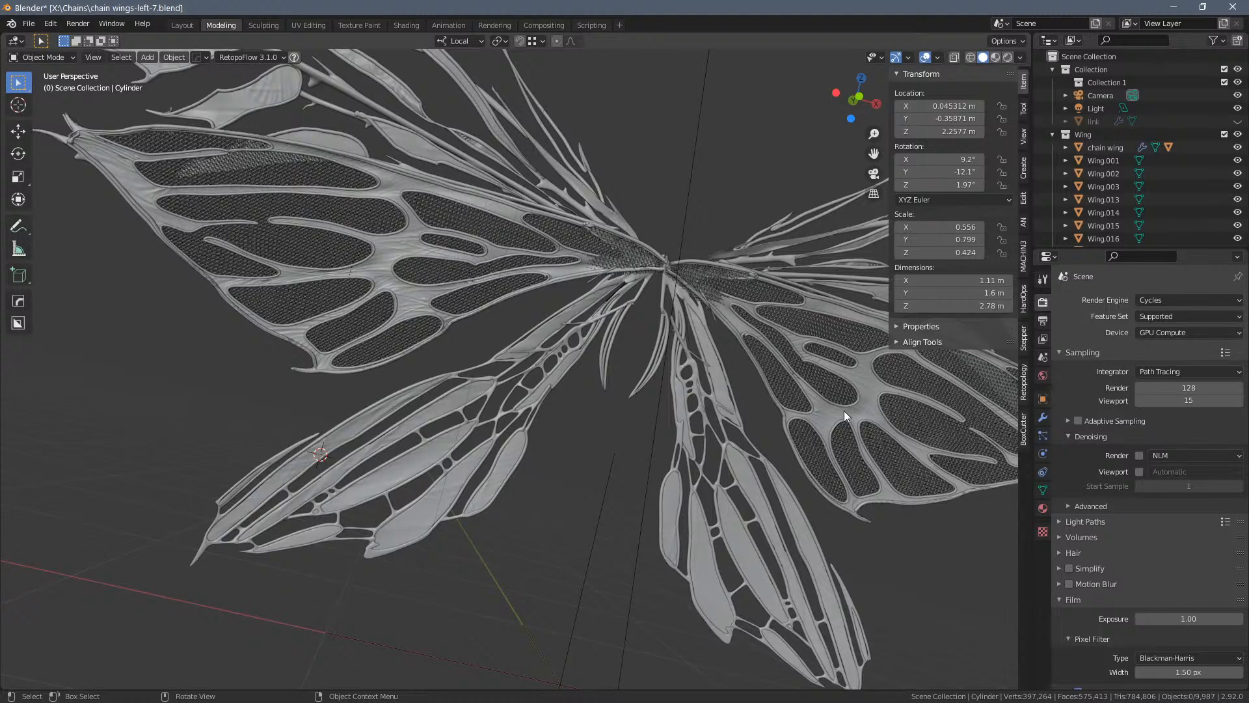
# Collapse the Wing collection and toggle the Wing.154 instance off and on to compare the single wing with the pair
pyautogui.click(1052, 134)
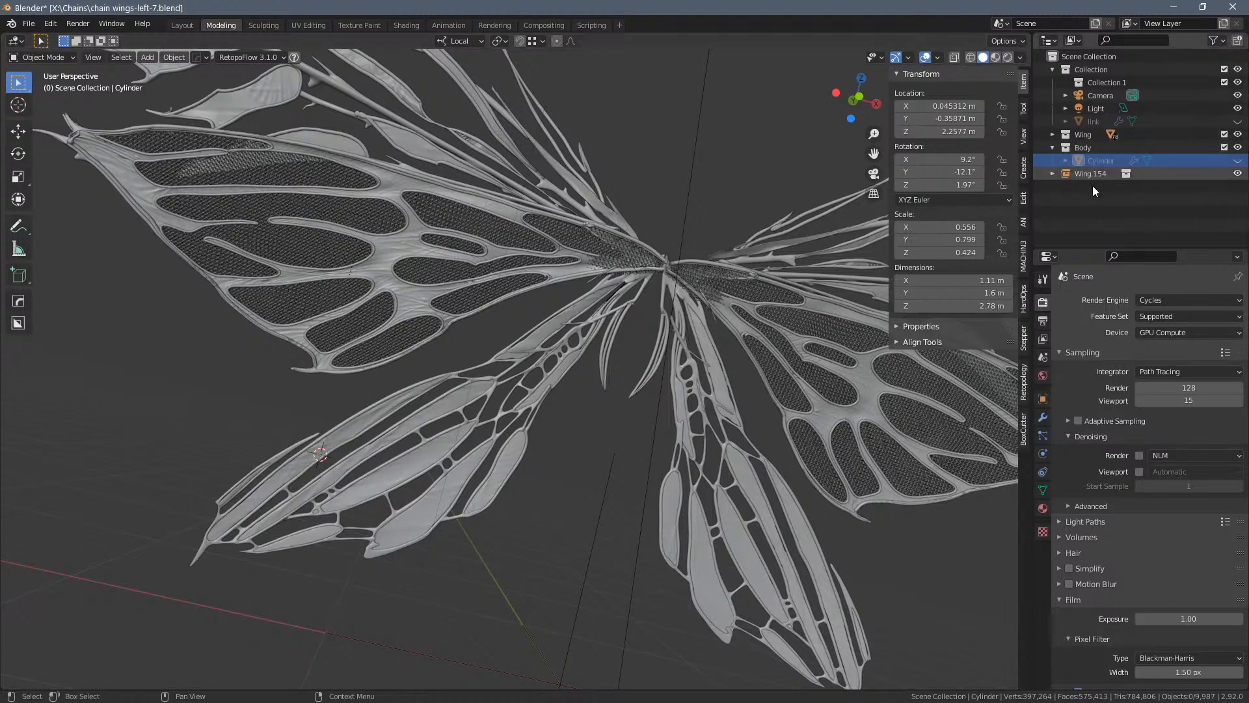
pyautogui.click(1238, 173)
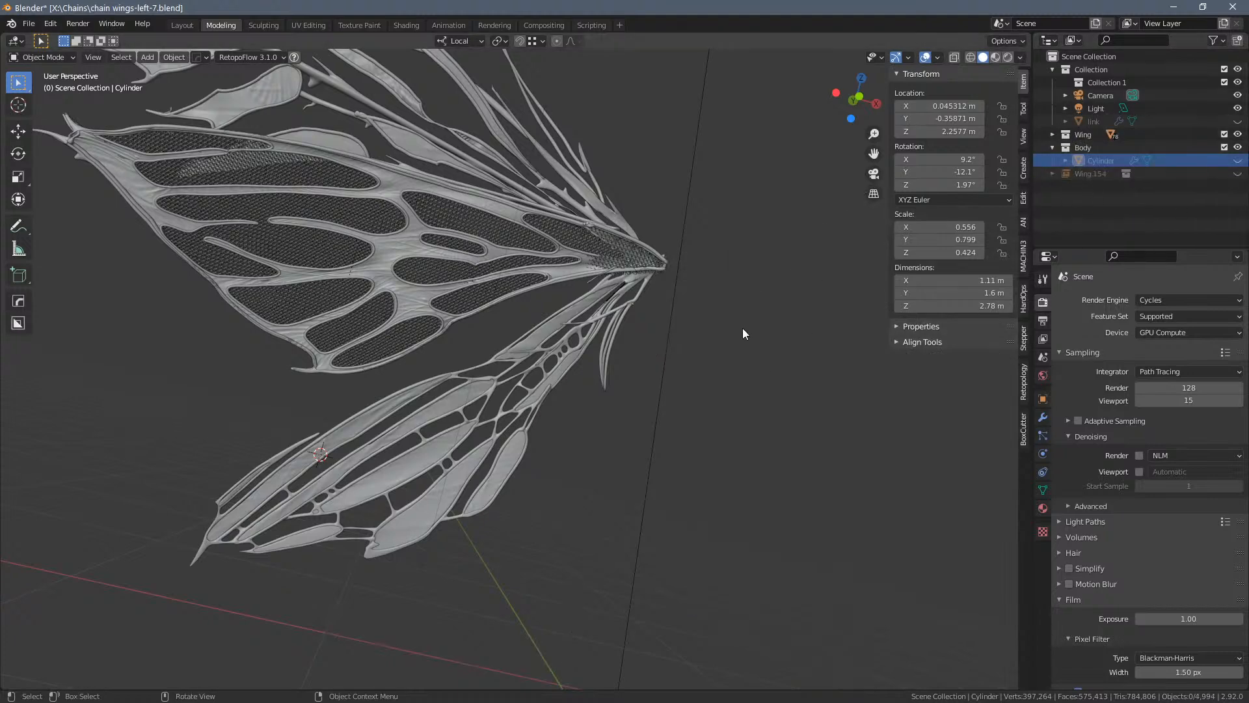
pyautogui.moveTo(743, 328); pyautogui.dragTo(786, 285, button='middle')
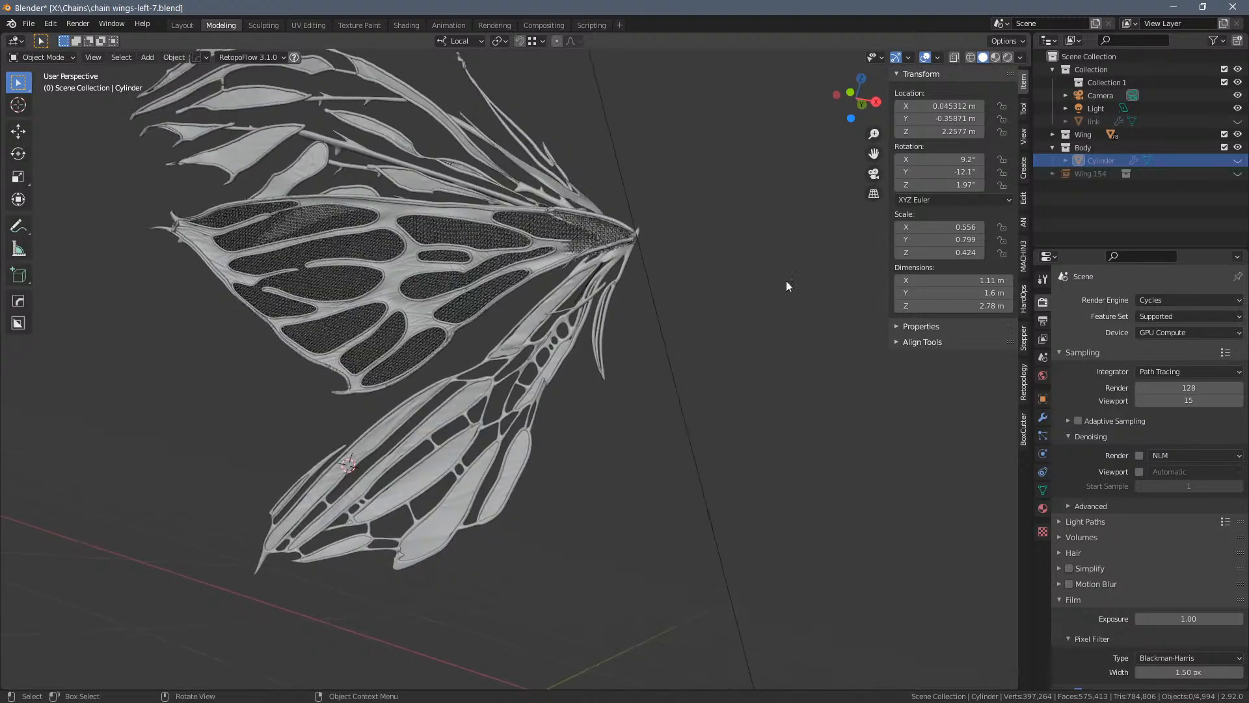
pyautogui.click(1238, 173)
# Examine the paired chainmail wings from several angles, including their shared root and the lower wing's membranes and struts up close
pyautogui.moveTo(610, 408); pyautogui.dragTo(666, 390, button='middle')
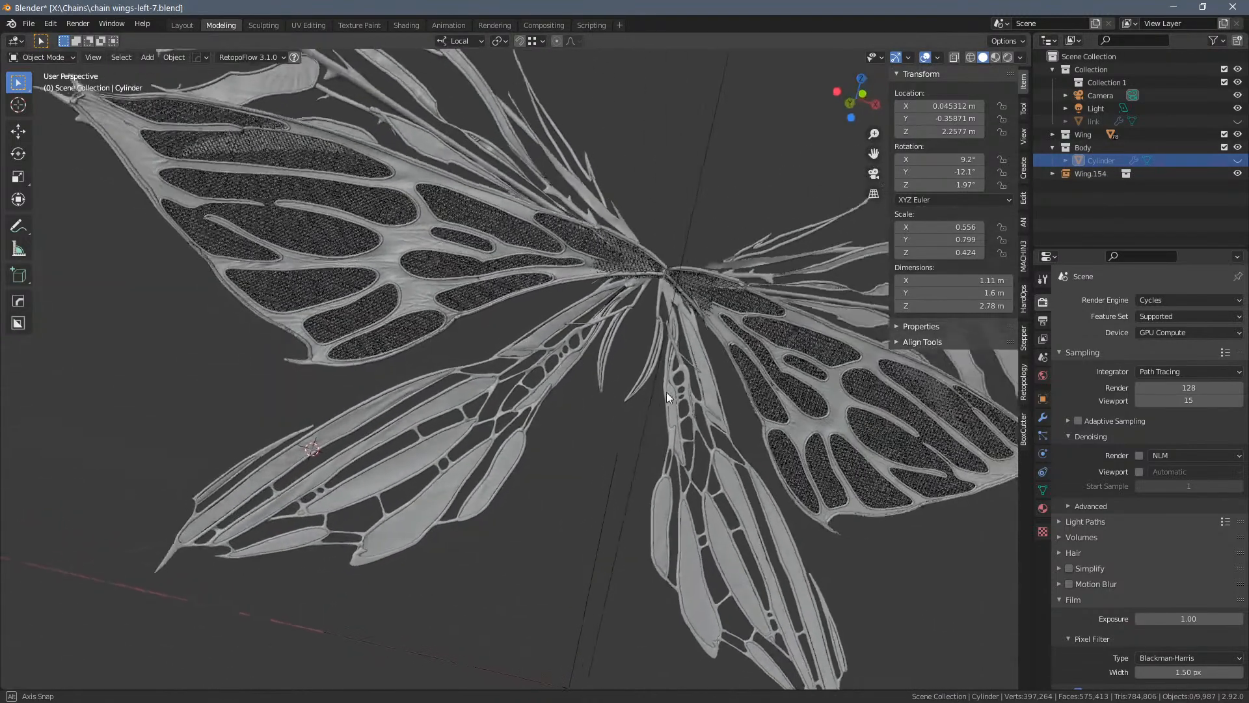
pyautogui.keyDown('alt'); pyautogui.moveTo(602, 422); pyautogui.dragTo(621, 533, button='middle'); pyautogui.keyUp('alt')
pyautogui.moveTo(913, 502); pyautogui.dragTo(927, 322, button='middle')
pyautogui.keyDown('alt'); pyautogui.moveTo(600, 409); pyautogui.dragTo(714, 455, button='middle'); pyautogui.keyUp('alt')
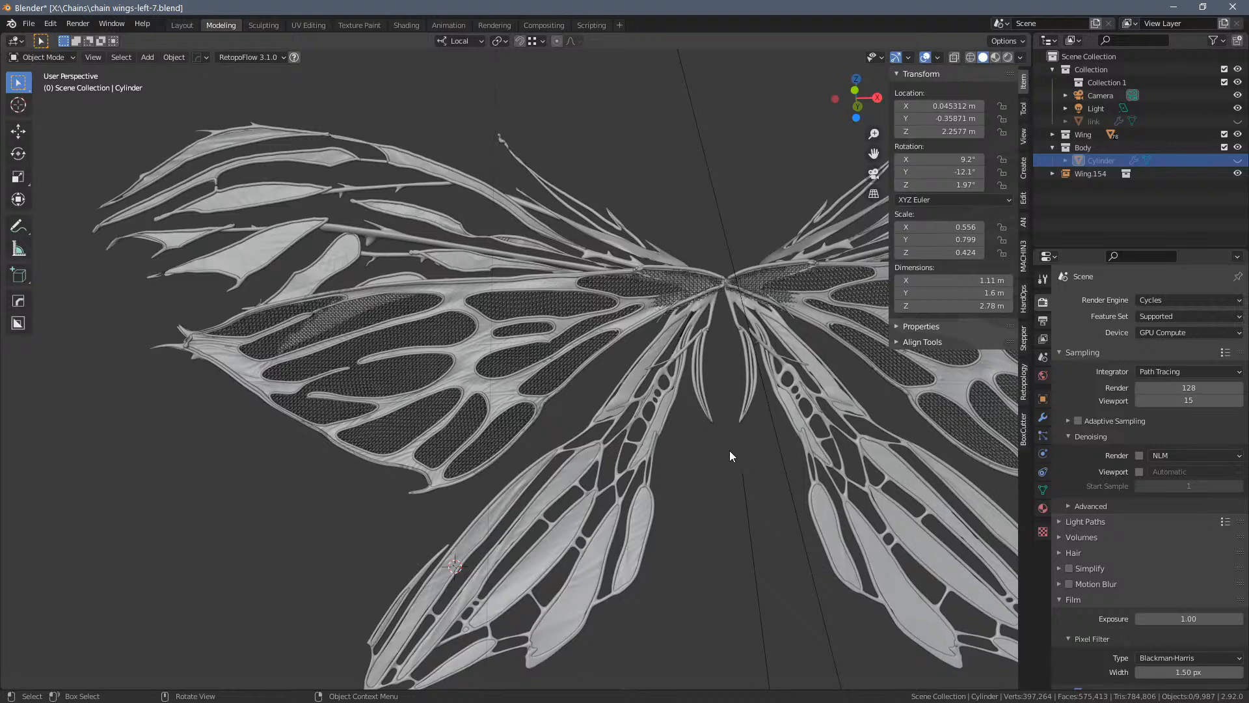
pyautogui.moveTo(735, 445); pyautogui.dragTo(595, 416, button='middle')
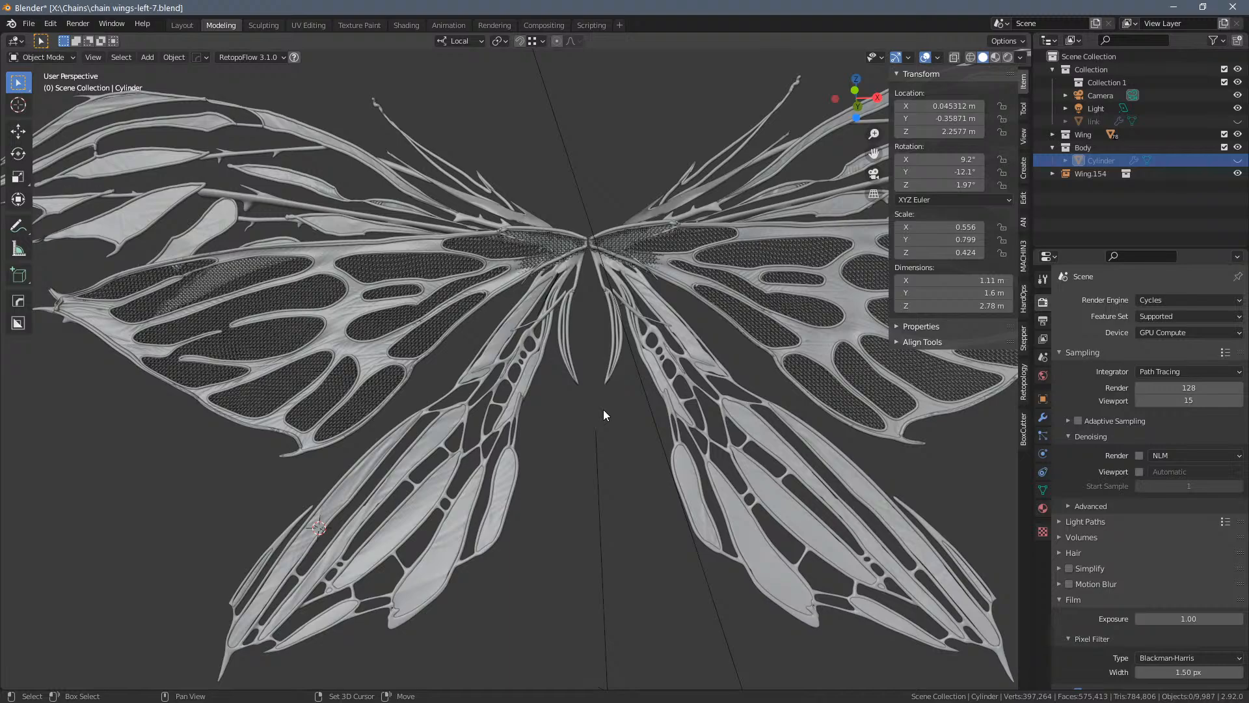
pyautogui.keyDown('shift'); pyautogui.moveTo(588, 446); pyautogui.dragTo(746, 344, button='middle'); pyautogui.keyUp('shift')
pyautogui.scroll(5, 683, 455)
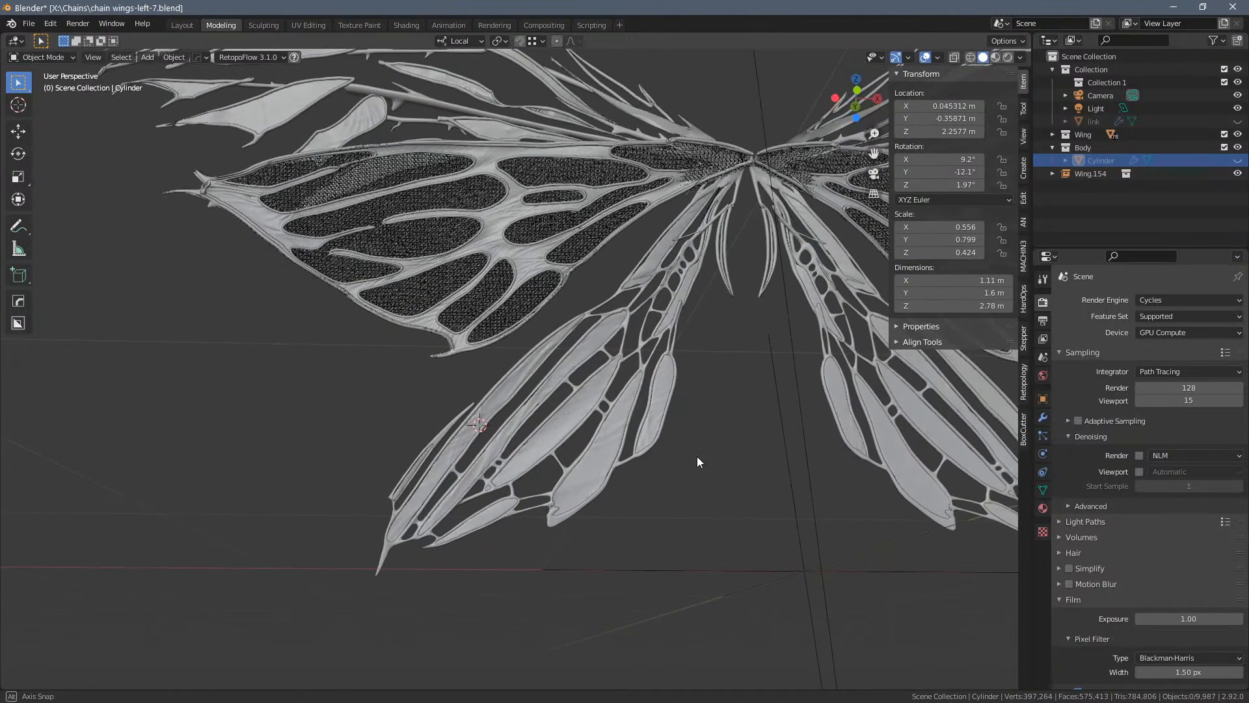
pyautogui.scroll(2, 621, 437)
pyautogui.keyDown('shift'); pyautogui.moveTo(622, 438); pyautogui.dragTo(814, 411, button='middle'); pyautogui.keyUp('shift')
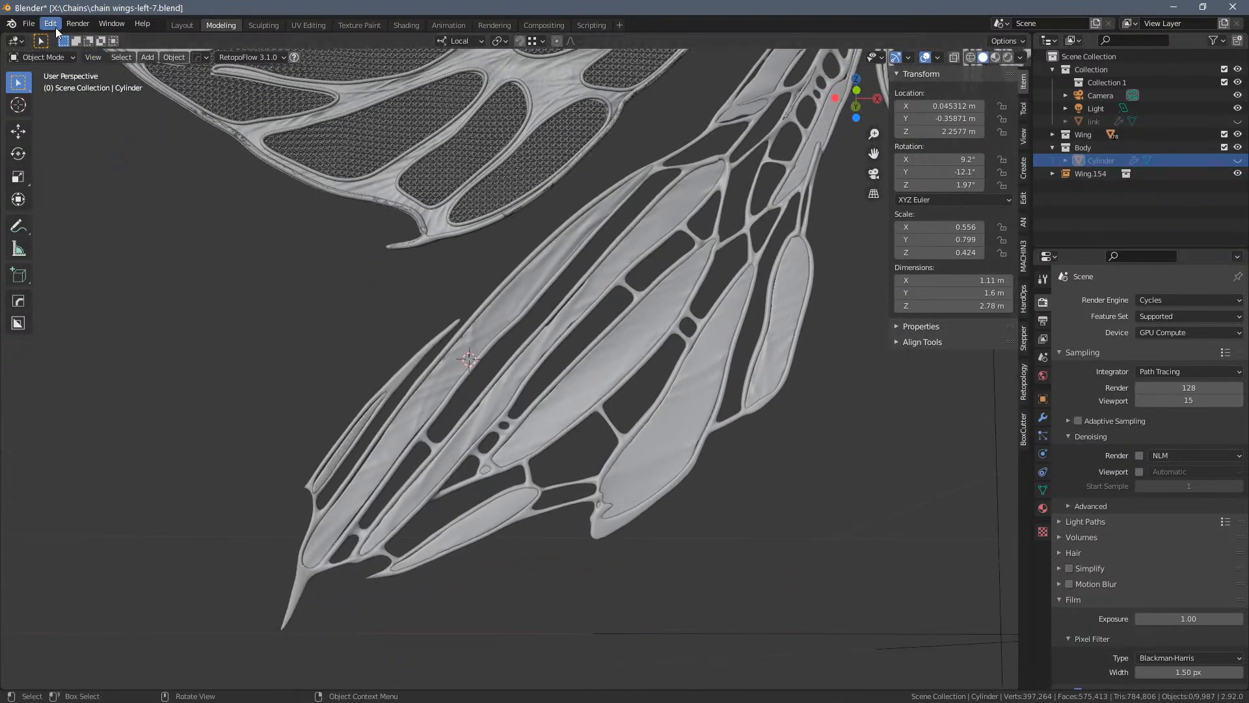
# Open the earlier wing version chain wings-left-5.blend from the recent files
pyautogui.click(30, 24)
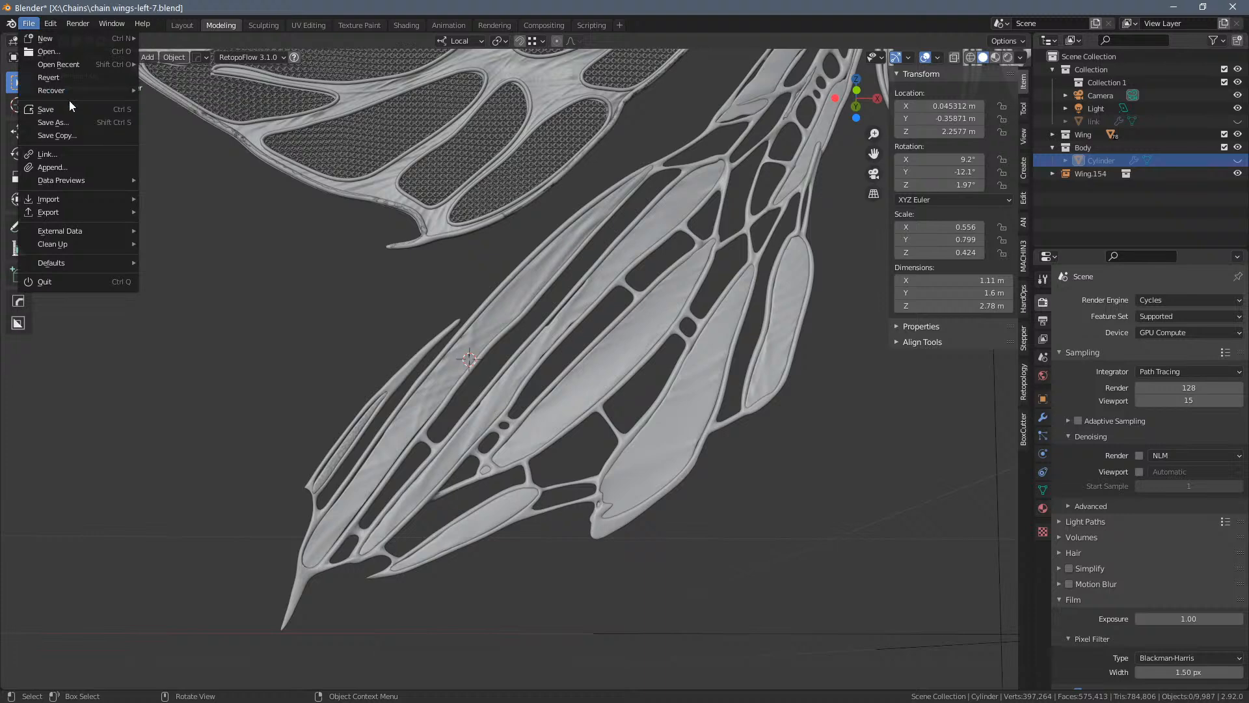
pyautogui.moveTo(76, 65)
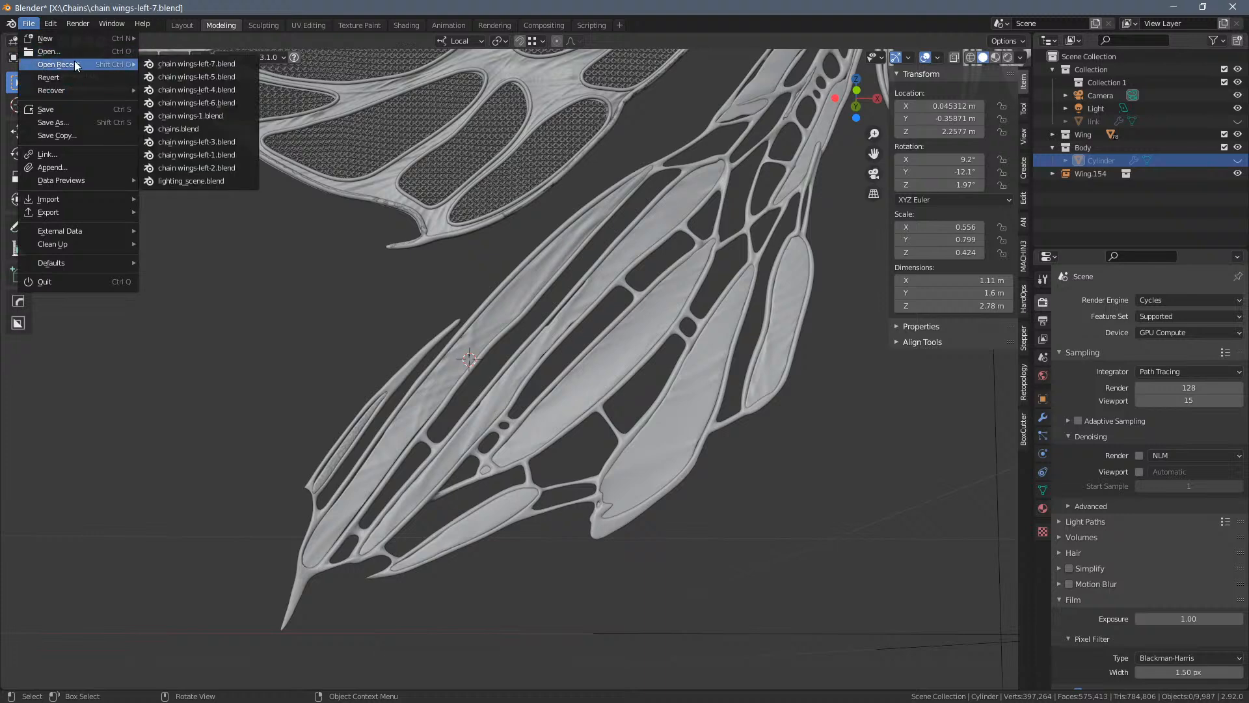
pyautogui.click(201, 76)
pyautogui.click(674, 382)
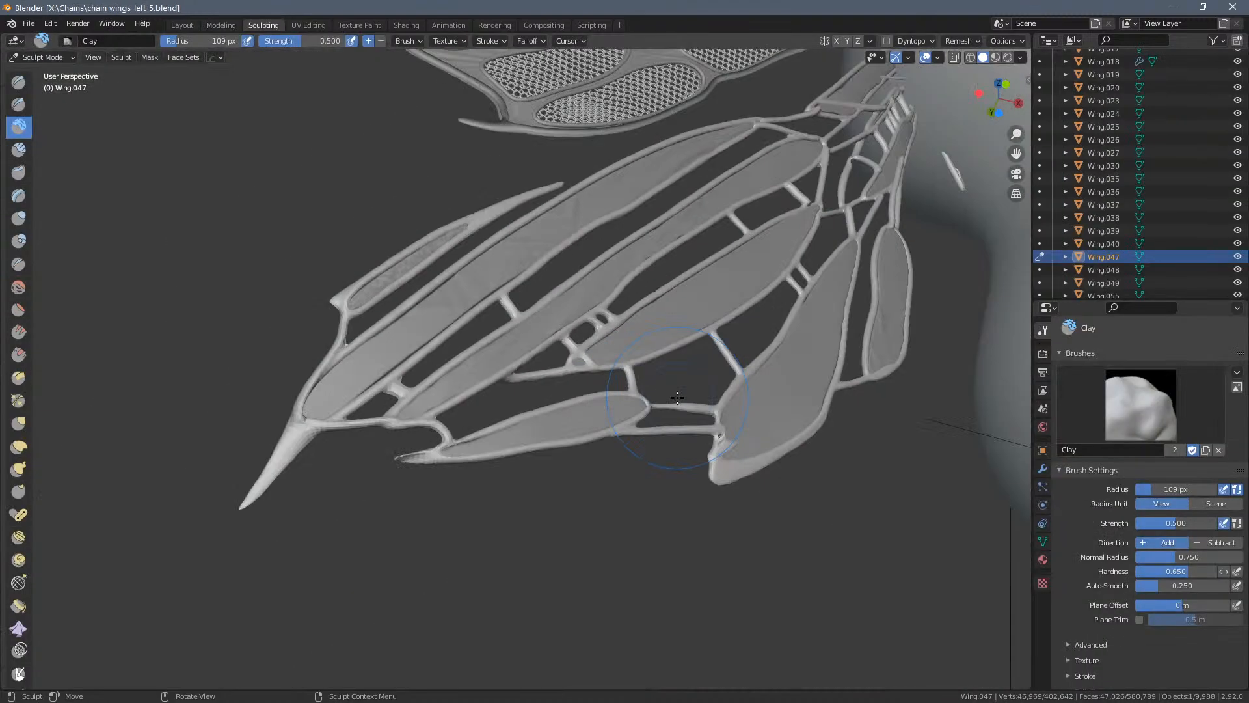
# Switch to the Modeling workspace and return the lower wing frame Wing.047 to Object Mode
pyautogui.scroll(-3, 675, 397)
pyautogui.moveTo(676, 398)
pyautogui.mouseDown(button='middle')
pyautogui.moveTo(929, 384)
pyautogui.moveTo(943, 357)
pyautogui.moveTo(539, 470)
pyautogui.mouseUp(button='middle')
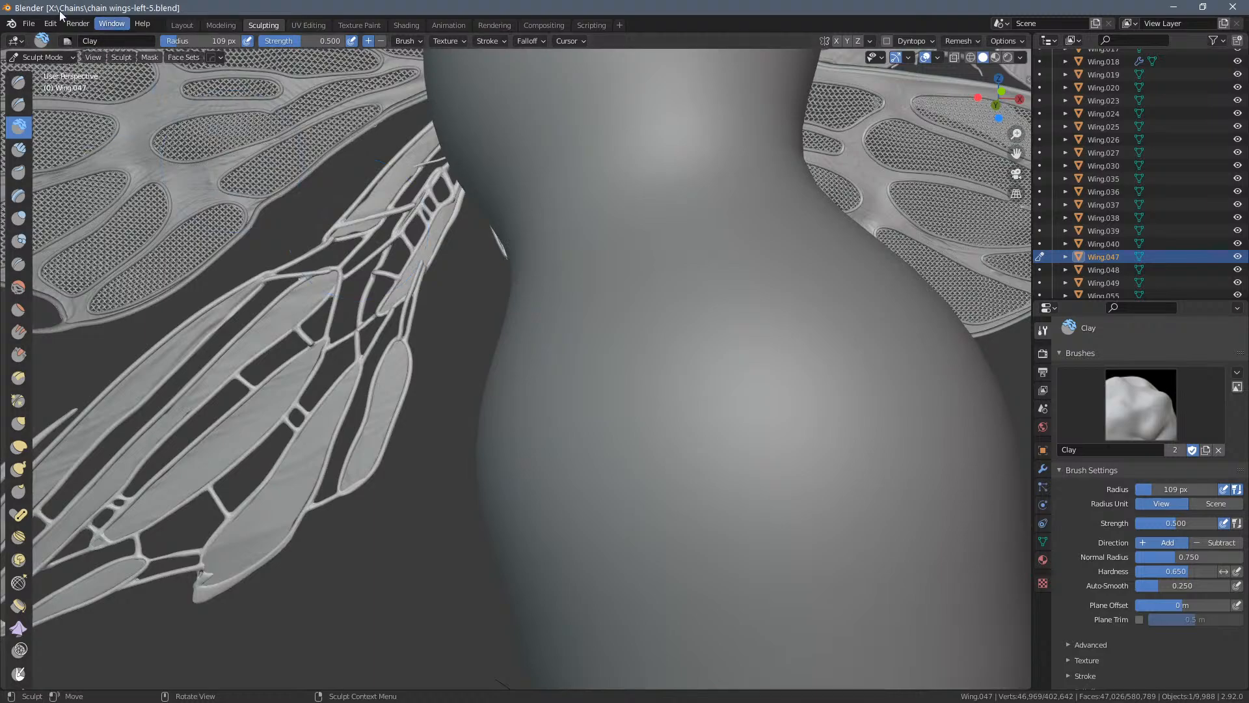
pyautogui.click(207, 27)
pyautogui.scroll(-8, 659, 415)
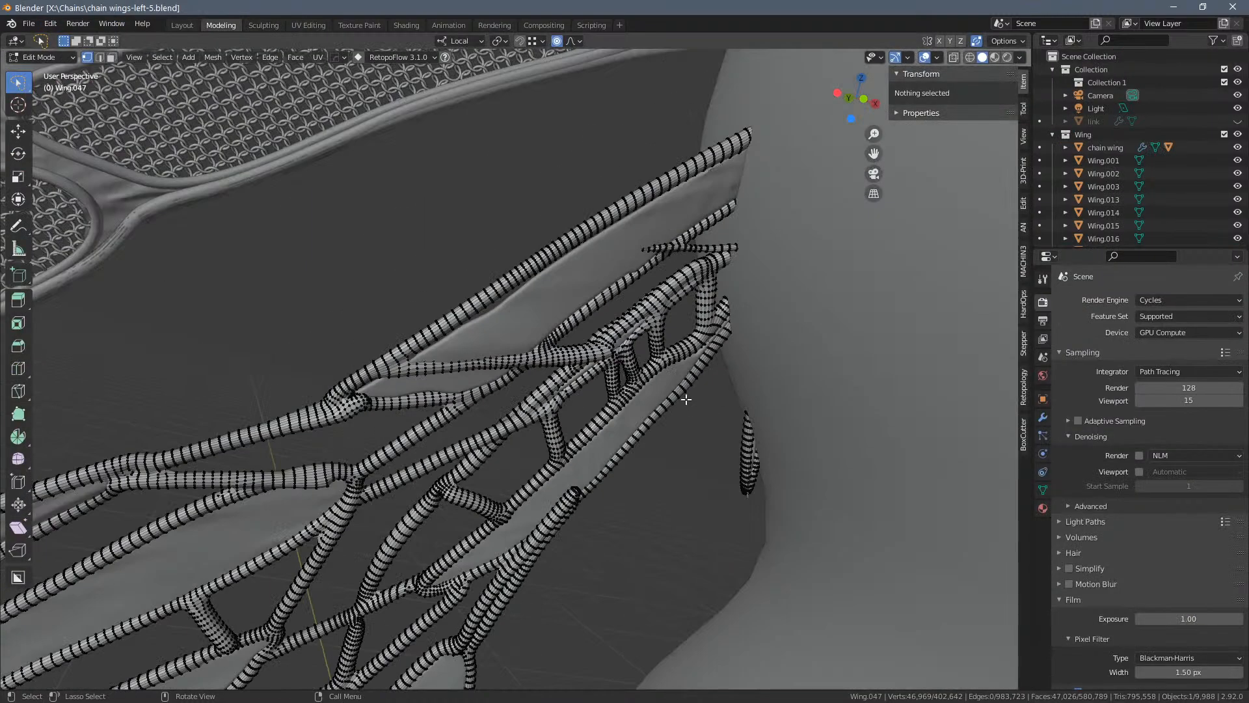
pyautogui.scroll(-3, 688, 361)
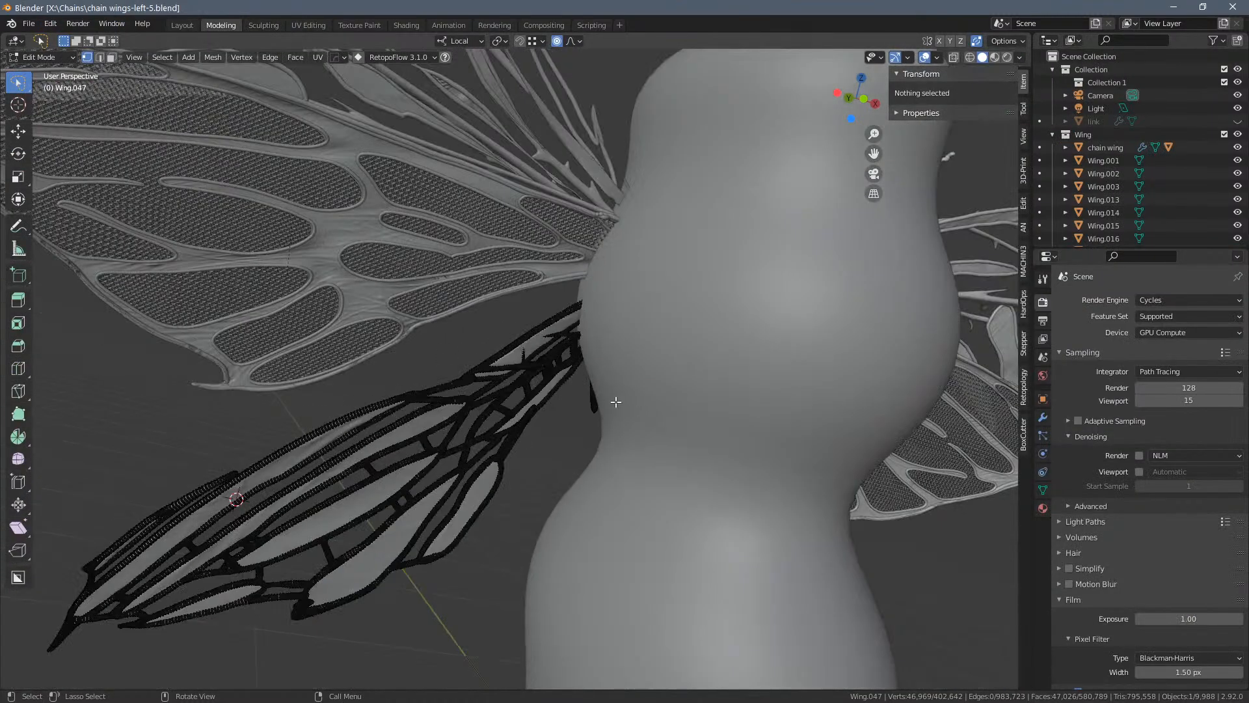
pyautogui.press('Tab')
# Select the body cylinder between the wings and hide it
pyautogui.click(701, 442)
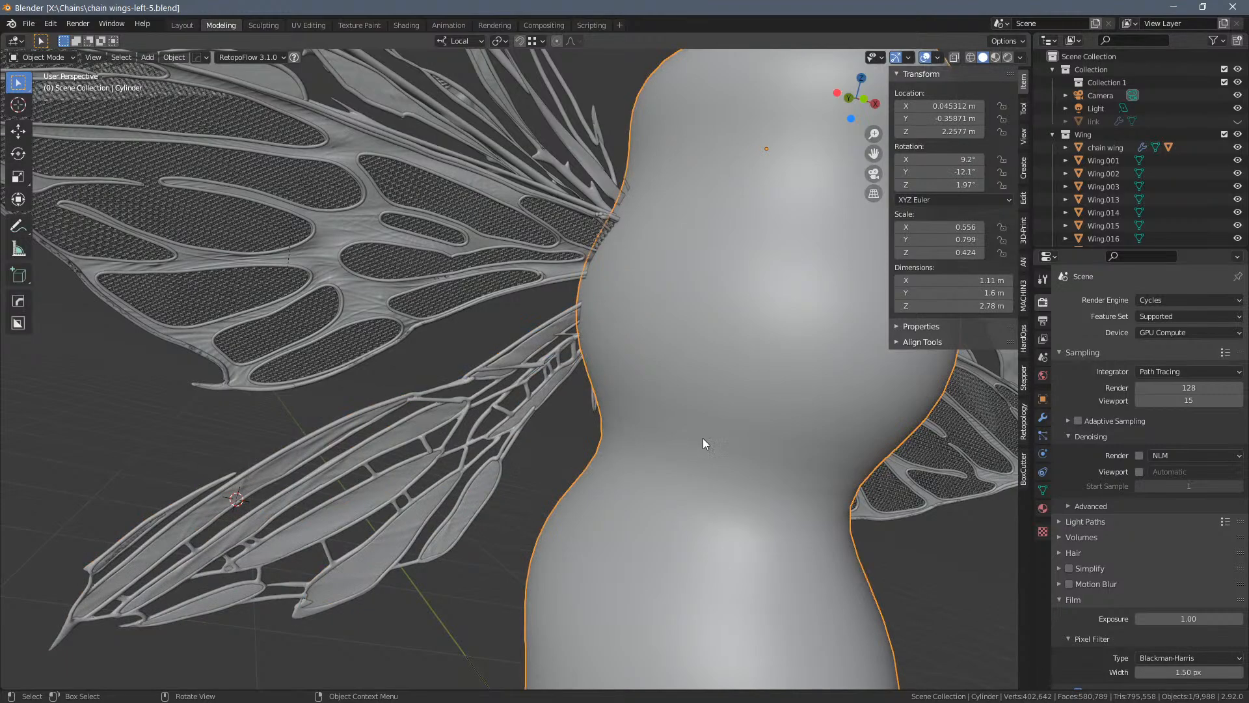
pyautogui.moveTo(702, 438); pyautogui.dragTo(498, 376, button='middle')
pyautogui.scroll(-6, 741, 463)
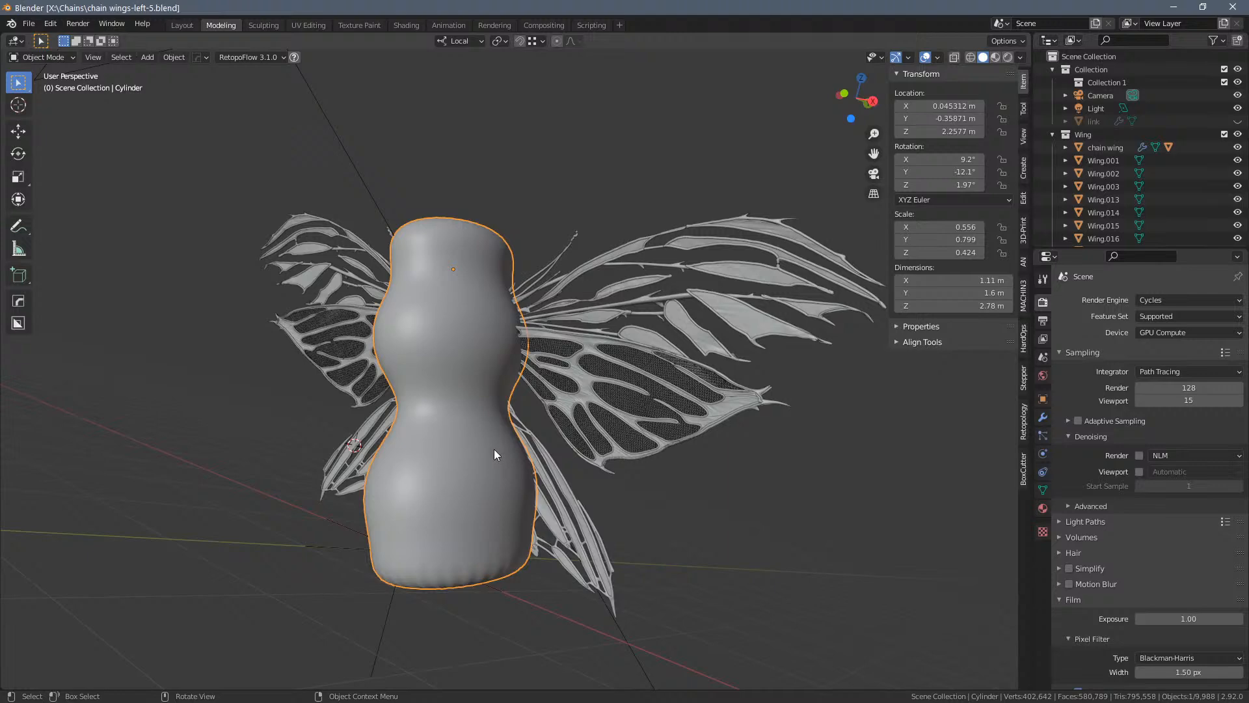
pyautogui.press('h')
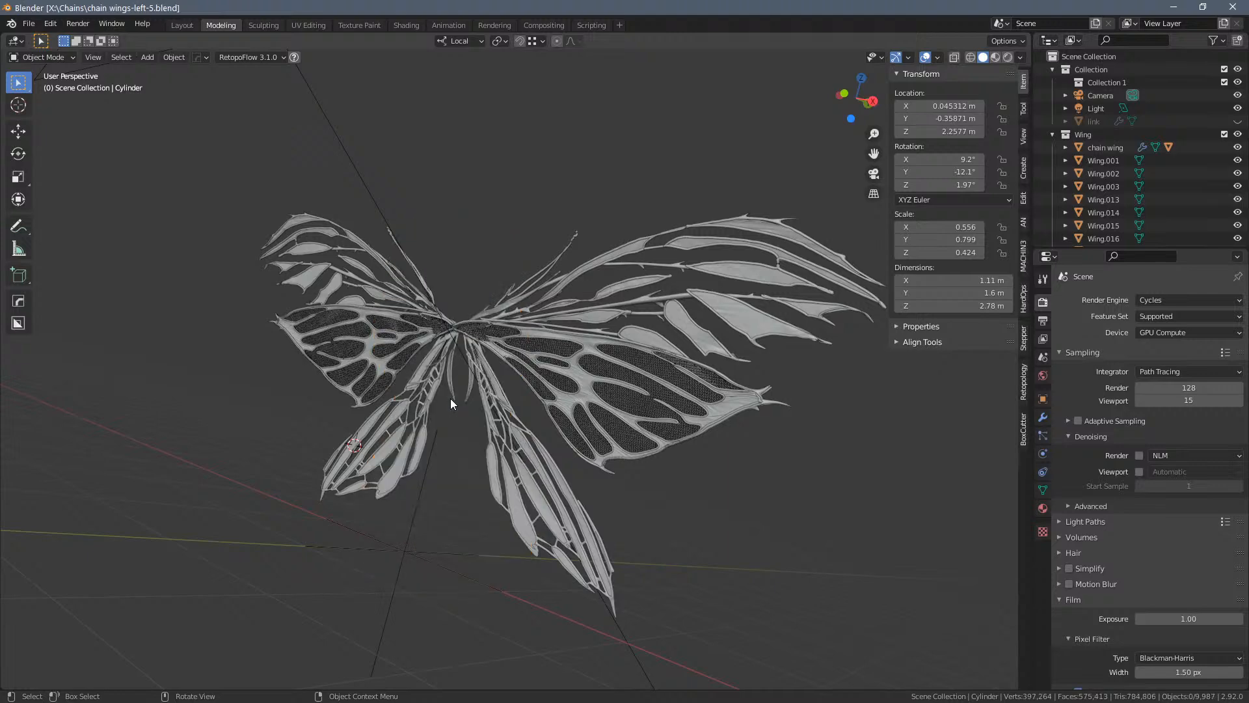
# Examine the lower wing's membranes, connecting struts and tip up close and as a whole
pyautogui.moveTo(450, 398); pyautogui.dragTo(532, 450, button='middle')
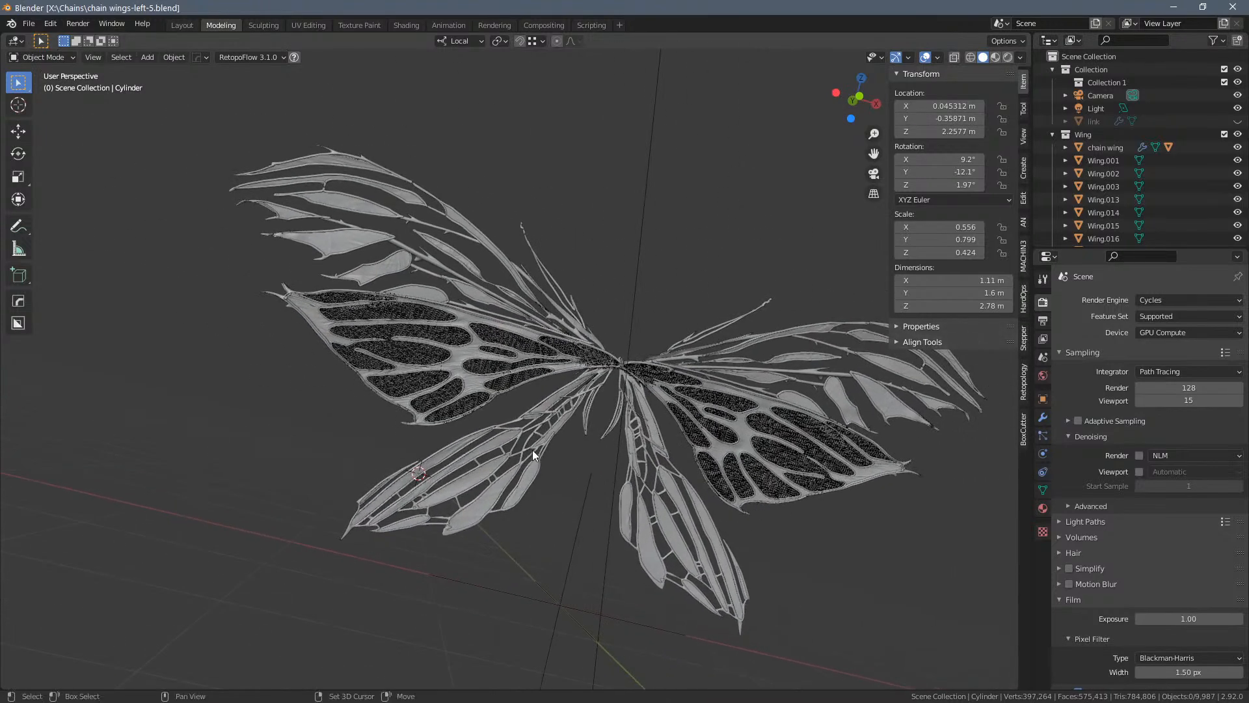
pyautogui.scroll(5, 509, 379)
pyautogui.scroll(6, 509, 378)
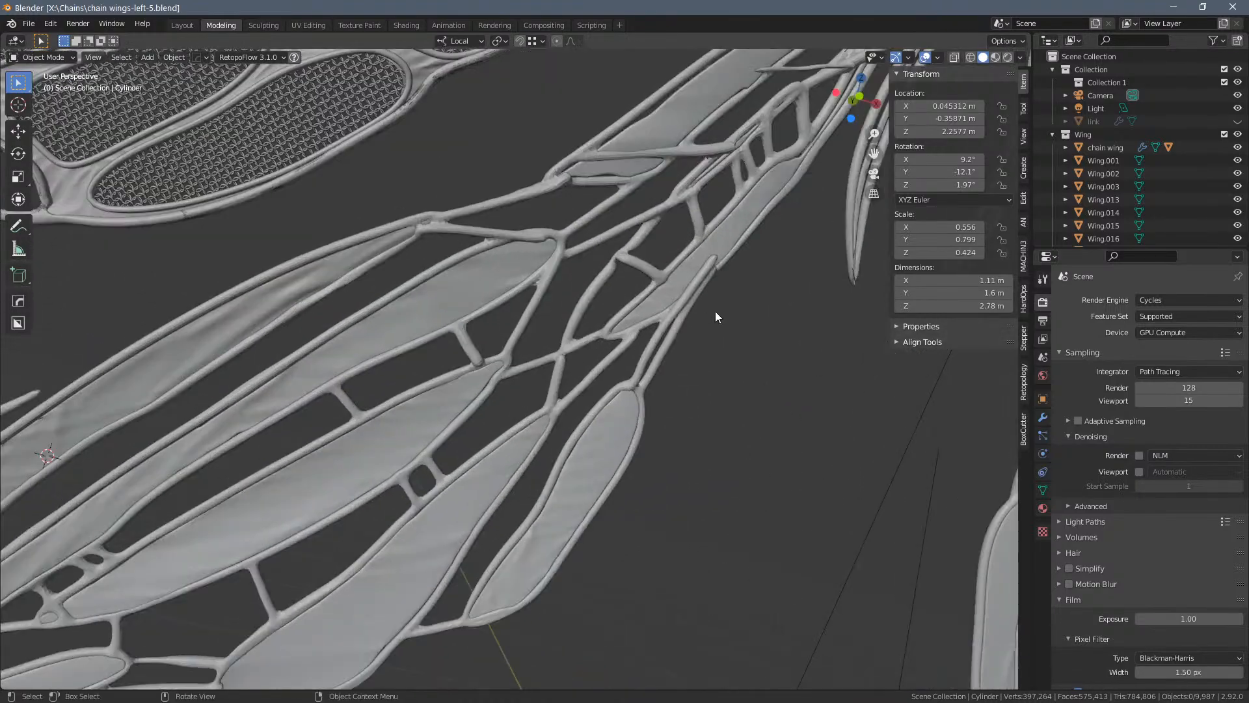
pyautogui.moveTo(733, 371); pyautogui.dragTo(743, 331, button='middle')
pyautogui.keyDown('shift'); pyautogui.moveTo(671, 510); pyautogui.dragTo(820, 452, button='middle'); pyautogui.keyUp('shift')
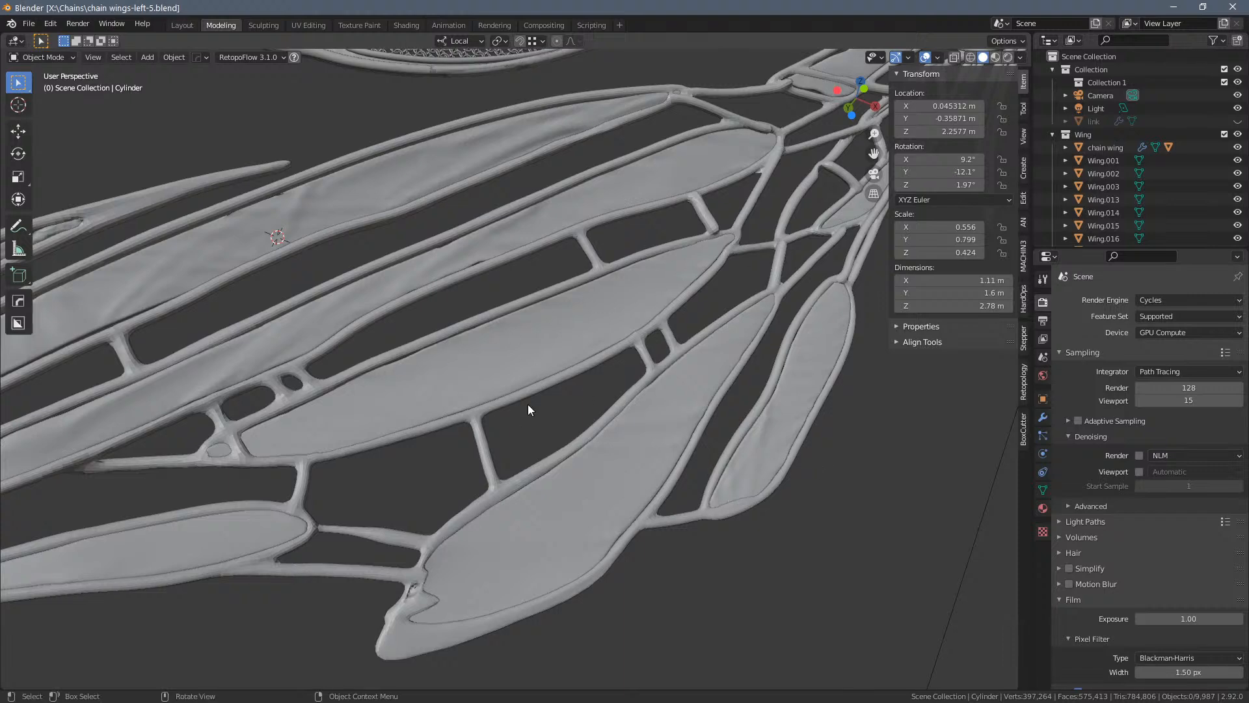
pyautogui.scroll(-5, 529, 428)
pyautogui.keyDown('shift'); pyautogui.moveTo(802, 445); pyautogui.dragTo(851, 475, button='middle'); pyautogui.keyUp('shift')
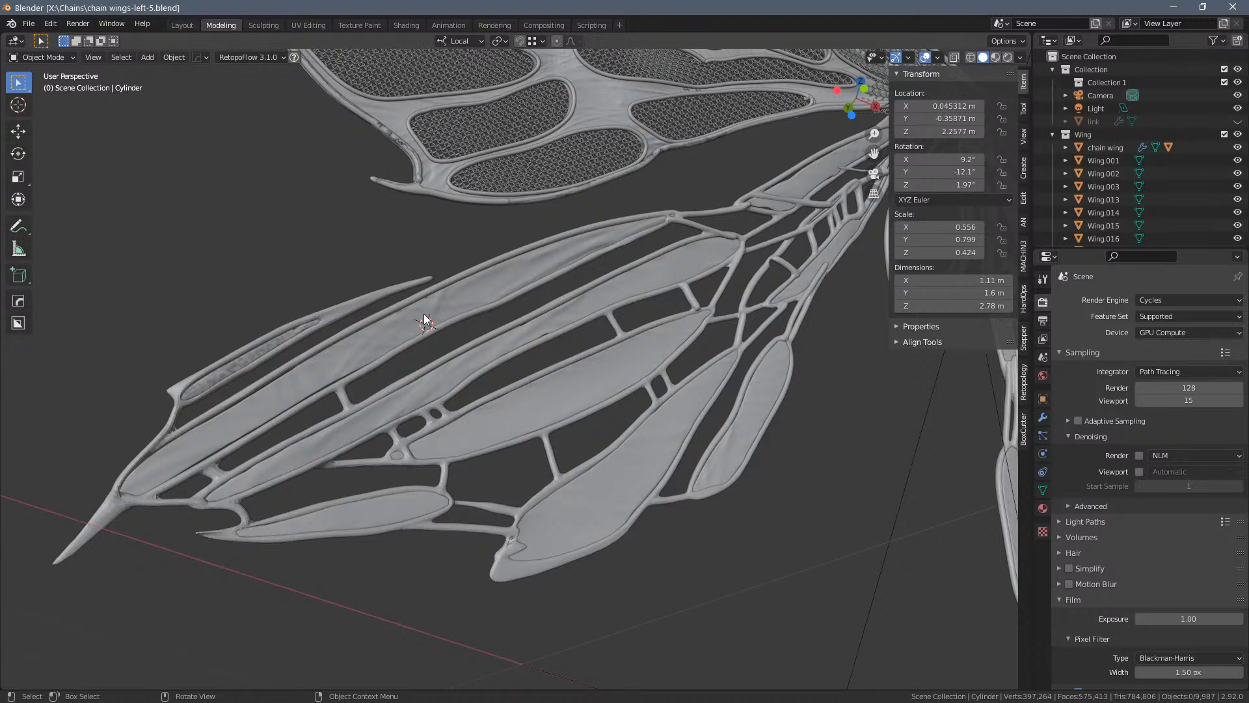
pyautogui.moveTo(490, 380); pyautogui.dragTo(248, 282, button='middle')
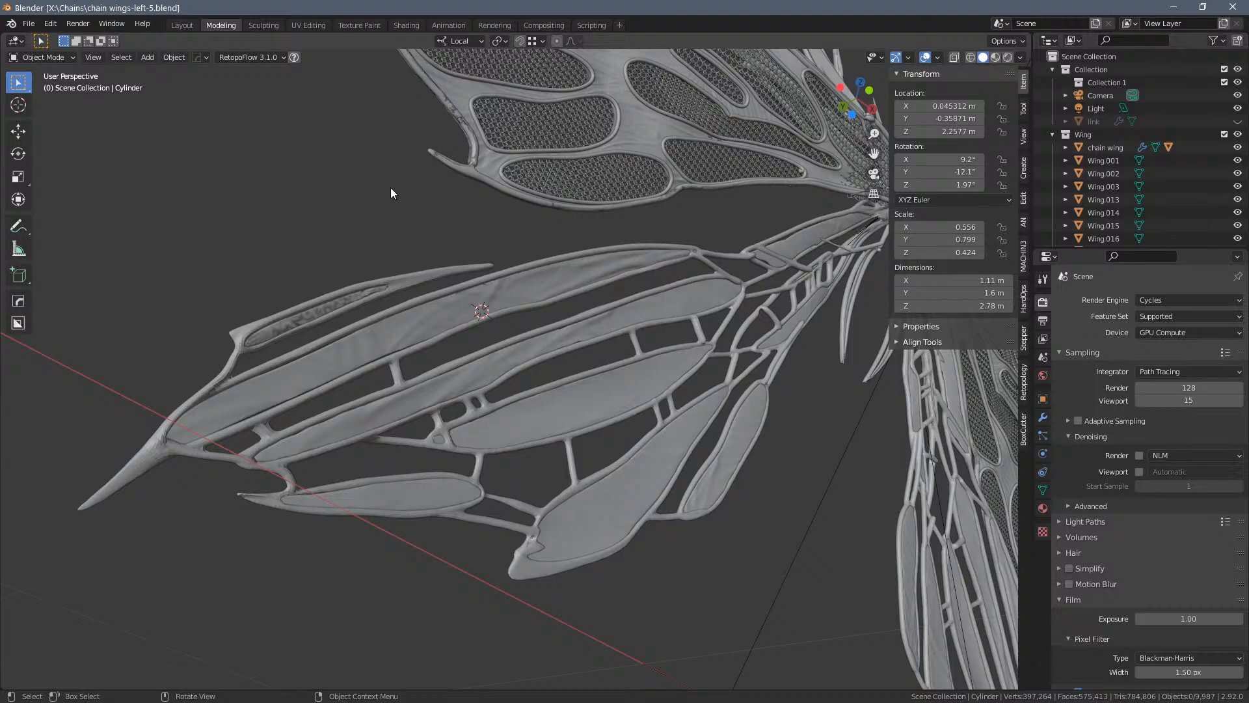
# Select the wing_links chainmail on the upper wing to view its modifiers, then deselect it and examine the wing
pyautogui.moveTo(749, 226); pyautogui.dragTo(551, 559, button='middle')
pyautogui.click(533, 427)
pyautogui.moveTo(532, 427); pyautogui.dragTo(665, 543, button='middle')
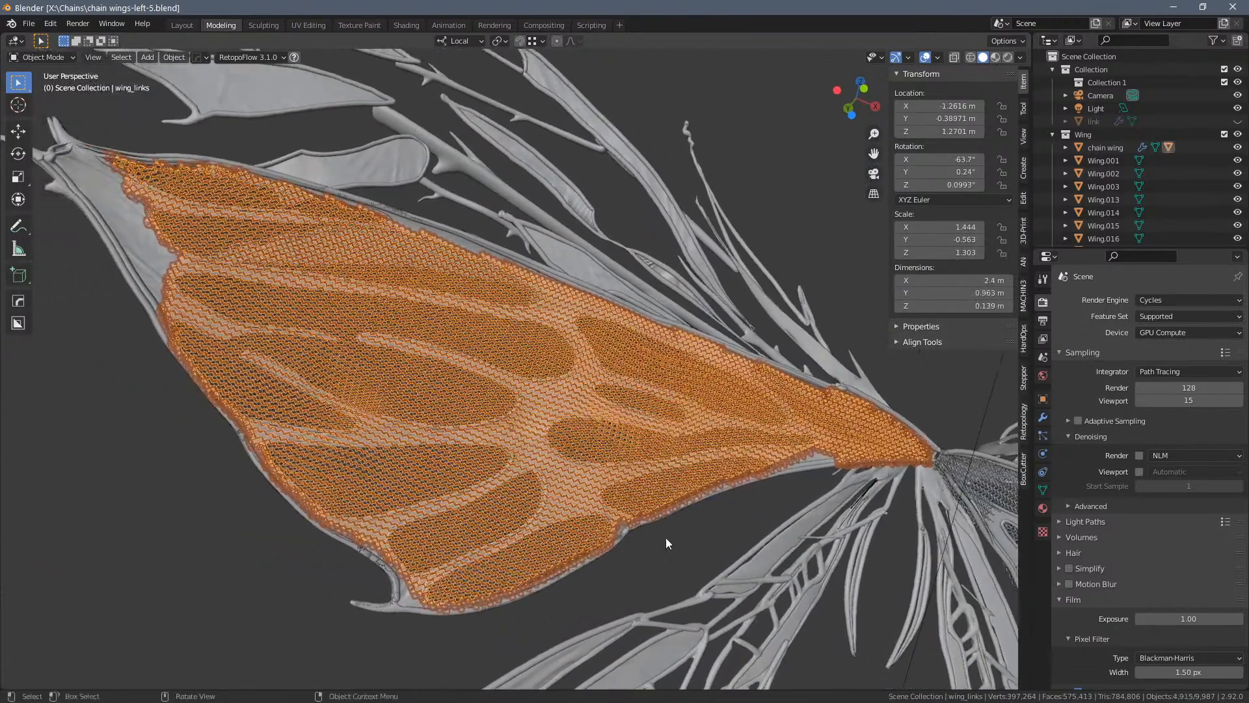
pyautogui.click(1043, 417)
pyautogui.click(753, 499)
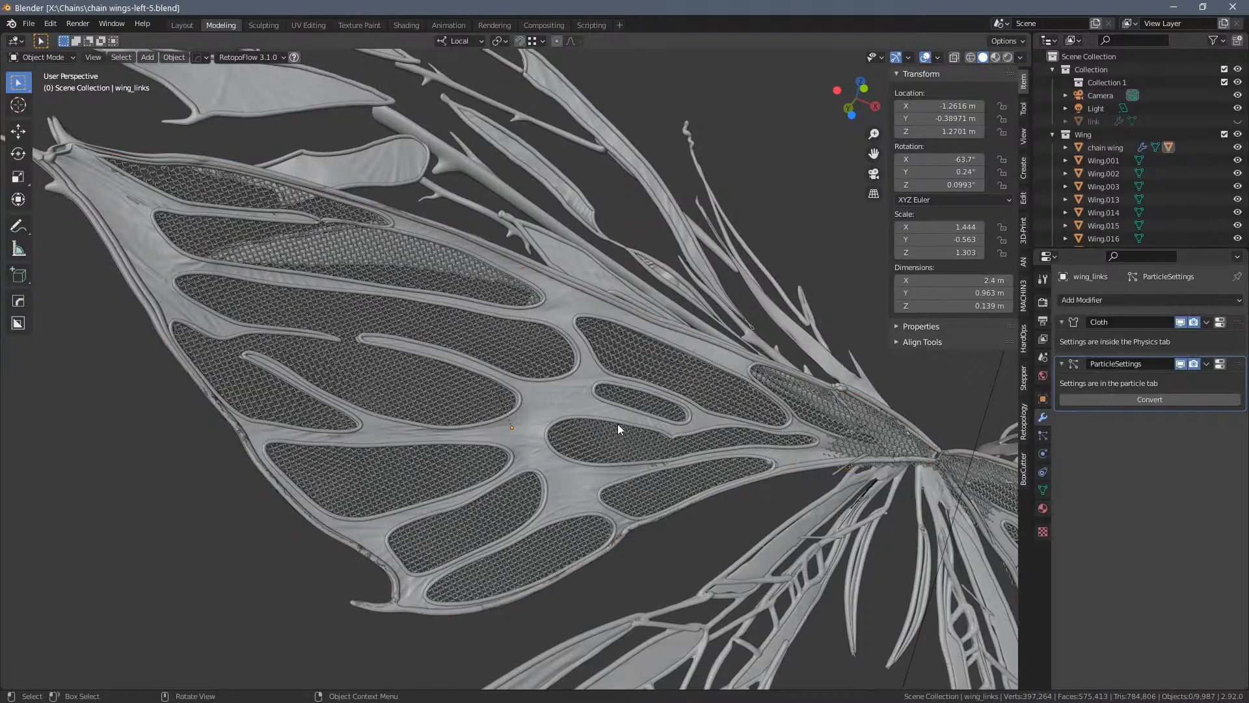
pyautogui.moveTo(804, 443); pyautogui.dragTo(668, 432, button='middle')
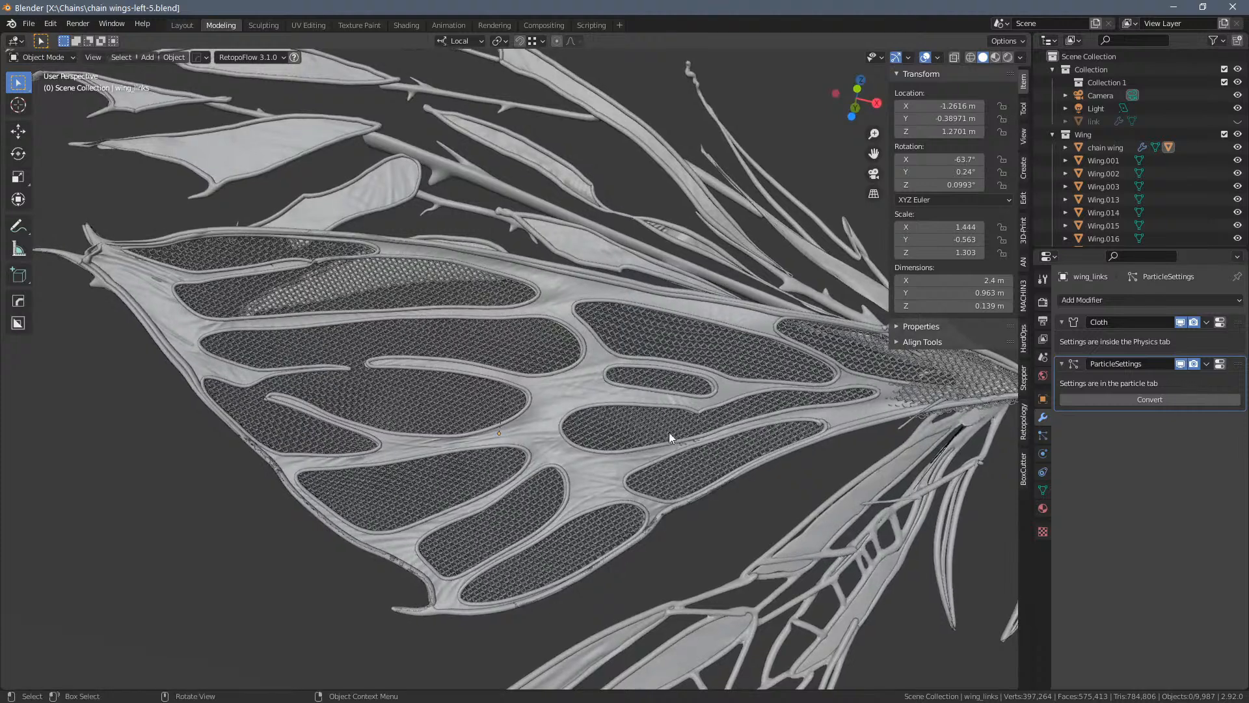
# Open the particle settings of wing_links and switch the particle system's viewport display off and back on
pyautogui.click(502, 364)
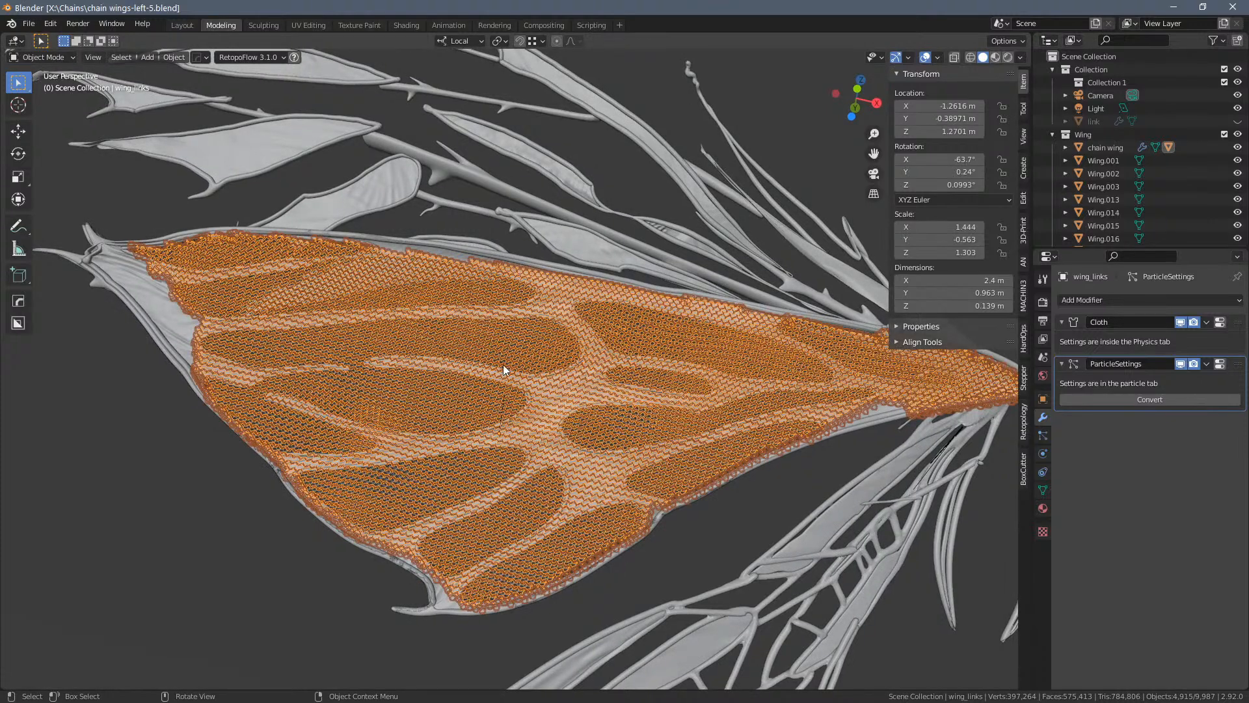
pyautogui.click(1044, 433)
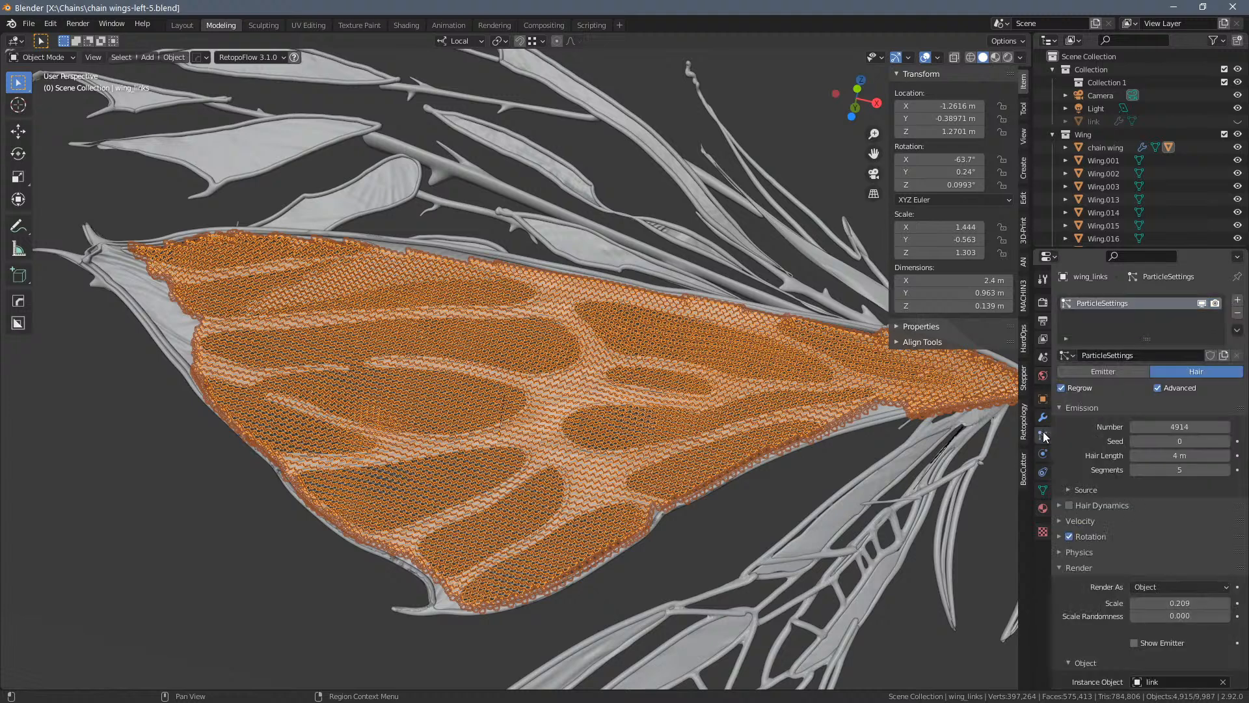
pyautogui.click(1202, 303)
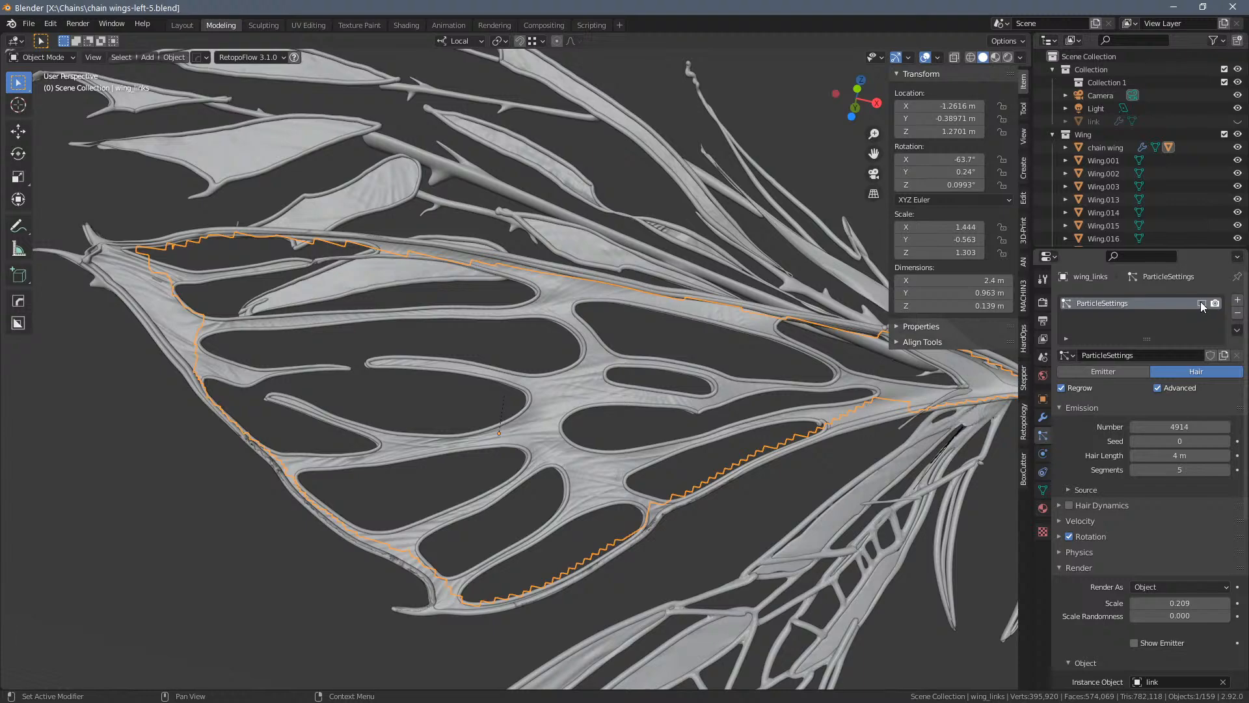
pyautogui.click(1201, 303)
# Enable Show Emitter in the viewport display options of the wing_links particle system
pyautogui.scroll(-8, 1106, 507)
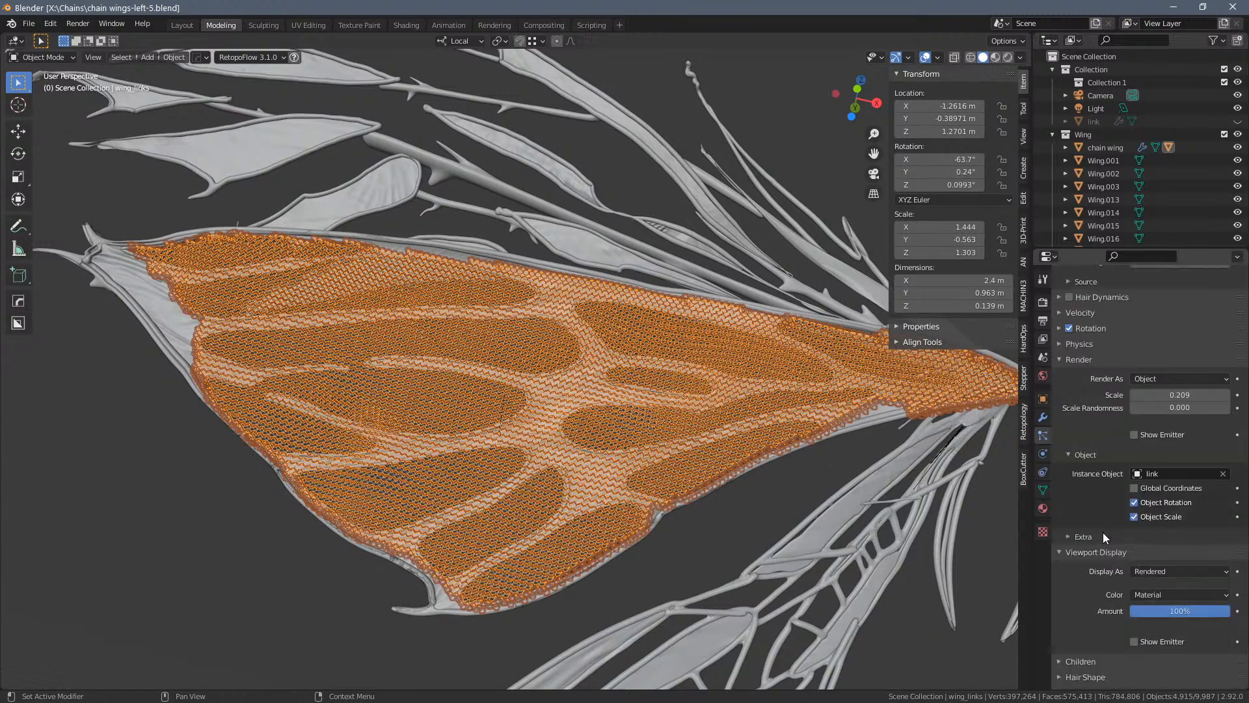
pyautogui.scroll(-3, 1103, 532)
pyautogui.click(1136, 569)
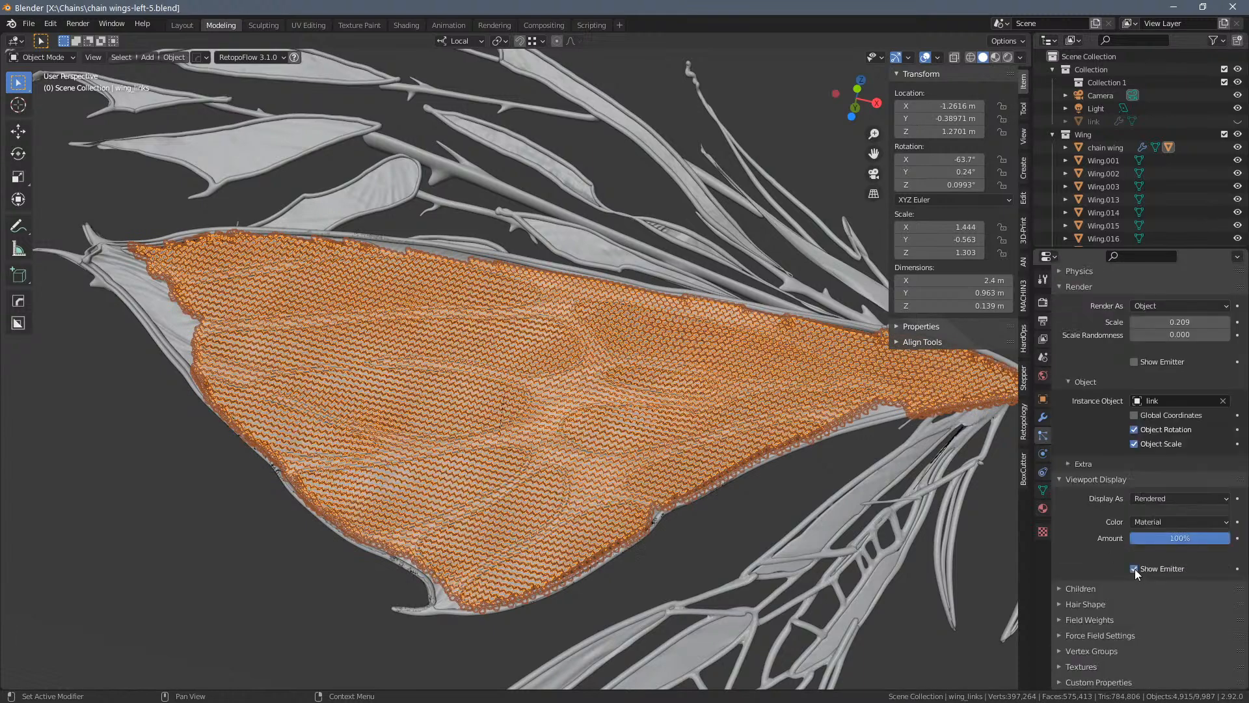
# Disable the Cloth and ParticleSettings modifiers of wing_links in the viewport
pyautogui.click(1044, 415)
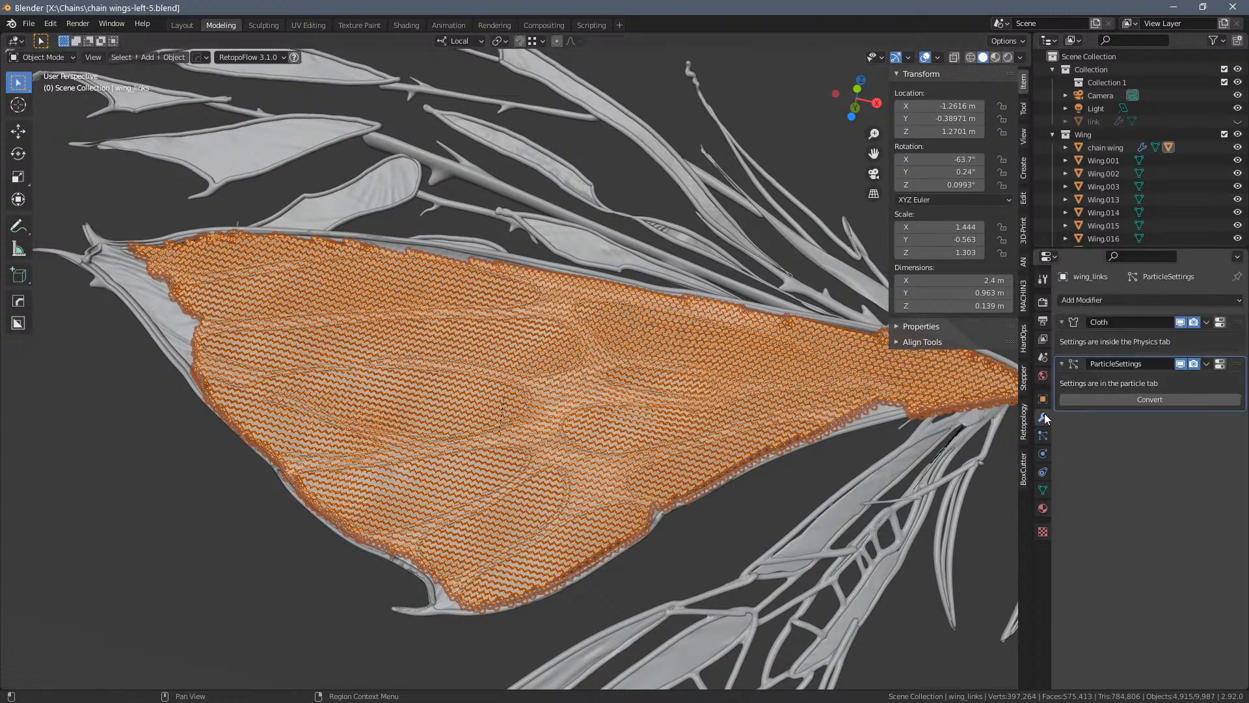
pyautogui.click(1180, 323)
pyautogui.click(1179, 364)
# Put wing_links into Edit Mode and examine the emitter mesh's grid topology from both sides of the wing
pyautogui.moveTo(794, 506); pyautogui.dragTo(788, 458, button='middle')
pyautogui.press('Tab')
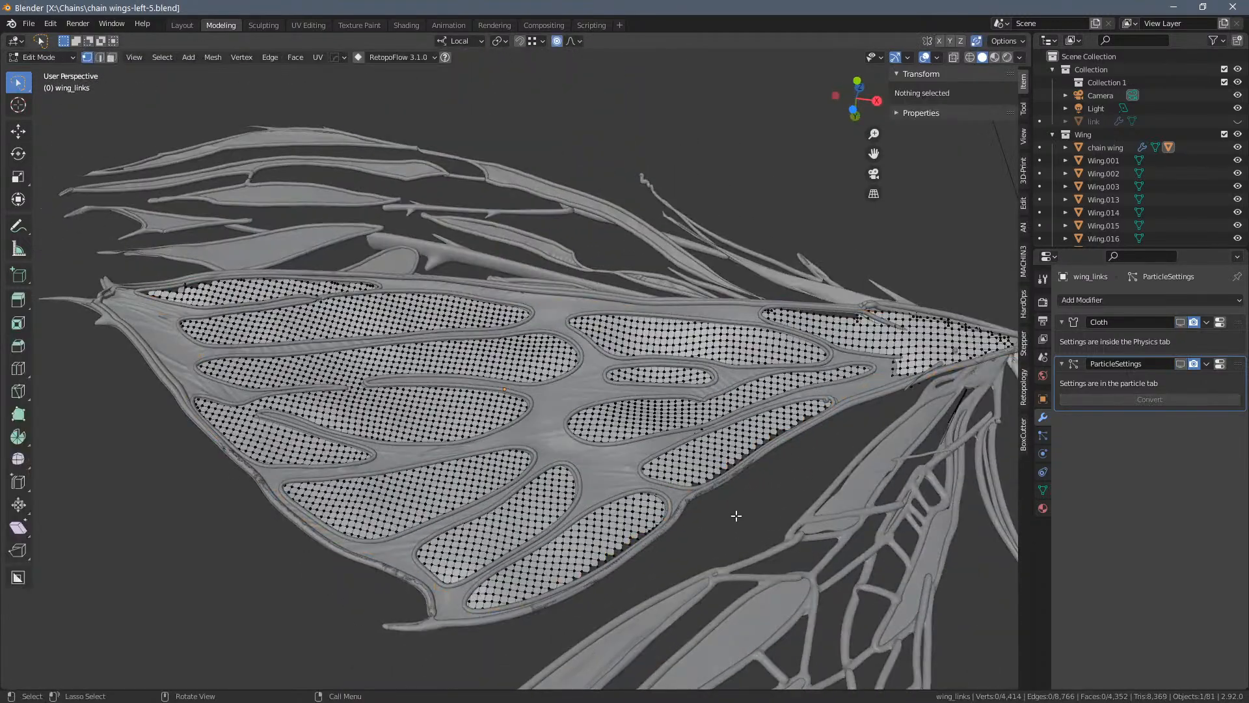
pyautogui.moveTo(248, 544); pyautogui.dragTo(732, 566, button='middle')
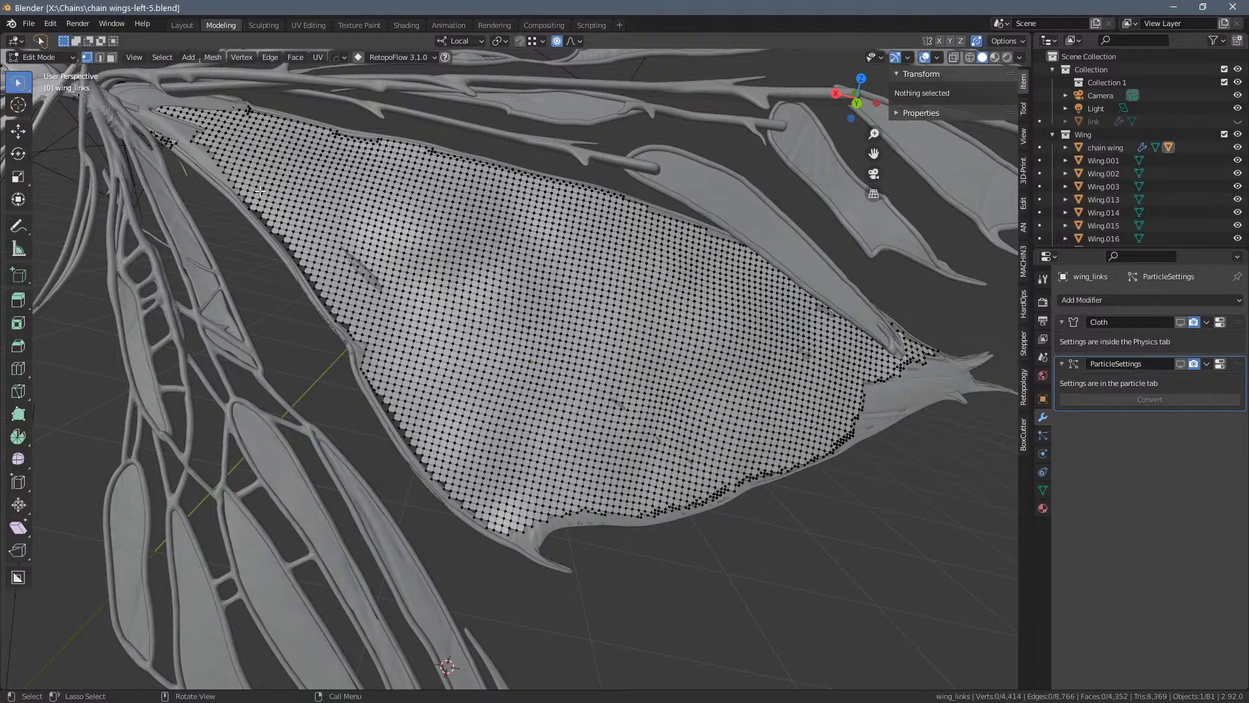
pyautogui.moveTo(366, 279); pyautogui.dragTo(651, 295, button='middle')
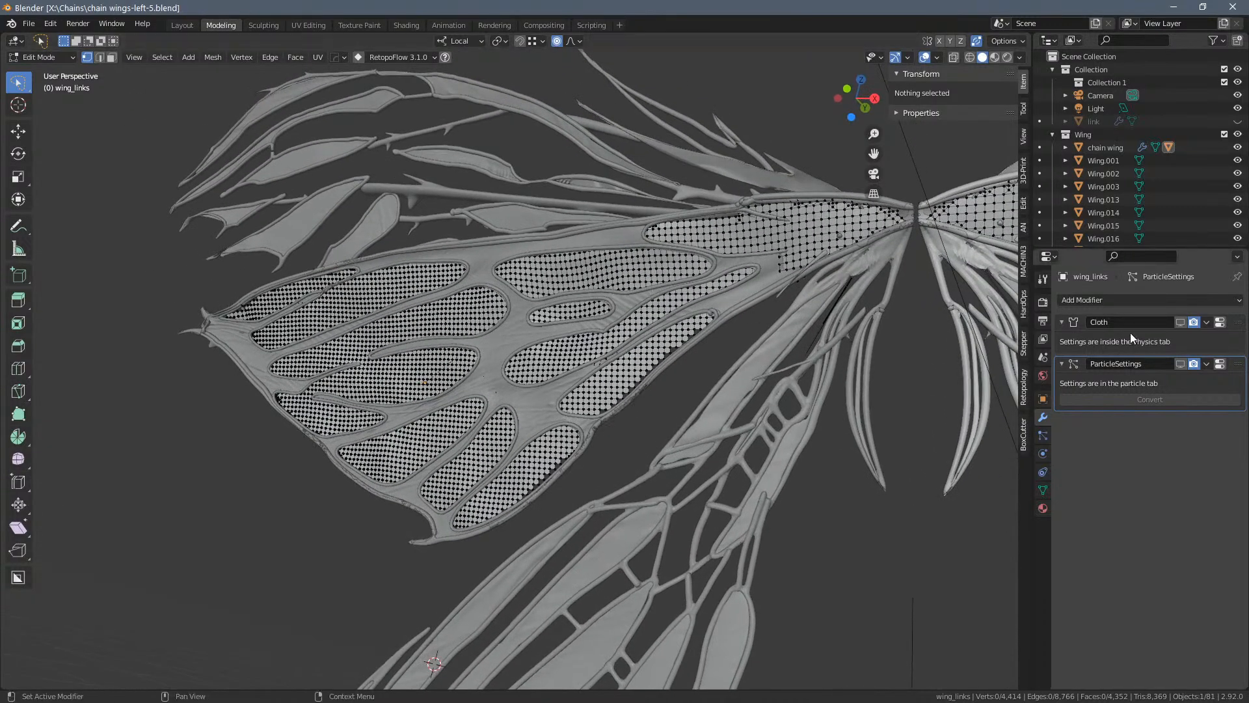
pyautogui.moveTo(584, 327); pyautogui.dragTo(768, 390, button='middle')
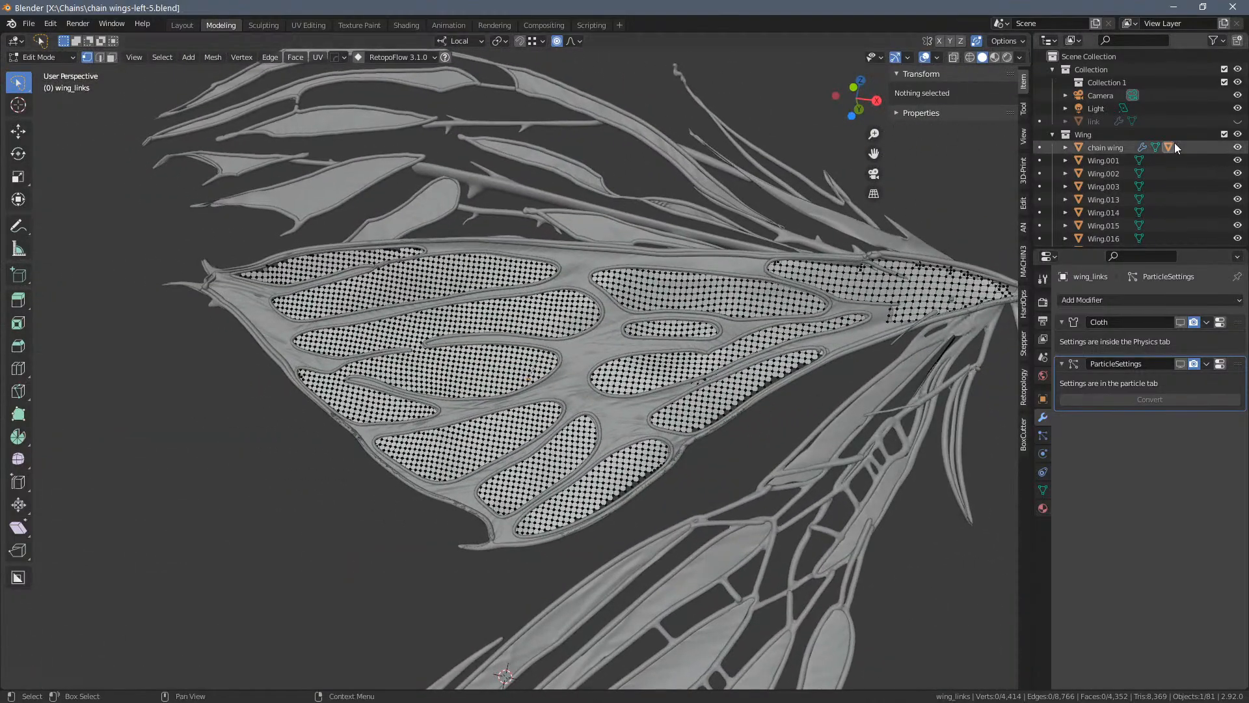
# Unhide the link object and isolate it in local view after returning wing_links to Object Mode
pyautogui.click(1234, 123)
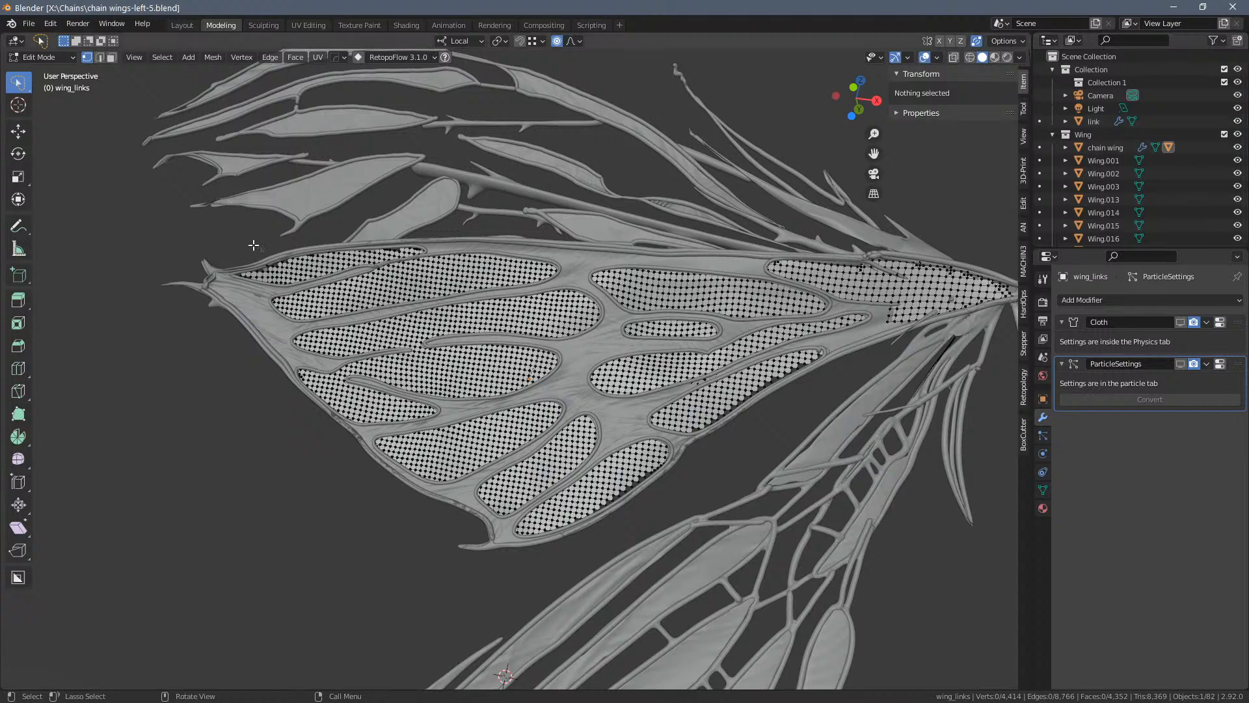
pyautogui.moveTo(261, 260); pyautogui.dragTo(209, 185, button='middle')
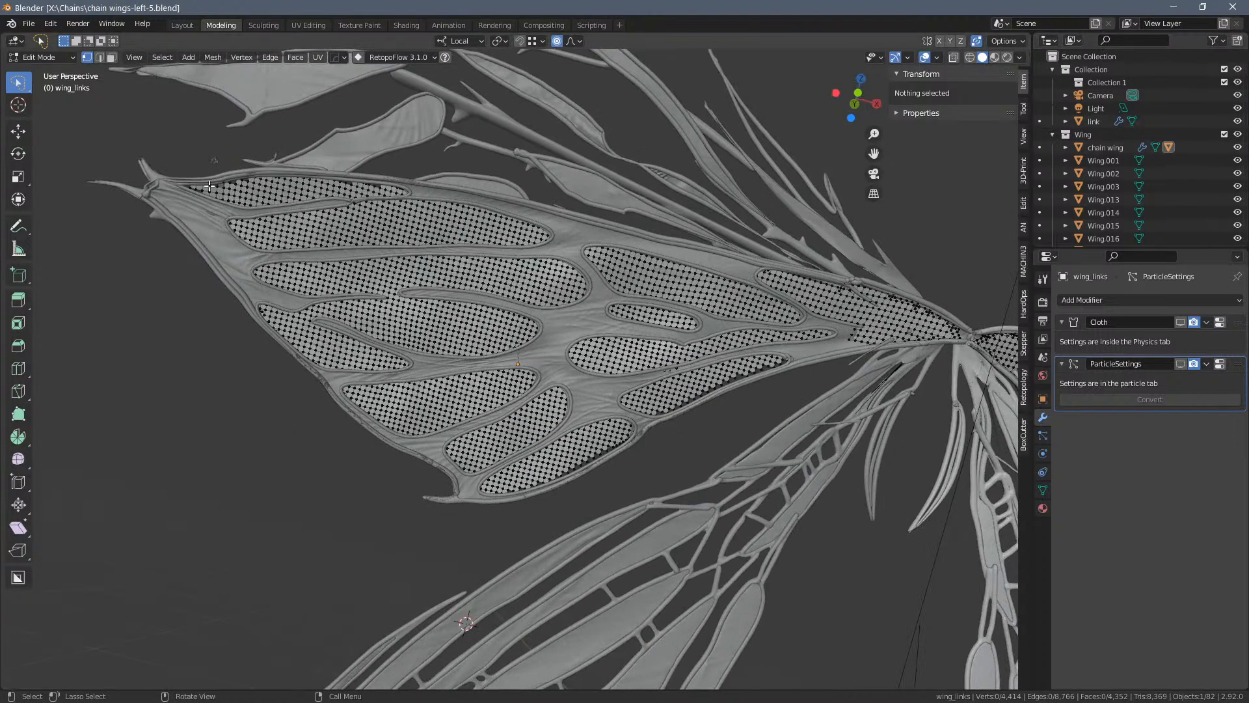
pyautogui.press('Tab')
pyautogui.click(215, 160)
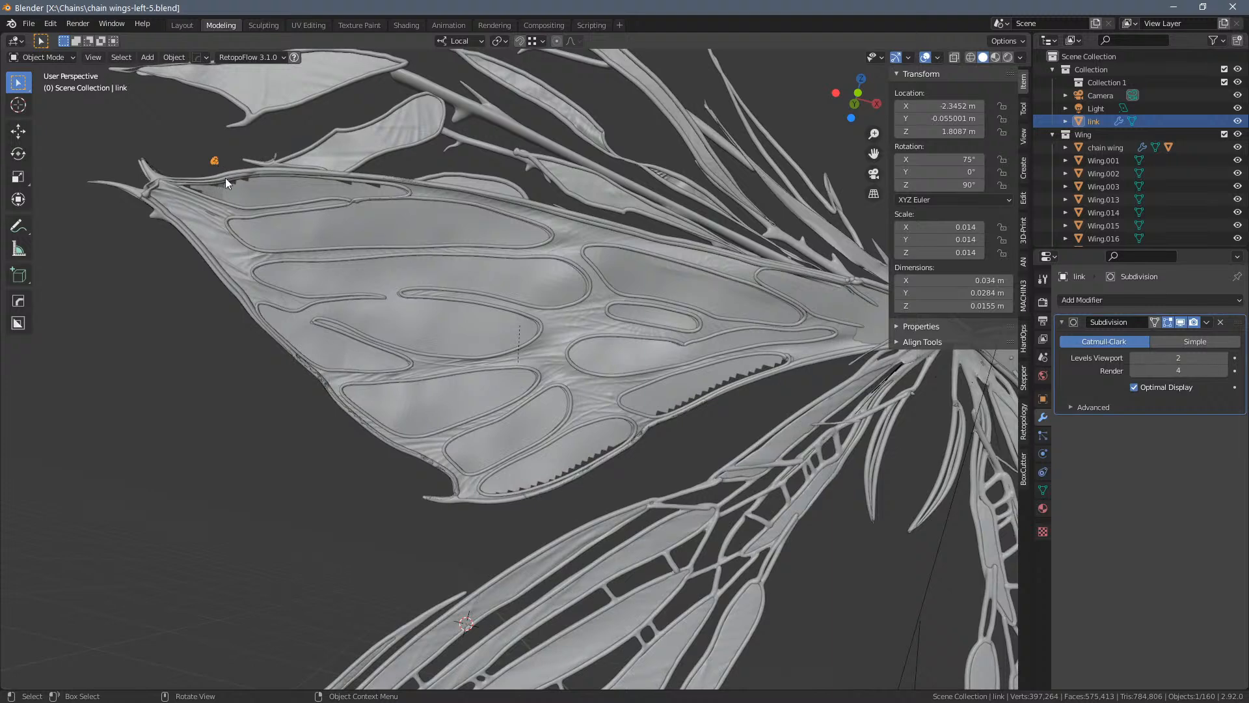
pyautogui.press('KP_Divide')
pyautogui.moveTo(546, 364); pyautogui.dragTo(674, 389, button='middle')
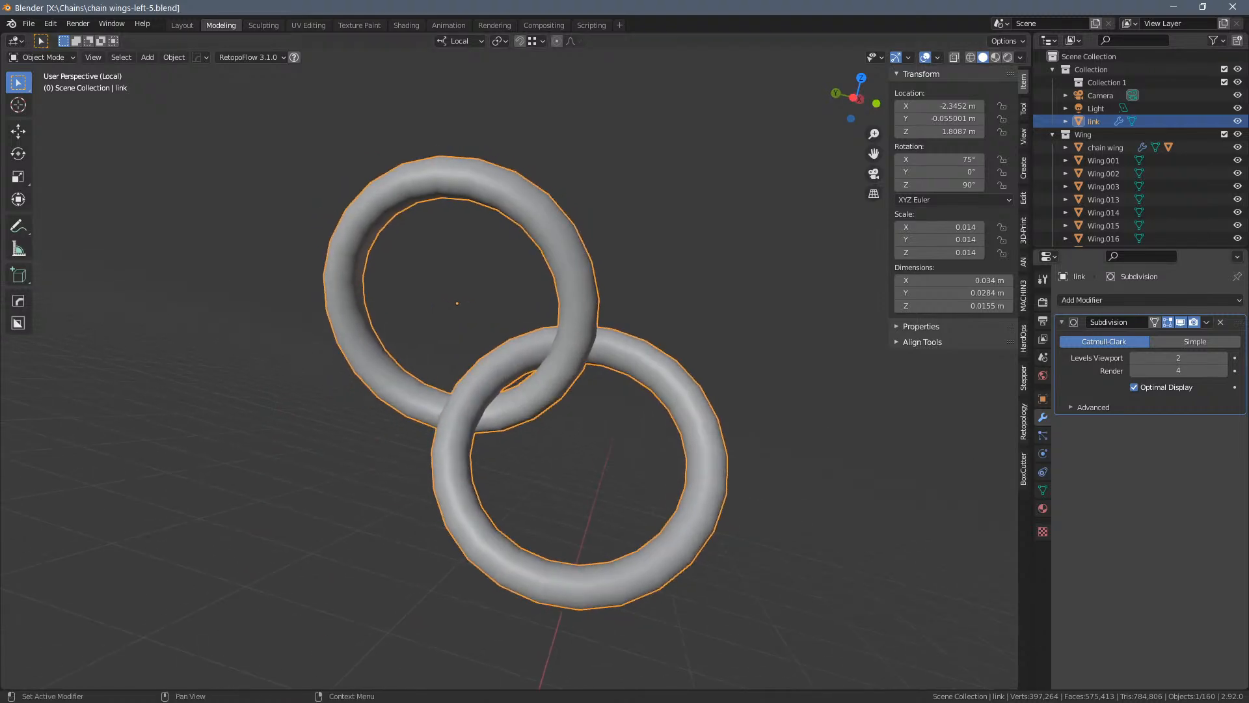
pyautogui.hotkey('alt', 'Tab')
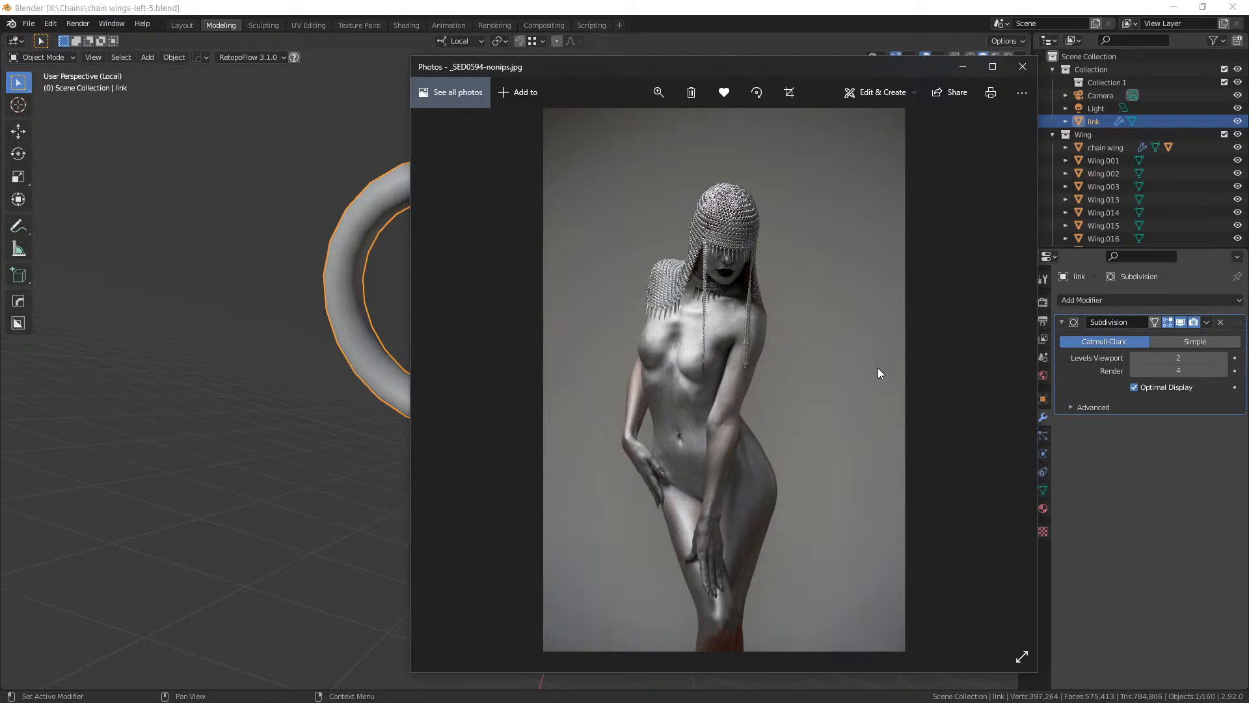
pyautogui.scroll(-1, 897, 402)
pyautogui.scroll(2, 907, 391)
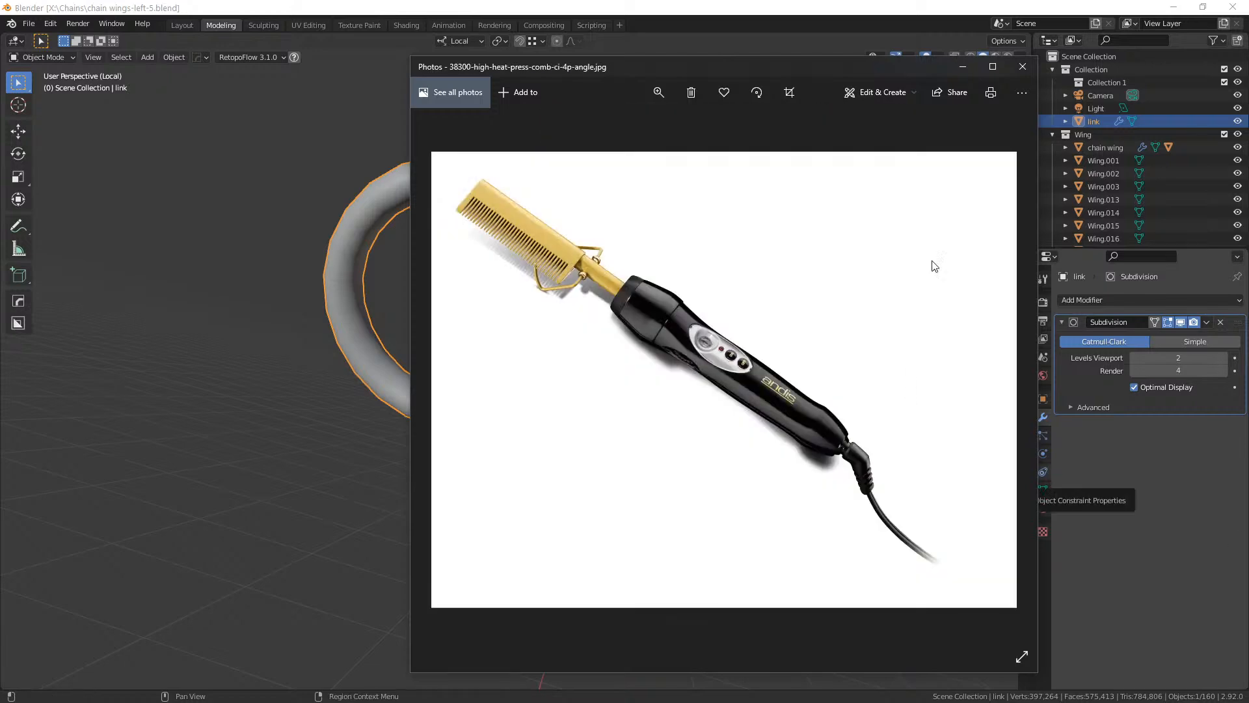
pyautogui.scroll(-1, 933, 264)
pyautogui.click(1022, 67)
# Examine the two interlocking rings of the link object from several angles and leave local view
pyautogui.moveTo(744, 368); pyautogui.dragTo(520, 350, button='middle')
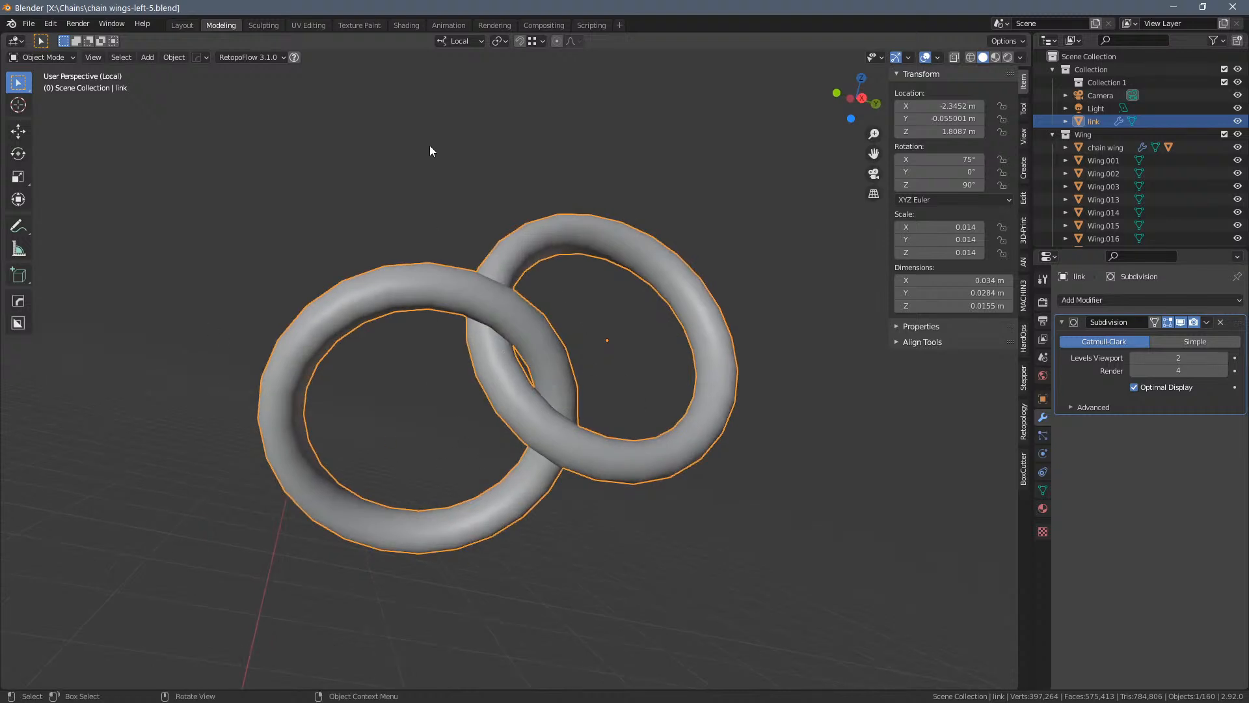
pyautogui.moveTo(446, 384); pyautogui.dragTo(622, 380, button='middle')
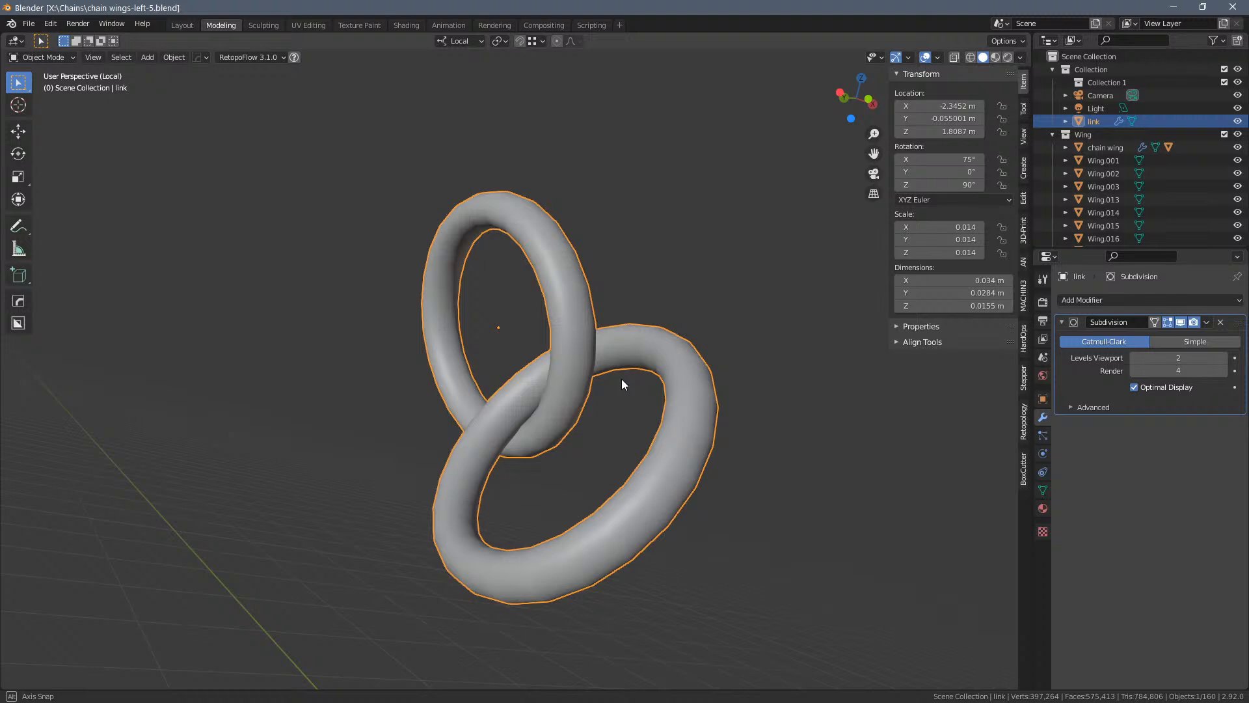
pyautogui.scroll(-4, 622, 378)
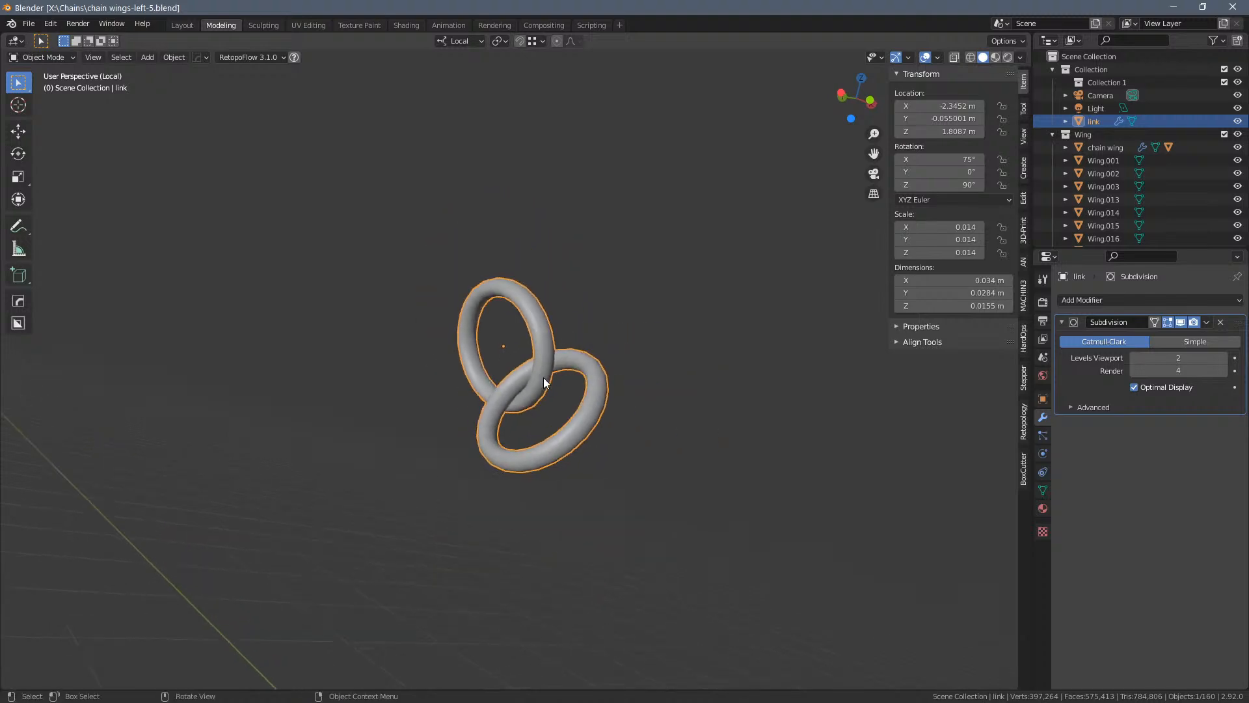
pyautogui.press('KP_Divide')
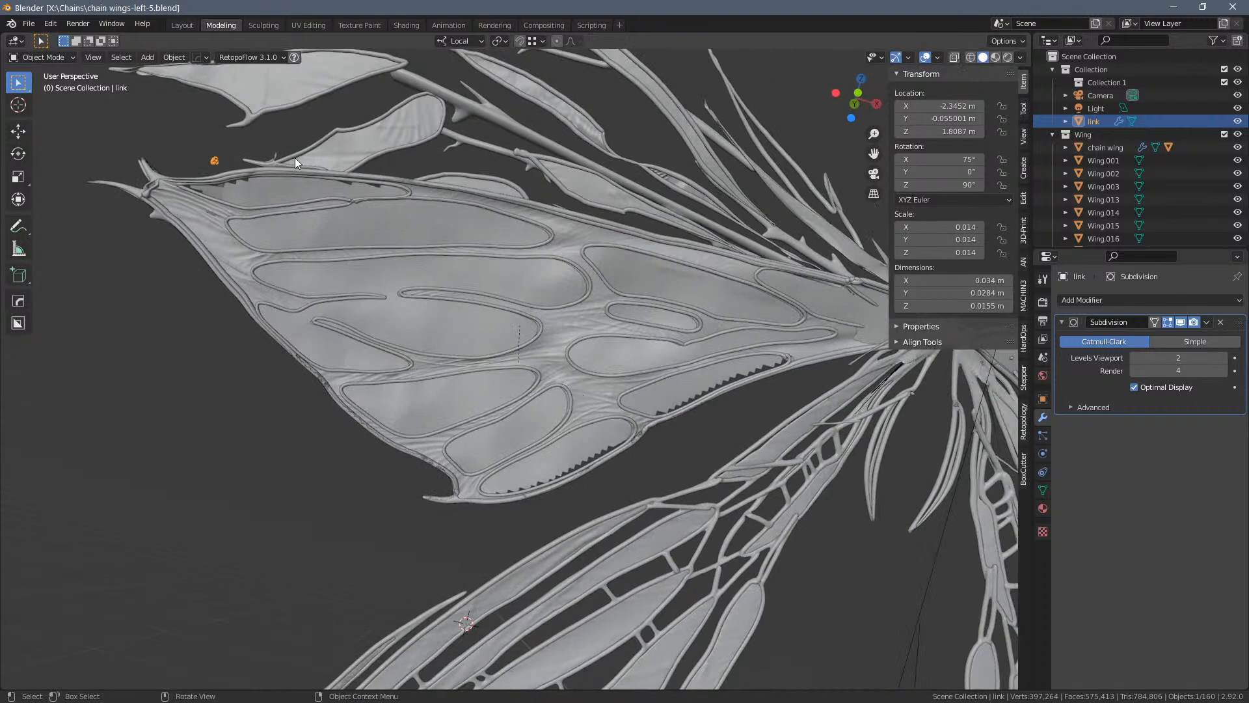
# Select wing_links and enable its Cloth and ParticleSettings modifiers in the viewport
pyautogui.moveTo(353, 241); pyautogui.dragTo(462, 324, button='middle')
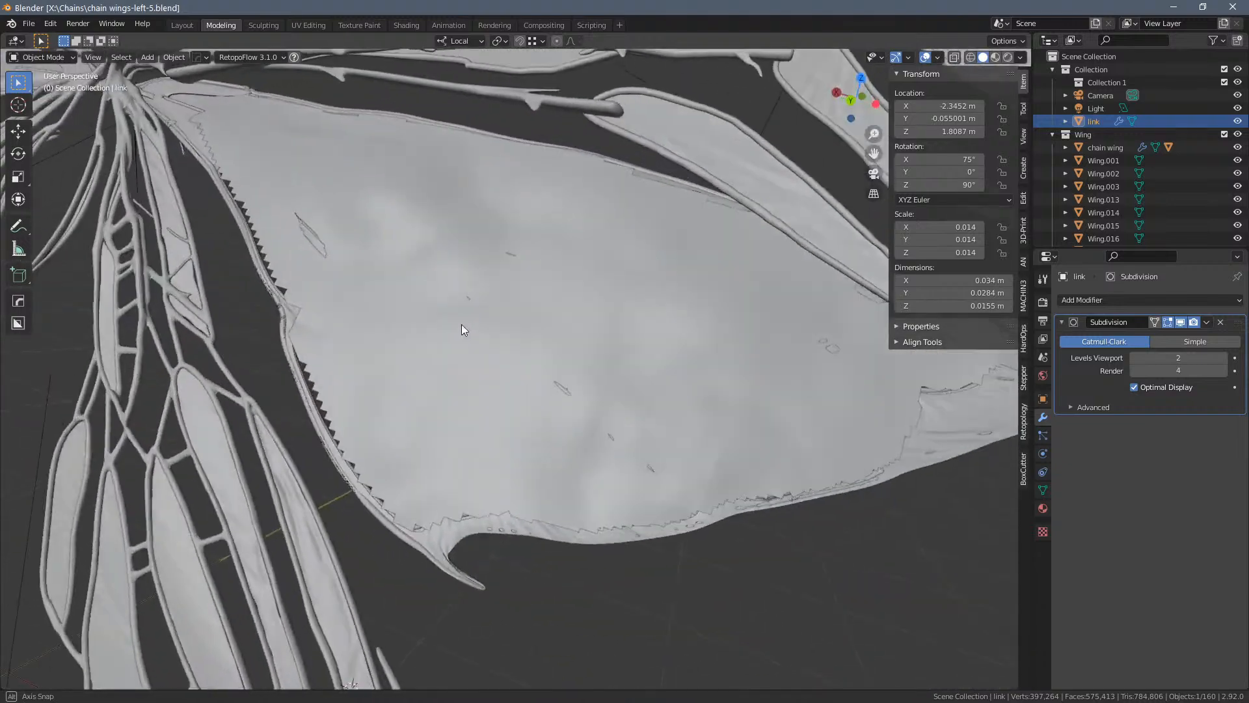
pyautogui.click(681, 280)
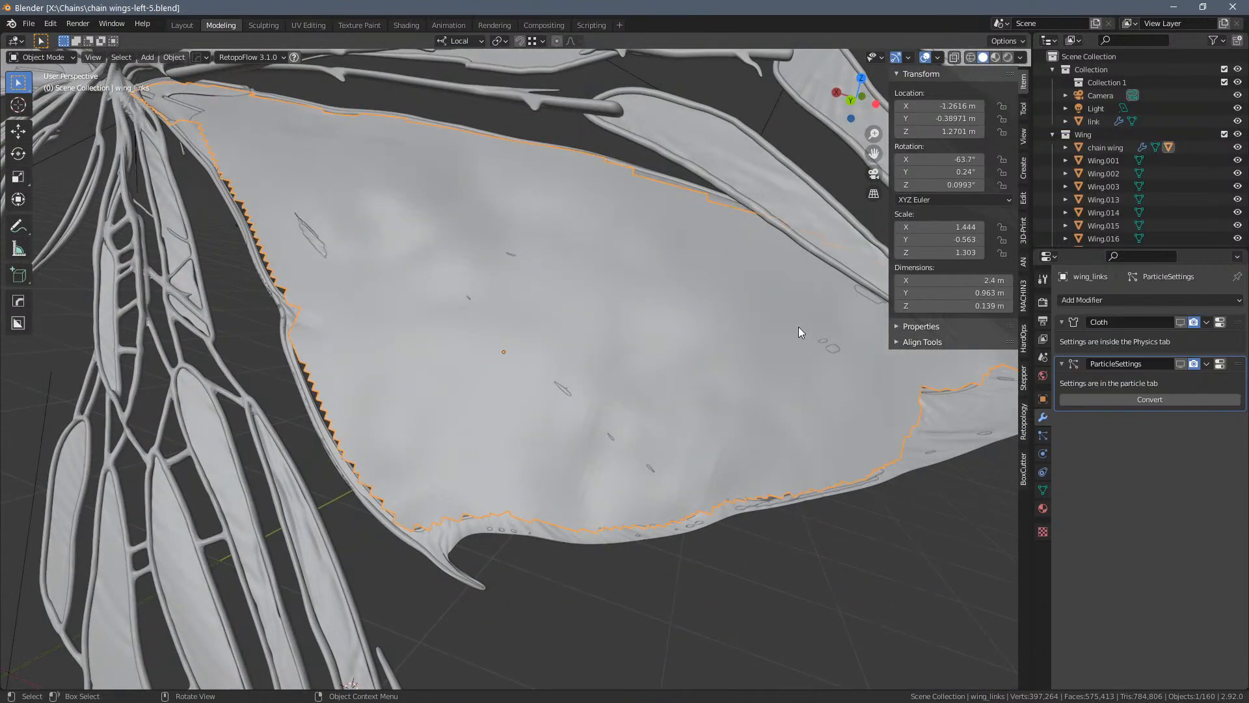
pyautogui.click(1179, 322)
pyautogui.click(1179, 364)
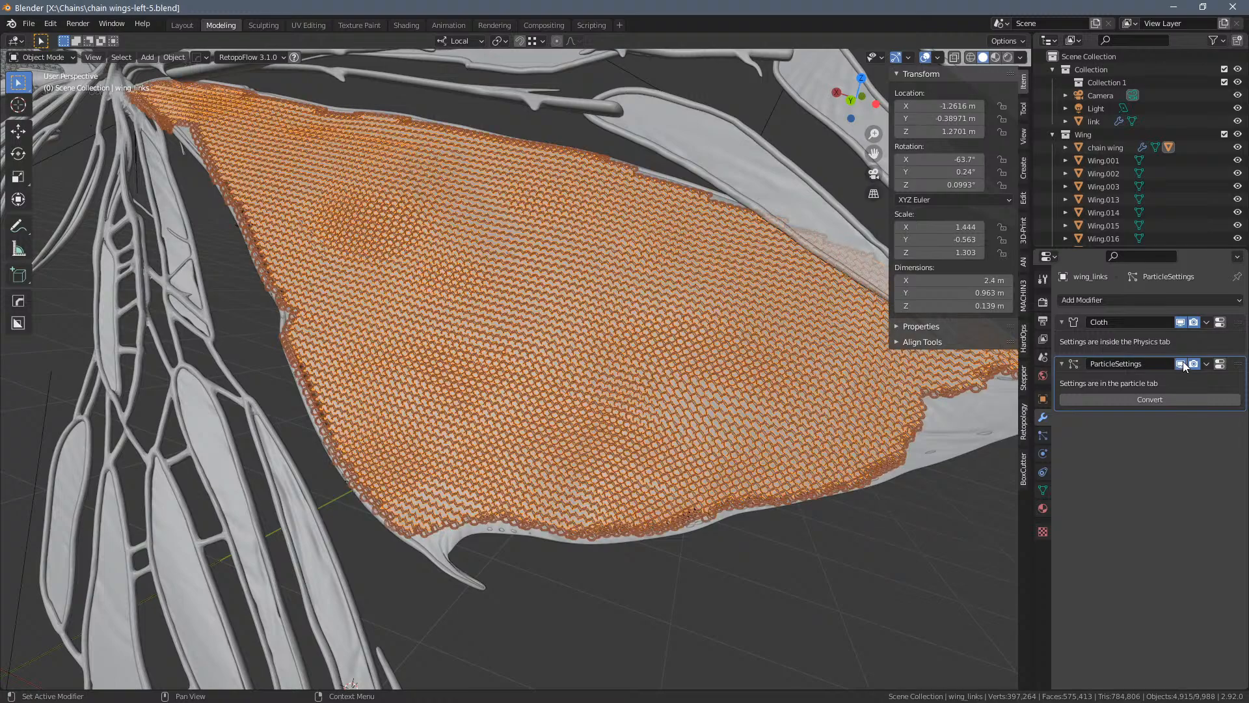
# Turn off Show Emitter in the viewport display options of the wing_links particle system
pyautogui.moveTo(955, 552); pyautogui.dragTo(930, 551, button='middle')
pyautogui.click(1043, 435)
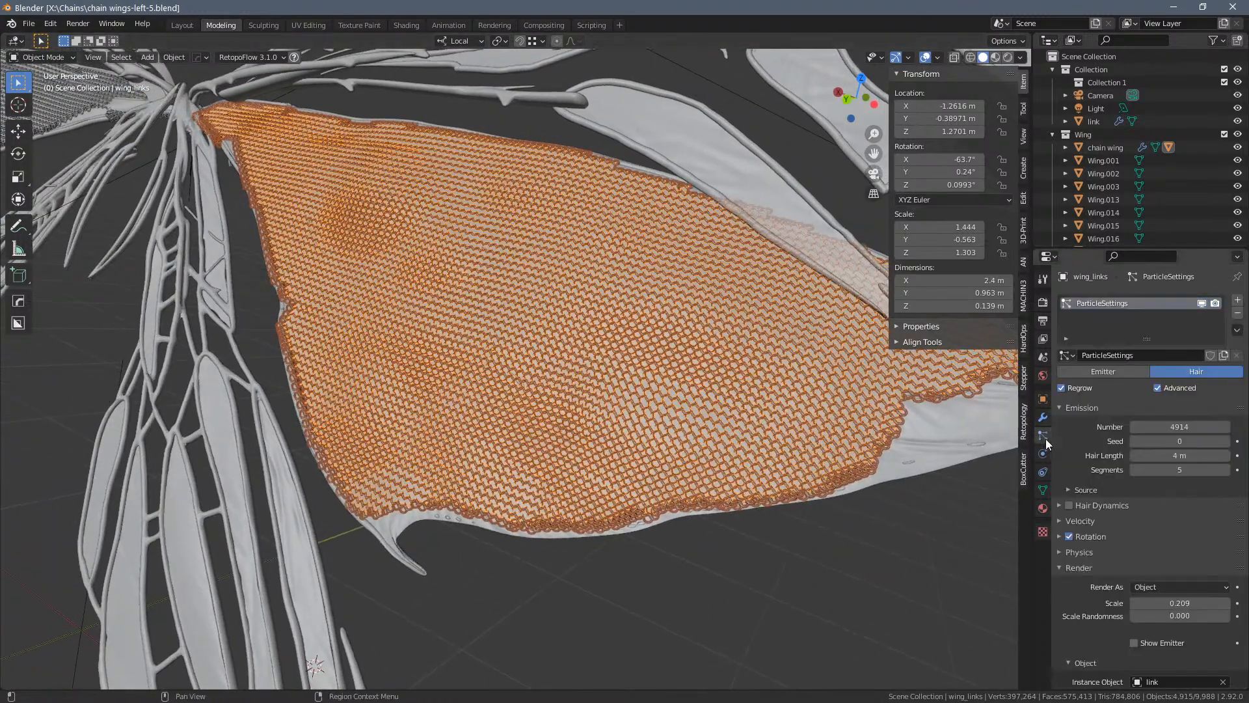
pyautogui.scroll(-10, 1128, 560)
pyautogui.click(1134, 568)
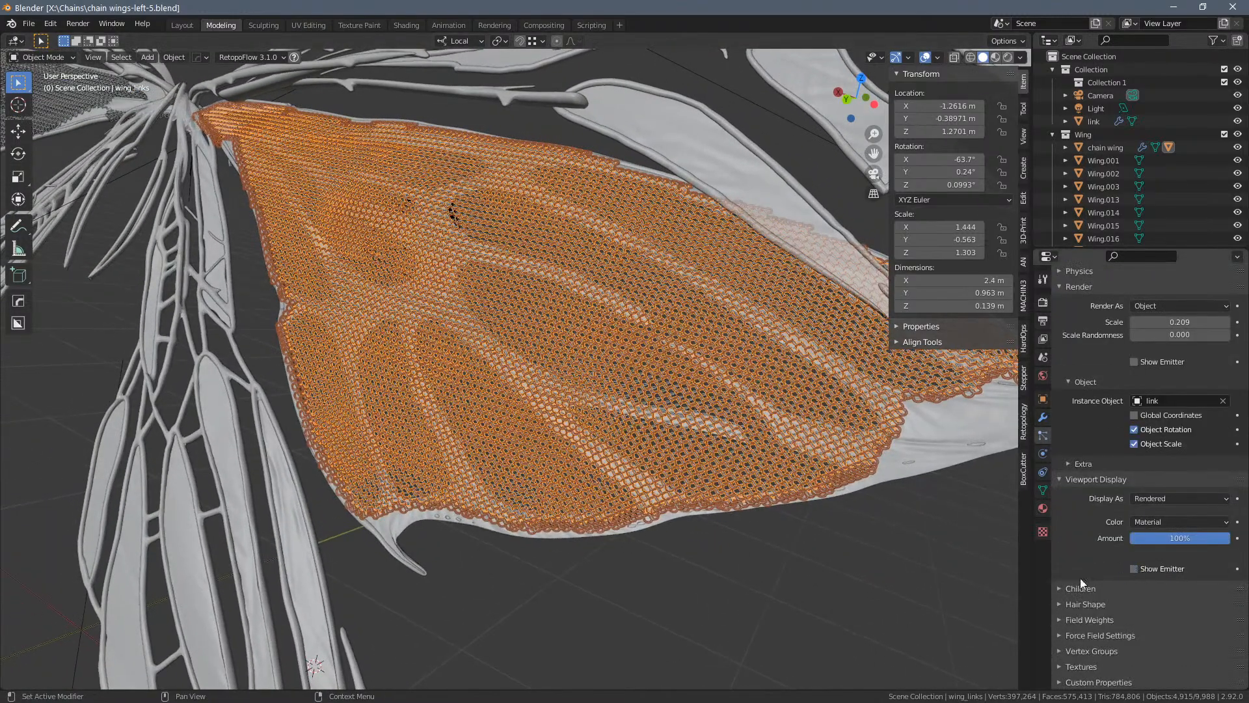
# Deselect the chainmail and examine its rings up close within the frame openings and along the wing's edge
pyautogui.moveTo(943, 561); pyautogui.dragTo(190, 444, button='middle')
pyautogui.click(190, 445)
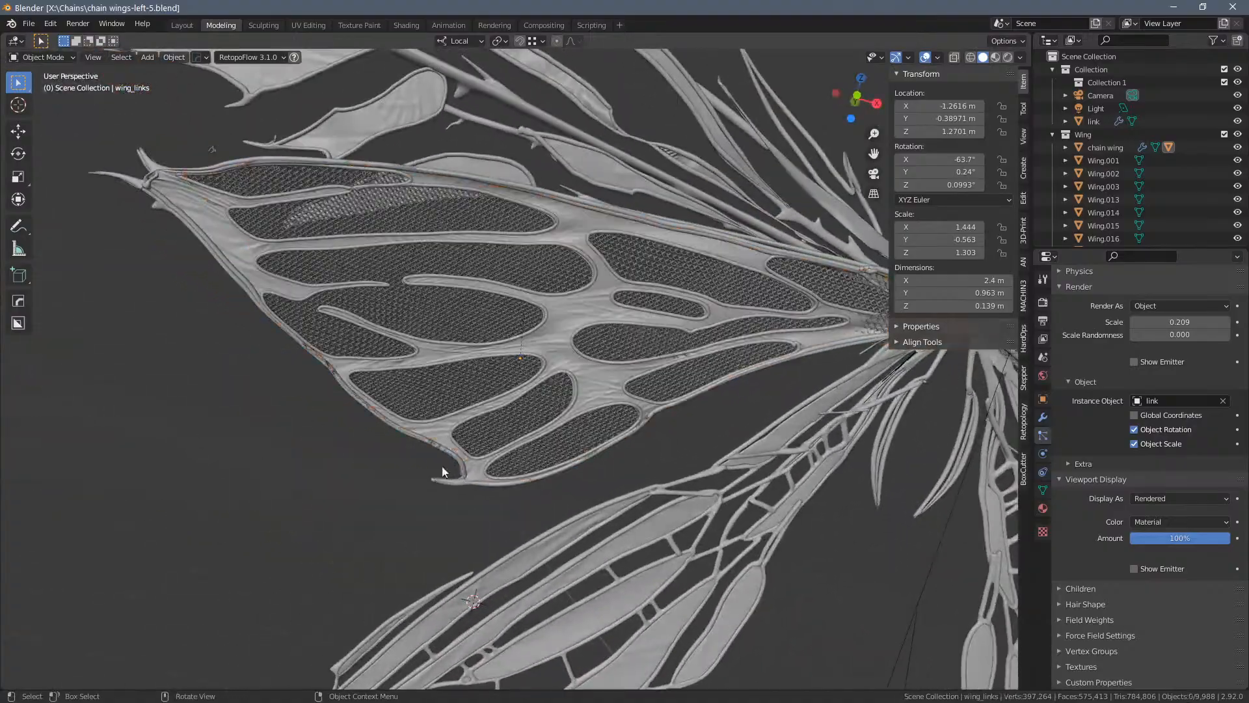
pyautogui.moveTo(442, 472); pyautogui.dragTo(479, 387, button='middle')
pyautogui.scroll(4, 476, 385)
pyautogui.scroll(5, 476, 385)
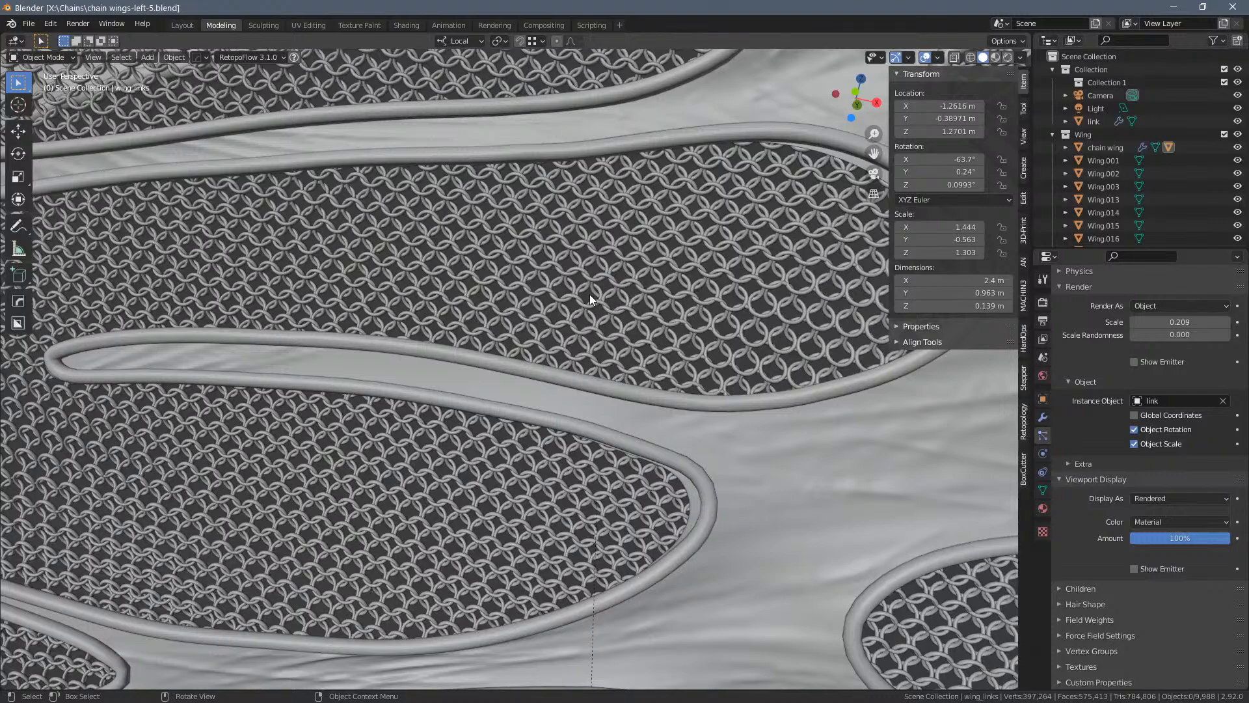
pyautogui.keyDown('shift'); pyautogui.moveTo(752, 454); pyautogui.dragTo(540, 412, button='middle'); pyautogui.keyUp('shift')
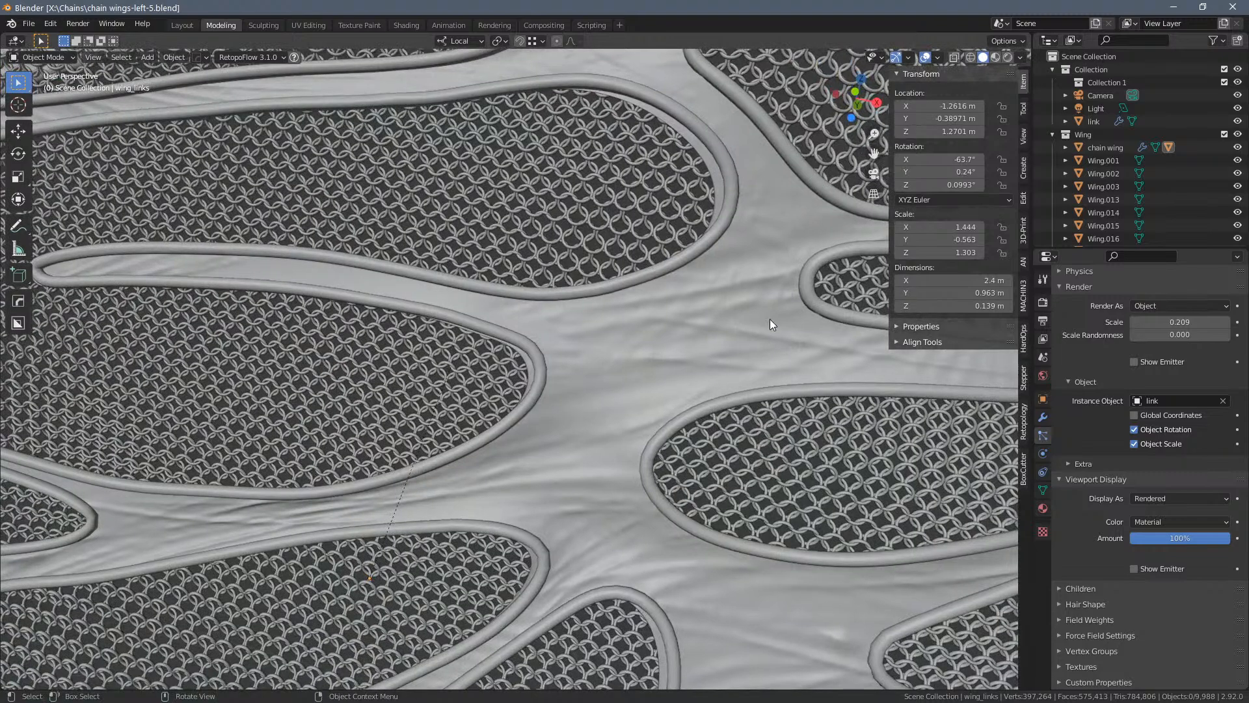
pyautogui.keyDown('shift'); pyautogui.moveTo(859, 350); pyautogui.dragTo(613, 501, button='middle'); pyautogui.keyUp('shift')
pyautogui.moveTo(714, 428); pyautogui.dragTo(719, 475, button='middle')
pyautogui.scroll(6, 719, 475)
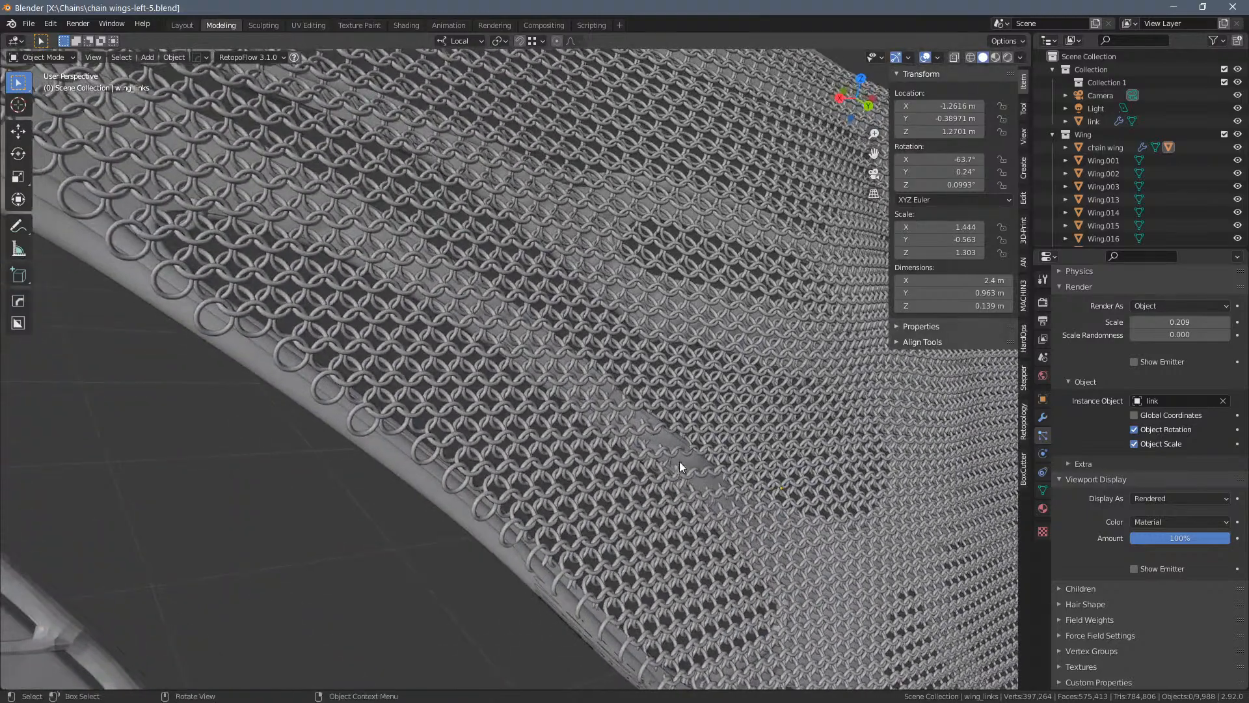
# Select the chain wing frame and inspect its dense mesh in Edit Mode before returning to Object Mode
pyautogui.click(685, 457)
pyautogui.press('Tab')
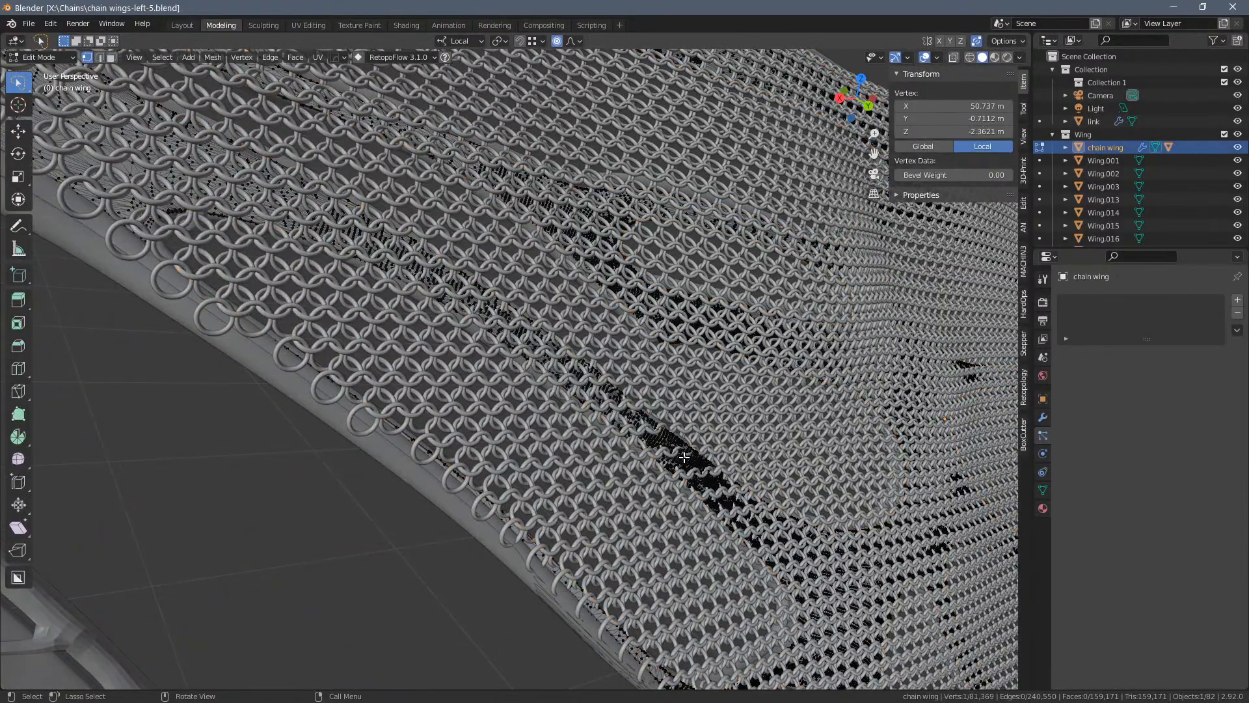
pyautogui.press('Tab')
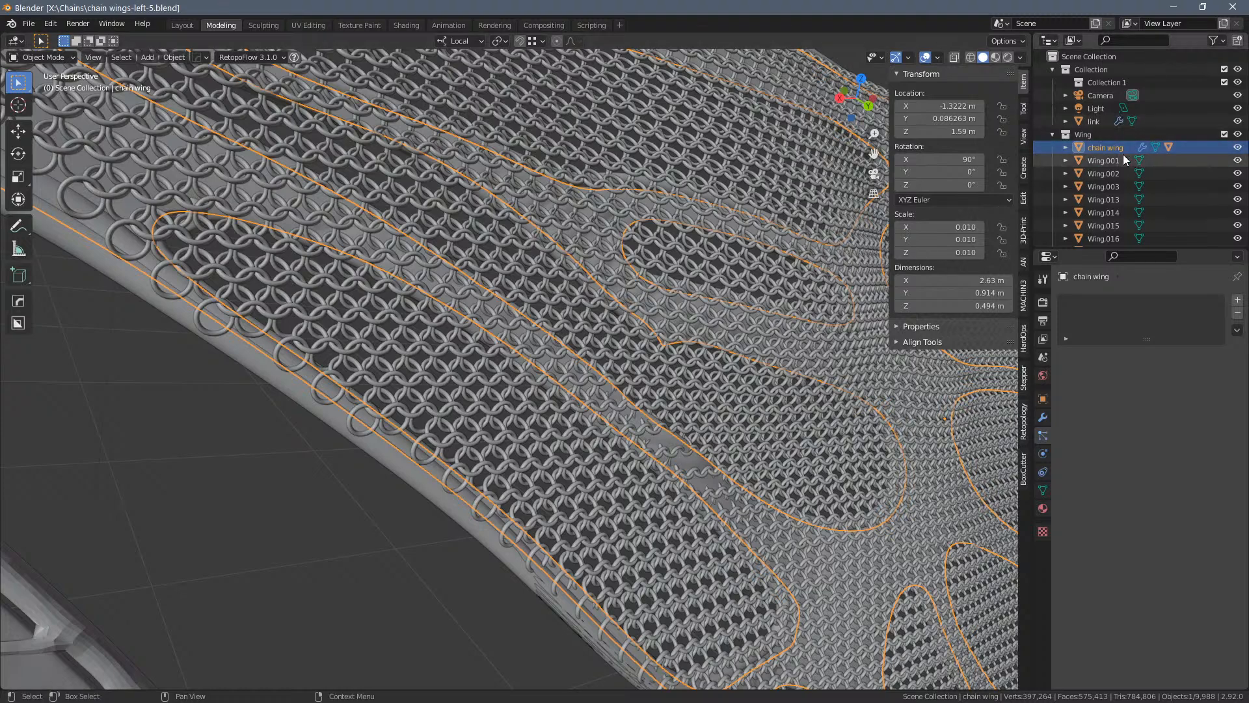
# Expand the chain wing hierarchy and select its child object wing_links
pyautogui.click(1066, 147)
pyautogui.click(1111, 186)
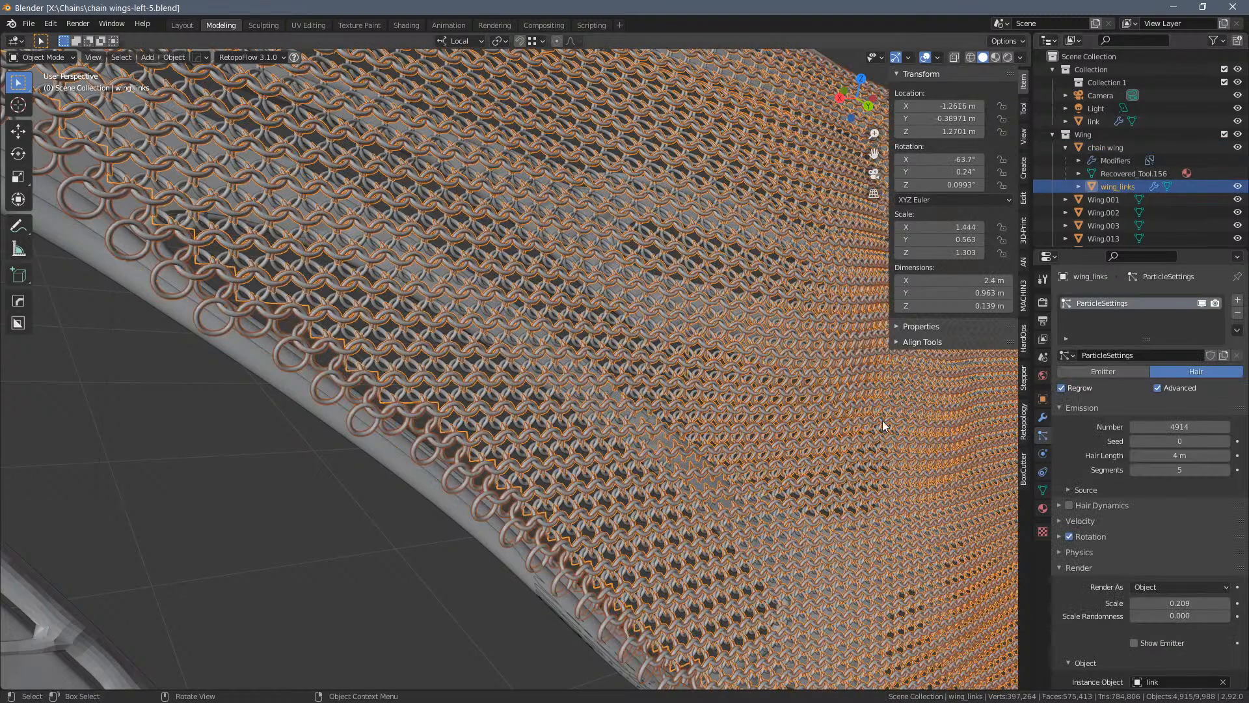
# Nudge a vertex of the wing_links mesh beside the frame strut using proportional editing at size 0.08, returning to Object Mode
pyautogui.press('Tab')
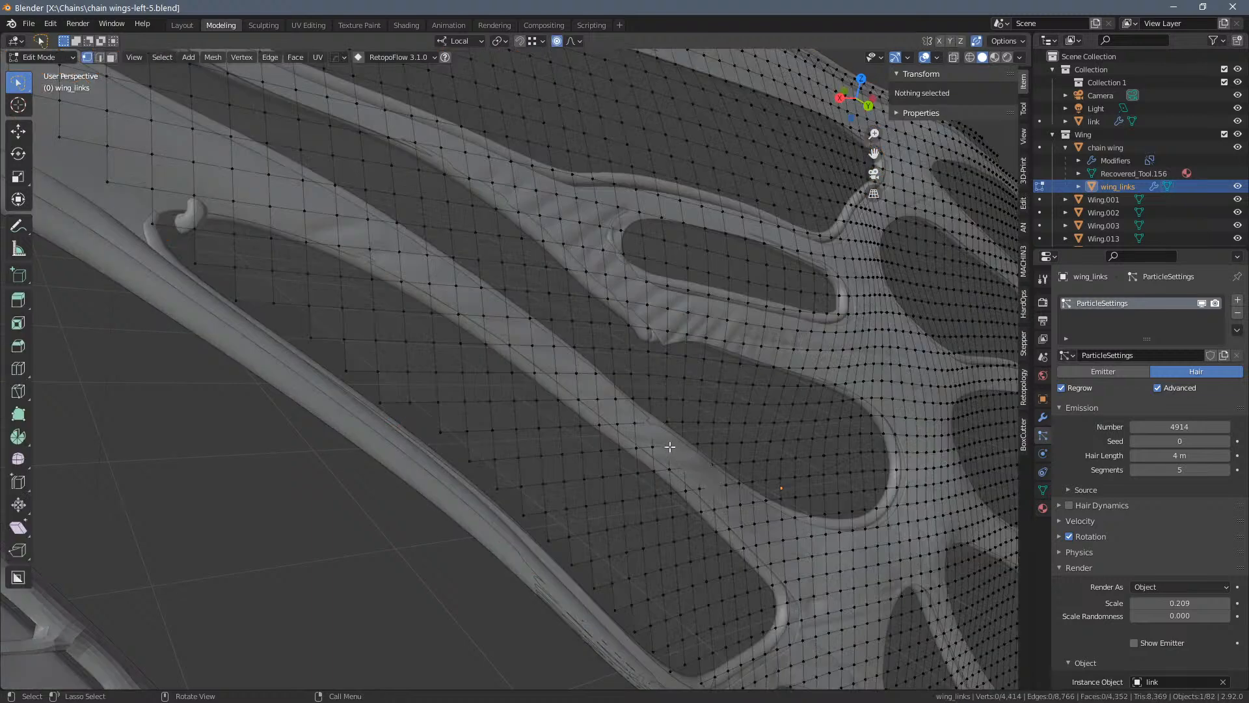
pyautogui.click(679, 465)
pyautogui.press('g')
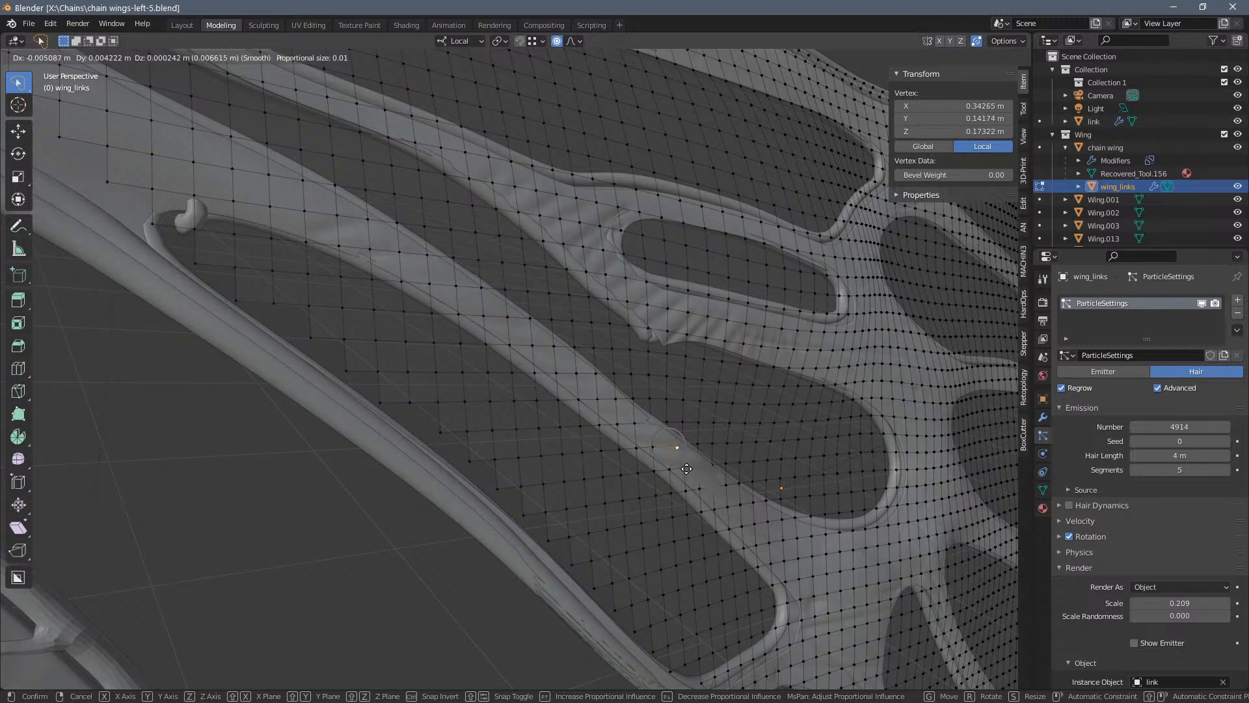
pyautogui.scroll(-18, 683, 466)
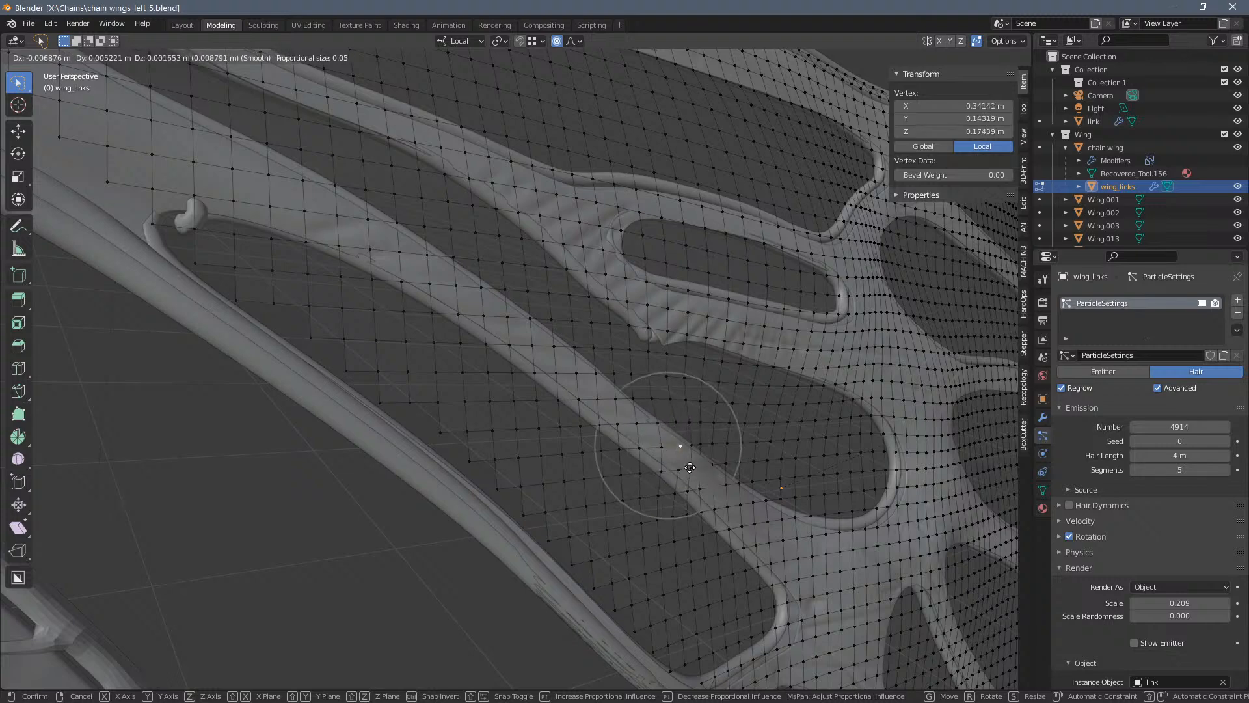
pyautogui.scroll(-3, 680, 464)
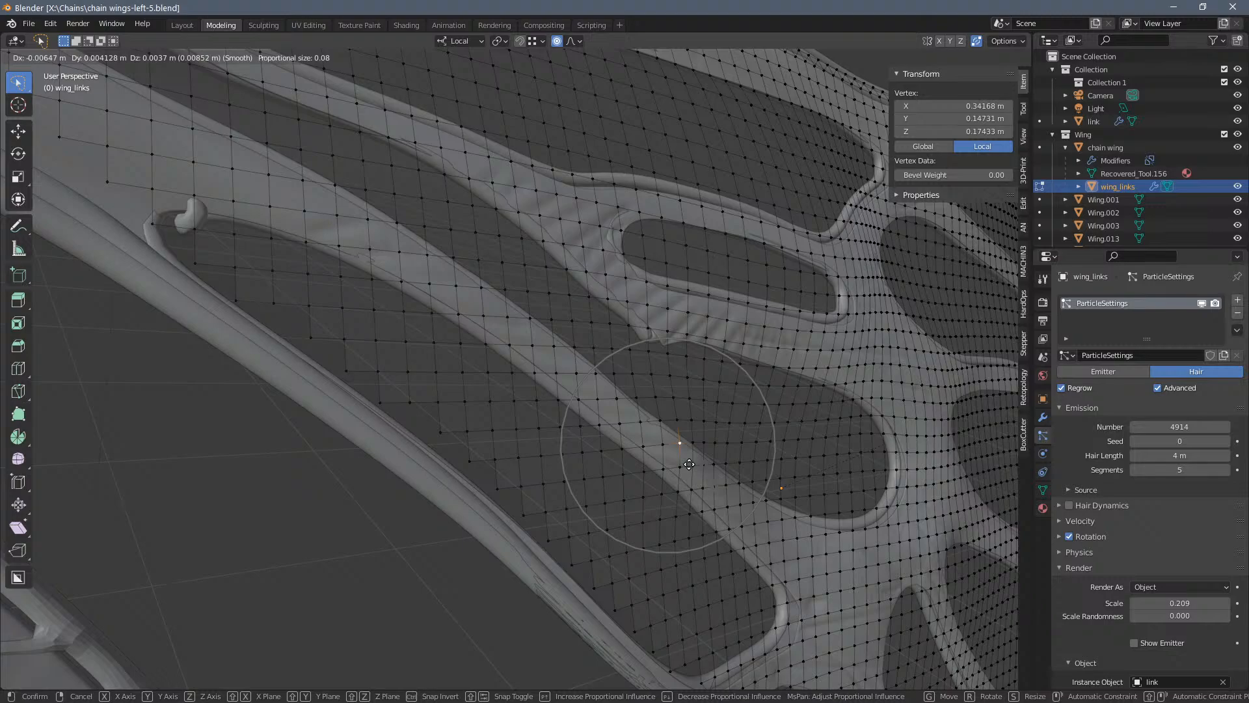
pyautogui.click(689, 464)
pyautogui.press('Tab')
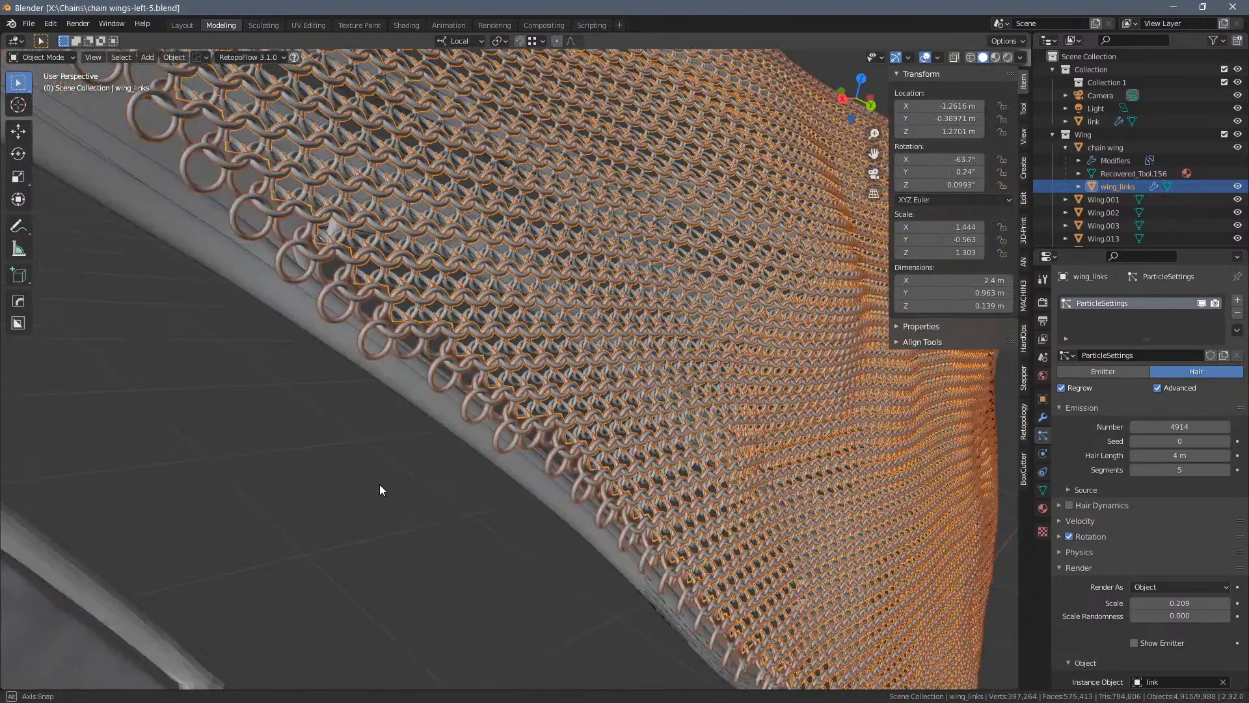
# Deselect the chainmail and examine from both sides how its links meet the frame near the wing joint
pyautogui.scroll(-8, 455, 470)
pyautogui.moveTo(380, 484); pyautogui.dragTo(530, 486, button='middle')
pyautogui.click(911, 531)
pyautogui.moveTo(911, 531); pyautogui.dragTo(728, 497, button='middle')
pyautogui.scroll(-2, 681, 489)
pyautogui.scroll(2, 759, 400)
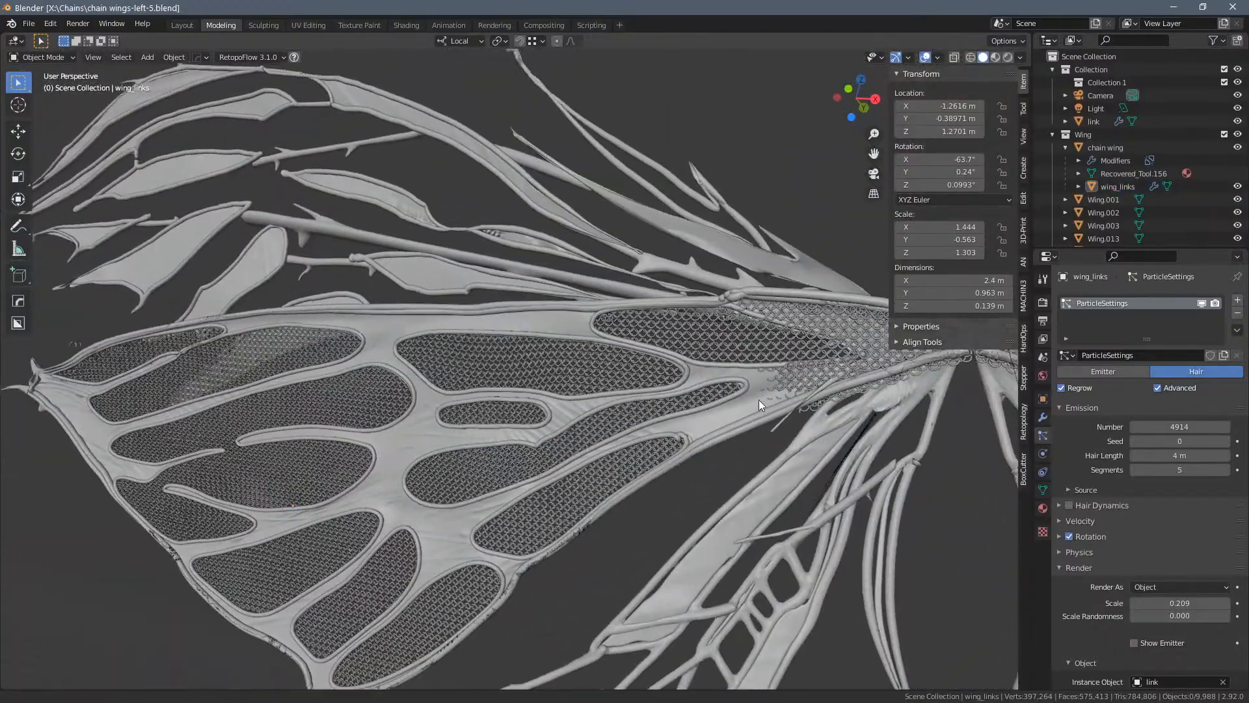
pyautogui.moveTo(758, 399); pyautogui.dragTo(693, 369, button='middle')
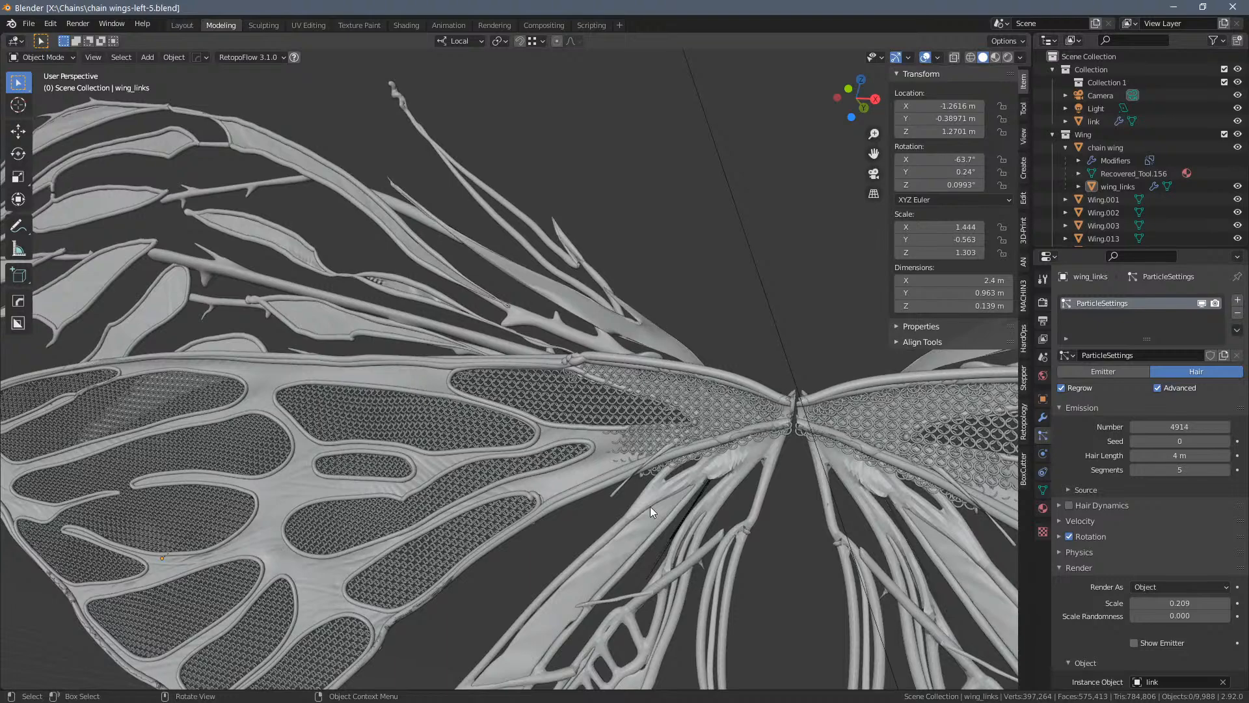
pyautogui.moveTo(813, 493); pyautogui.dragTo(709, 470, button='middle')
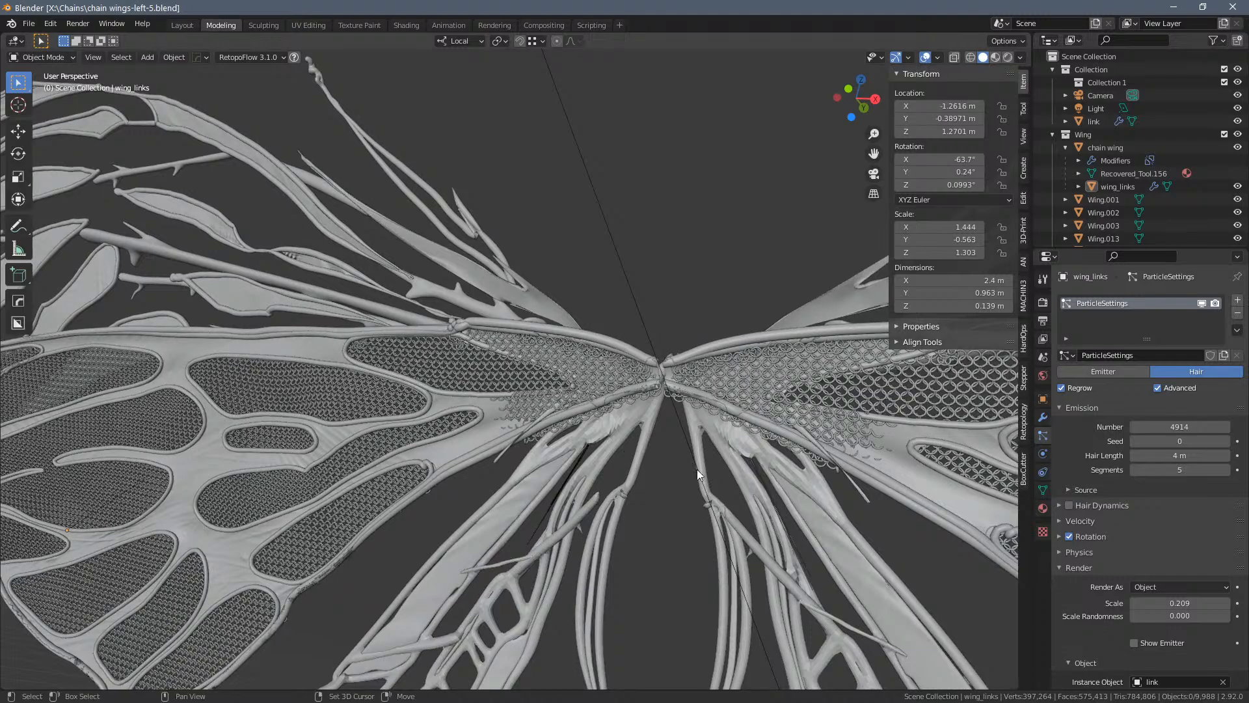
pyautogui.moveTo(650, 412); pyautogui.dragTo(683, 377, button='middle')
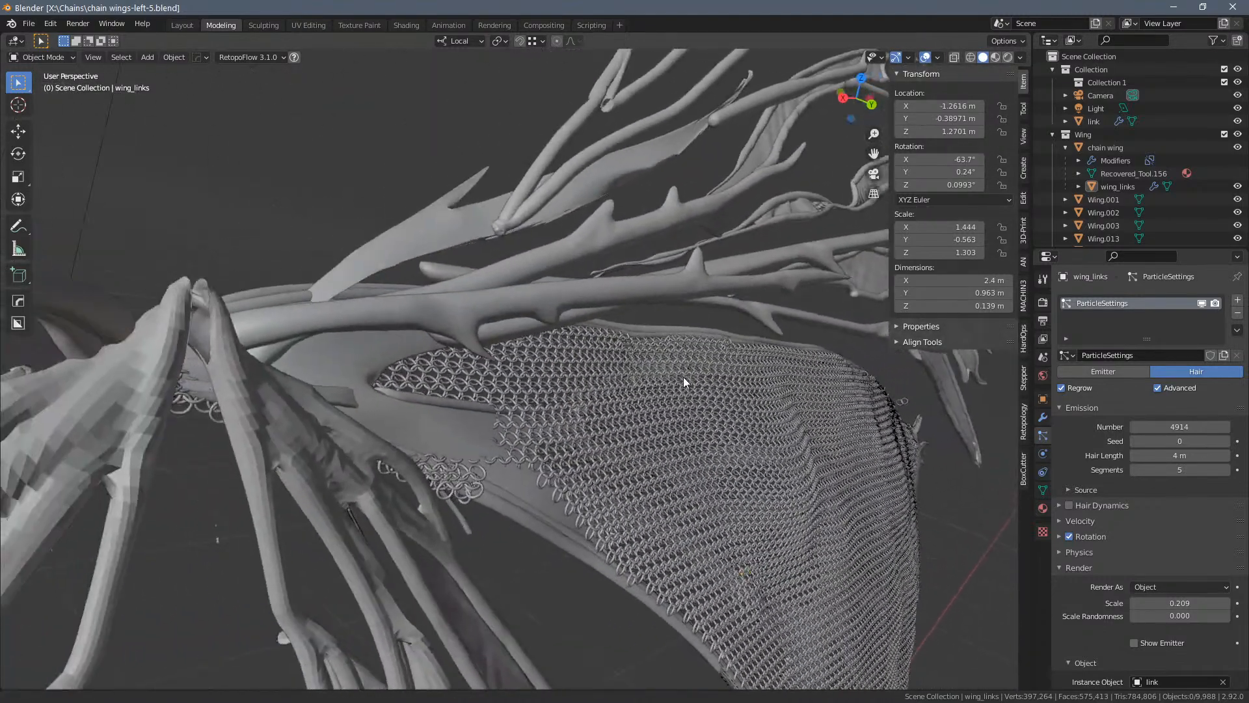
# Move two vertices of the wing_links mesh near the wing's root in Edit Mode, with smooth proportional editing at size 0.18
pyautogui.press('Tab')
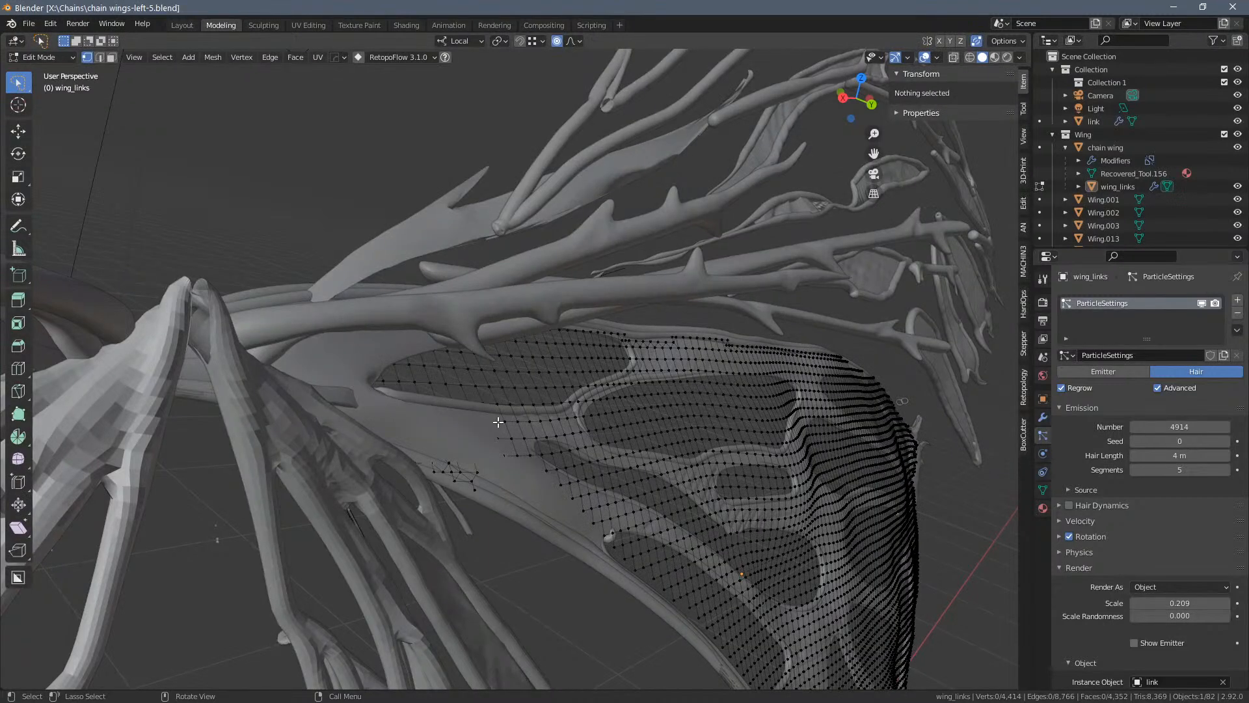
pyautogui.click(488, 420)
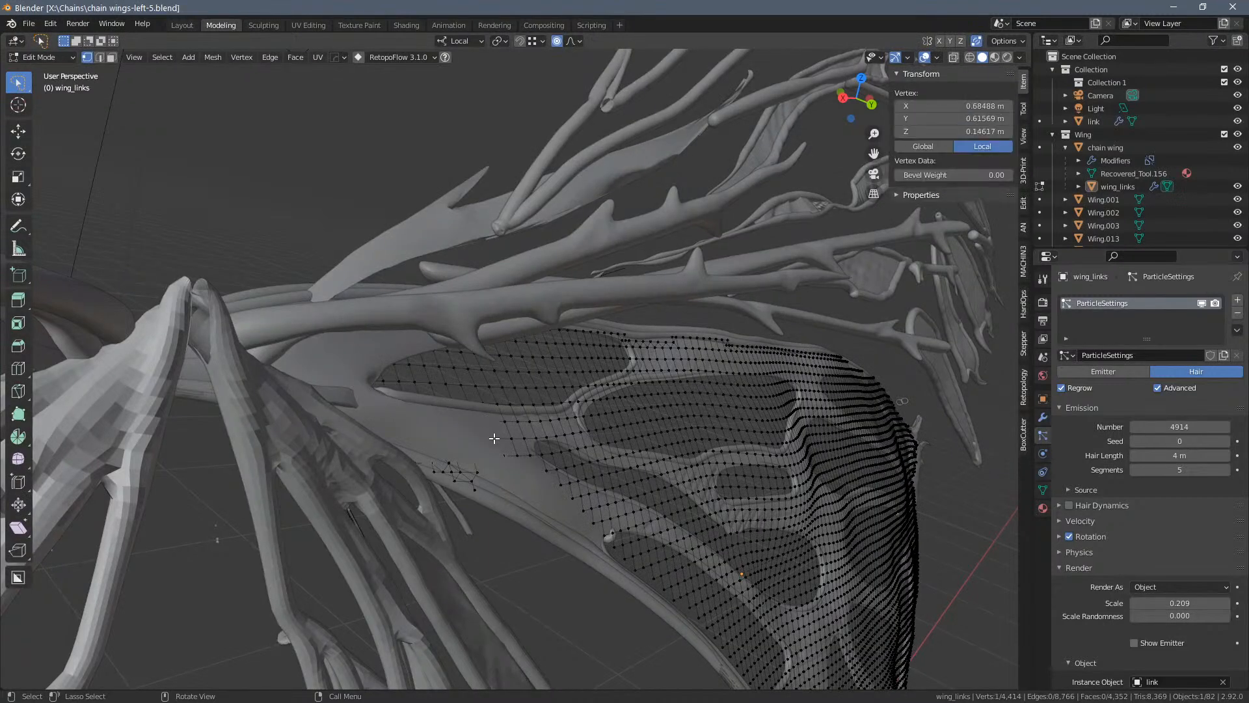
pyautogui.press('g')
pyautogui.scroll(-13, 496, 433)
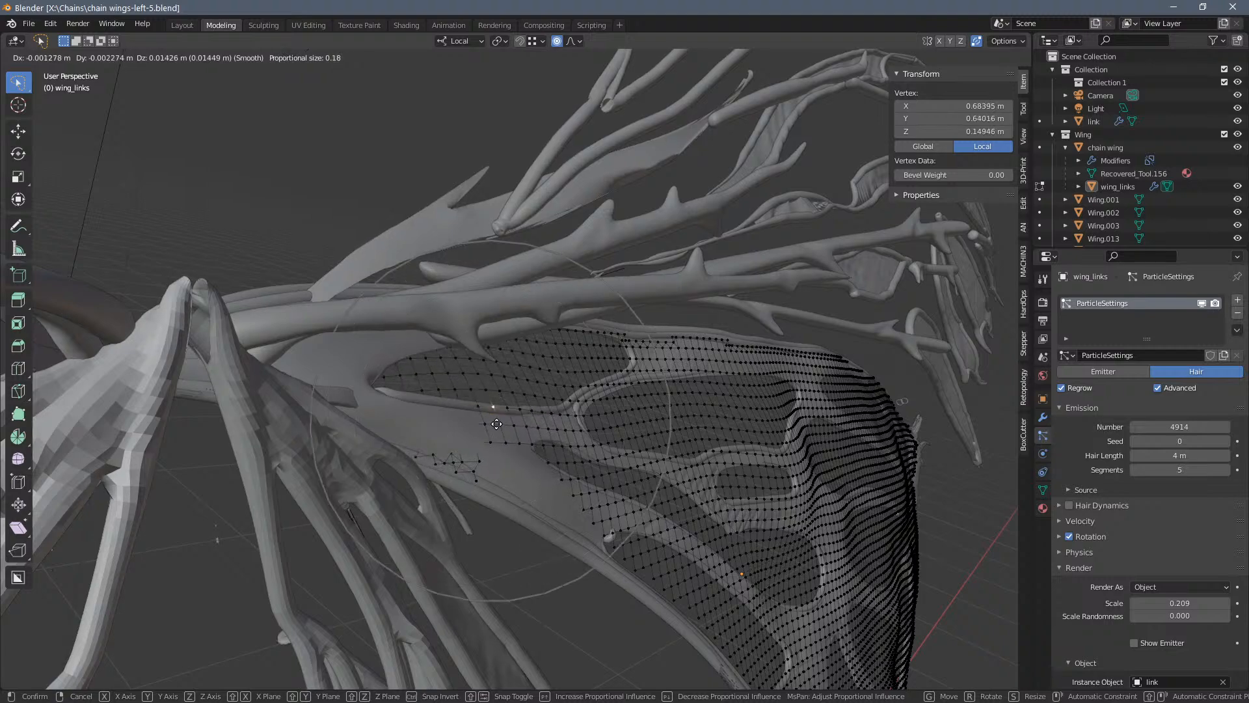
pyautogui.click(497, 429)
pyautogui.moveTo(497, 428); pyautogui.dragTo(467, 452, button='middle')
pyautogui.click(469, 457)
pyautogui.press('g')
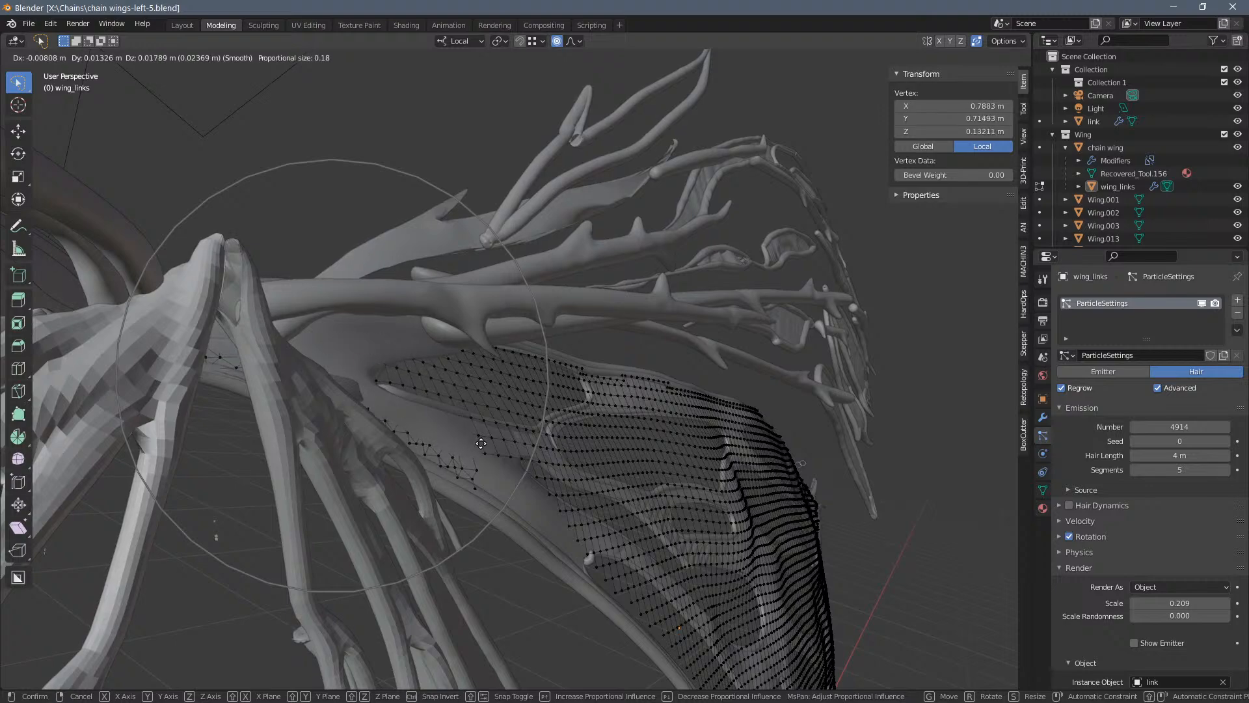
pyautogui.click(482, 438)
# Shift two more mesh vertices closer to the wing joint so the surrounding chain surface follows the frame
pyautogui.moveTo(482, 437); pyautogui.dragTo(465, 413, button='middle')
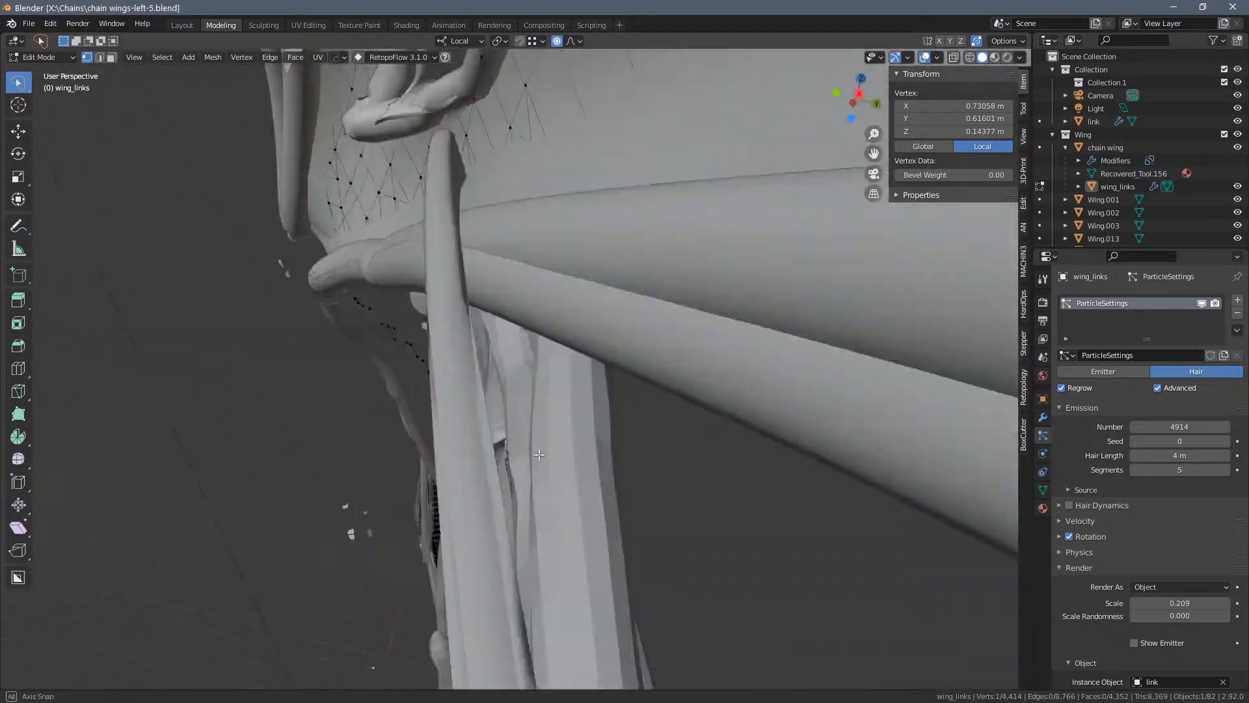
pyautogui.moveTo(538, 455); pyautogui.dragTo(481, 456, button='middle')
pyautogui.press('g')
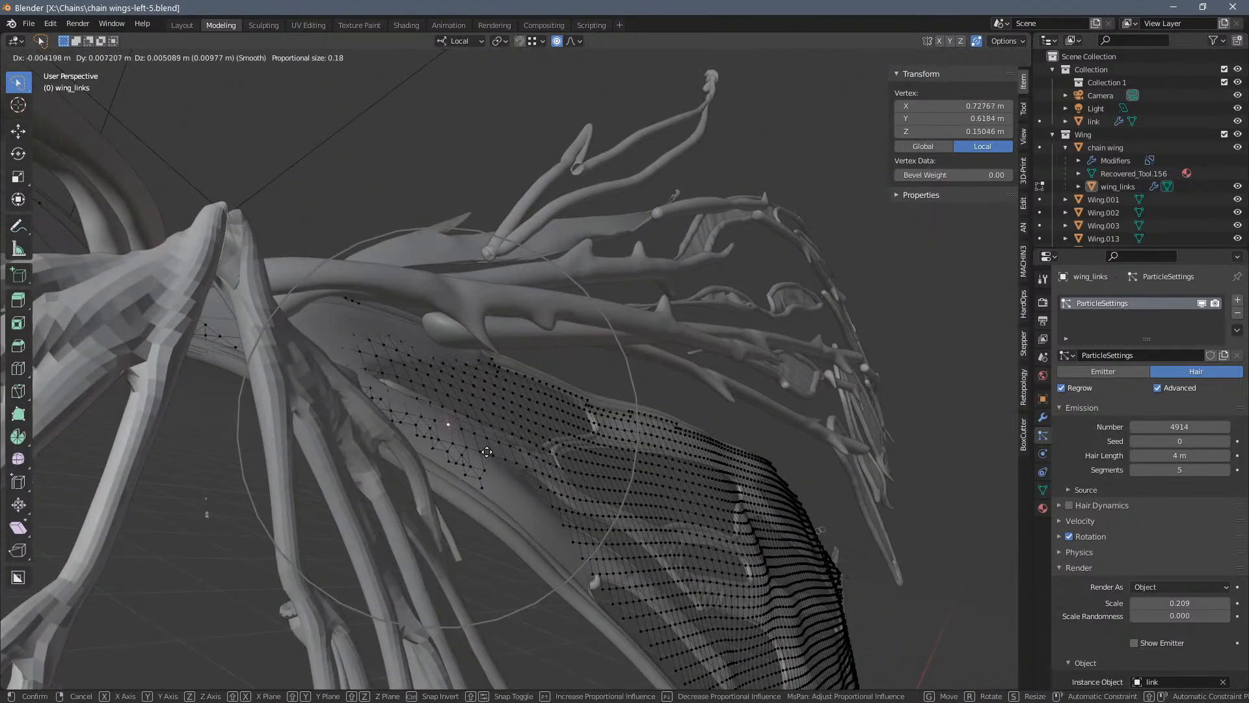
pyautogui.click(486, 451)
pyautogui.moveTo(486, 451); pyautogui.dragTo(597, 322, button='middle')
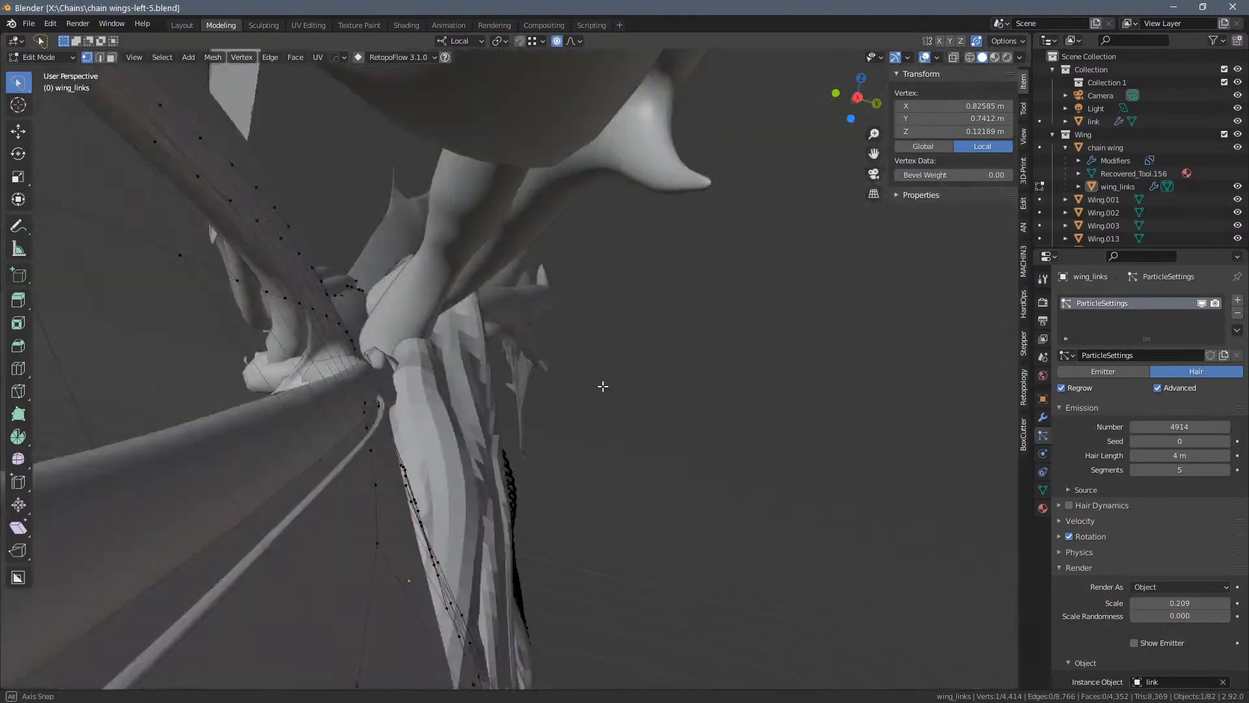
pyautogui.moveTo(603, 386); pyautogui.dragTo(472, 321, button='middle')
pyautogui.press('g')
pyautogui.click(448, 371)
# Adjust two vertices along the mesh's upper edge near the root with the proportional size reduced to 0.10
pyautogui.click(387, 288)
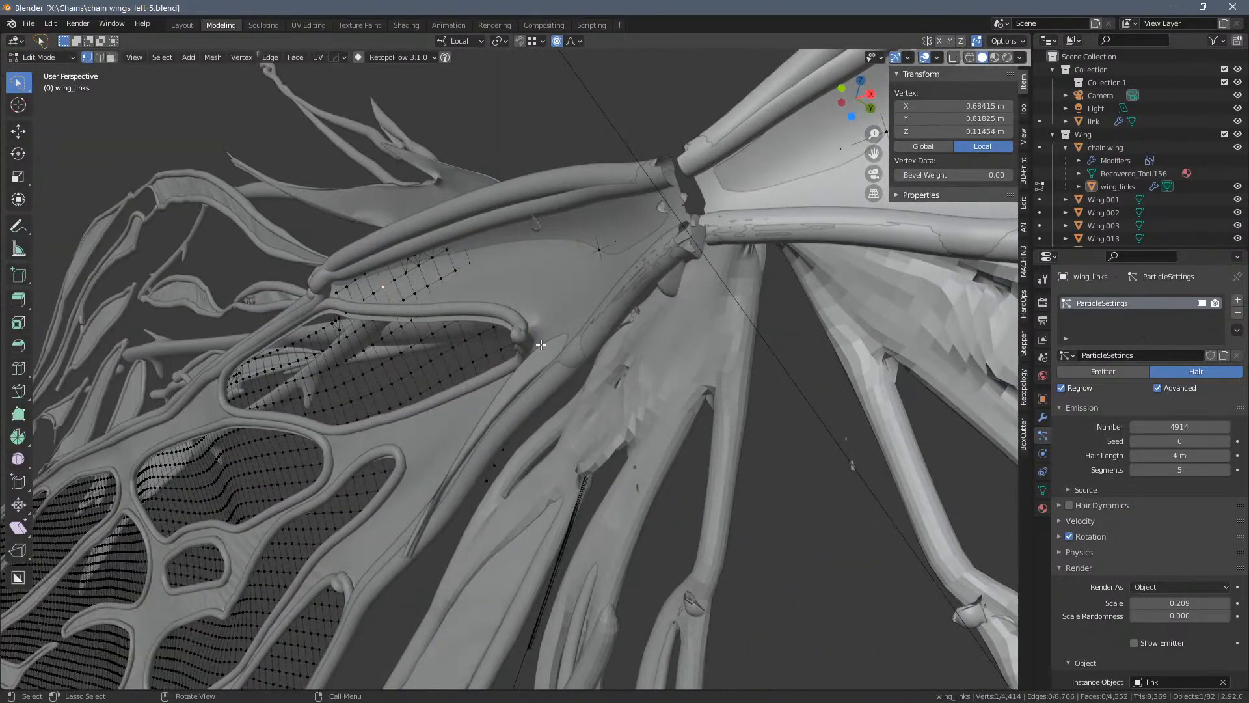
pyautogui.moveTo(387, 287); pyautogui.dragTo(462, 357, button='middle')
pyautogui.press('g')
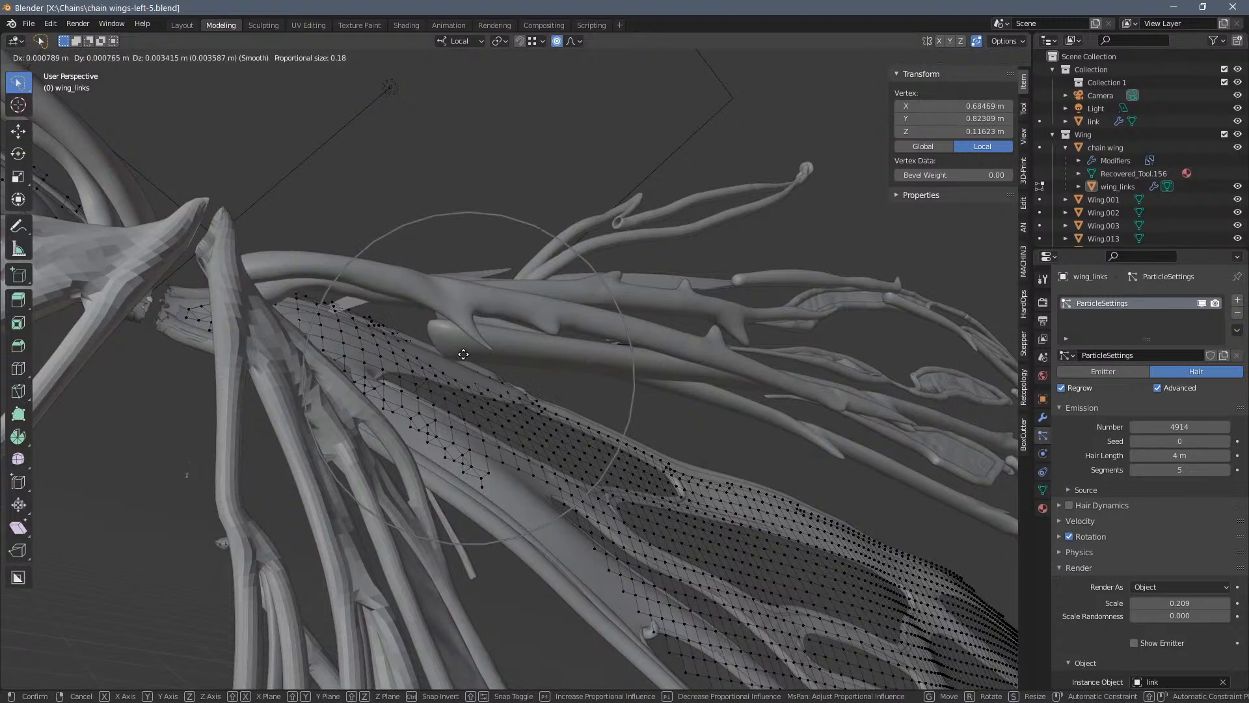
pyautogui.scroll(6, 463, 353)
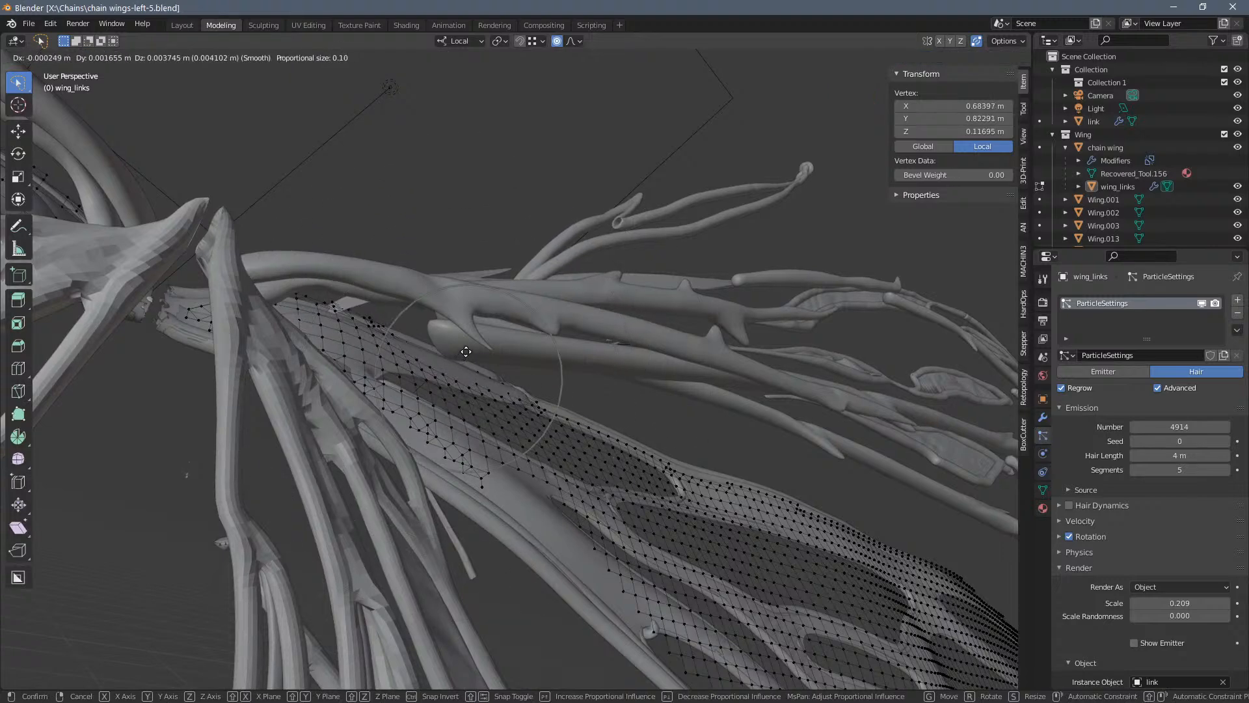
pyautogui.click(430, 352)
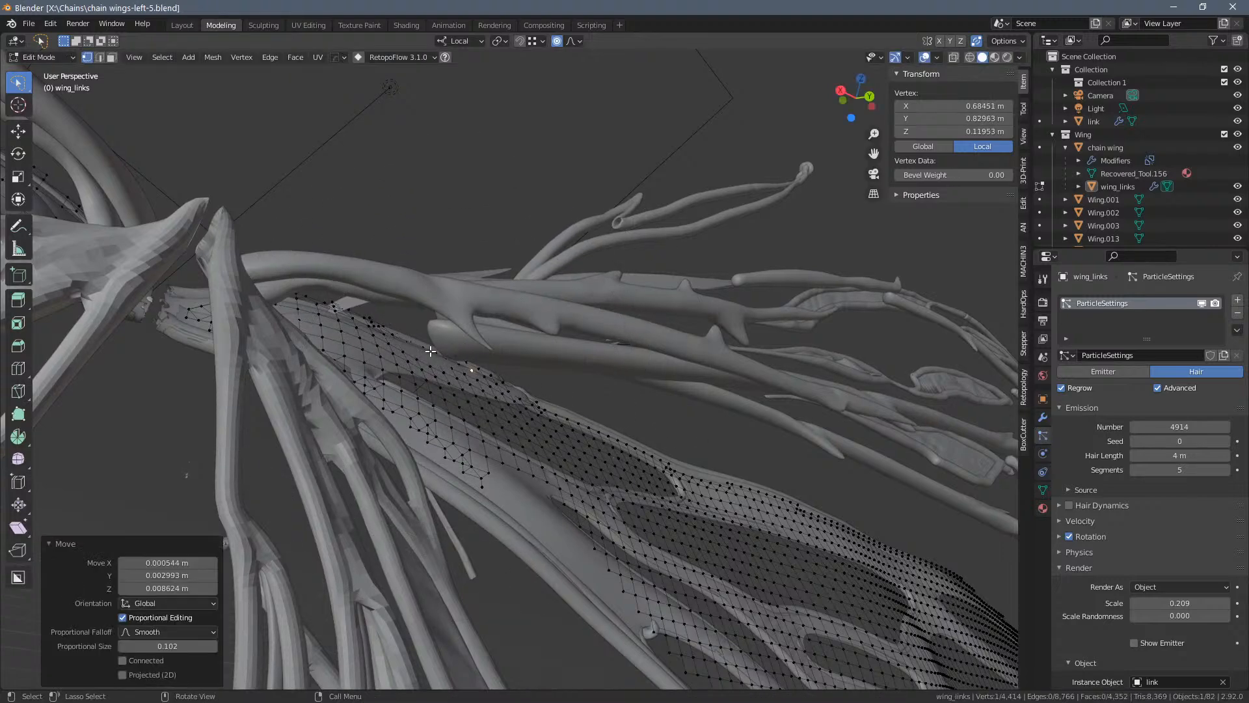
pyautogui.press('g')
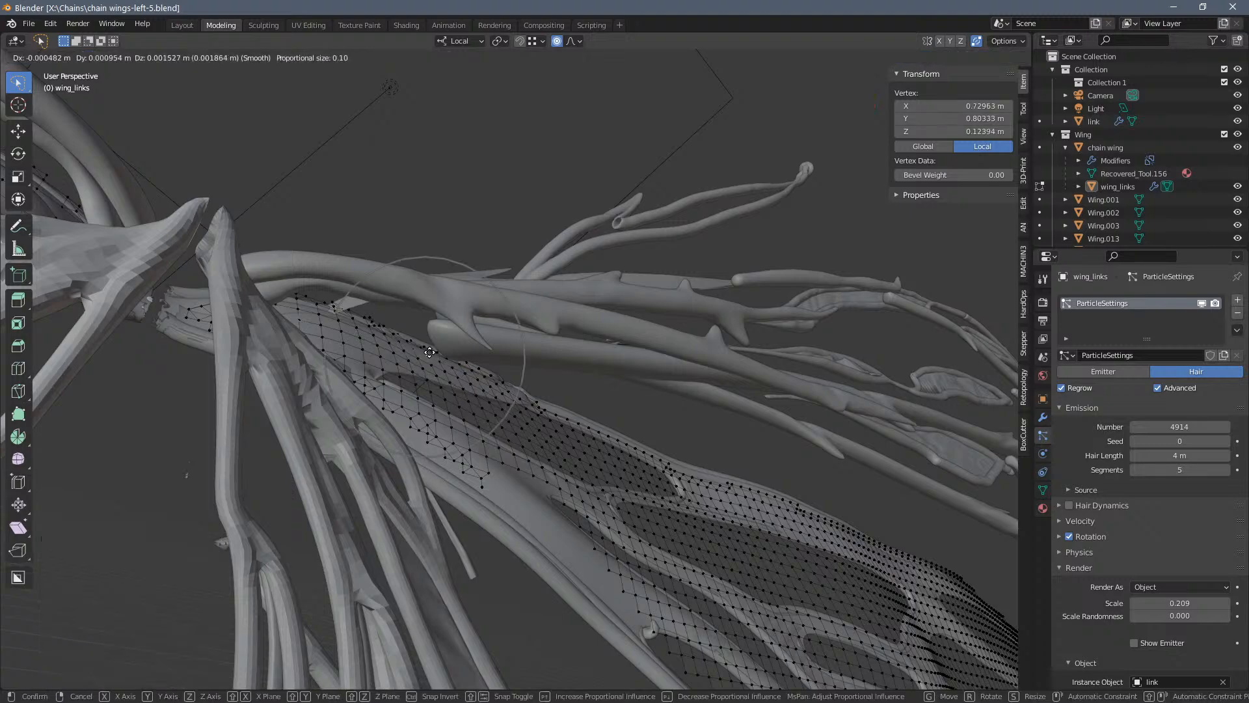
pyautogui.click(430, 351)
# Reposition a mesh vertex right beside the wing joint with proportional size 0.08 and return to Object Mode
pyautogui.moveTo(430, 351)
pyautogui.mouseDown(button='middle')
pyautogui.moveTo(530, 384)
pyautogui.moveTo(435, 352)
pyautogui.mouseUp(button='middle')
pyautogui.click(530, 384)
pyautogui.press('g')
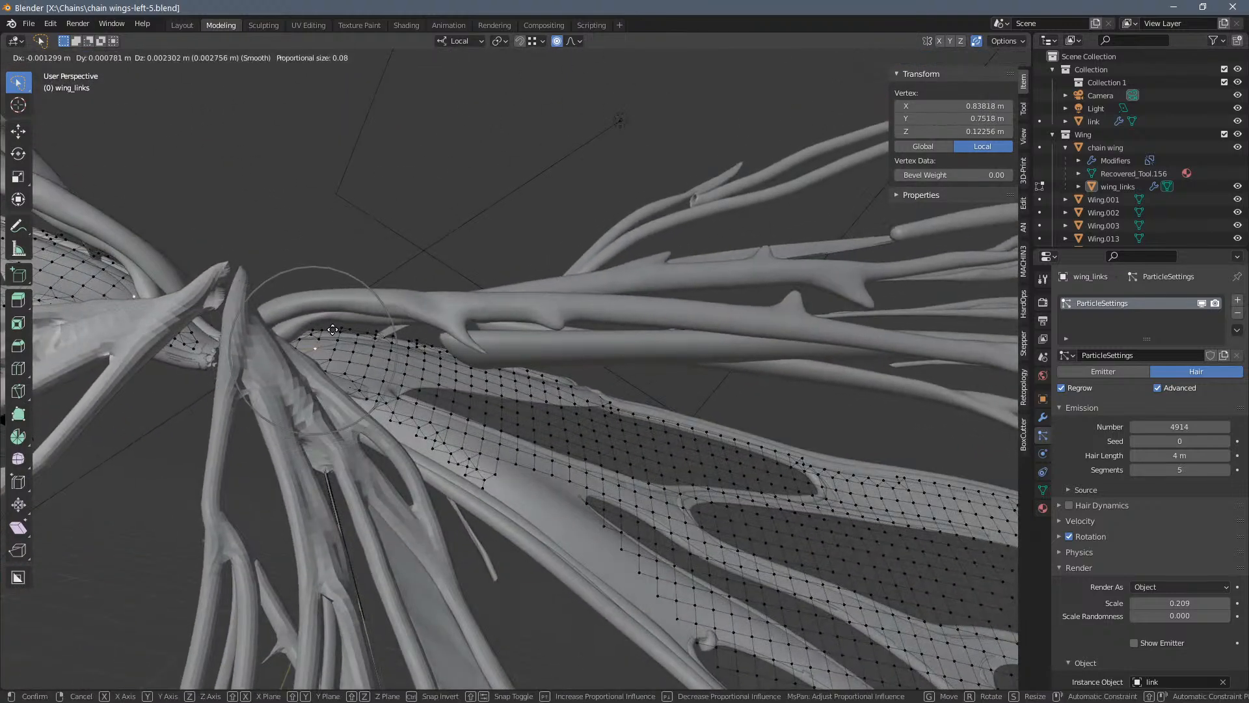
pyautogui.click(332, 331)
pyautogui.moveTo(332, 331); pyautogui.dragTo(520, 371, button='middle')
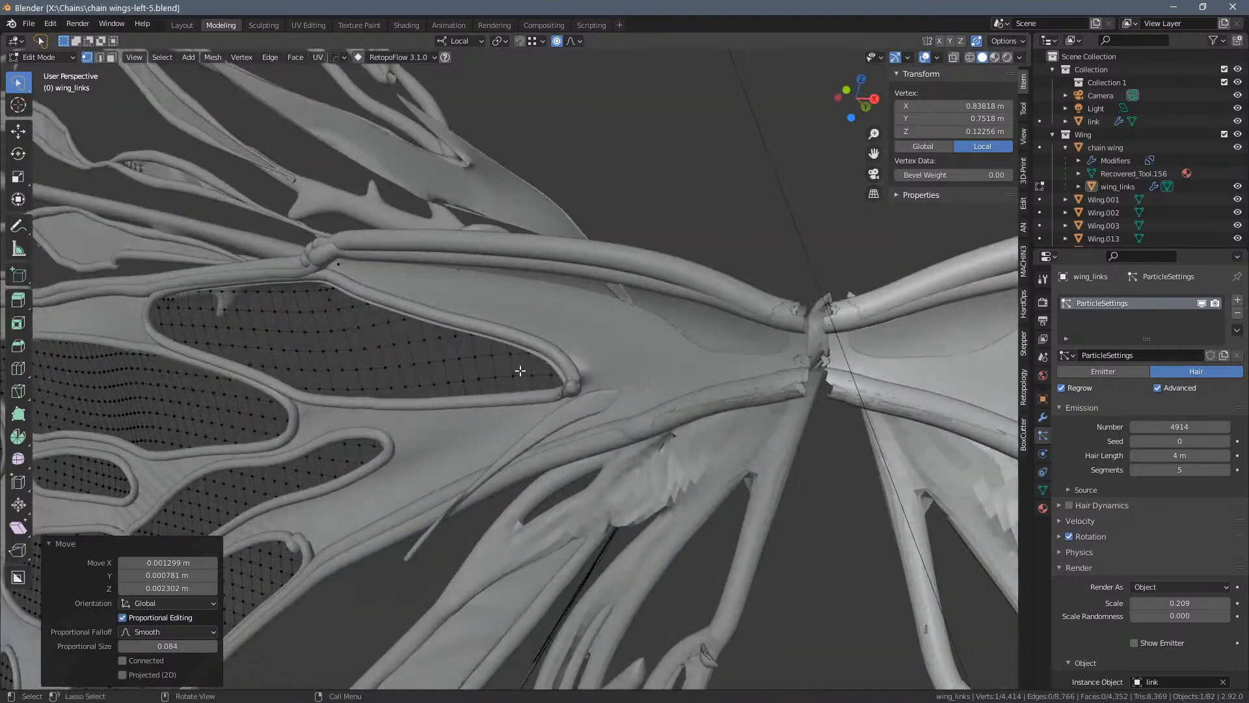
pyautogui.press('Tab')
# Move a vertex on the root's upper edge in Edit Mode with proportional size 0.15, returning to Object Mode
pyautogui.moveTo(634, 201); pyautogui.dragTo(403, 313, button='middle')
pyautogui.press('Tab')
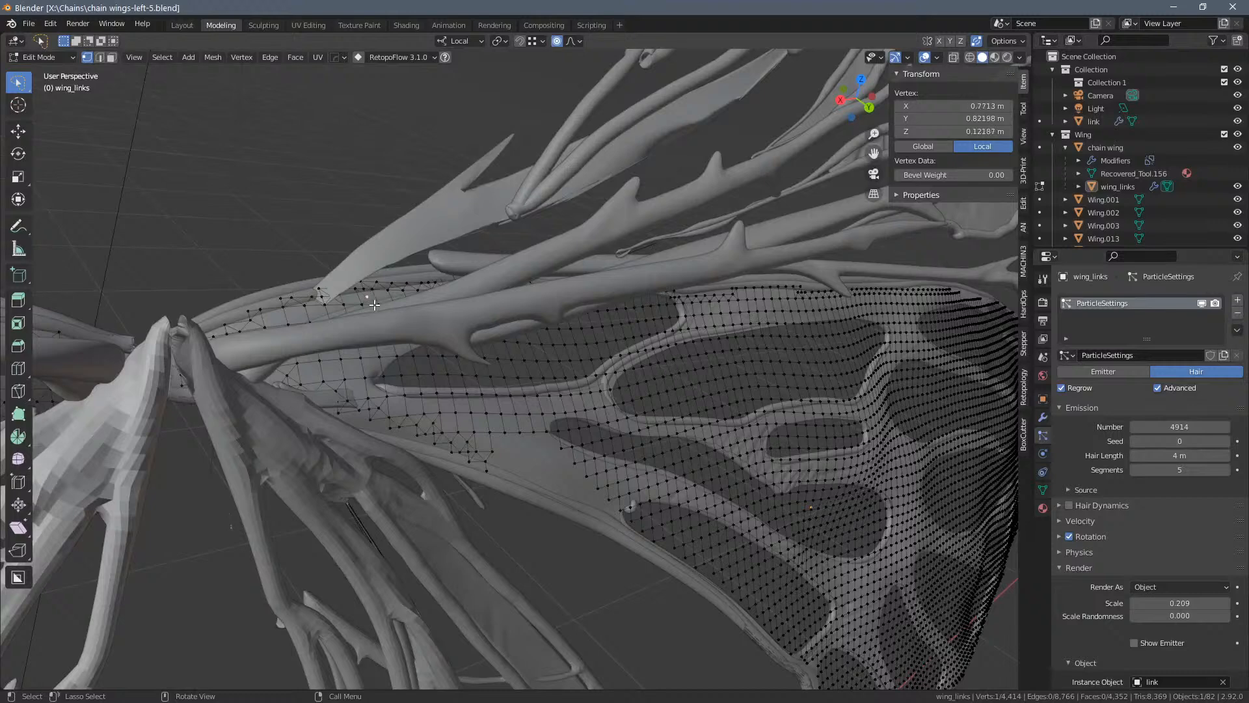
pyautogui.press('g')
pyautogui.scroll(5, 379, 315)
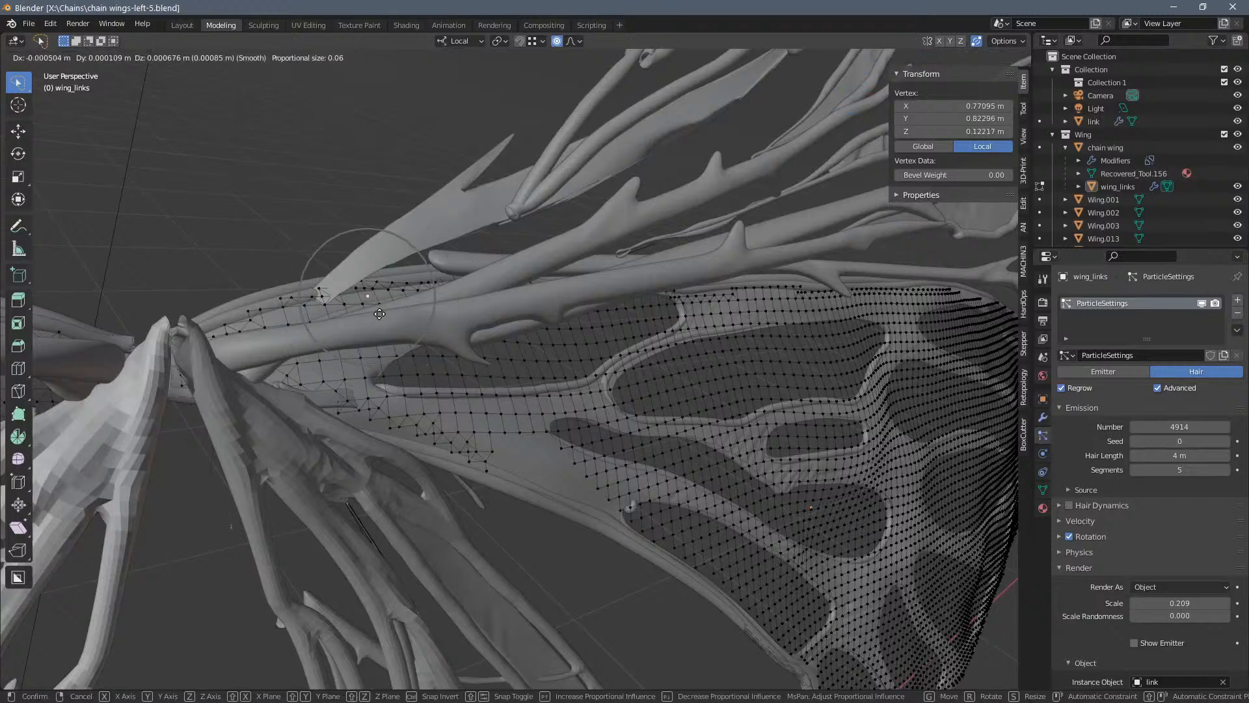
pyautogui.scroll(-4, 380, 313)
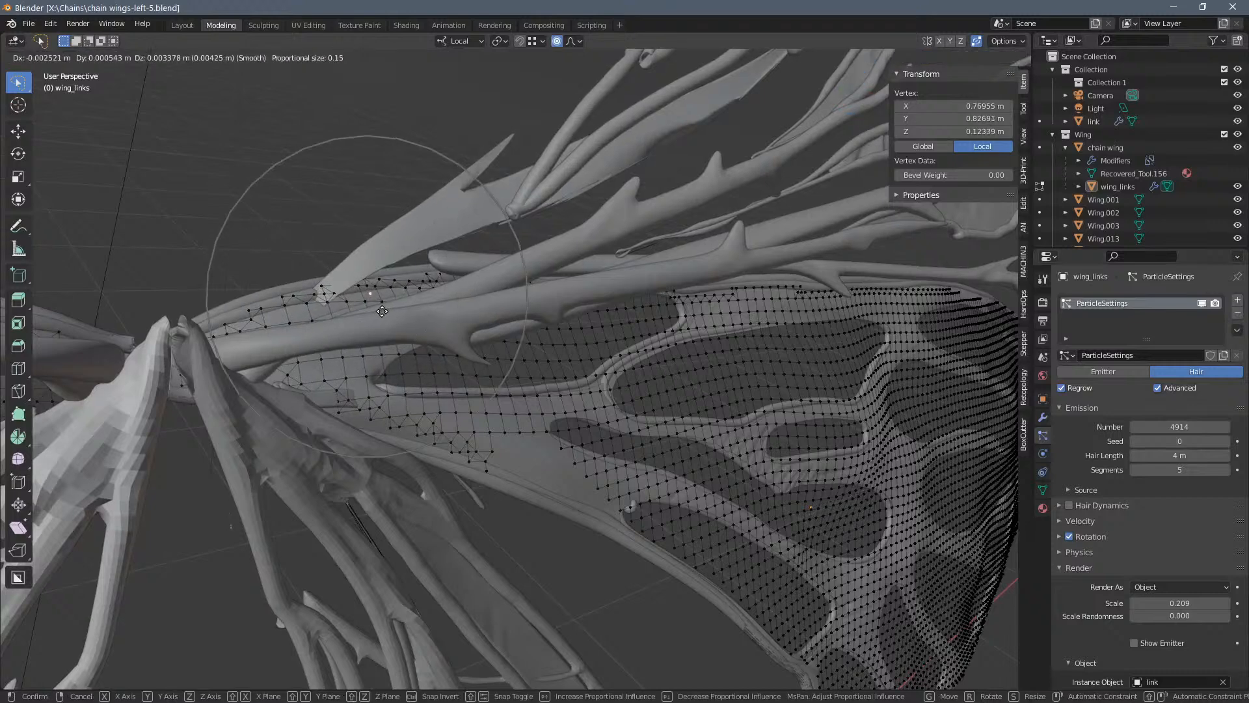
pyautogui.click(382, 312)
pyautogui.press('Tab')
# Look over the refitted chainmail across the whole wing and hide the link object from the viewport
pyautogui.moveTo(272, 252); pyautogui.dragTo(474, 190, button='middle')
pyautogui.scroll(-5, 527, 306)
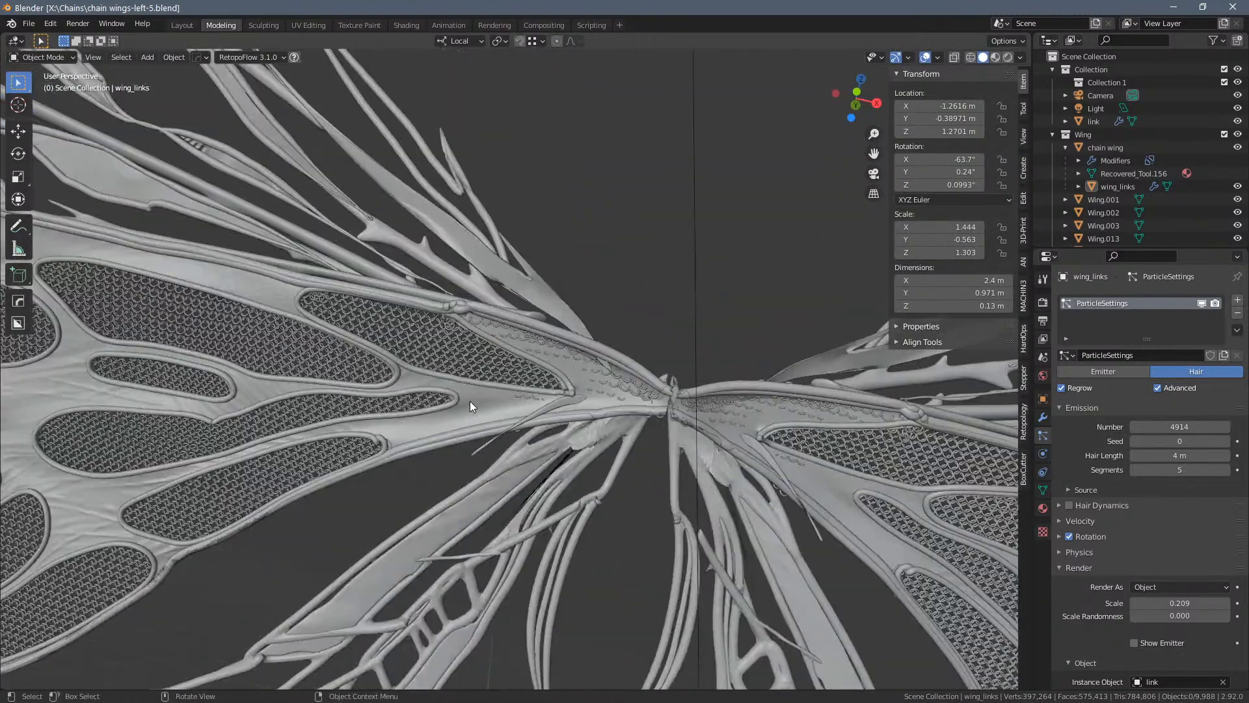
pyautogui.scroll(-2, 731, 459)
pyautogui.keyDown('shift'); pyautogui.moveTo(605, 435); pyautogui.dragTo(709, 404, button='middle'); pyautogui.keyUp('shift')
pyautogui.keyDown('shift'); pyautogui.moveTo(536, 393); pyautogui.dragTo(632, 430, button='middle'); pyautogui.keyUp('shift')
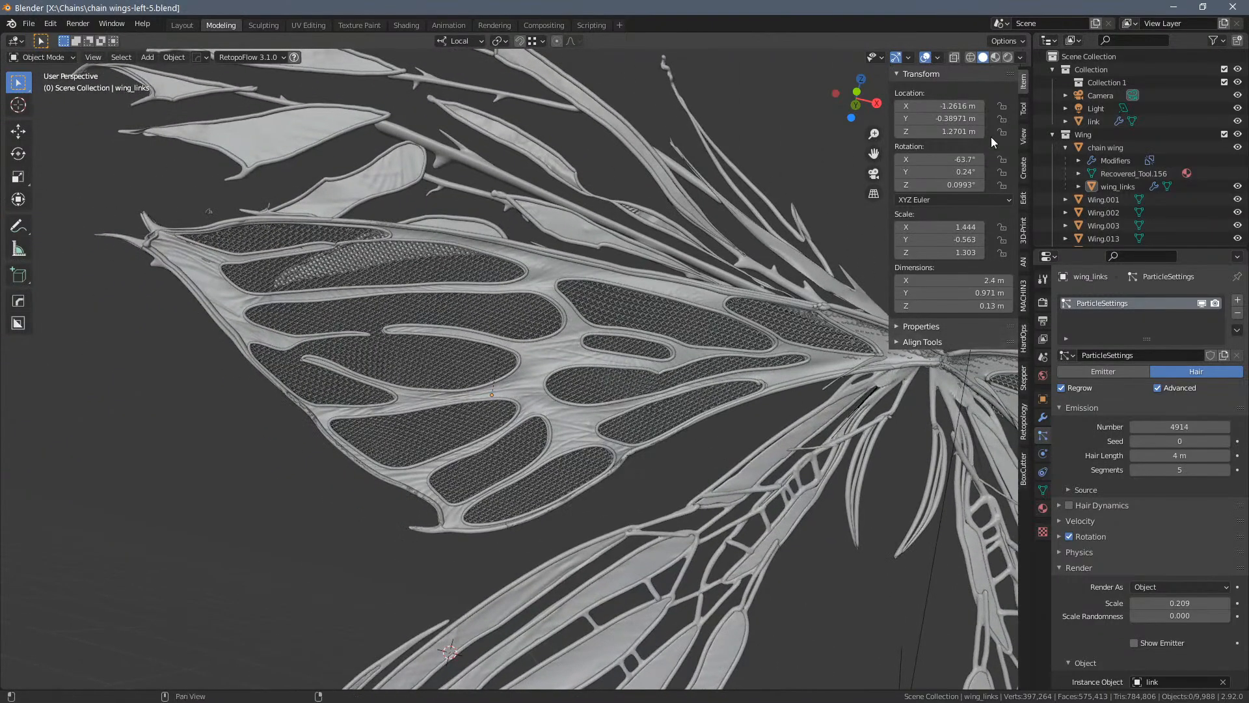
pyautogui.click(1237, 122)
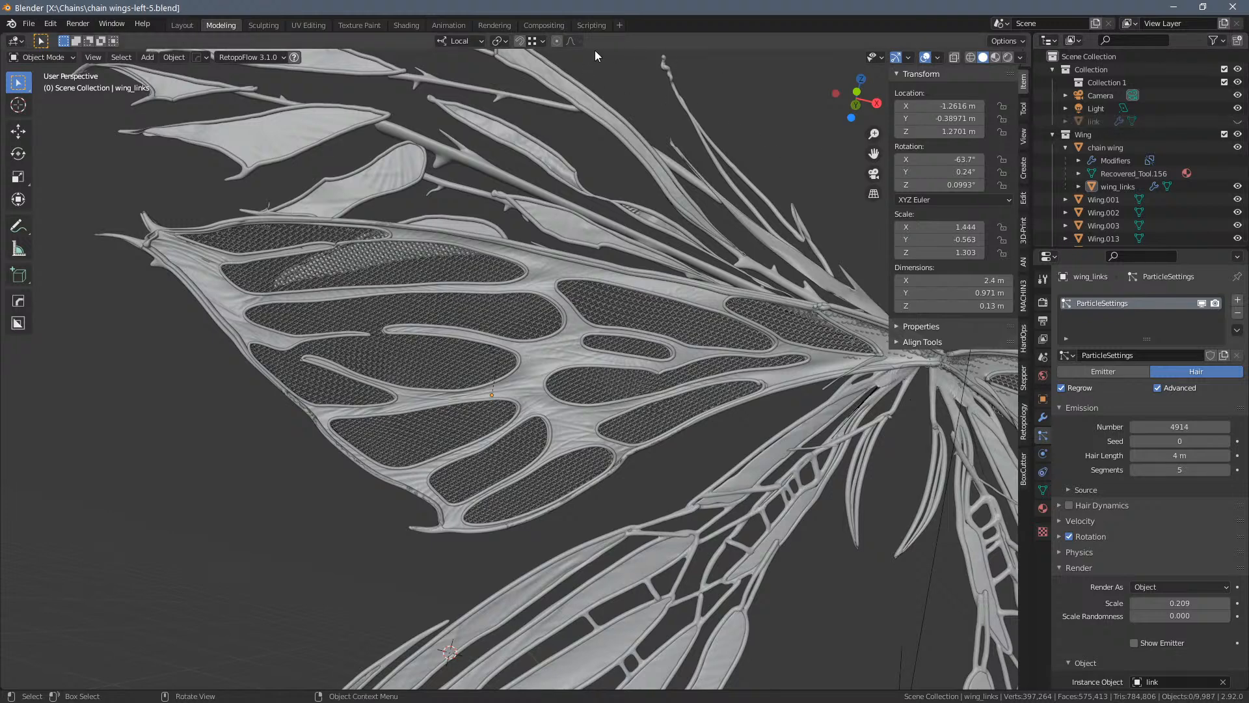
# Switch to the Shading workspace and set the shader editor to Object to show the links material
pyautogui.click(406, 25)
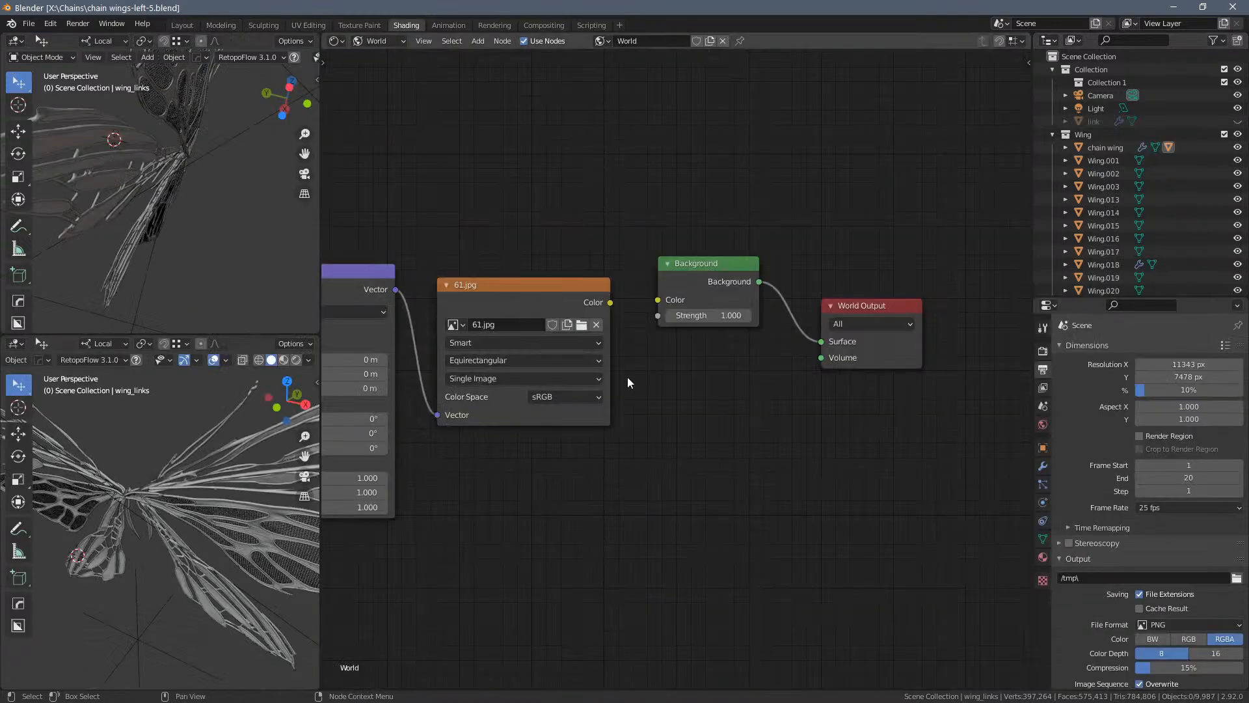
pyautogui.scroll(-3, 627, 382)
pyautogui.click(385, 41)
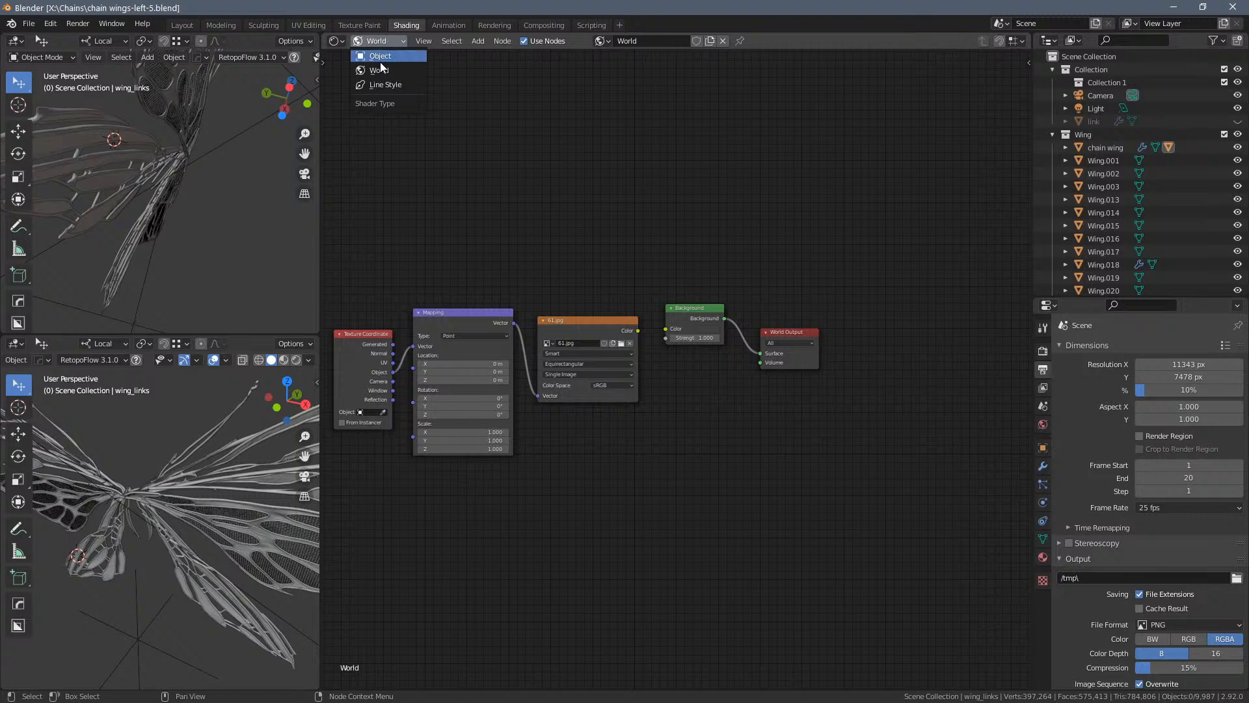
pyautogui.click(383, 57)
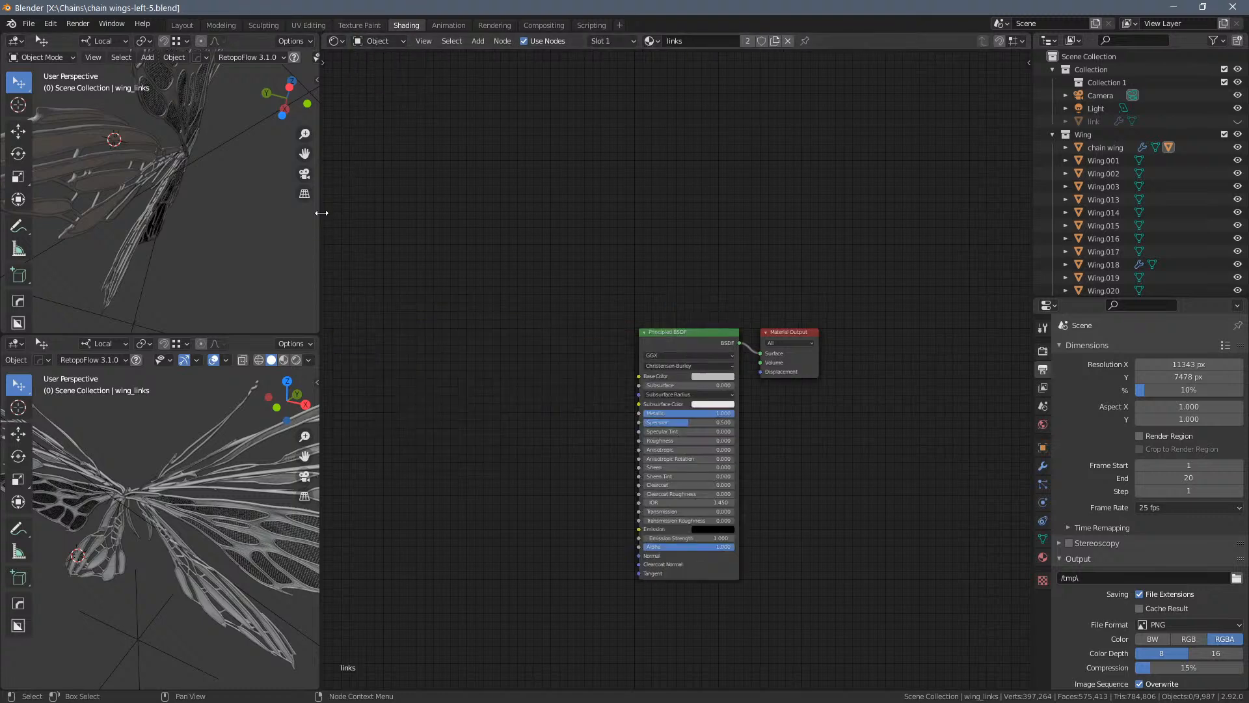
# Widen the 3D viewports and join the two into a single viewport showing the whole pair of wings
pyautogui.moveTo(320, 212); pyautogui.dragTo(671, 273)
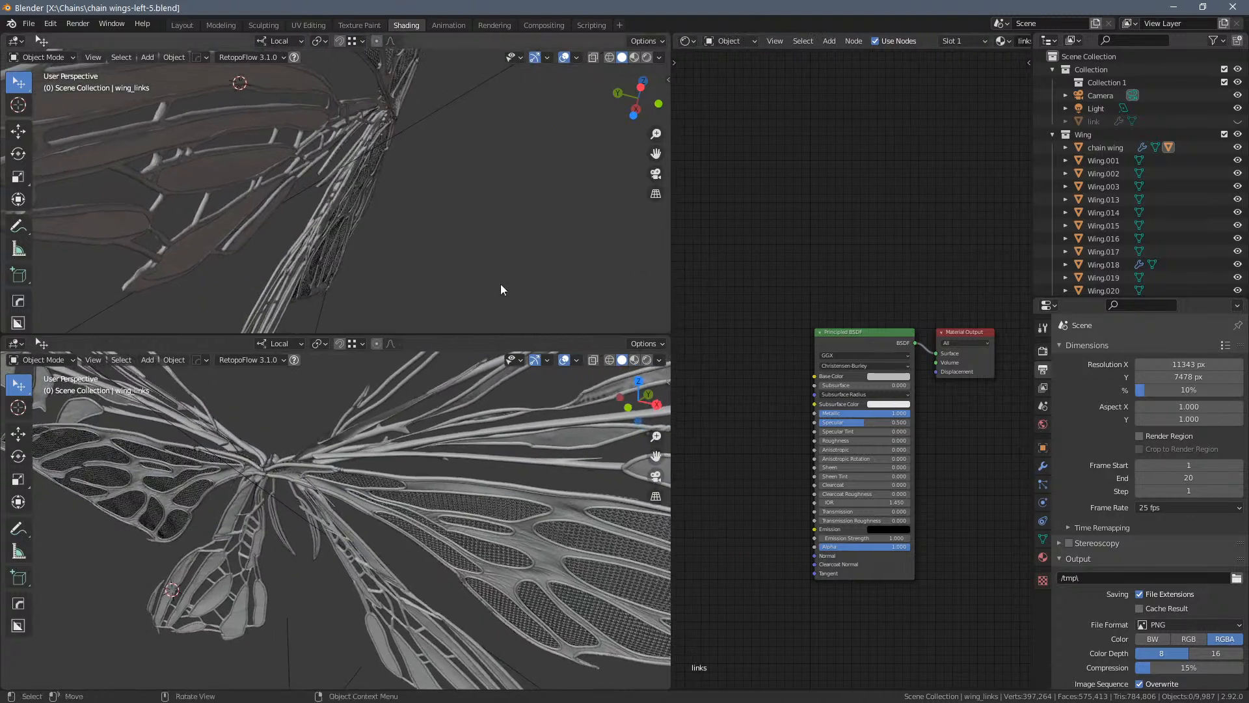
pyautogui.rightClick(443, 334)
pyautogui.click(437, 368)
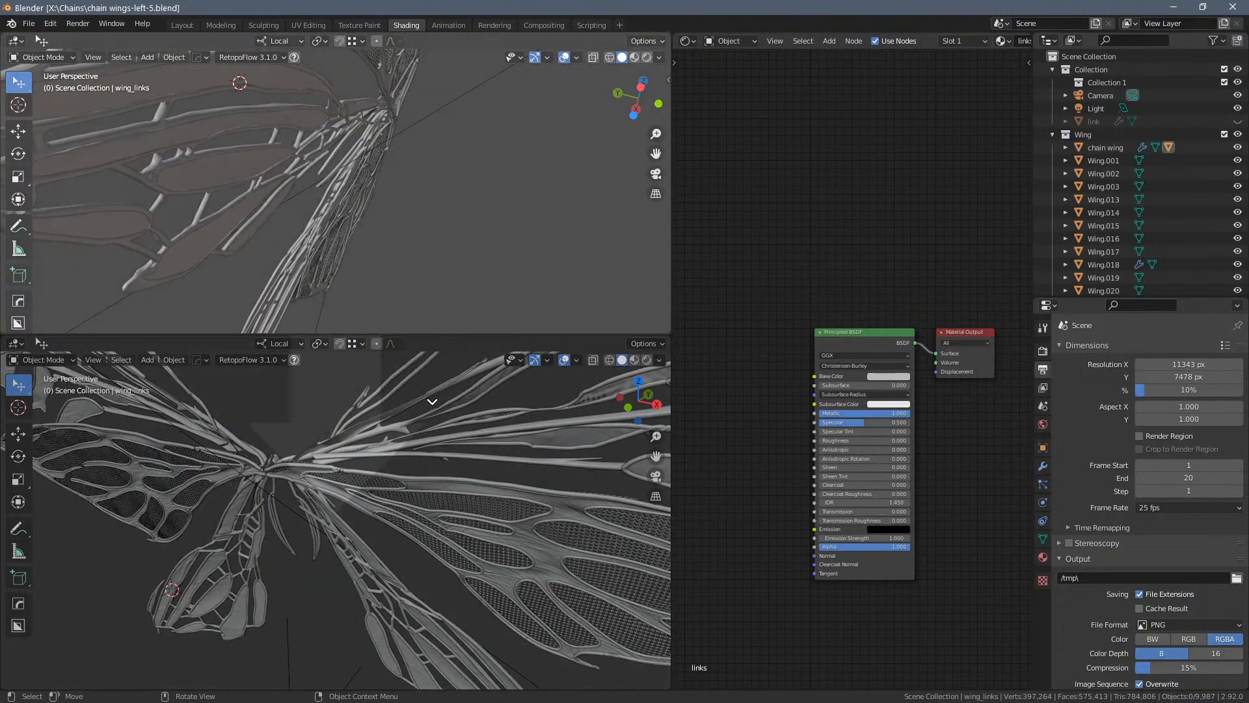
pyautogui.click(455, 327)
pyautogui.moveTo(425, 328); pyautogui.dragTo(505, 241, button='middle')
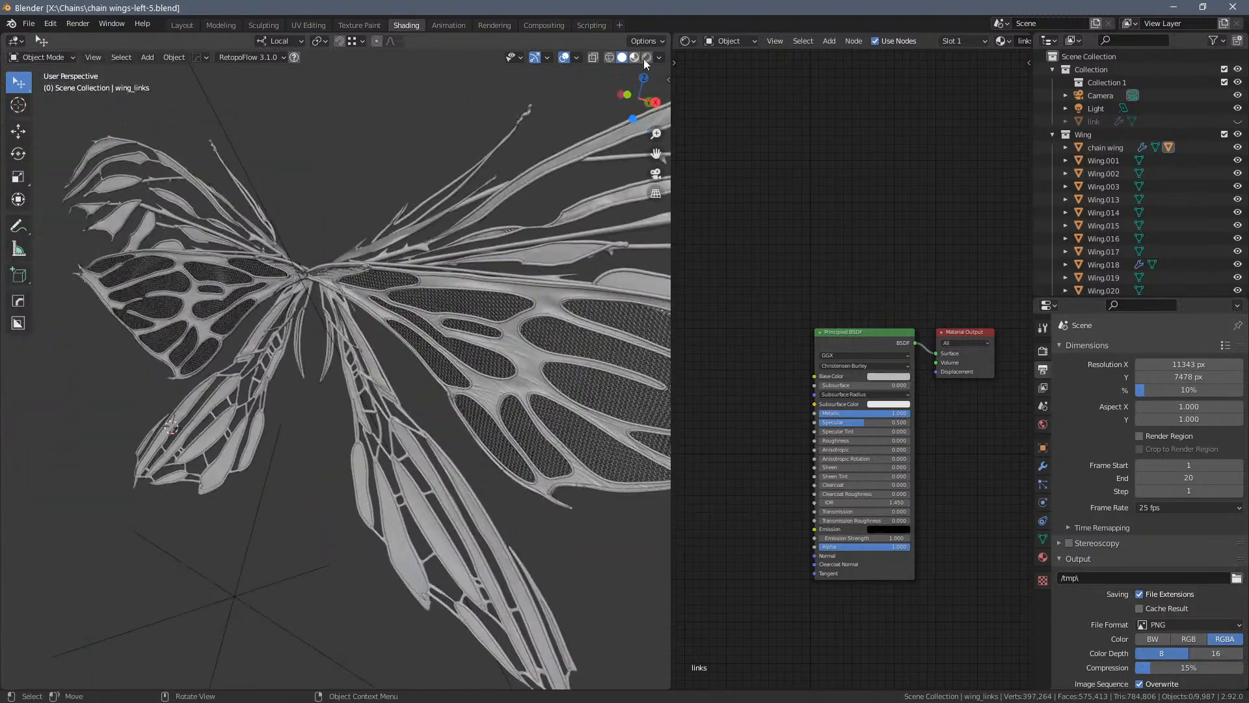
# Switch the viewport to Rendered shading and turn off Scene Lights and Scene World for it
pyautogui.hotkey('shift', 'z')
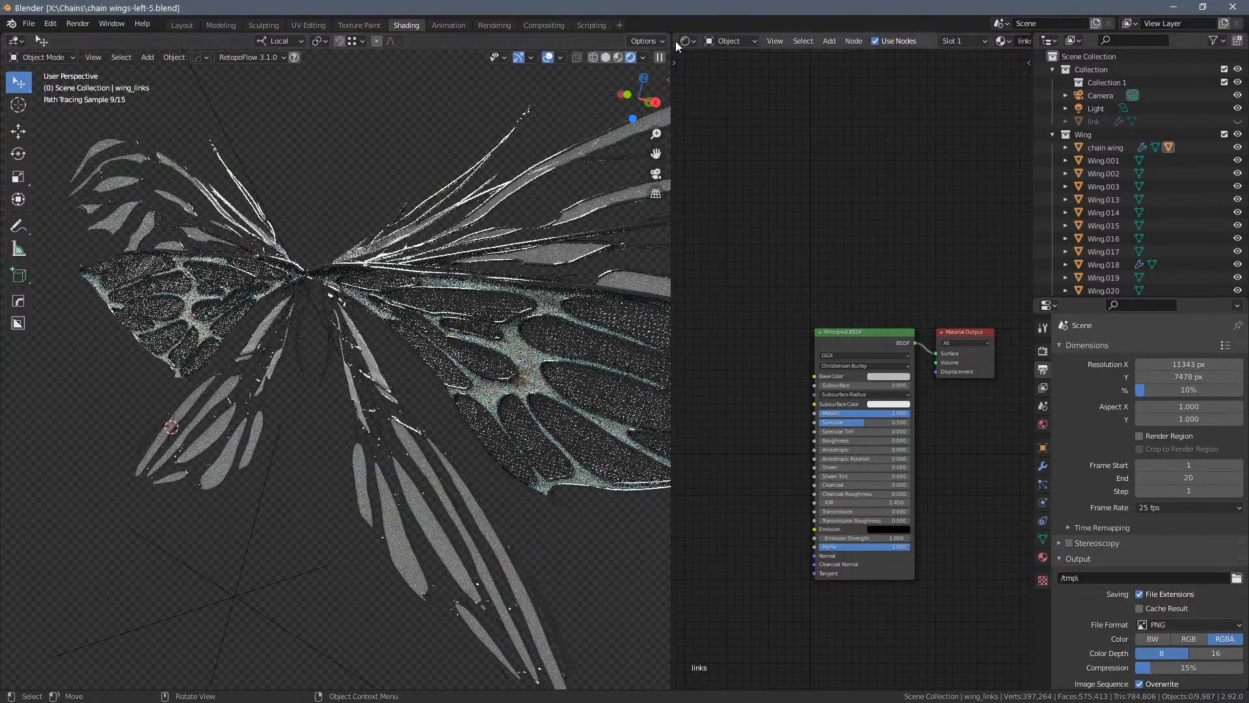
pyautogui.click(652, 42)
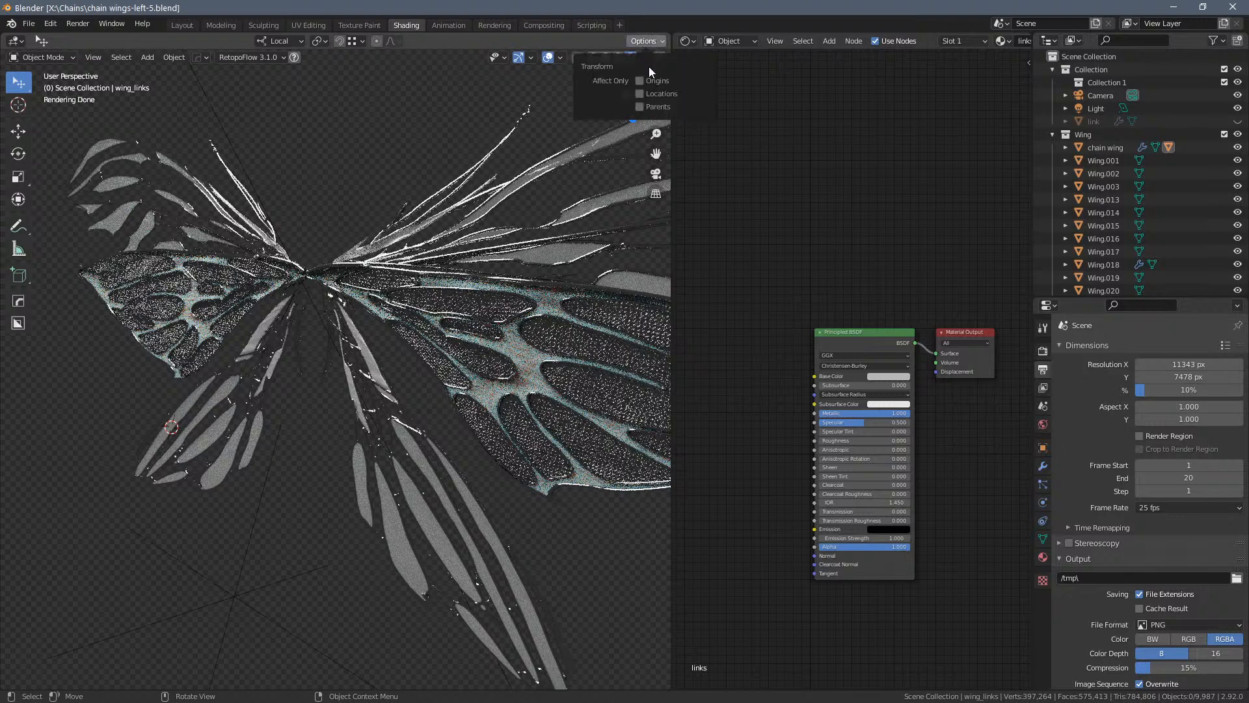
pyautogui.click(643, 57)
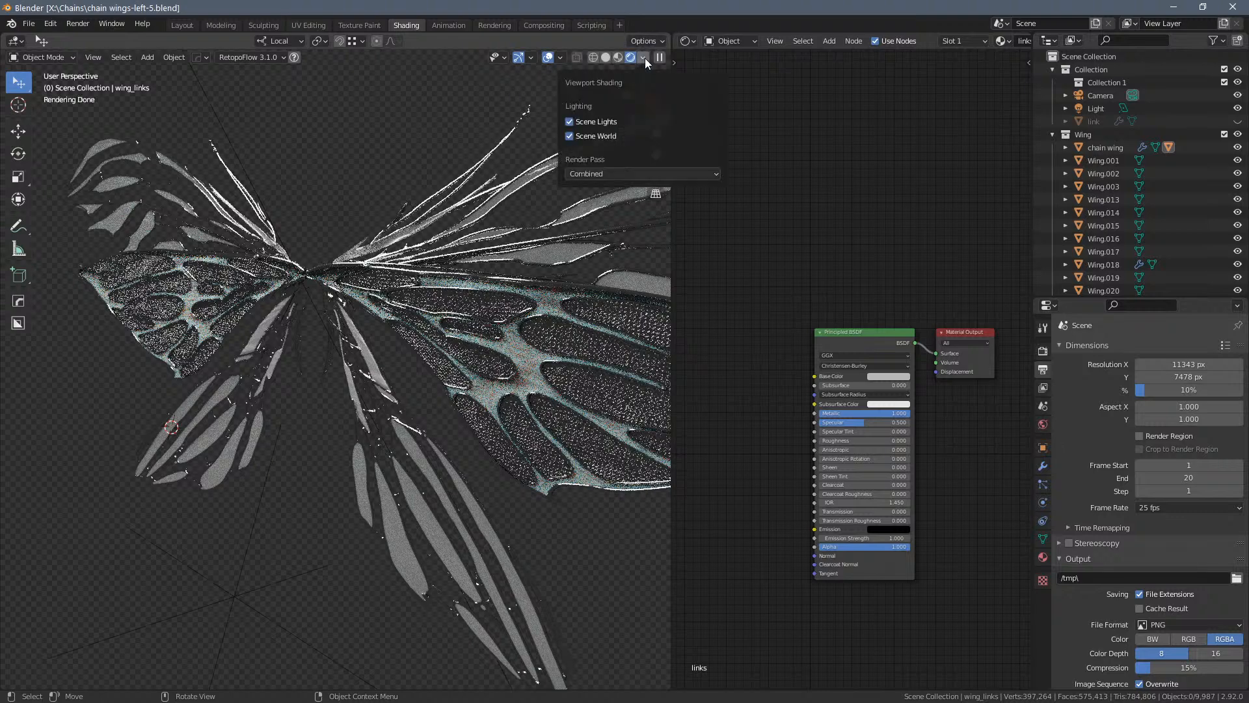
pyautogui.click(589, 121)
pyautogui.click(588, 136)
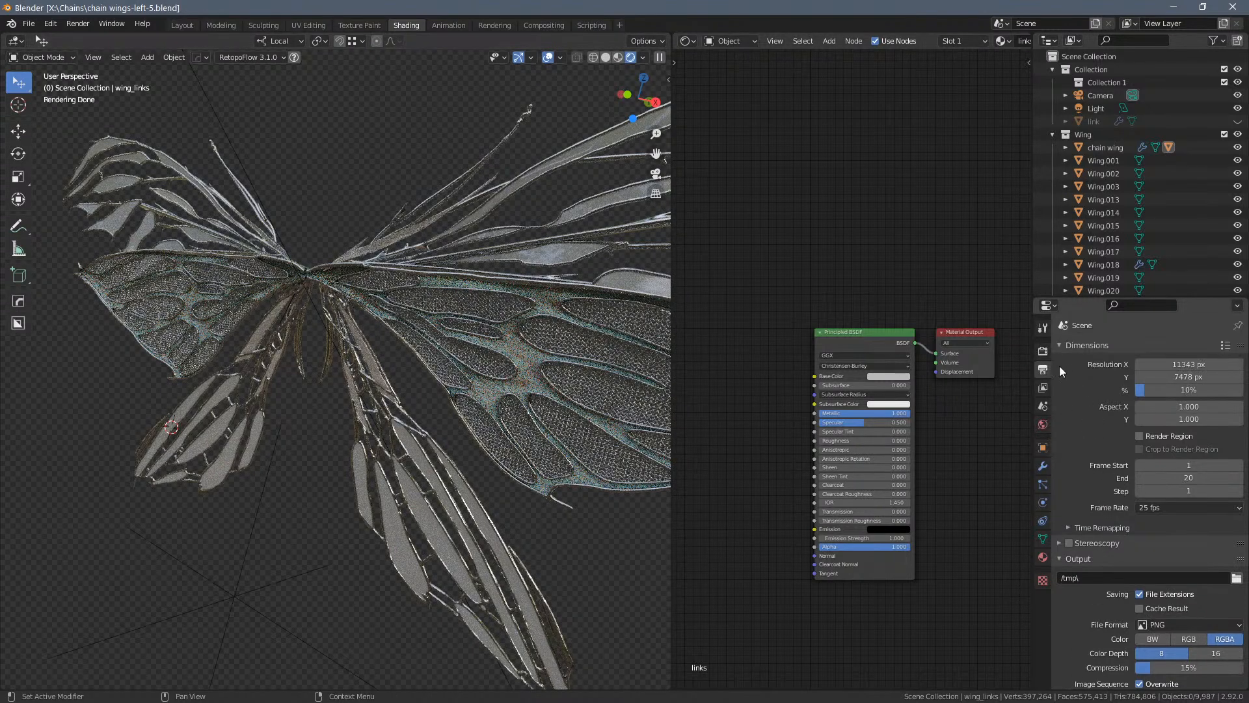
# Turn off the Transparent film option in the render settings so the environment serves as the wings' backdrop
pyautogui.click(1043, 352)
pyautogui.scroll(-4, 1127, 559)
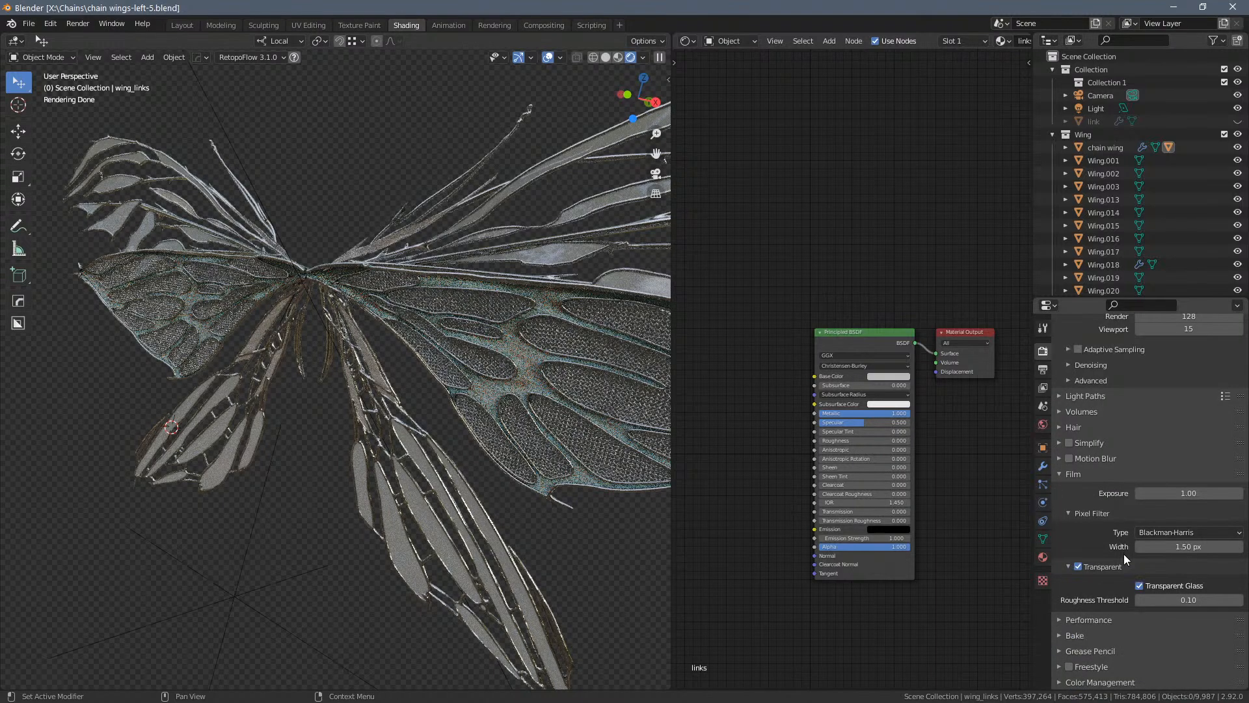
pyautogui.click(1079, 567)
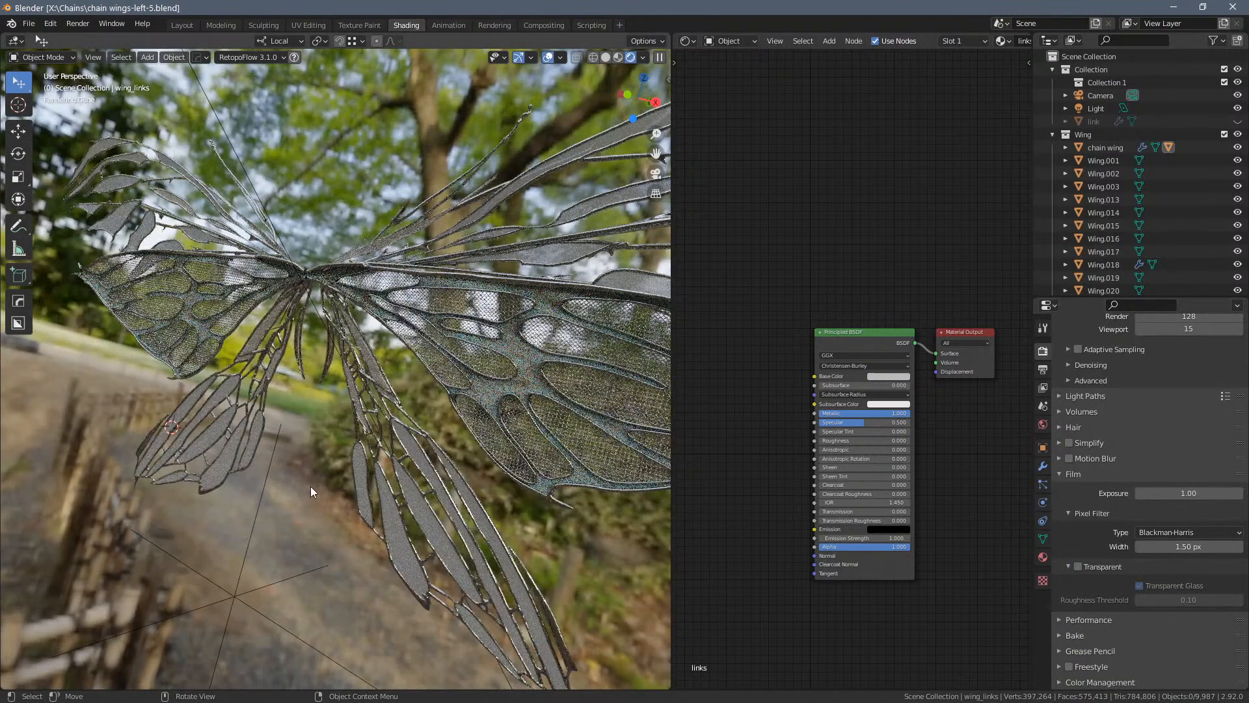
pyautogui.rightClick(311, 491)
pyautogui.moveTo(51, 442); pyautogui.dragTo(451, 510, button='middle')
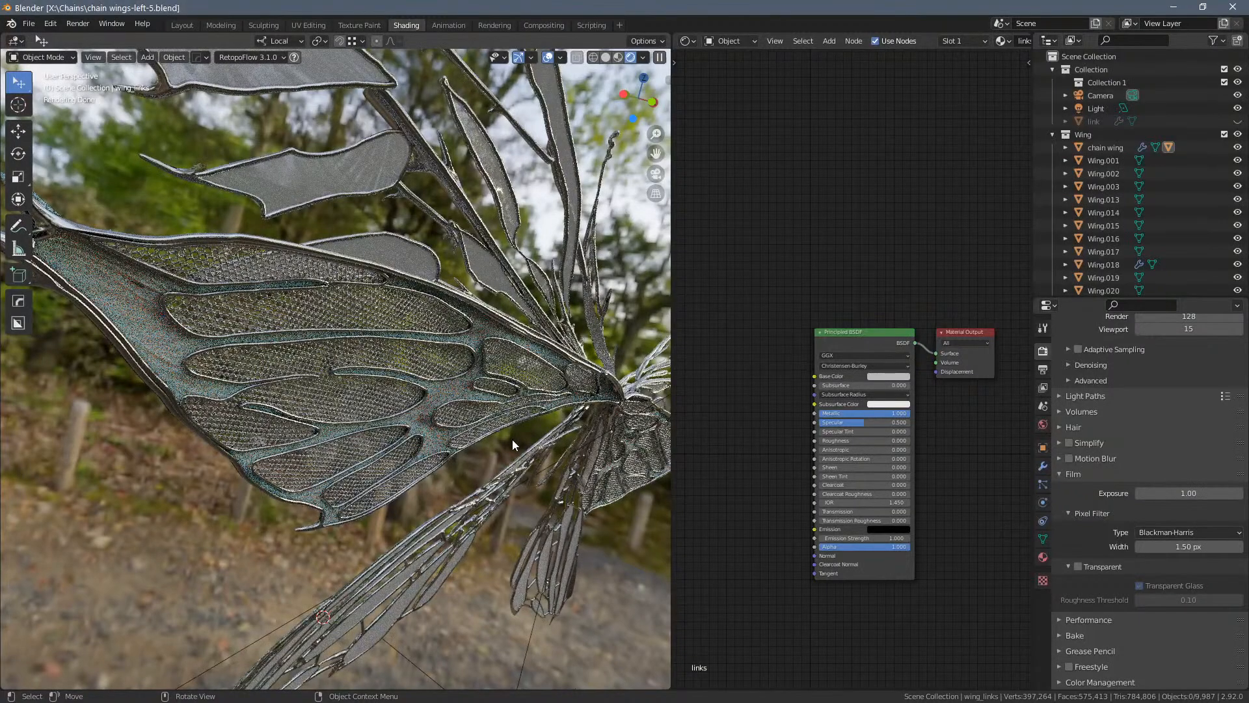
pyautogui.moveTo(514, 445); pyautogui.dragTo(350, 416, button='middle')
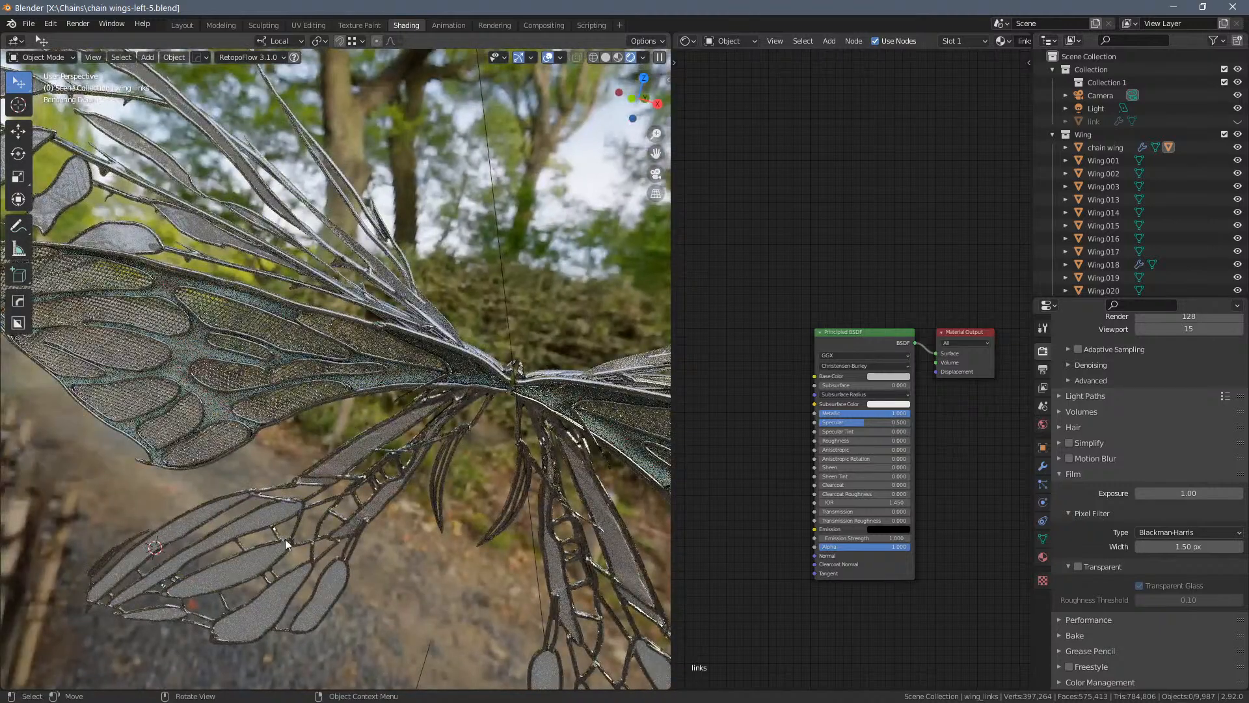
# Select the frame of the lower wing to show its material nodes and widen the shader editor
pyautogui.click(319, 525)
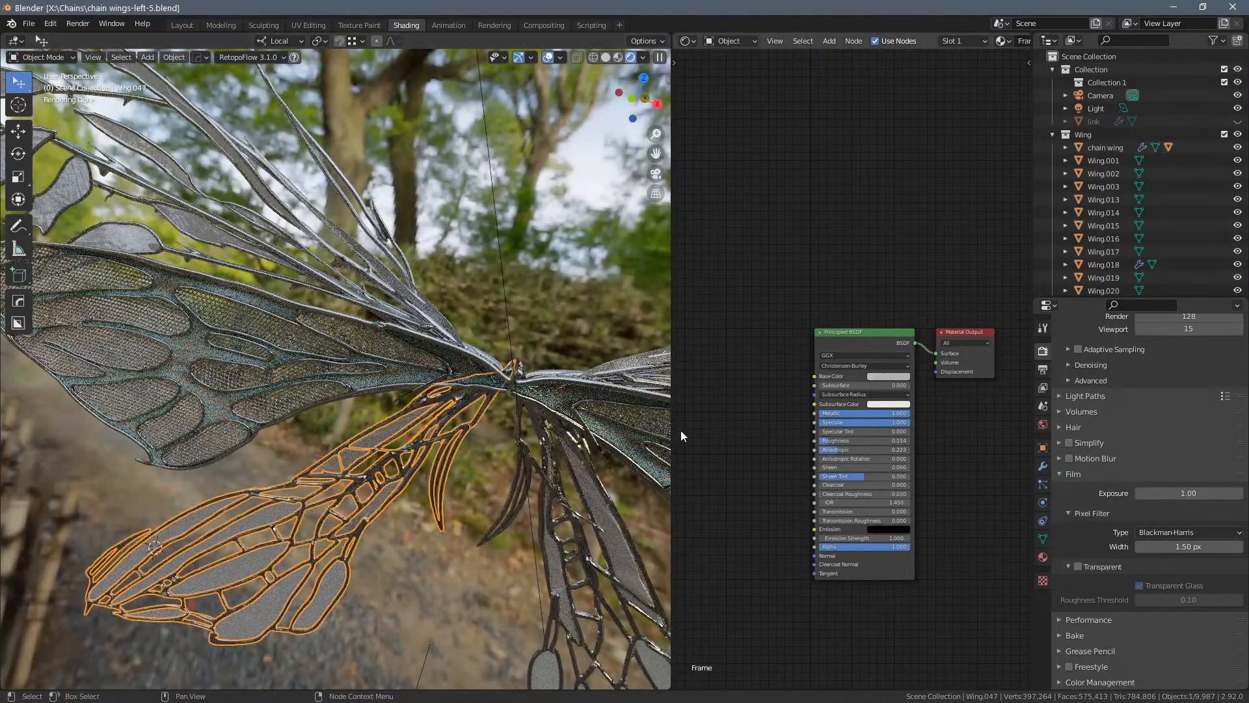
pyautogui.press('Home')
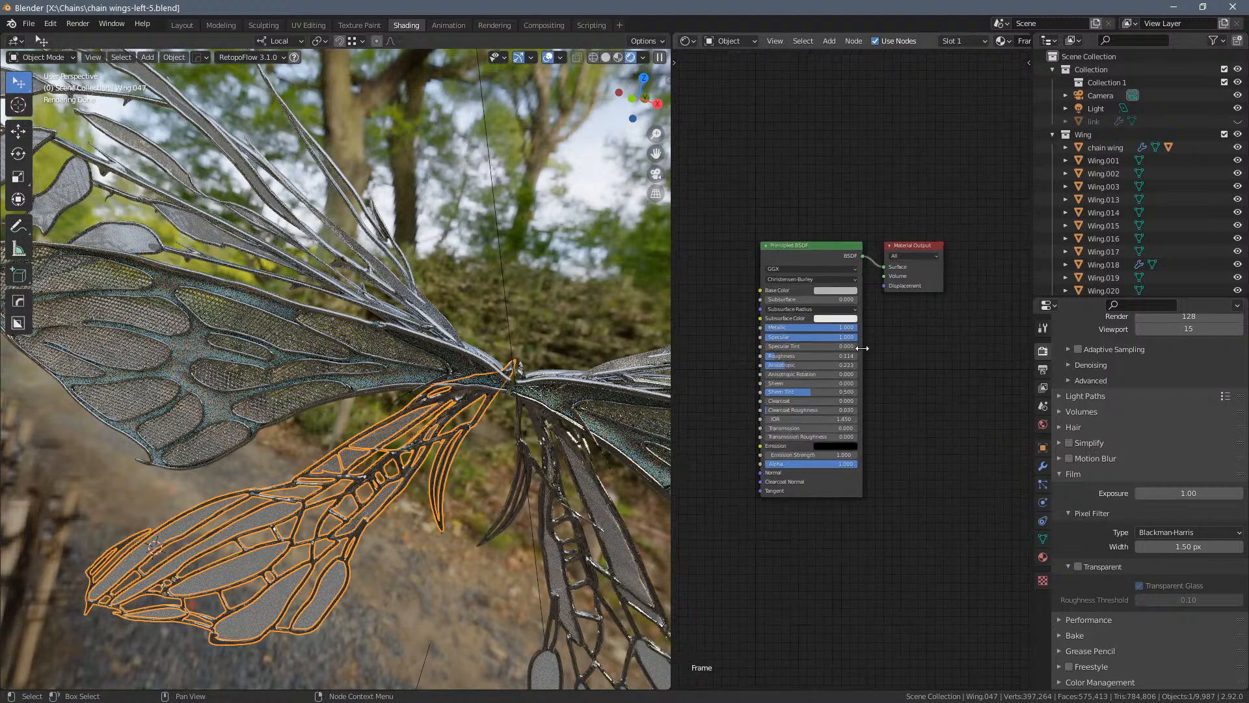
pyautogui.scroll(1, 862, 348)
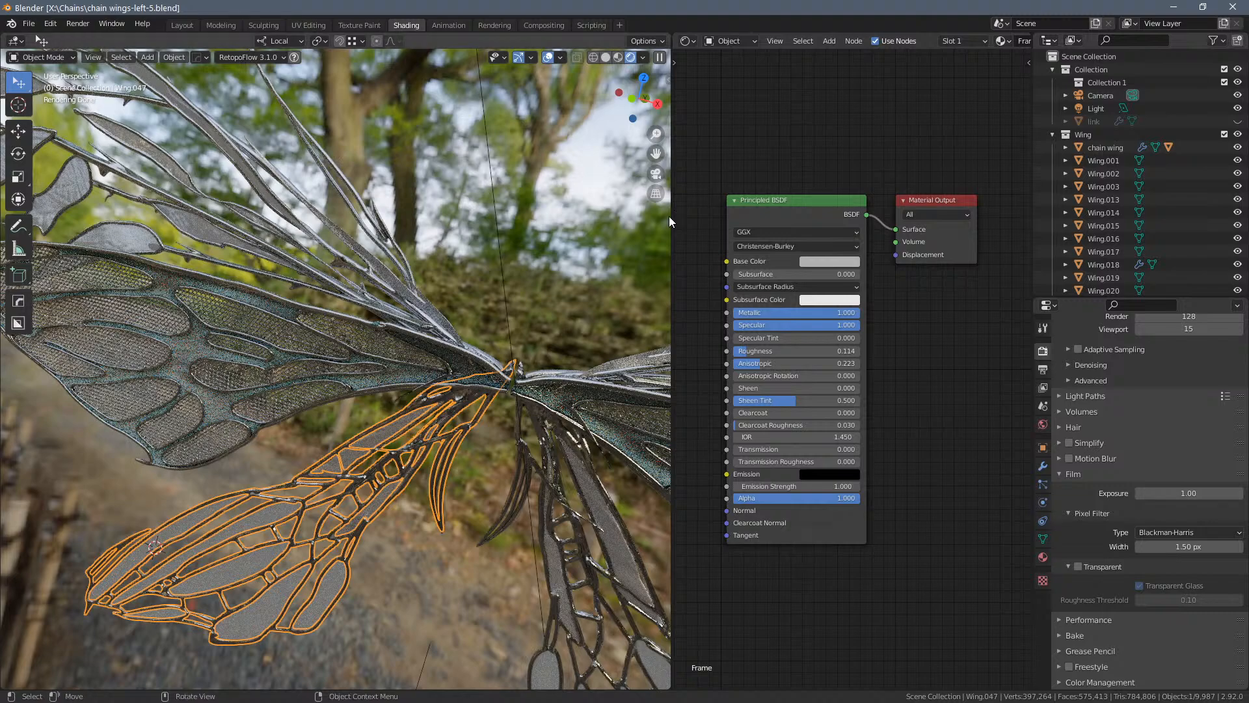
pyautogui.moveTo(670, 216); pyautogui.dragTo(529, 248)
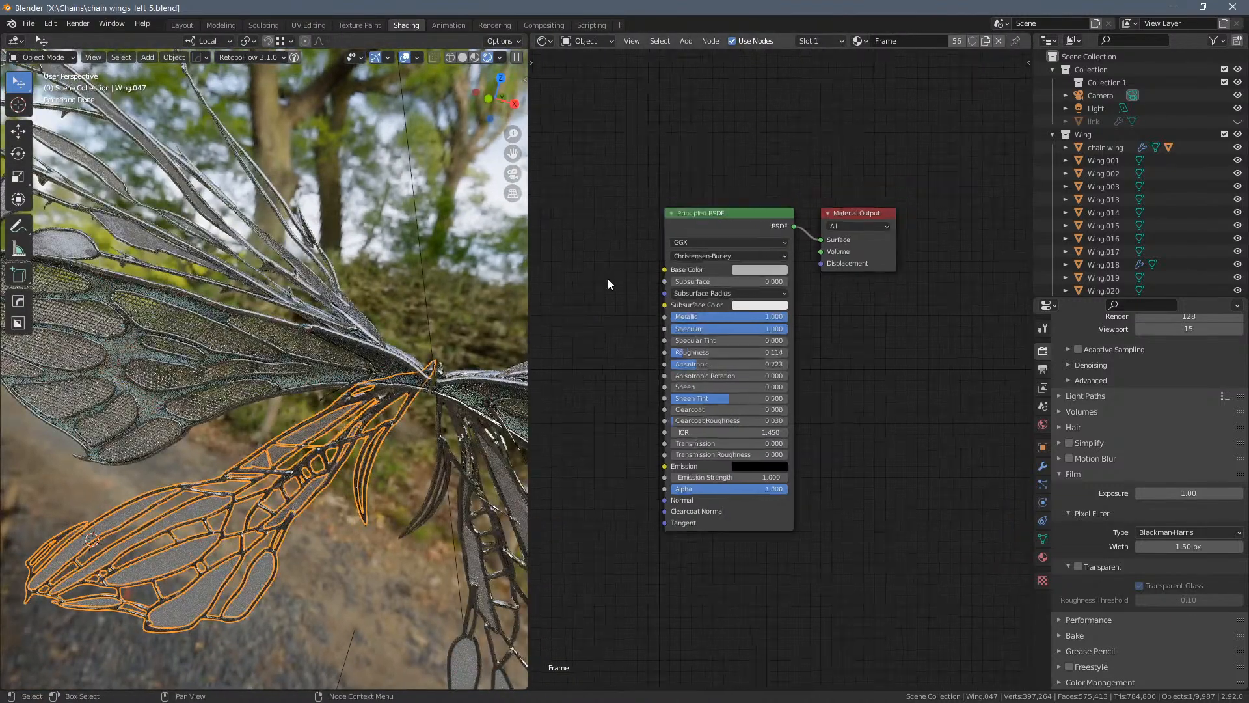
# Examine the Color Spot and Wing Sheet materials by selecting a panel of the lower wing for each
pyautogui.click(280, 456)
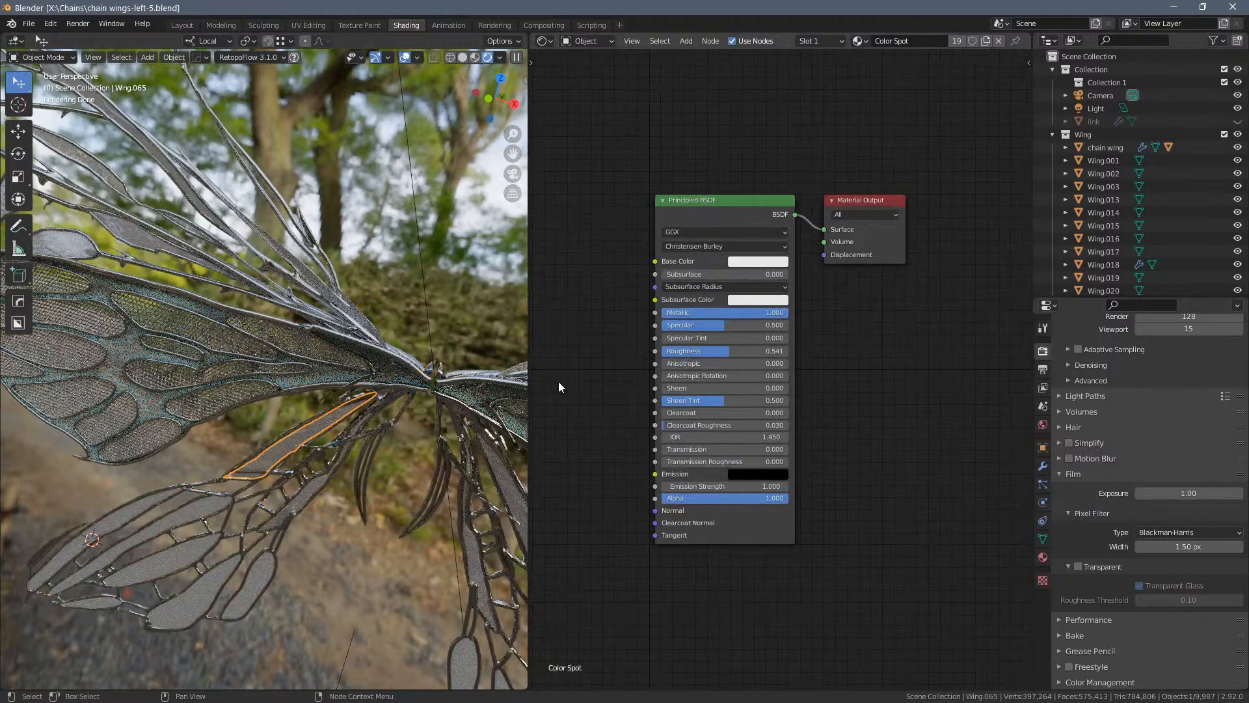
pyautogui.press('Home')
pyautogui.click(200, 553)
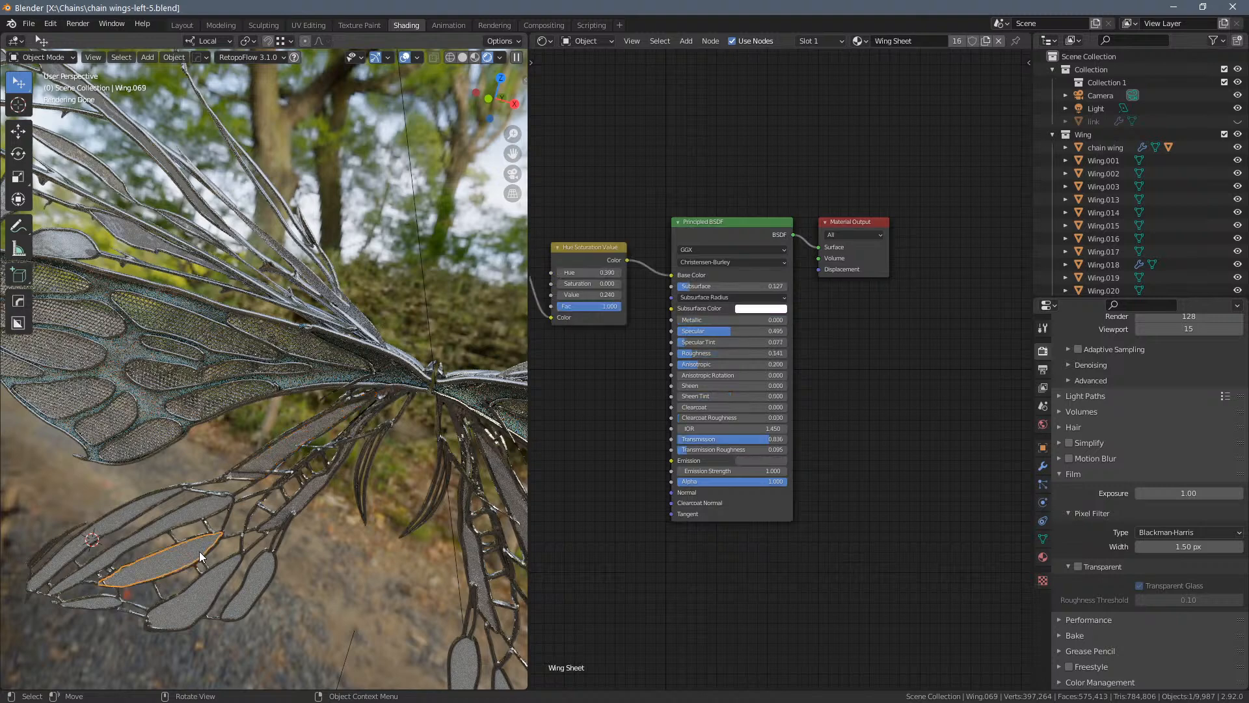
pyautogui.press('Home')
pyautogui.scroll(3, 691, 425)
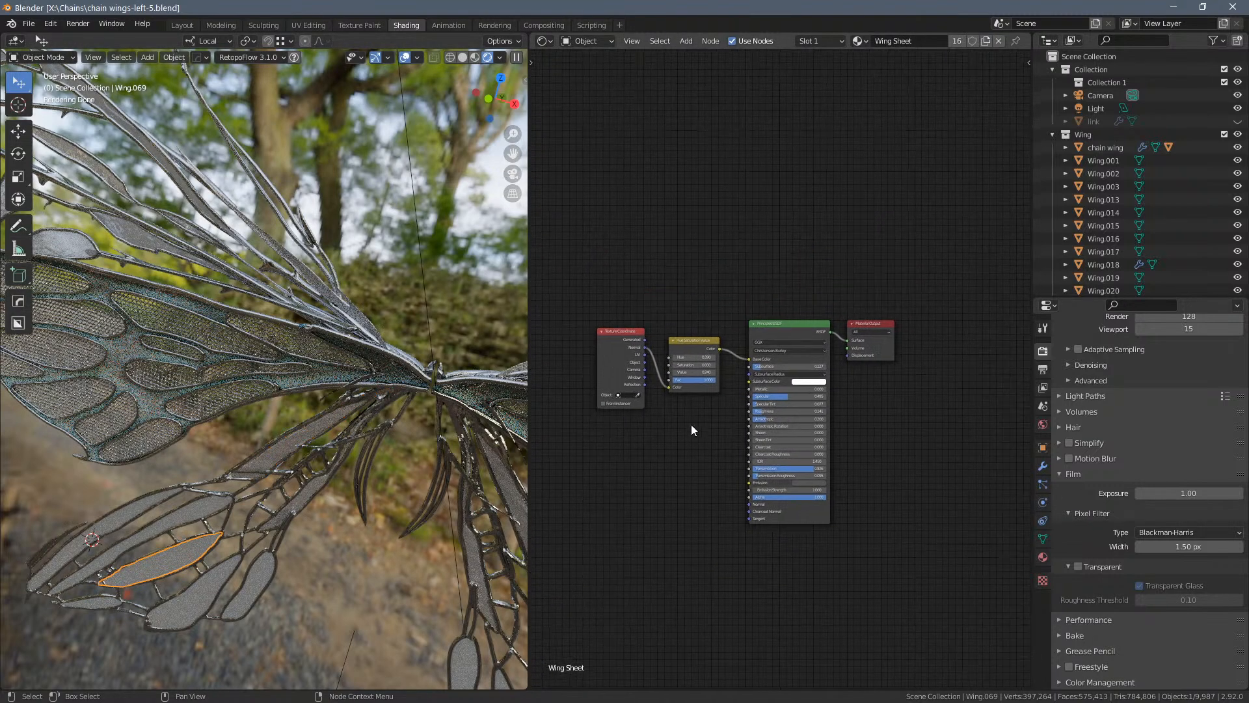
pyautogui.scroll(2, 651, 463)
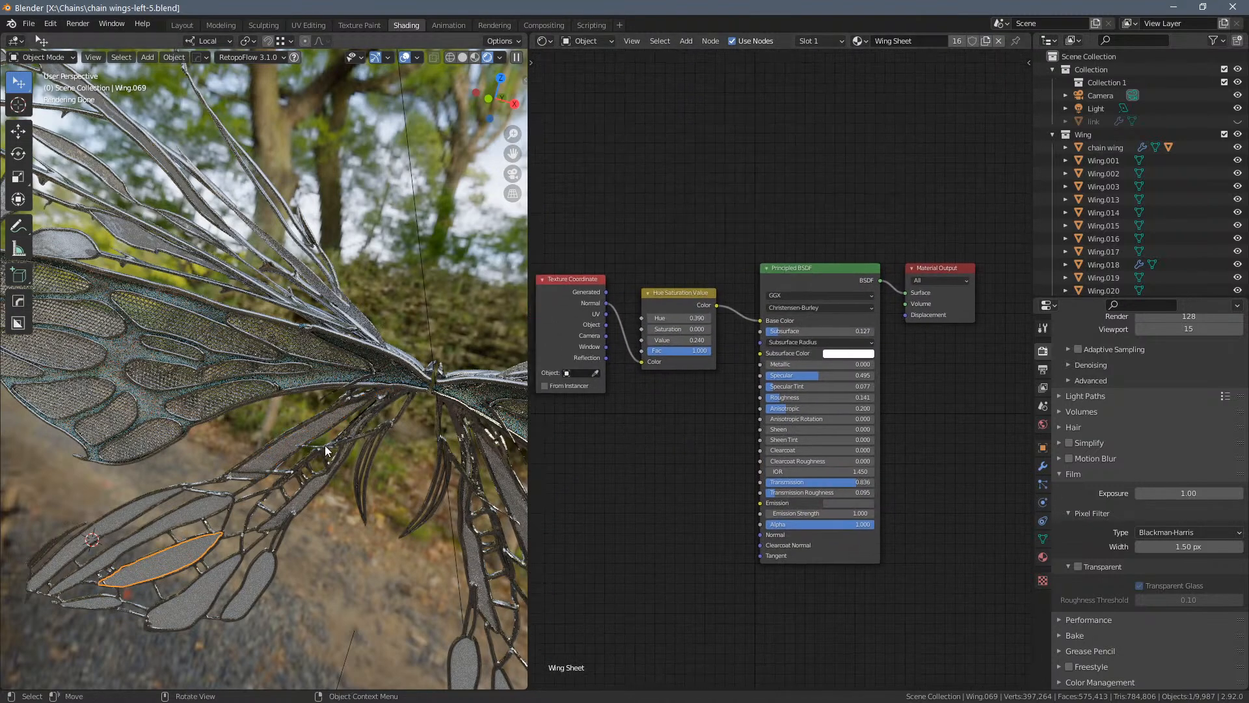
# Select the lower wing's frame again and lighten the Base Color of its Frame material slightly
pyautogui.click(257, 510)
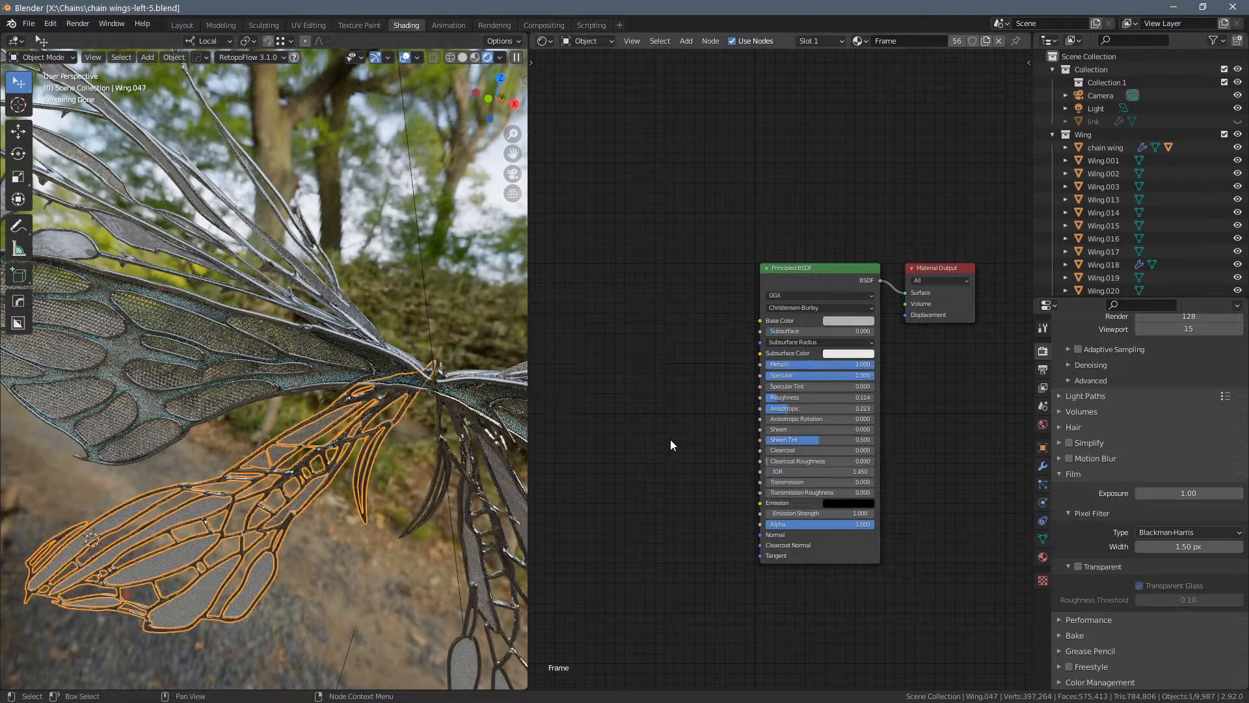
pyautogui.scroll(2, 630, 402)
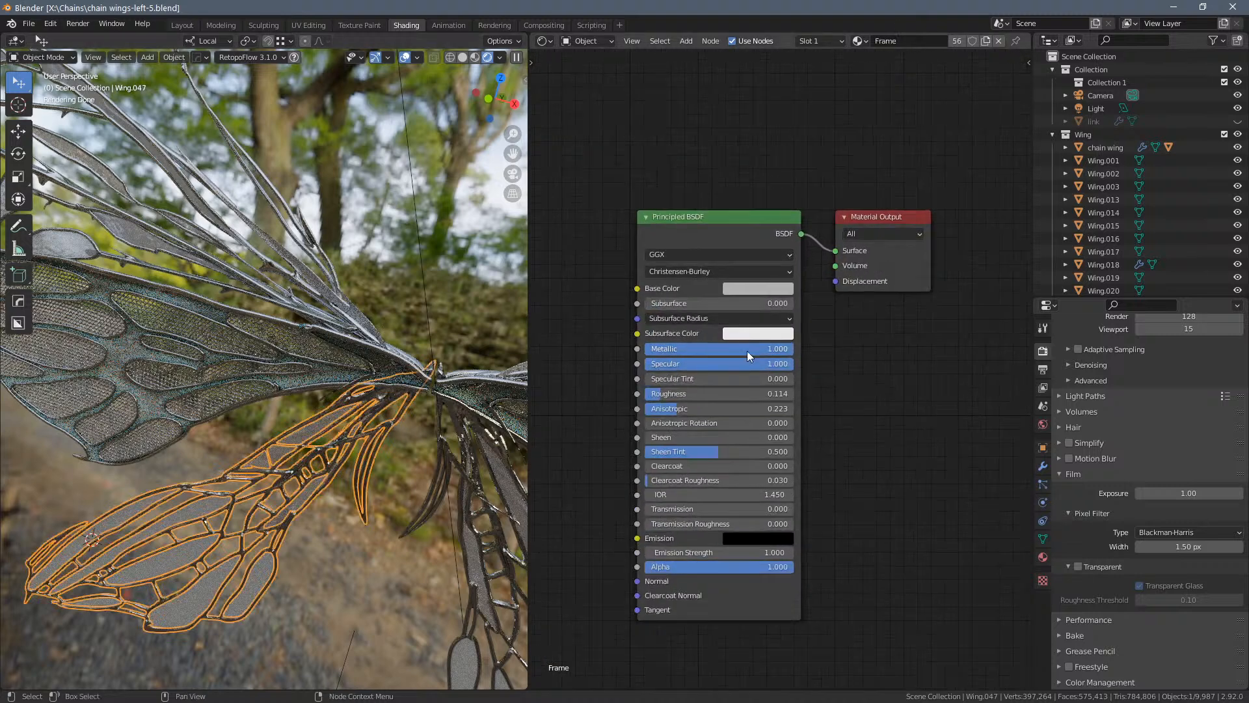
pyautogui.click(763, 287)
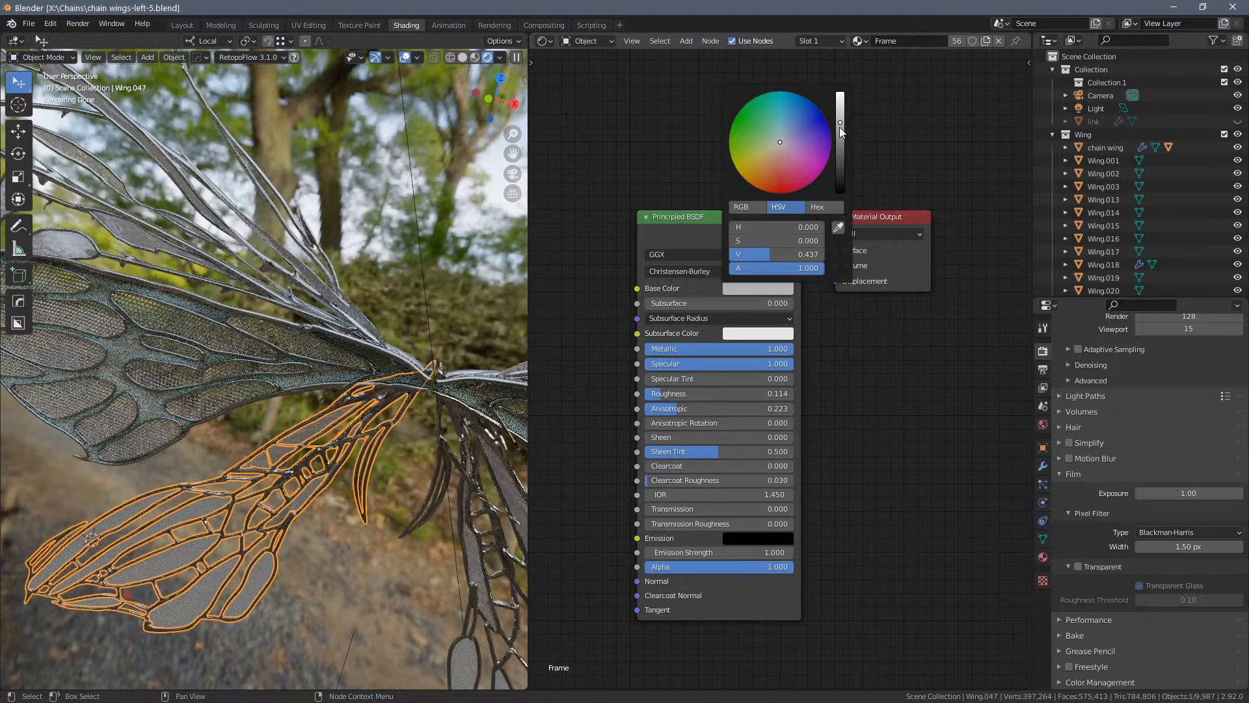
pyautogui.moveTo(839, 132)
pyautogui.mouseDown()
pyautogui.moveTo(839, 192)
pyautogui.moveTo(840, 119)
pyautogui.mouseUp()
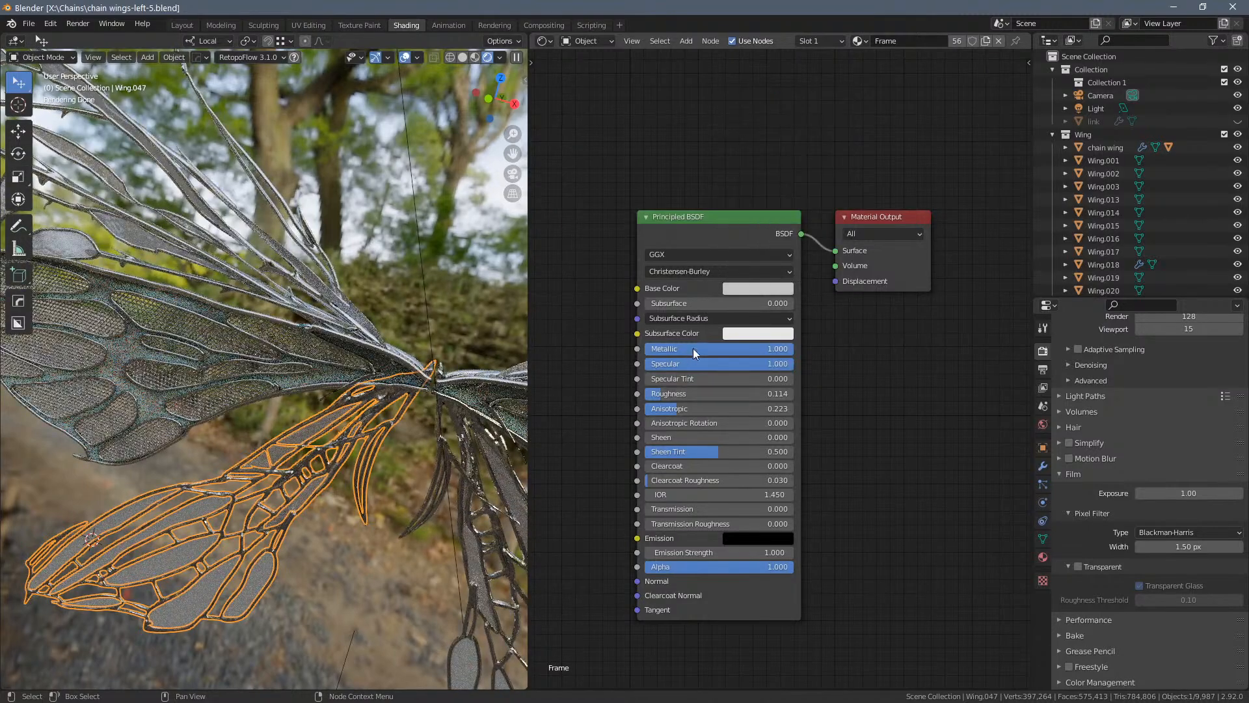
pyautogui.moveTo(721, 349); pyautogui.dragTo(707, 353)
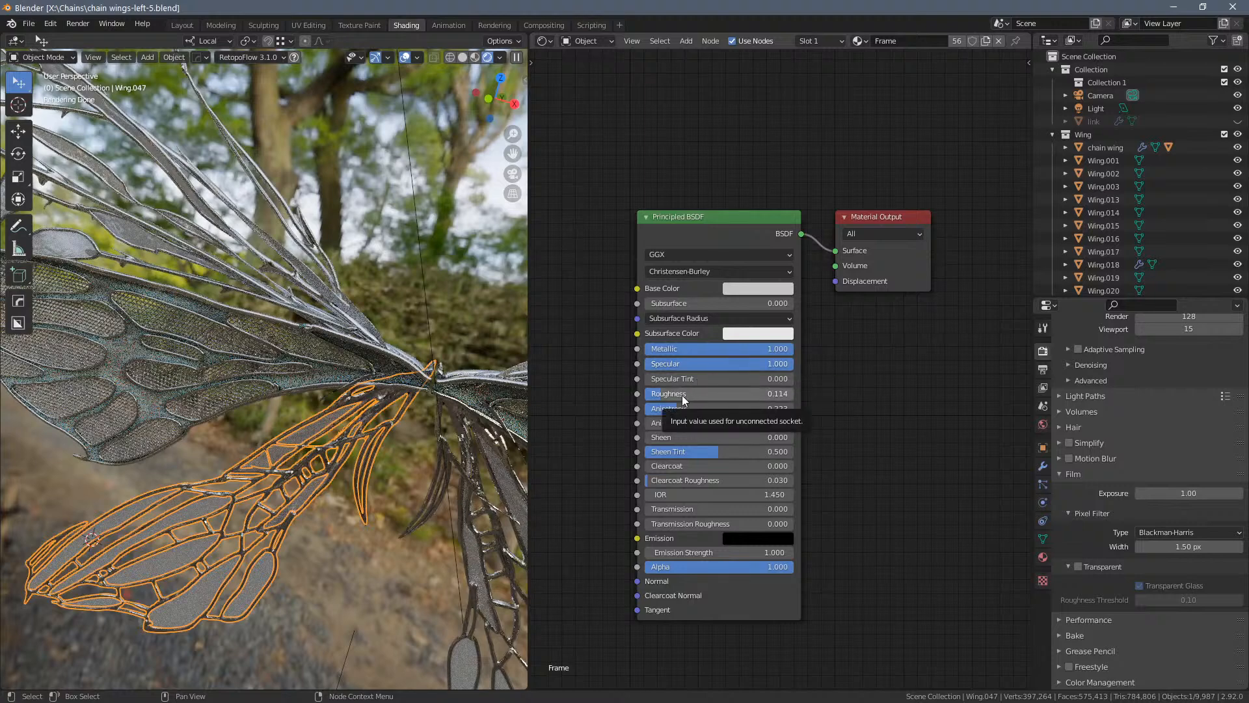
pyautogui.moveTo(681, 394); pyautogui.dragTo(682, 394)
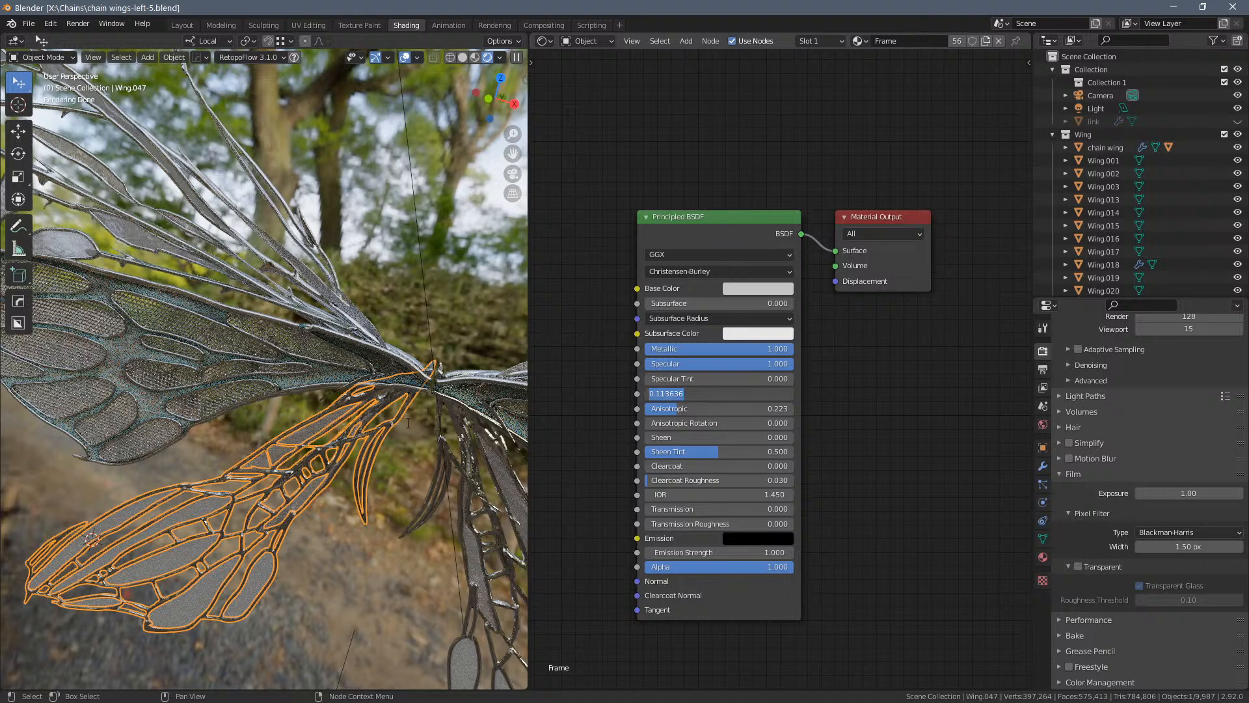
pyautogui.press('Return')
# Clear the selection and examine the metal frame of the lower wing up close
pyautogui.moveTo(408, 445); pyautogui.dragTo(428, 335, button='middle')
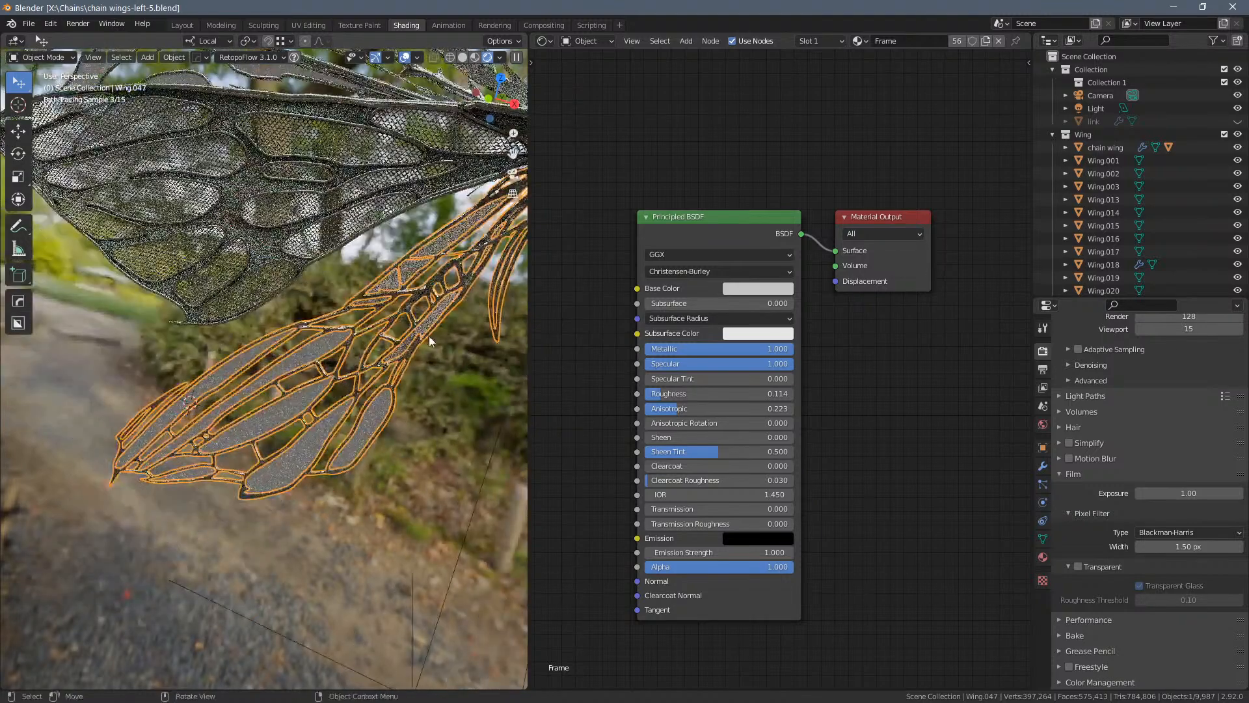
pyautogui.scroll(6, 428, 335)
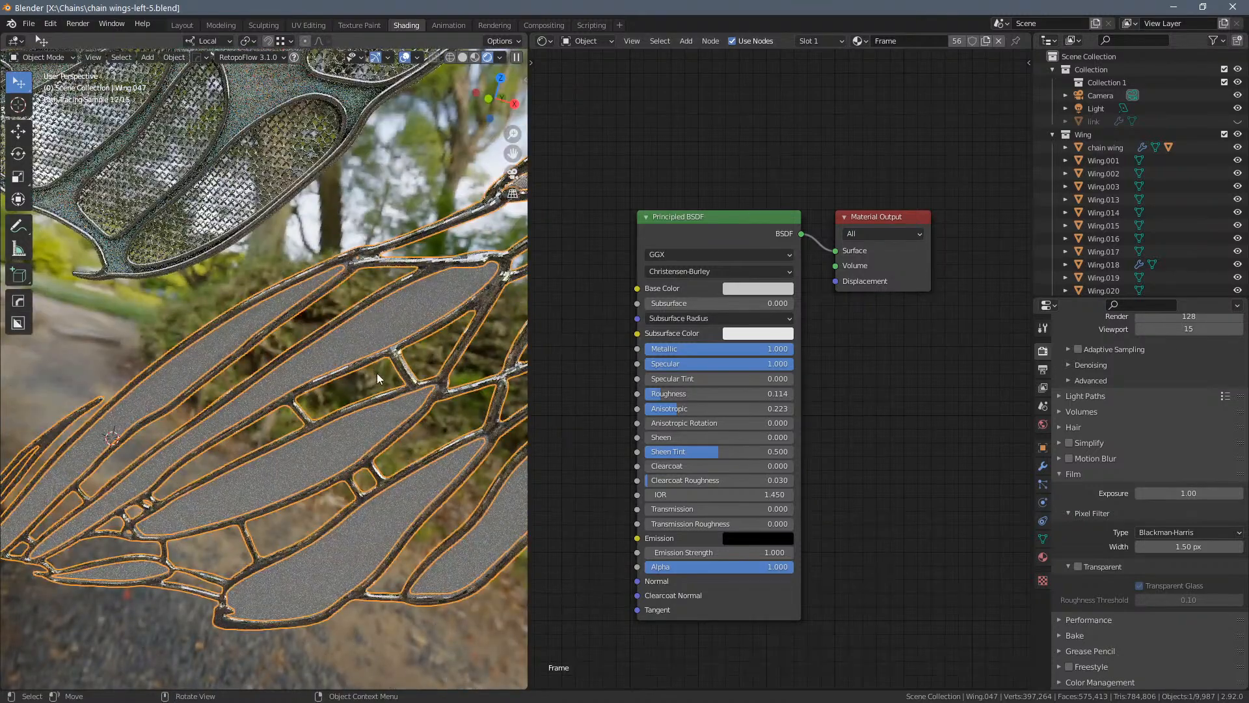
pyautogui.click(346, 198)
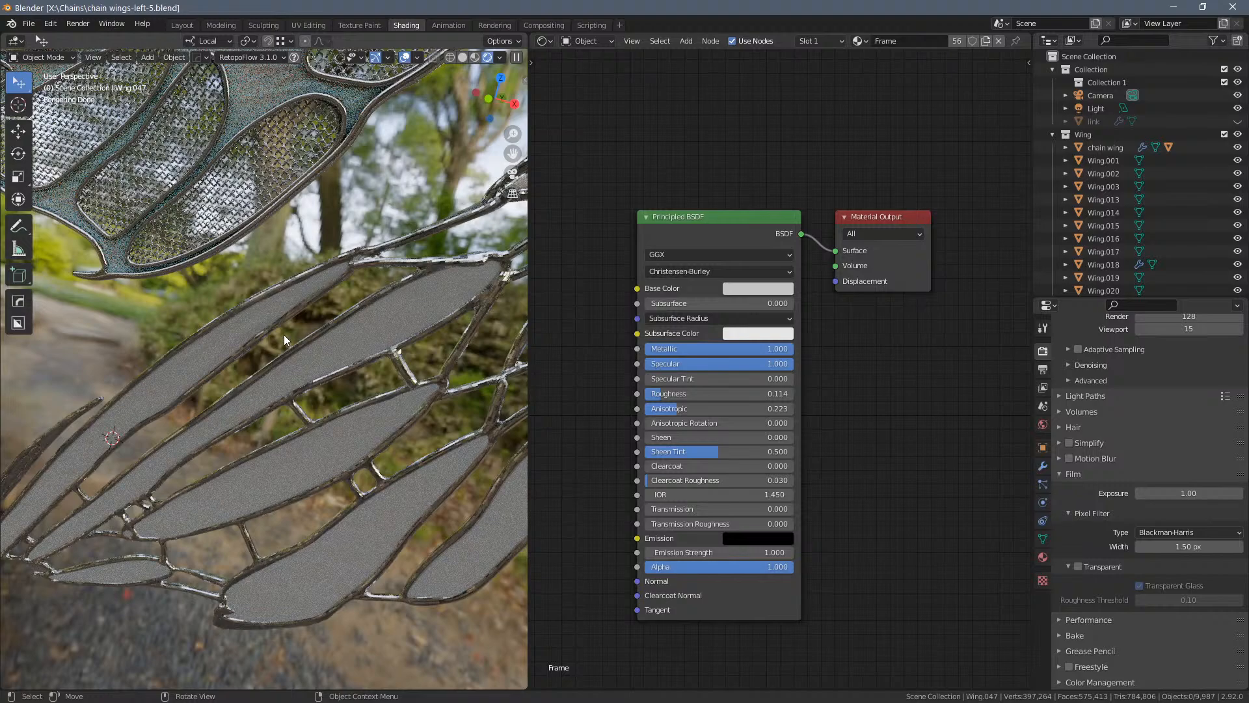
pyautogui.moveTo(283, 334); pyautogui.dragTo(300, 336, button='middle')
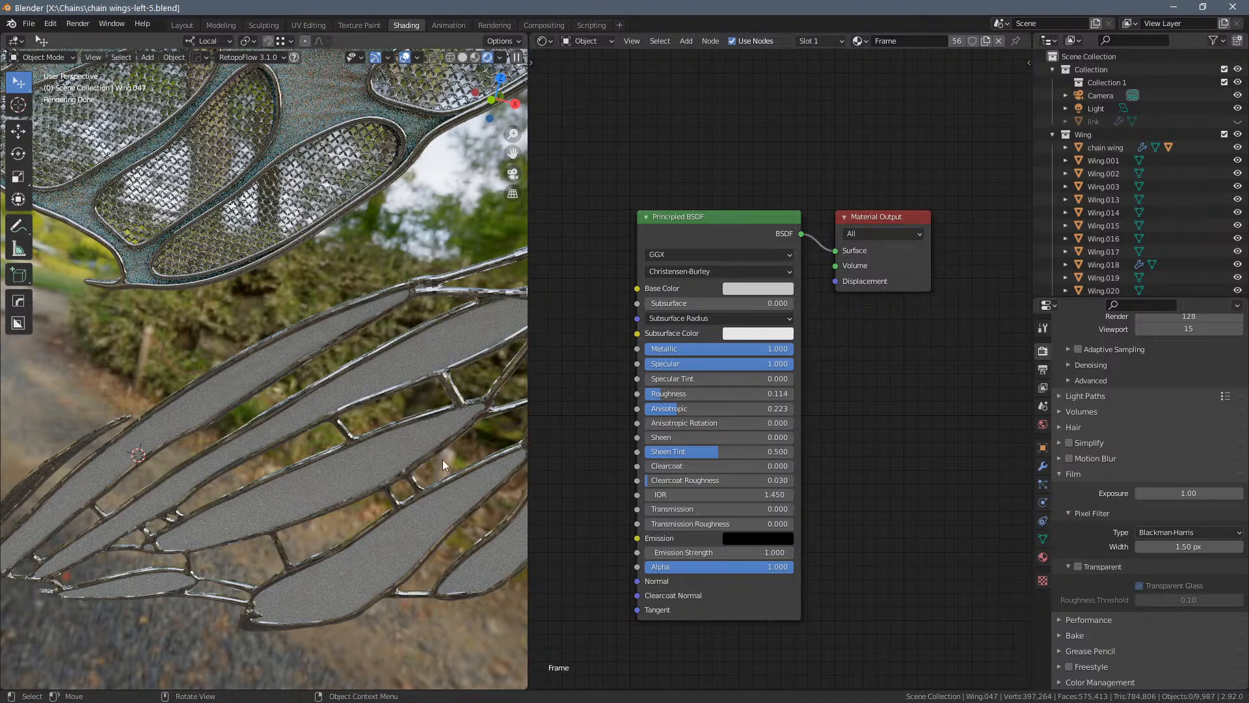
# Select a lower wing panel and preview the Texture Coordinate node's Generated and Normal outputs in the Wing Sheet material
pyautogui.click(409, 454)
pyautogui.scroll(-3, 588, 450)
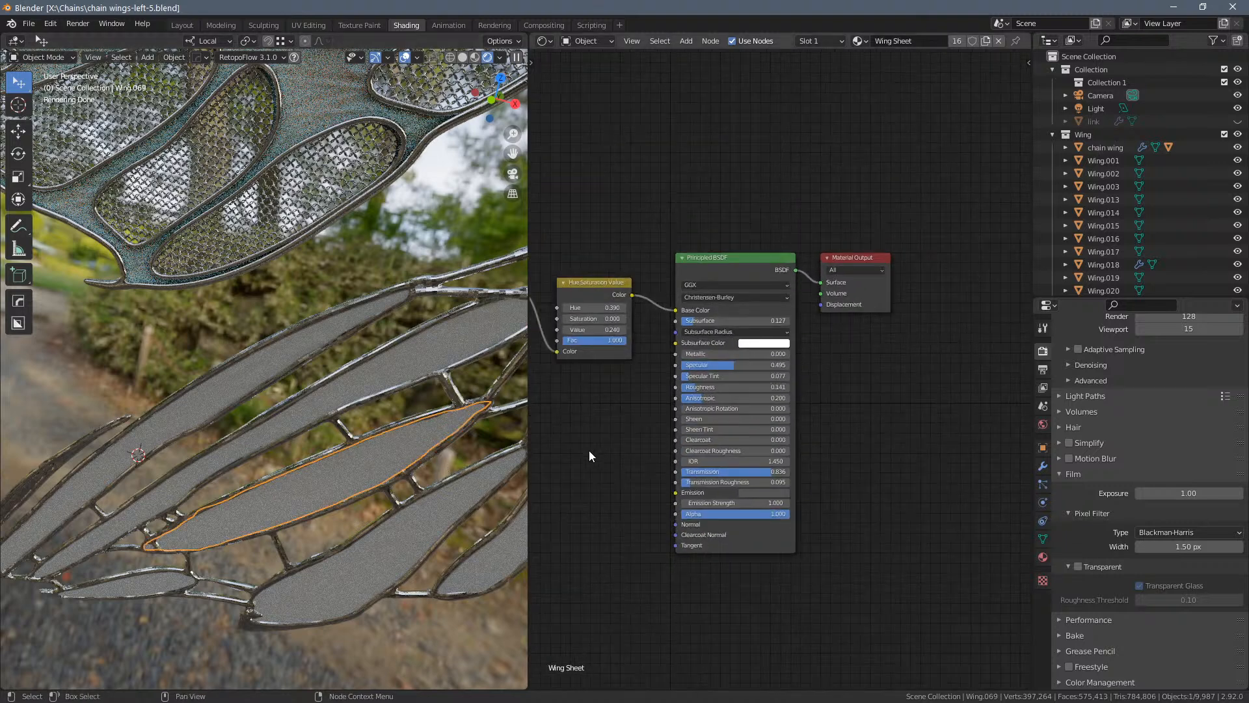
pyautogui.moveTo(582, 438); pyautogui.dragTo(647, 448, button='middle')
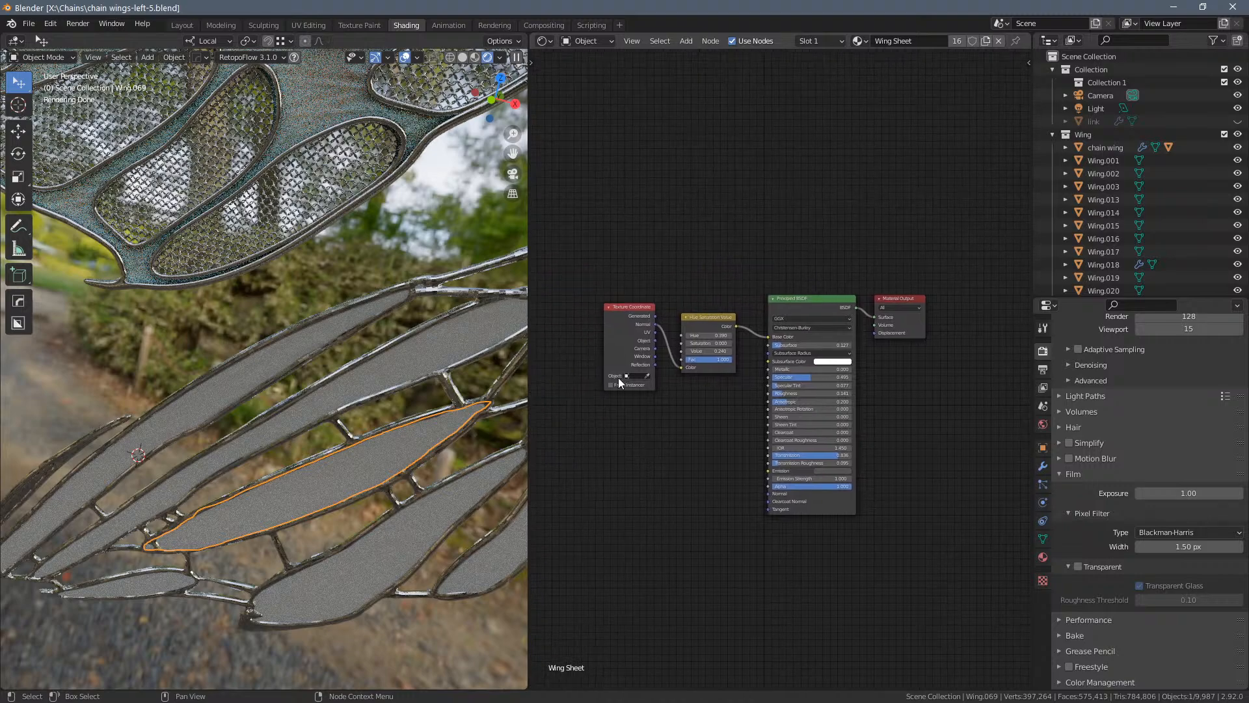
pyautogui.scroll(3, 318, 458)
pyautogui.keyDown('ctrl'); pyautogui.keyDown('shift'); pyautogui.click(635, 311); pyautogui.keyUp('shift'); pyautogui.keyUp('ctrl')
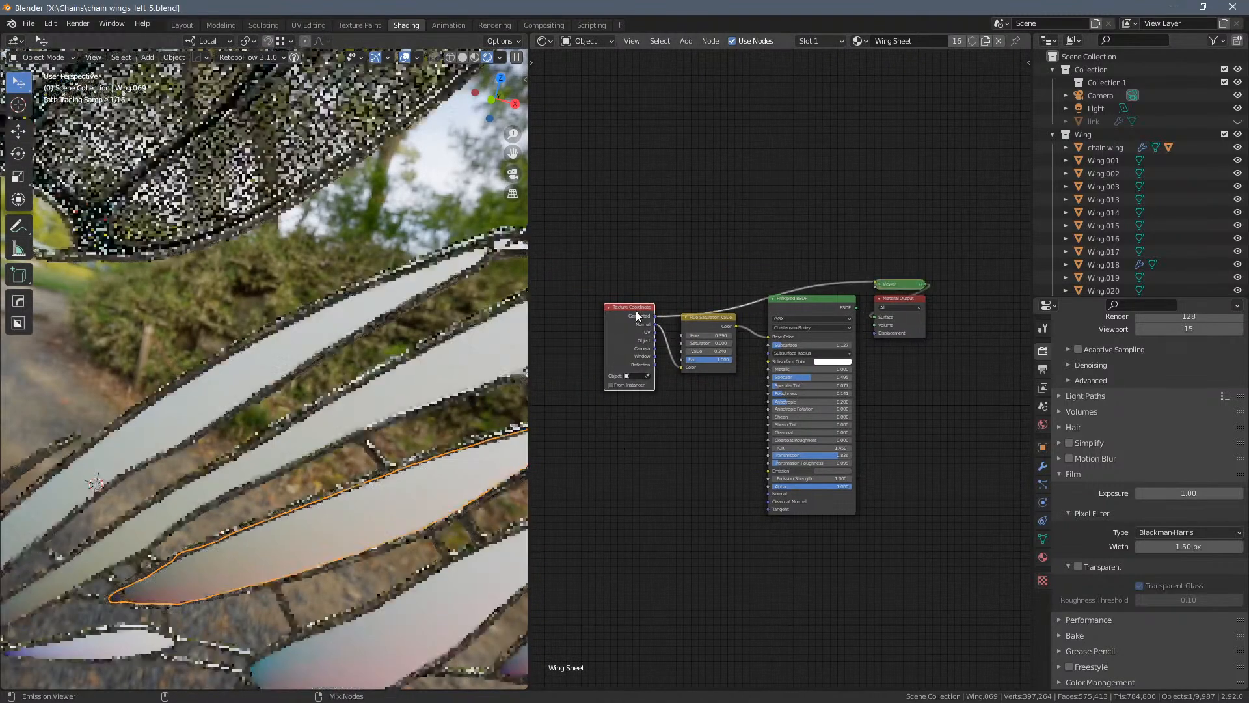
pyautogui.keyDown('ctrl'); pyautogui.keyDown('shift'); pyautogui.click(634, 310); pyautogui.keyUp('shift'); pyautogui.keyUp('ctrl')
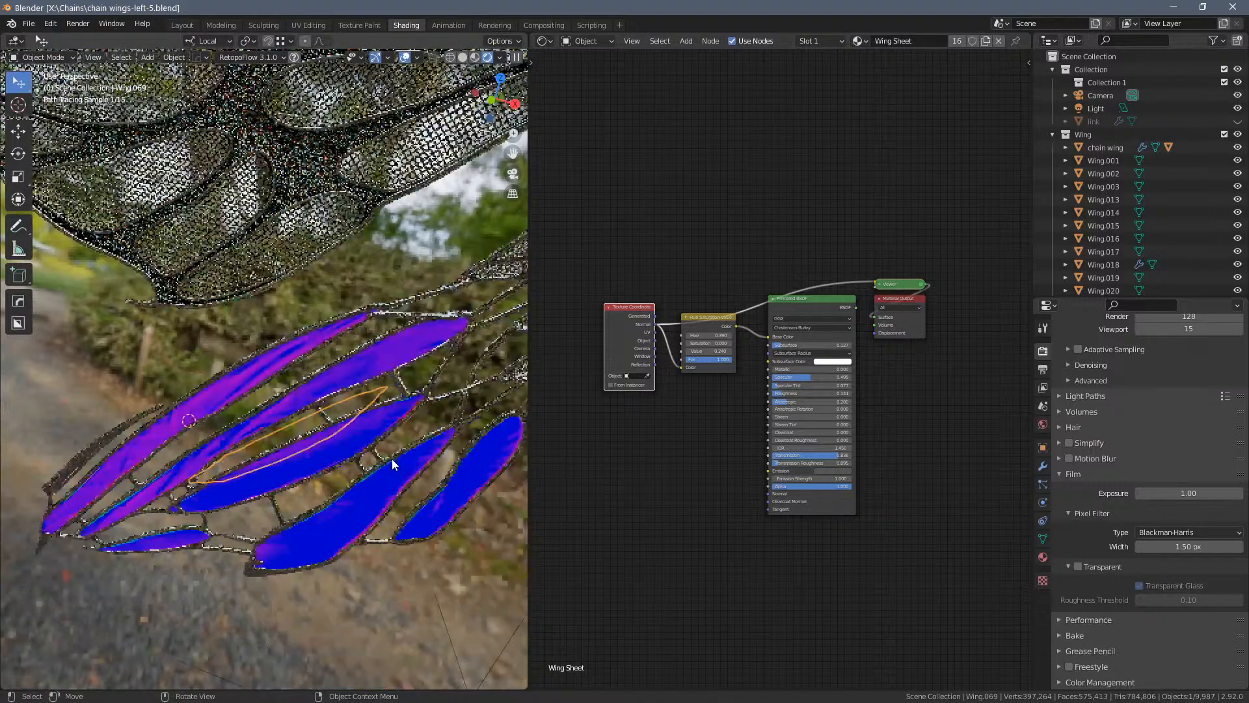
pyautogui.click(376, 431)
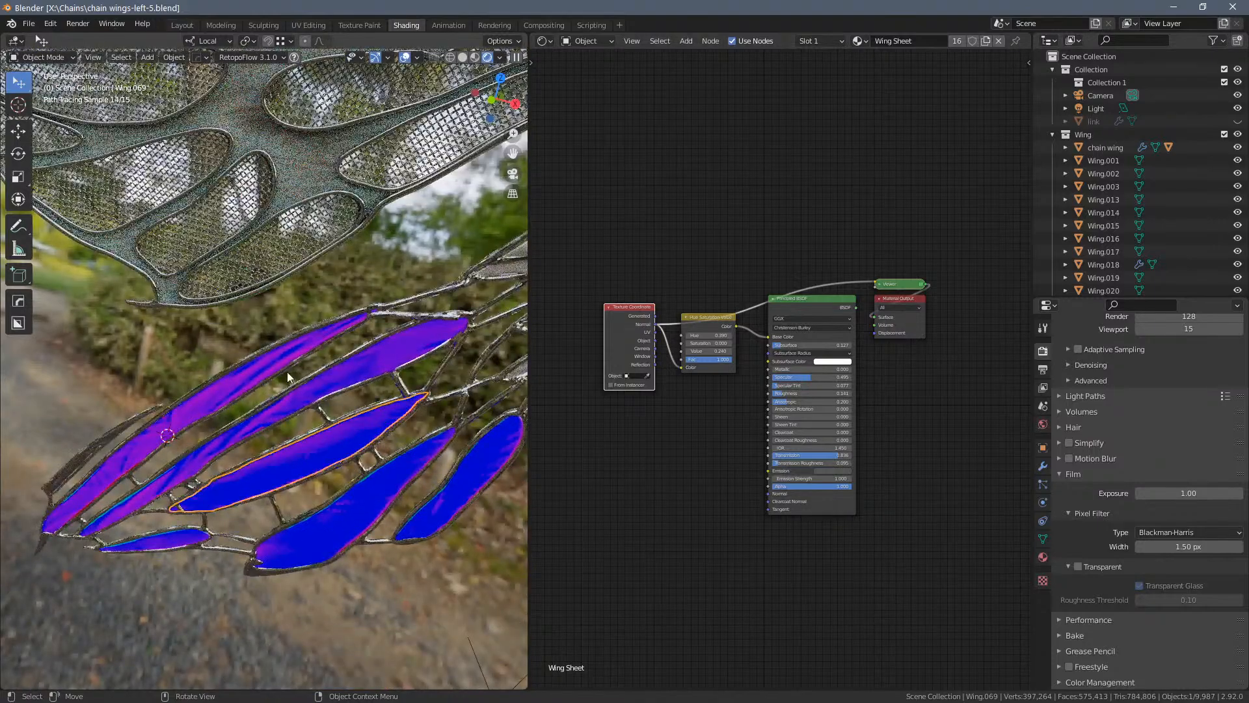
pyautogui.scroll(2, 280, 397)
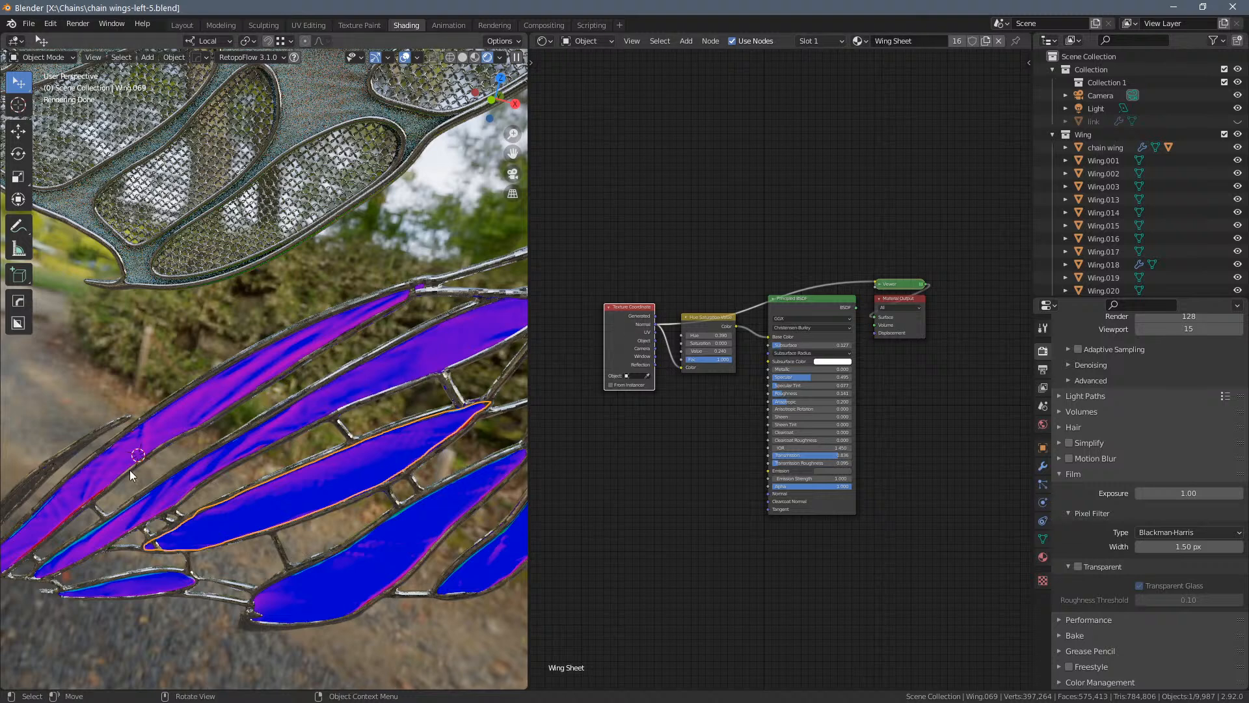
# Reconnect the Principled BSDF to the Wing Sheet's material output and increase the saturation in the Hue Saturation Value node
pyautogui.keyDown('shift'); pyautogui.click(699, 317); pyautogui.keyUp('shift')
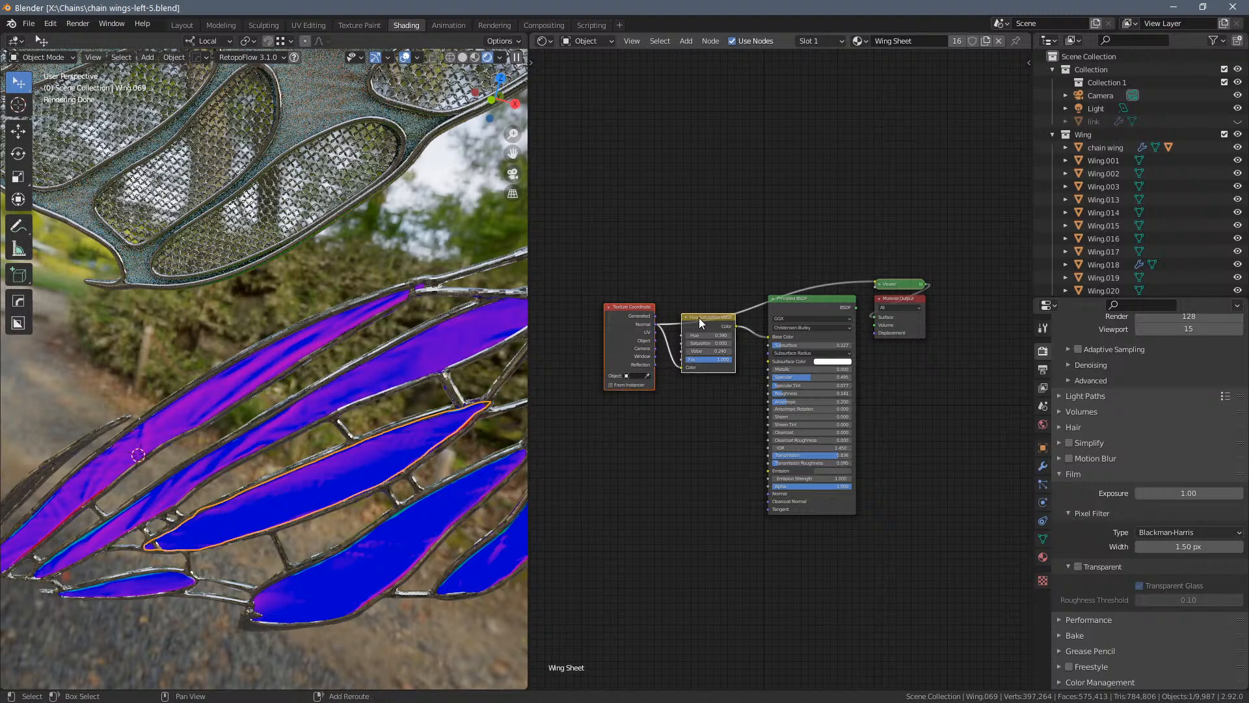
pyautogui.keyDown('shift'); pyautogui.click(820, 300); pyautogui.keyUp('shift')
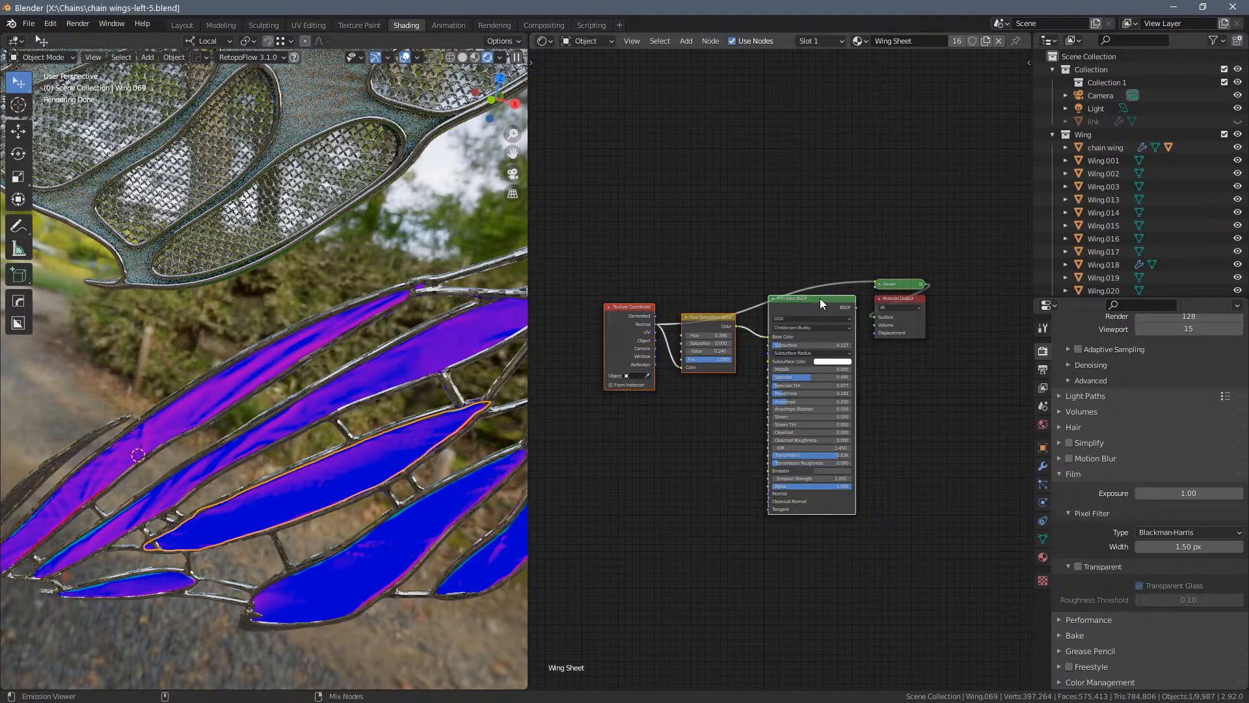
pyautogui.keyDown('ctrl'); pyautogui.keyDown('shift'); pyautogui.click(819, 298); pyautogui.keyUp('shift'); pyautogui.keyUp('ctrl')
pyautogui.moveTo(694, 340)
pyautogui.mouseDown()
pyautogui.moveTo(722, 340)
pyautogui.moveTo(683, 342)
pyautogui.moveTo(735, 351)
pyautogui.moveTo(683, 351)
pyautogui.moveTo(722, 352)
pyautogui.moveTo(729, 335)
pyautogui.moveTo(683, 335)
pyautogui.moveTo(735, 343)
pyautogui.moveTo(701, 344)
pyautogui.mouseUp()
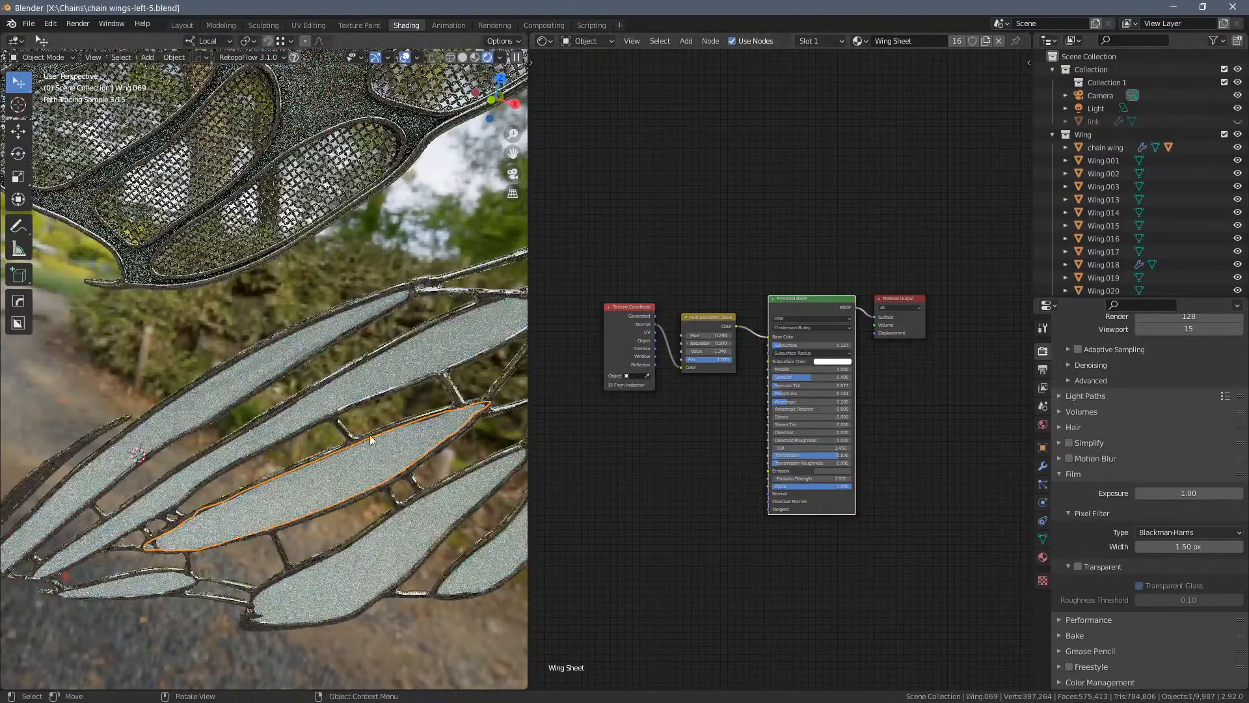
# Undo the last Hue Saturation Value change in the Wing Sheet material and widen the 3D viewport to show the wing bases
pyautogui.hotkey('ctrl', 'z')
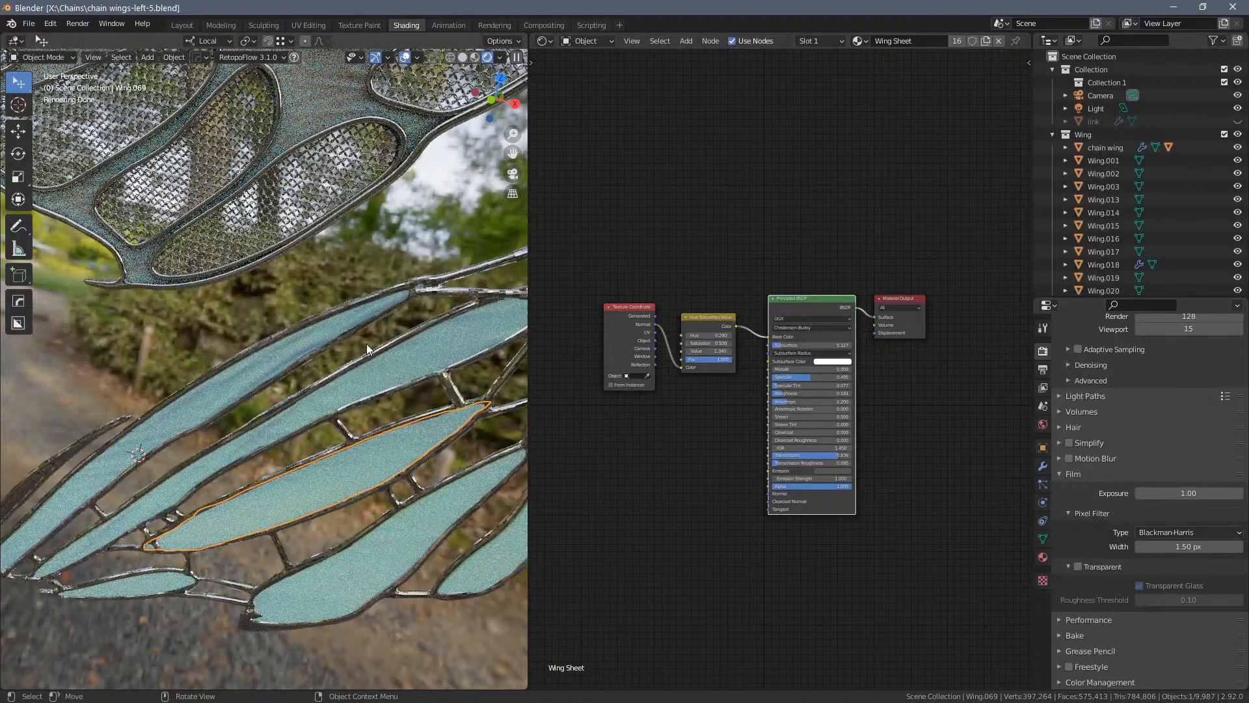
pyautogui.click(419, 400)
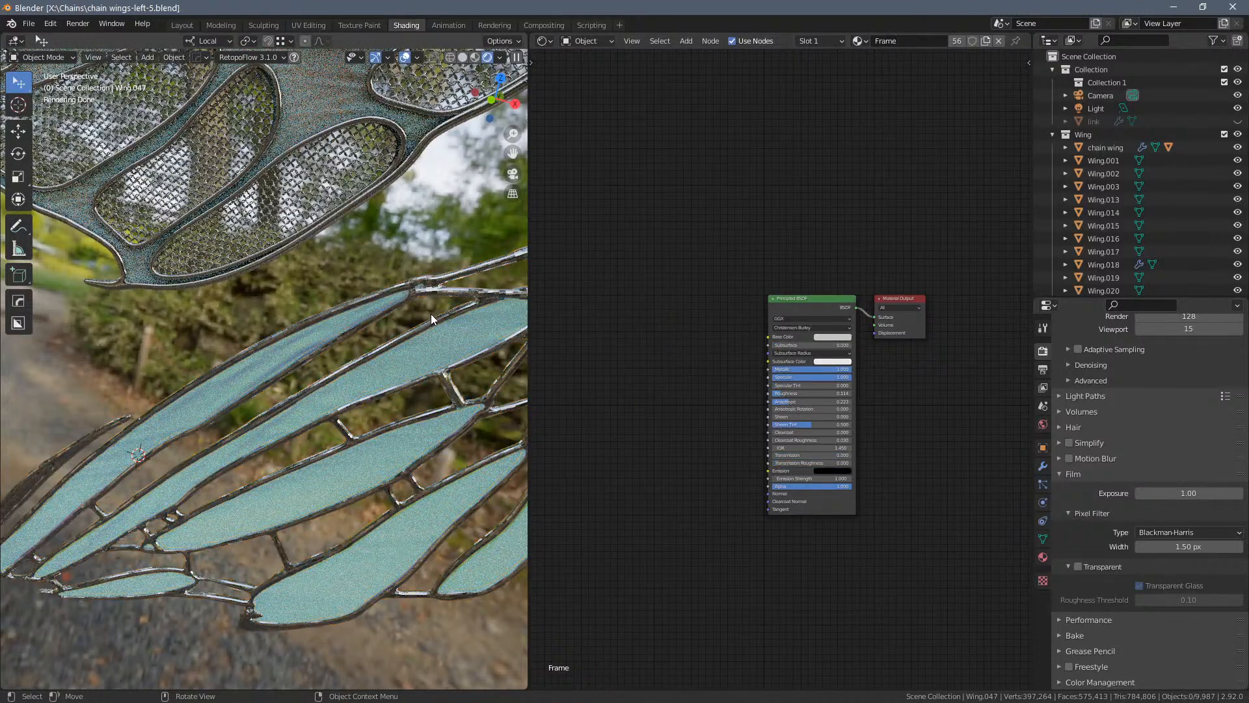
pyautogui.moveTo(401, 362); pyautogui.dragTo(469, 384, button='middle')
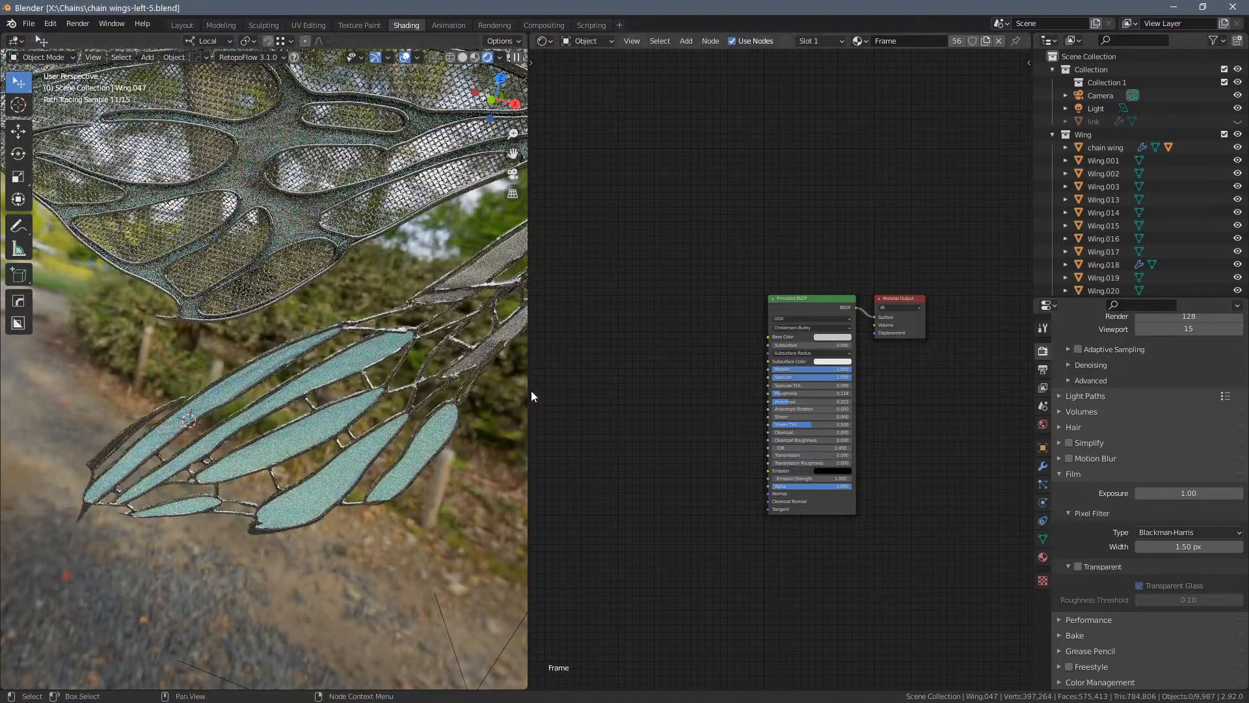
pyautogui.moveTo(528, 396); pyautogui.dragTo(718, 393)
pyautogui.scroll(3, 486, 448)
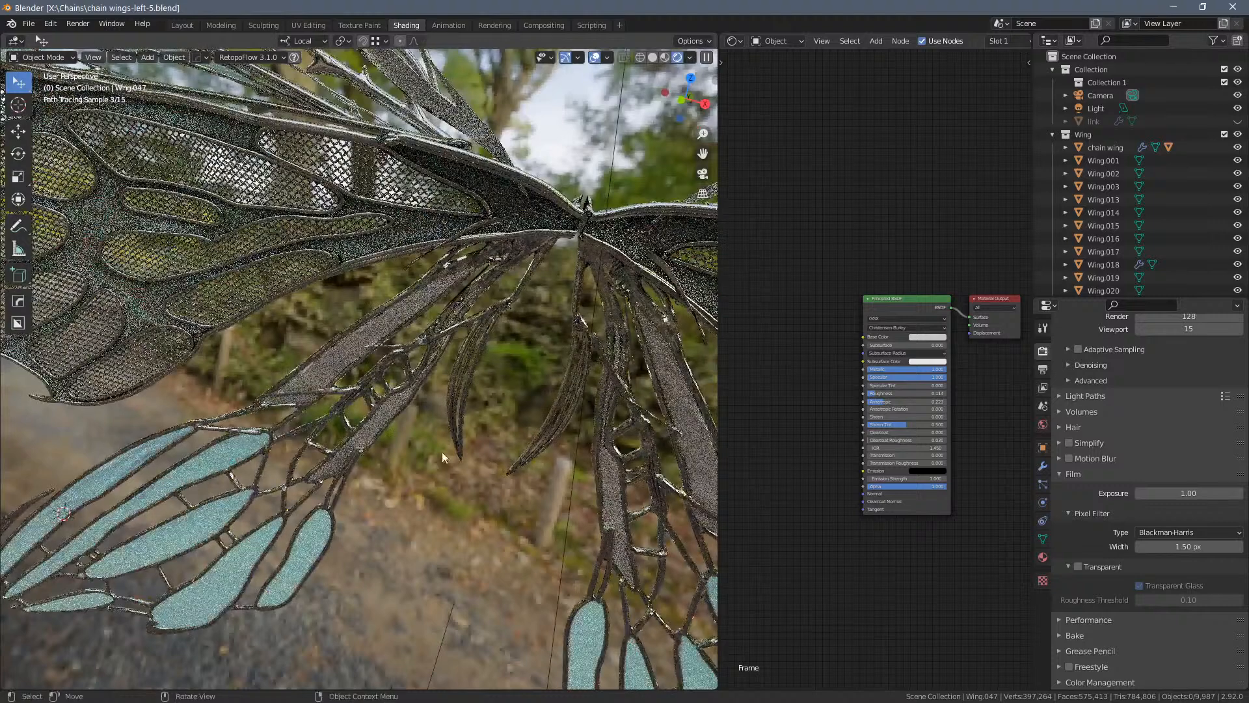
# Select the two long color spot panels near the lower wing's base and change the Color Spot material's Base Color to pale lavender blue
pyautogui.click(341, 360)
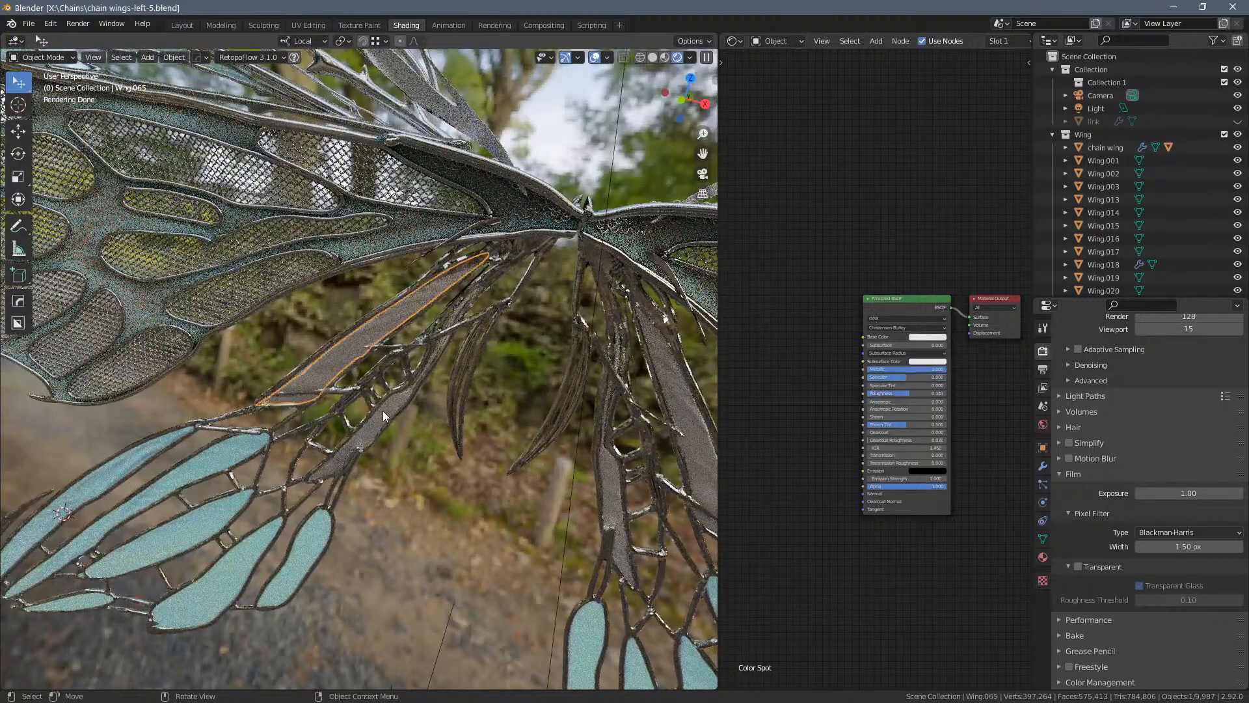
pyautogui.keyDown('shift'); pyautogui.click(382, 412); pyautogui.keyUp('shift')
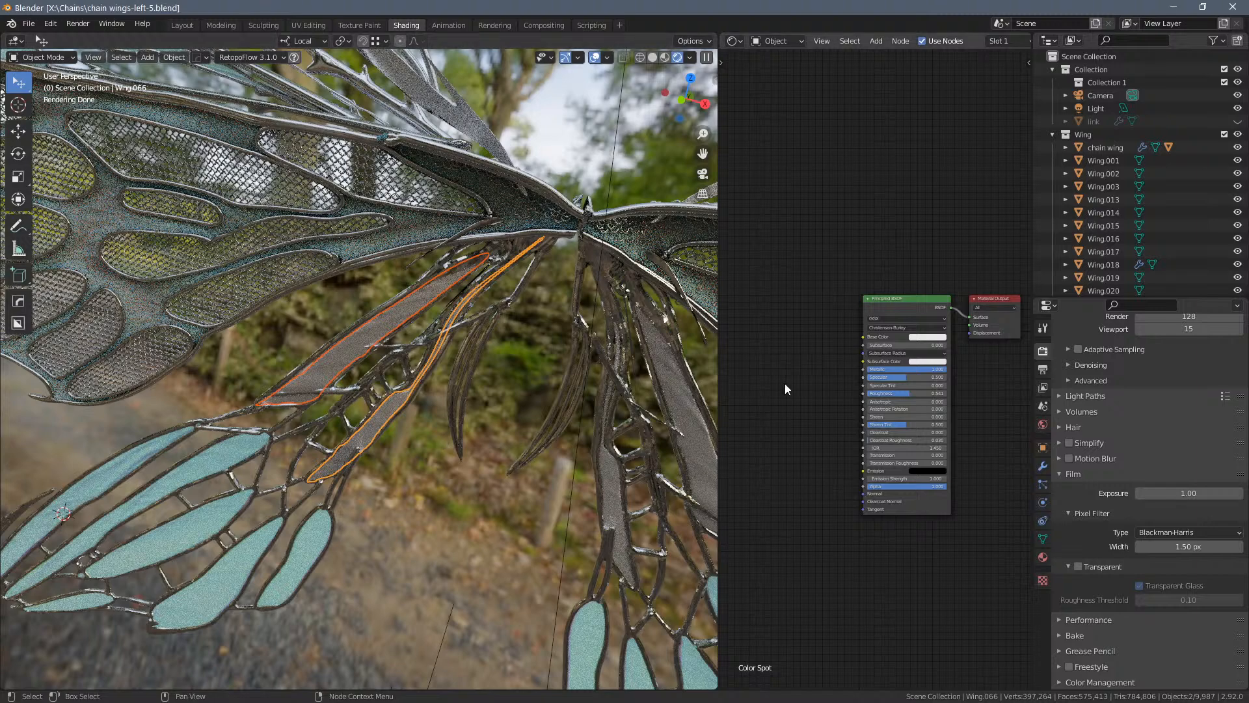
pyautogui.click(925, 337)
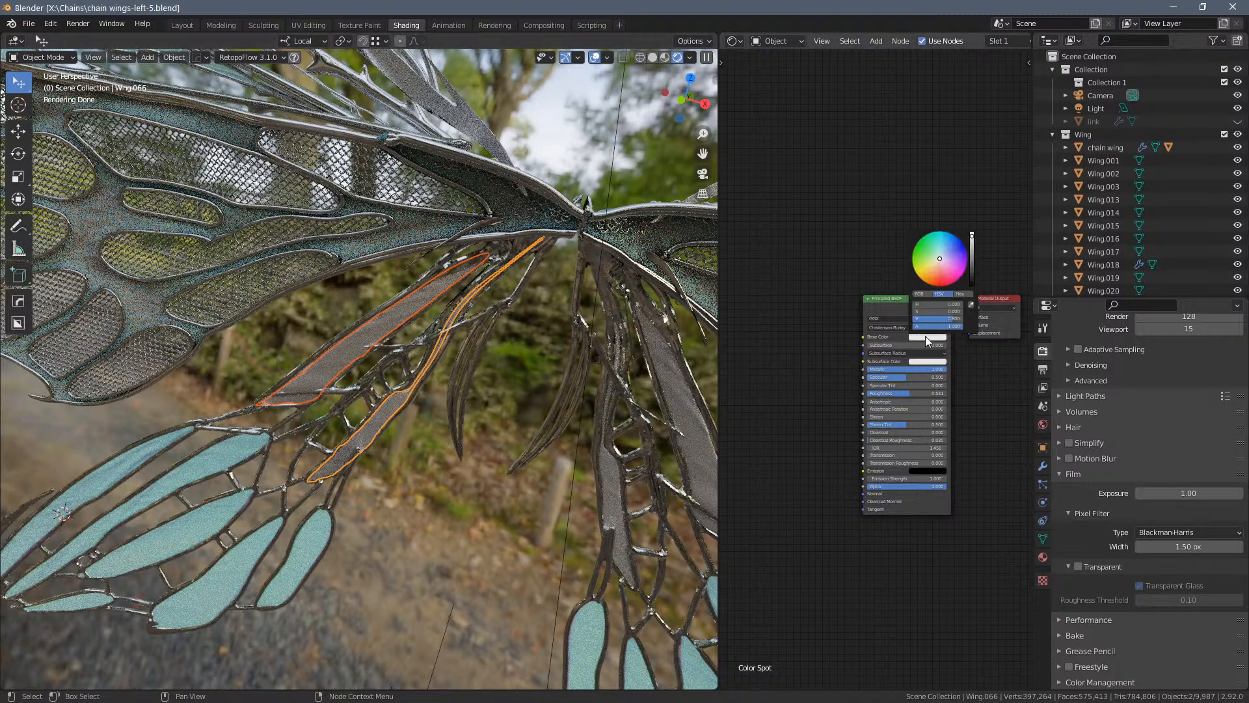
pyautogui.click(943, 278)
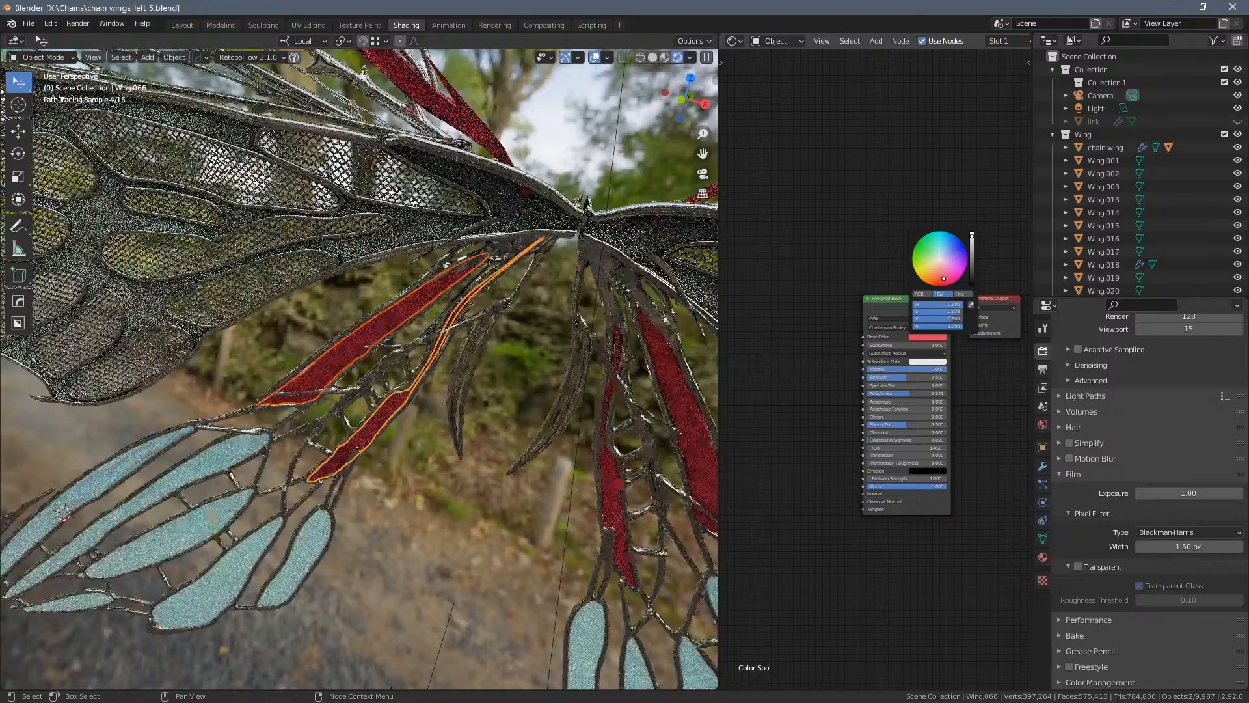
pyautogui.click(949, 258)
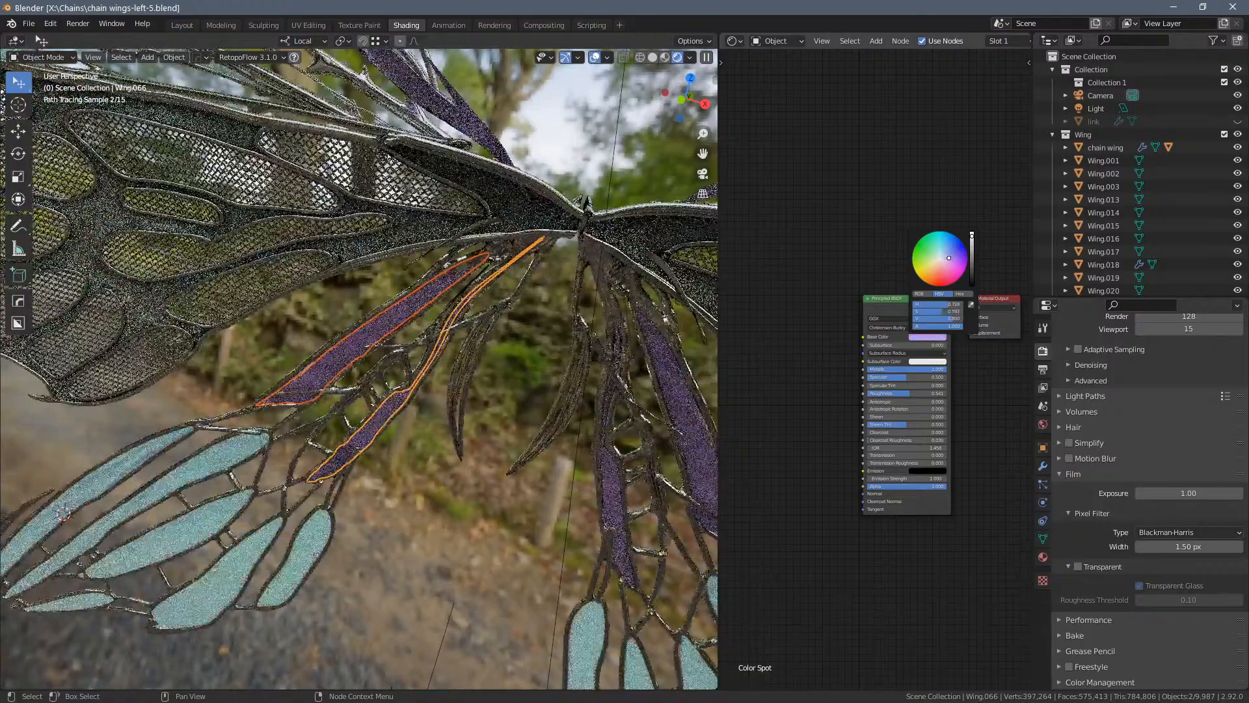
pyautogui.click(946, 257)
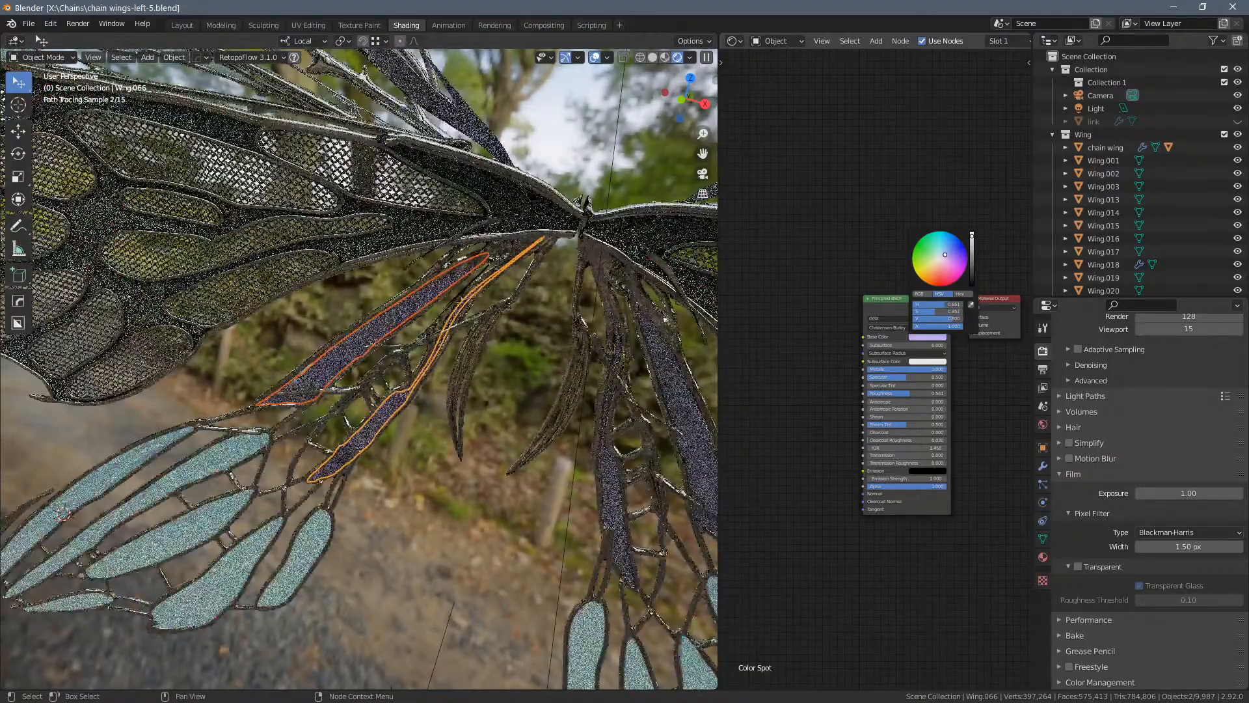
pyautogui.click(946, 253)
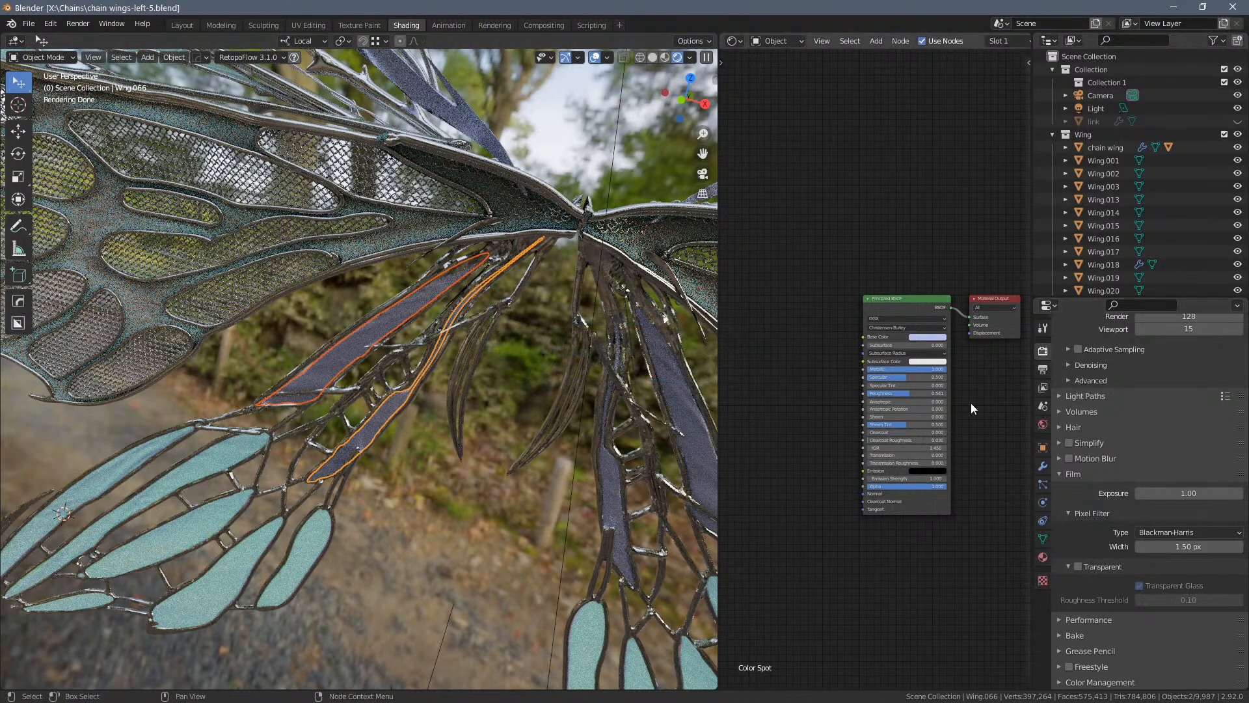
# Try a Transmission of 1.000 and a lower one on the Color Spot material, toggling the film's Transparent option in between
pyautogui.scroll(5, 319, 432)
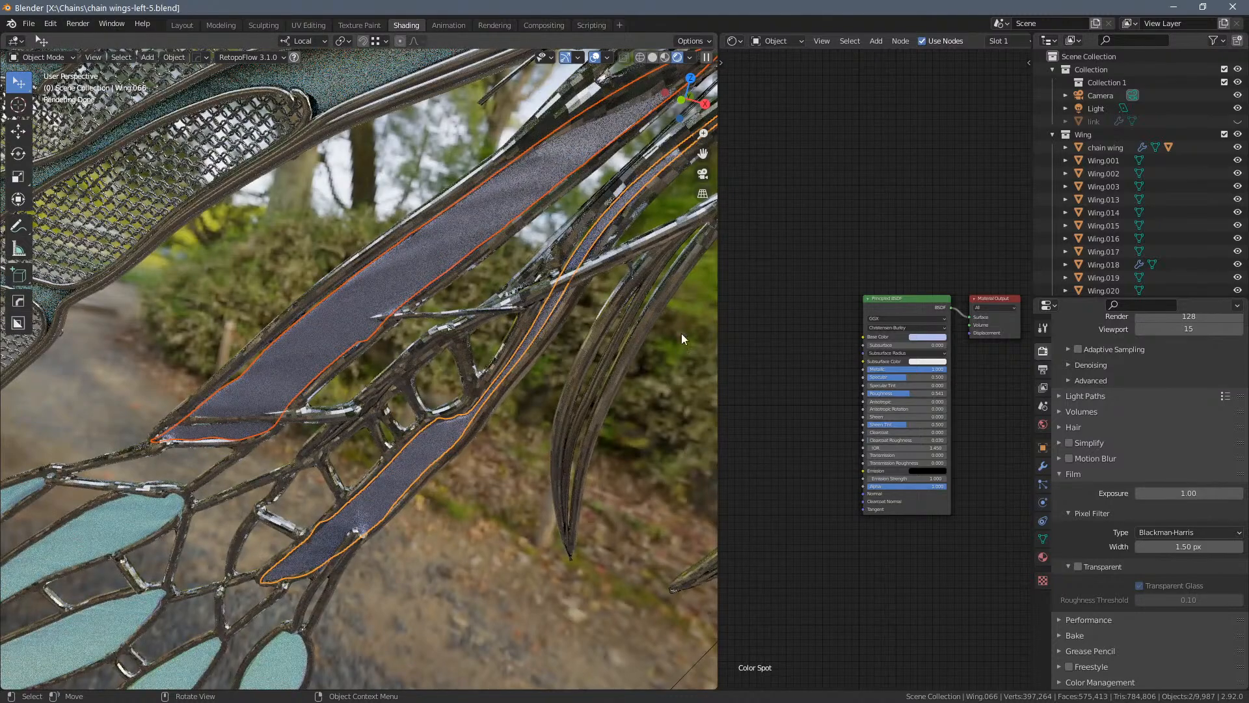
pyautogui.moveTo(883, 456); pyautogui.dragTo(946, 457)
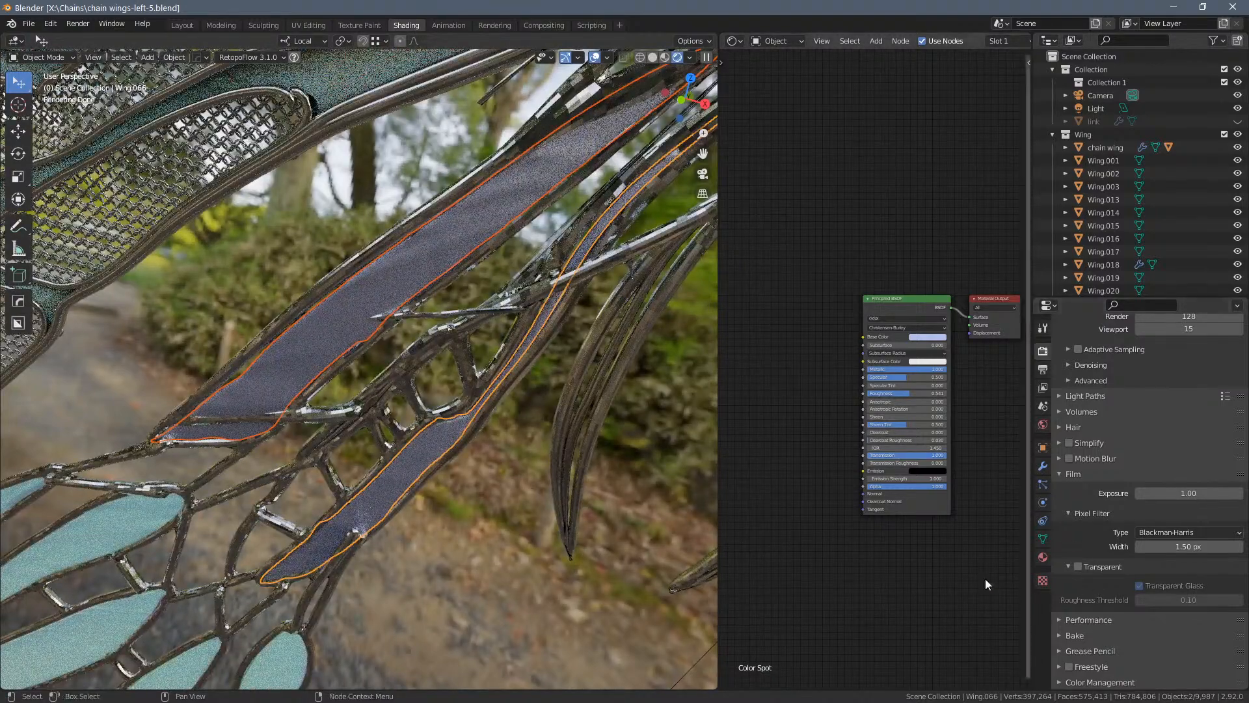
pyautogui.click(1078, 566)
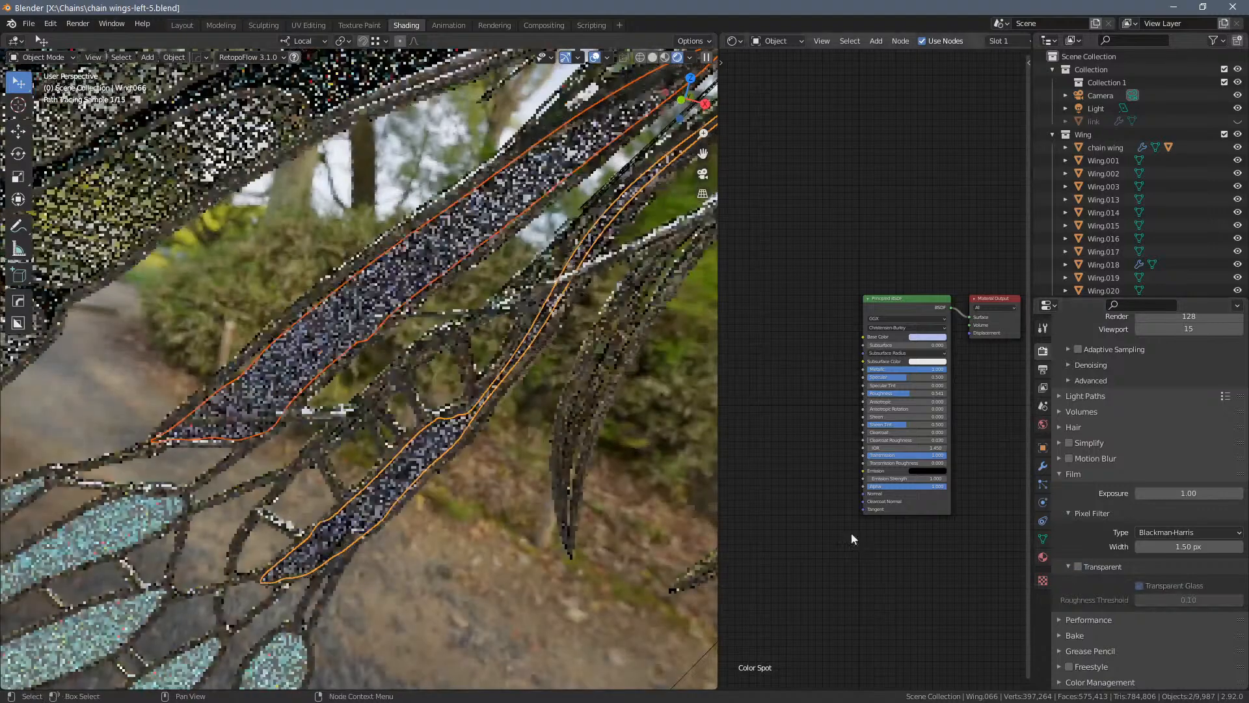
pyautogui.hotkey('ctrl', 'z')
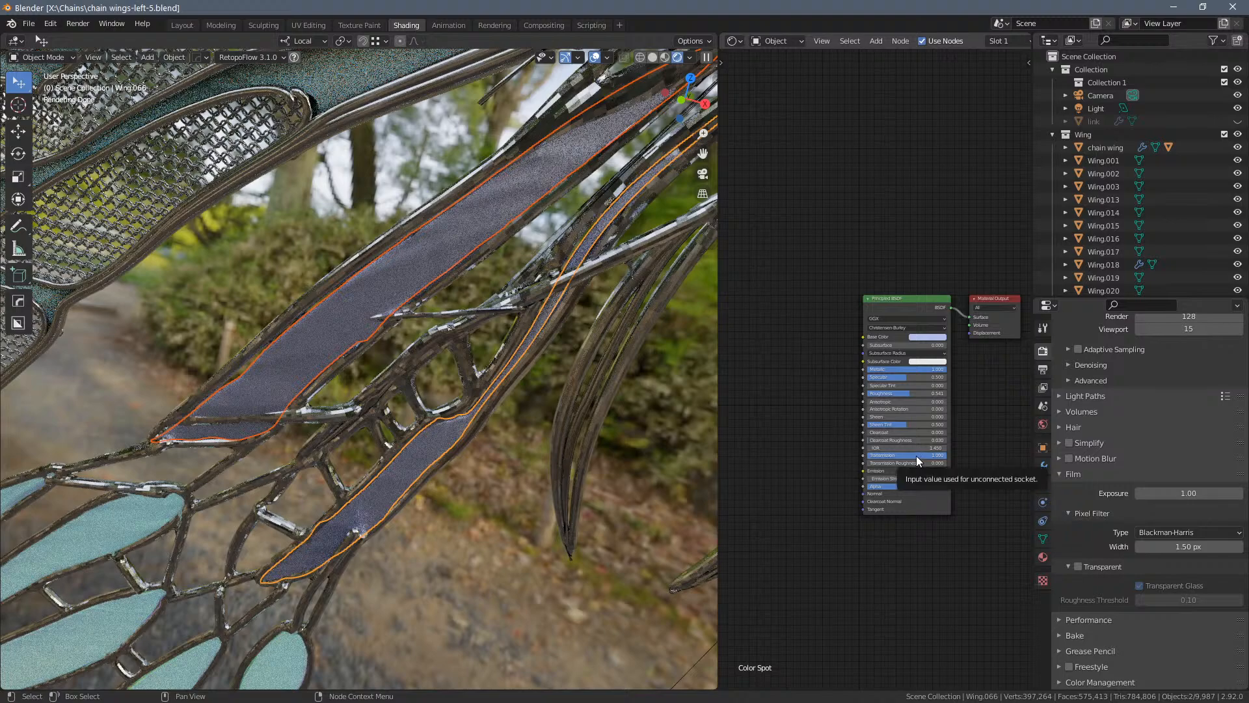
pyautogui.moveTo(916, 456); pyautogui.dragTo(895, 455)
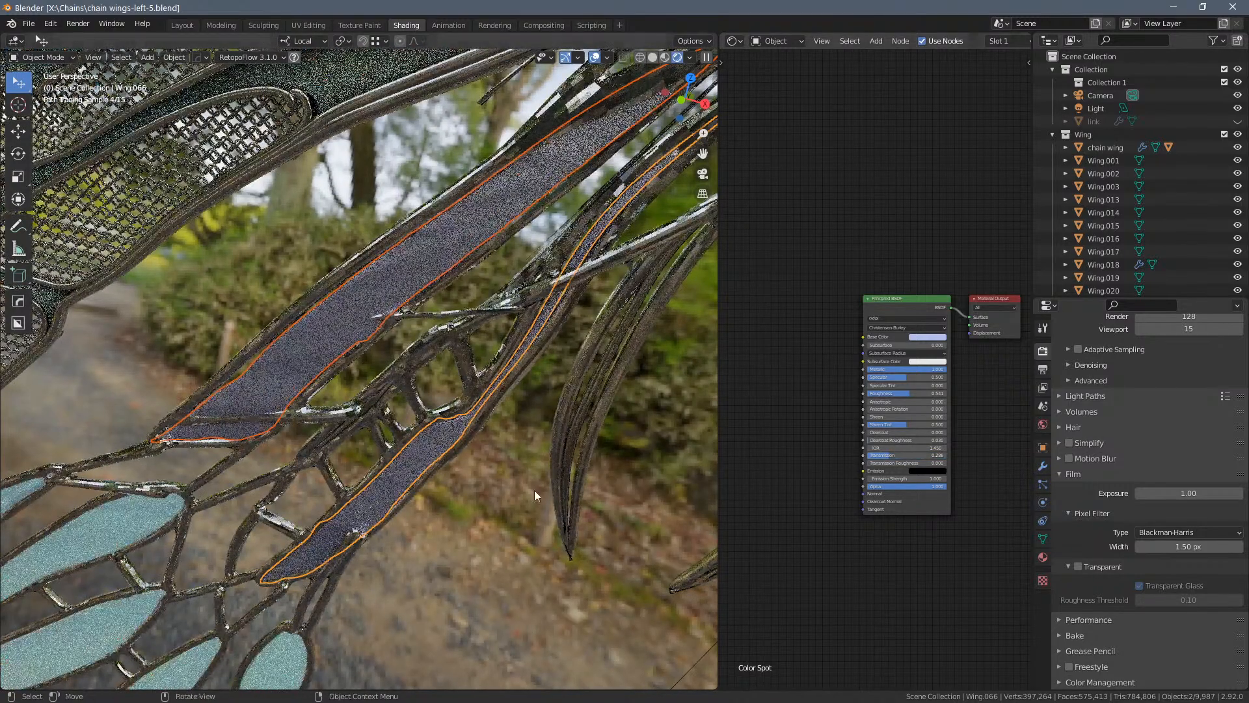
# Compare with the Wing Sheet material on a lower wing panel, and raise the Color Spot material's Transmission again
pyautogui.click(125, 513)
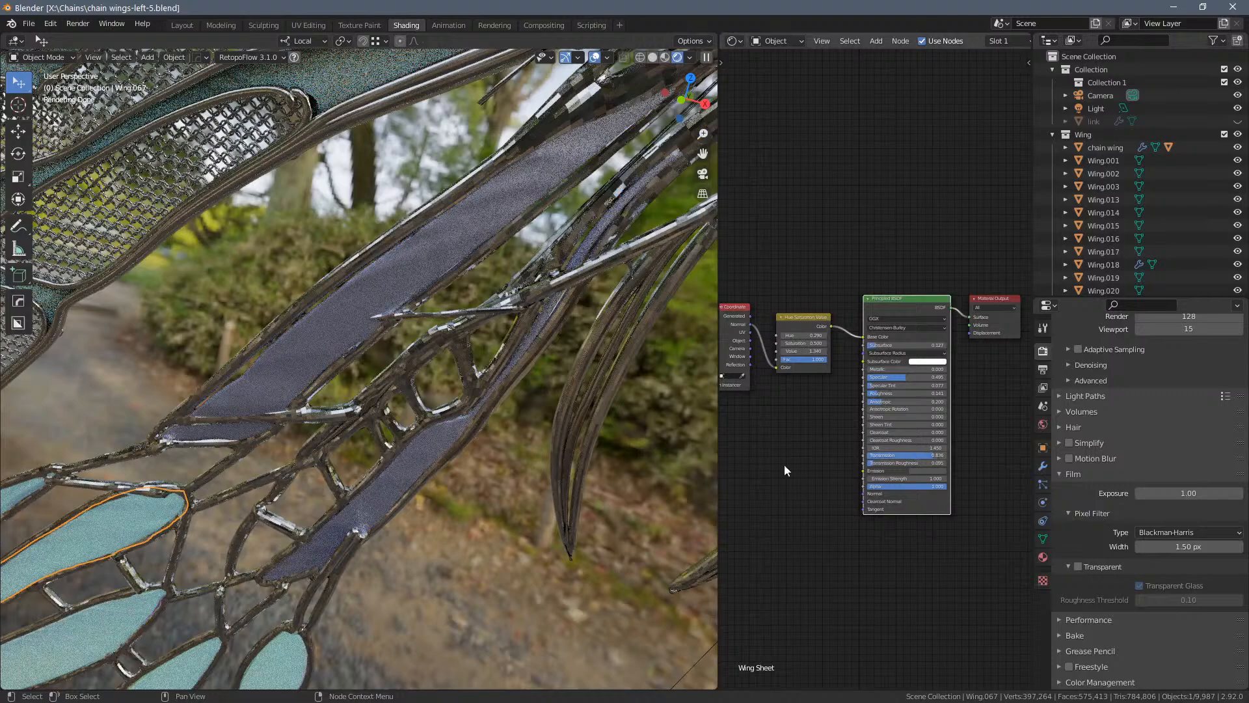
pyautogui.click(322, 358)
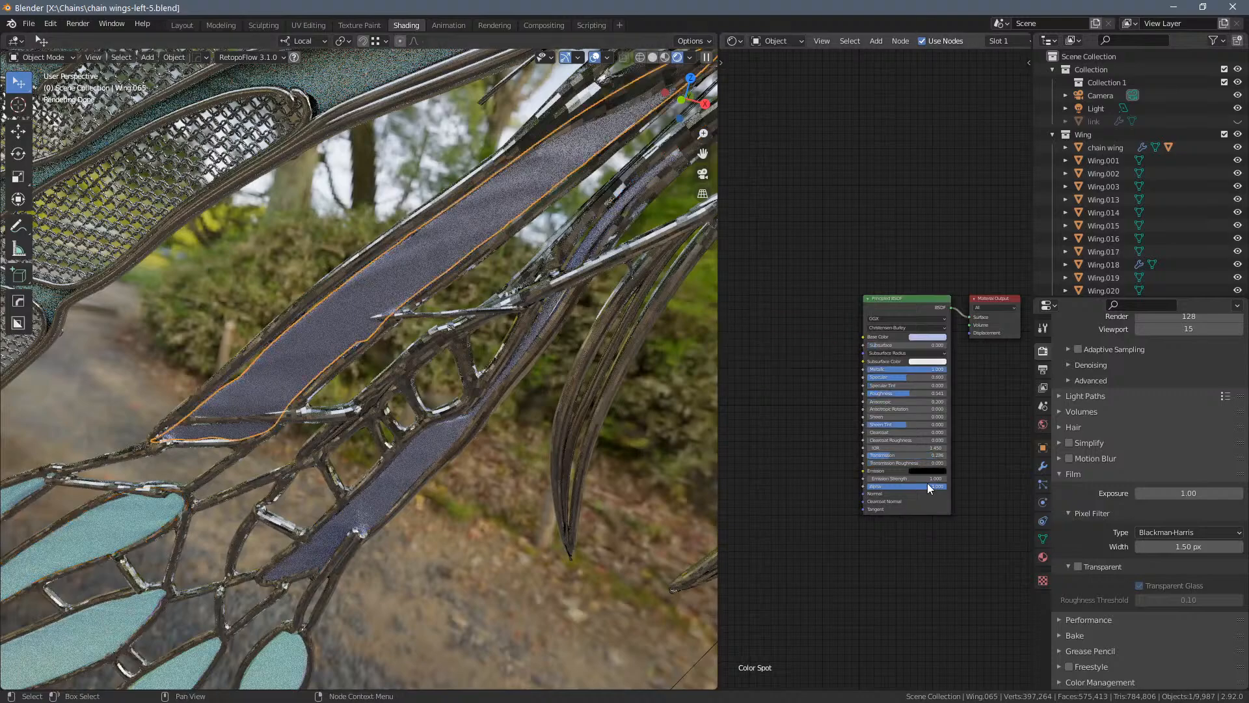
pyautogui.moveTo(890, 454); pyautogui.dragTo(925, 455)
# Apply smooth shading to the lower wing's frame and clear the selection
pyautogui.click(432, 344)
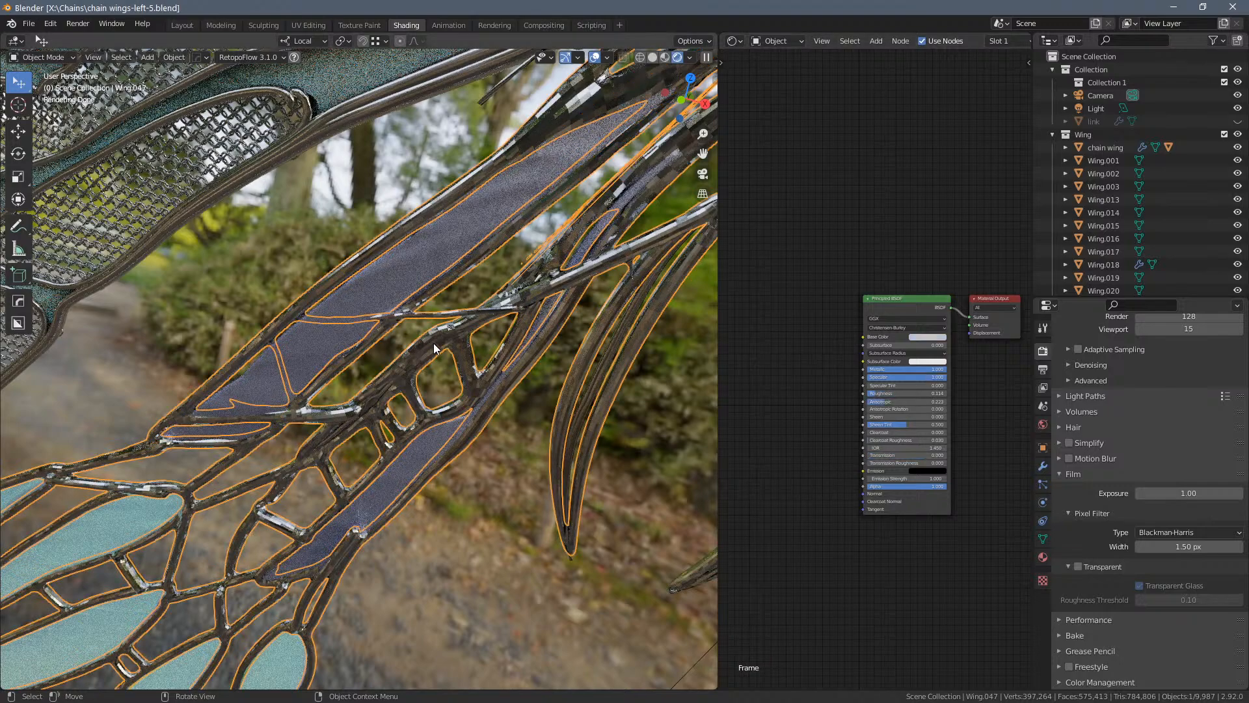
pyautogui.rightClick(433, 343)
pyautogui.click(433, 340)
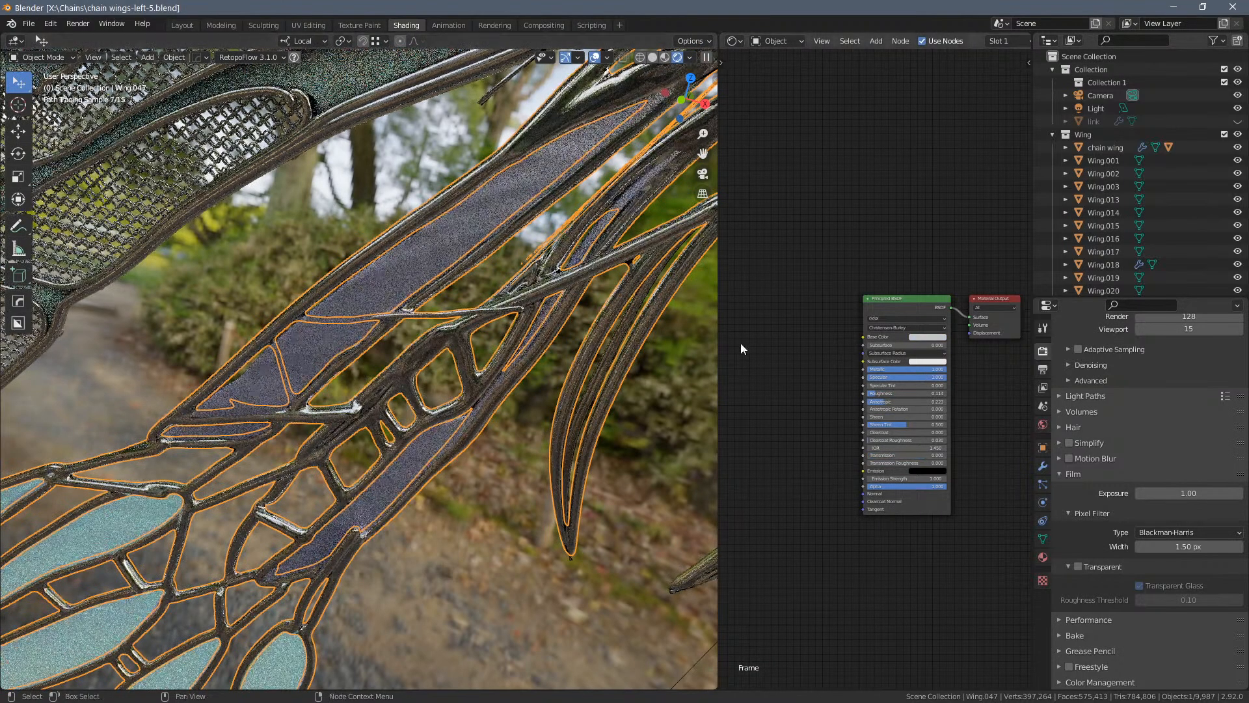
pyautogui.click(657, 435)
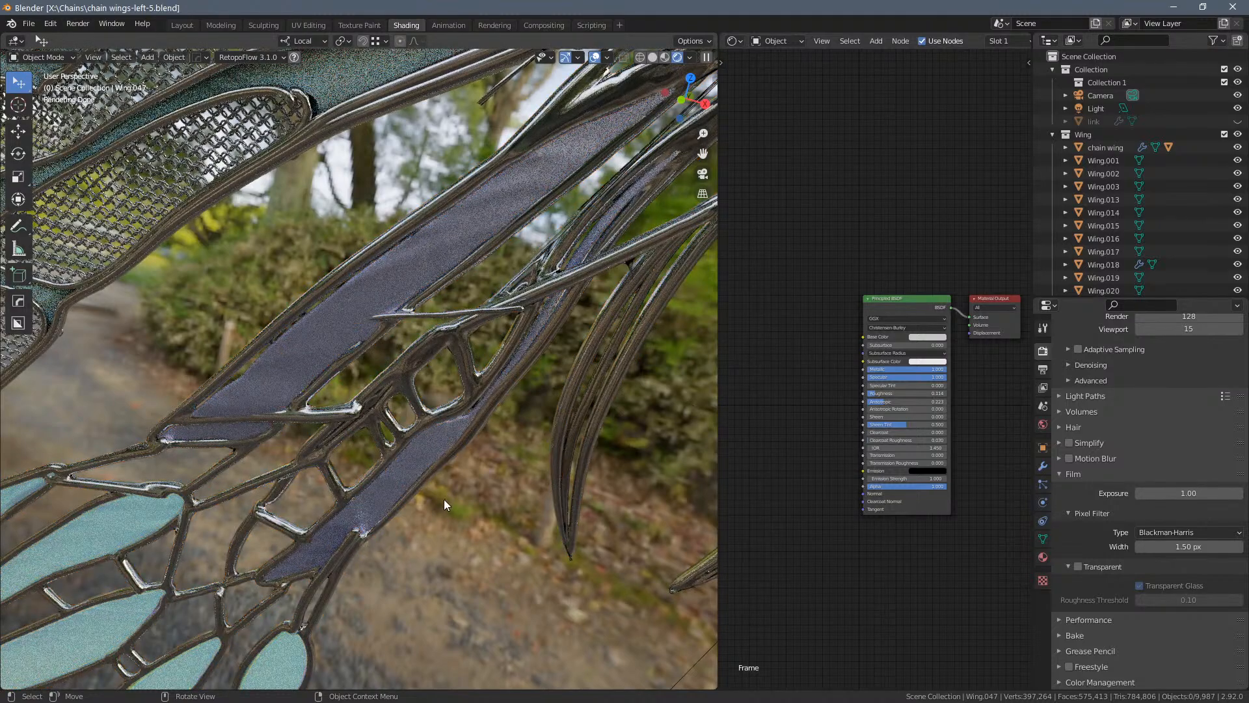
# Examine the lower wing from several angles, and select the large chainmail wing's sheet to show its Large Subwing material nodes
pyautogui.moveTo(444, 498); pyautogui.dragTo(279, 375, button='middle')
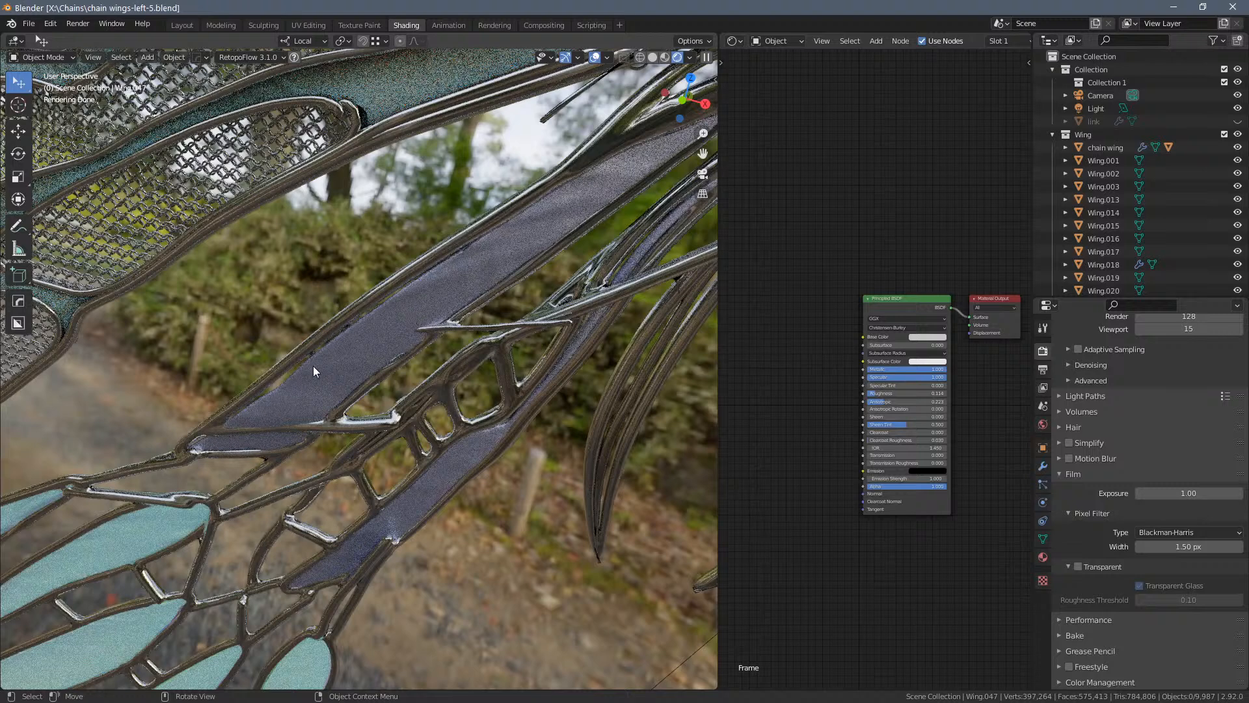
pyautogui.moveTo(497, 563)
pyautogui.mouseDown(button='middle')
pyautogui.moveTo(510, 551)
pyautogui.moveTo(446, 537)
pyautogui.moveTo(467, 522)
pyautogui.moveTo(369, 568)
pyautogui.moveTo(623, 462)
pyautogui.moveTo(401, 405)
pyautogui.mouseUp(button='middle')
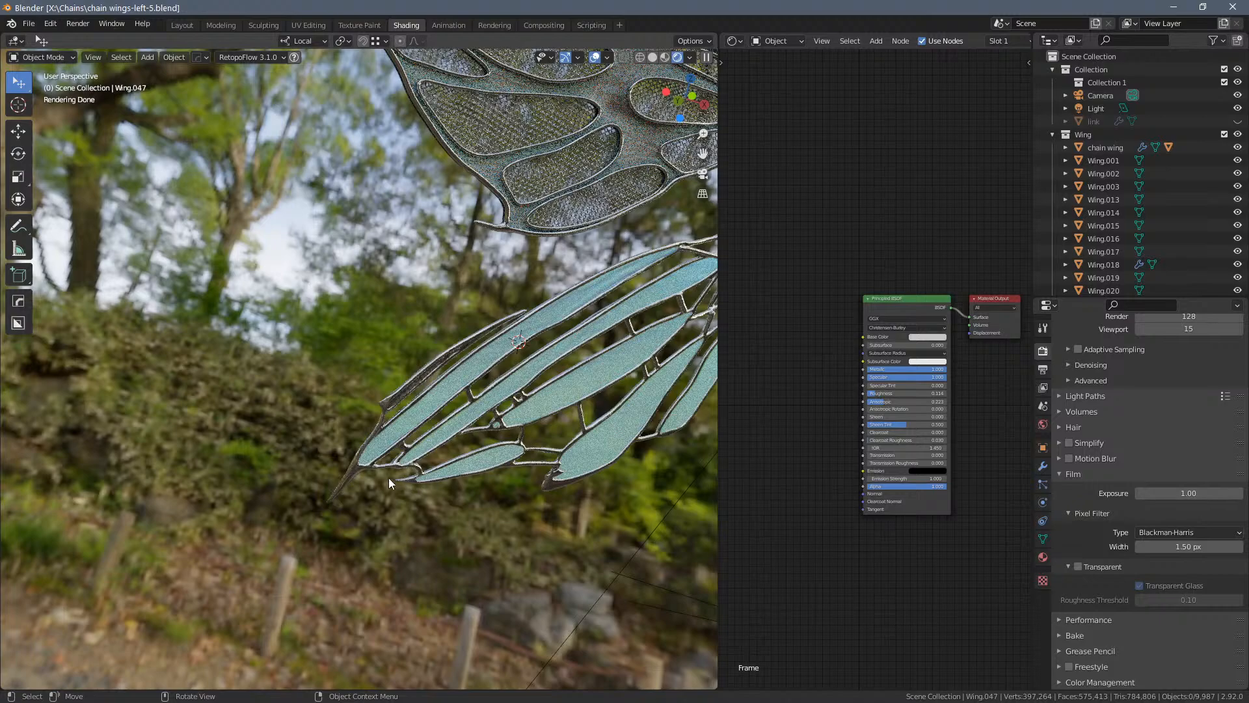
pyautogui.moveTo(496, 497)
pyautogui.keyDown('shift'); pyautogui.mouseDown(button='middle')
pyautogui.moveTo(487, 521)
pyautogui.moveTo(404, 564)
pyautogui.moveTo(524, 502)
pyautogui.mouseUp(button='middle'); pyautogui.keyUp('shift')
pyautogui.moveTo(625, 403)
pyautogui.mouseDown(button='middle')
pyautogui.moveTo(574, 506)
pyautogui.moveTo(567, 552)
pyautogui.moveTo(367, 352)
pyautogui.moveTo(373, 489)
pyautogui.moveTo(432, 474)
pyautogui.mouseUp(button='middle')
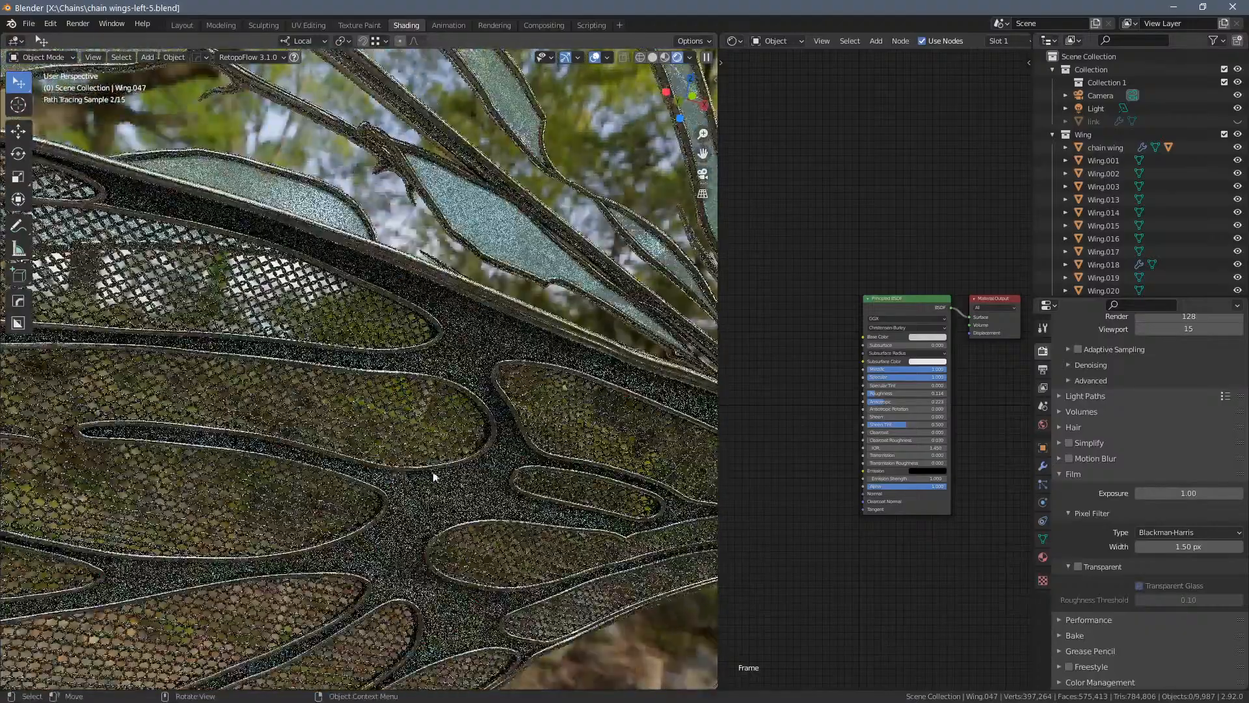
pyautogui.click(448, 477)
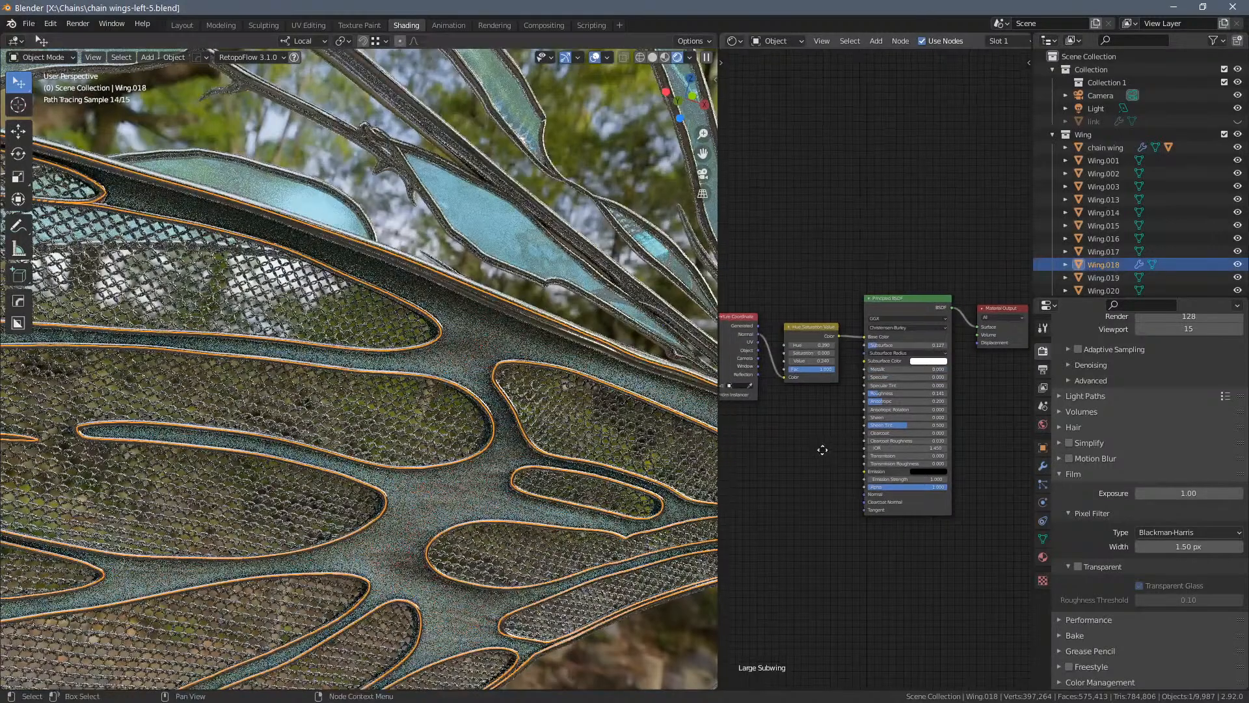
pyautogui.moveTo(822, 449); pyautogui.dragTo(855, 492, button='middle')
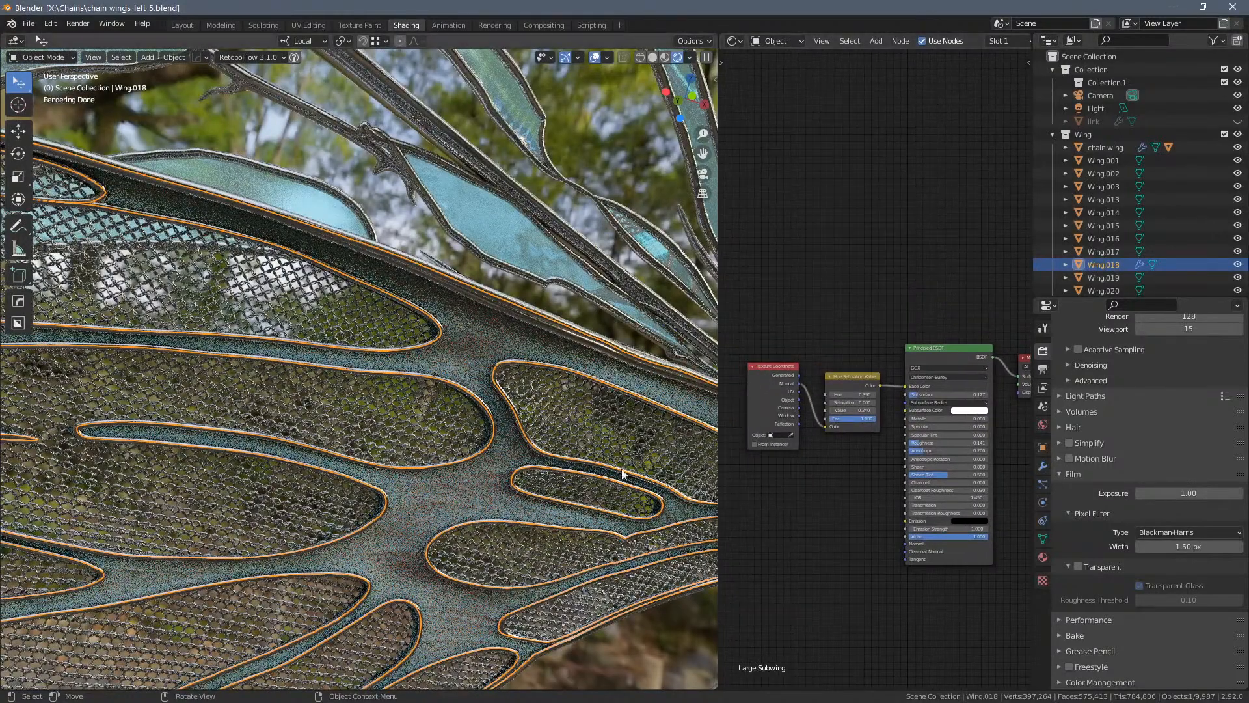
# Select the chain links of the large wing and adjust the Base Color of their links material
pyautogui.click(409, 435)
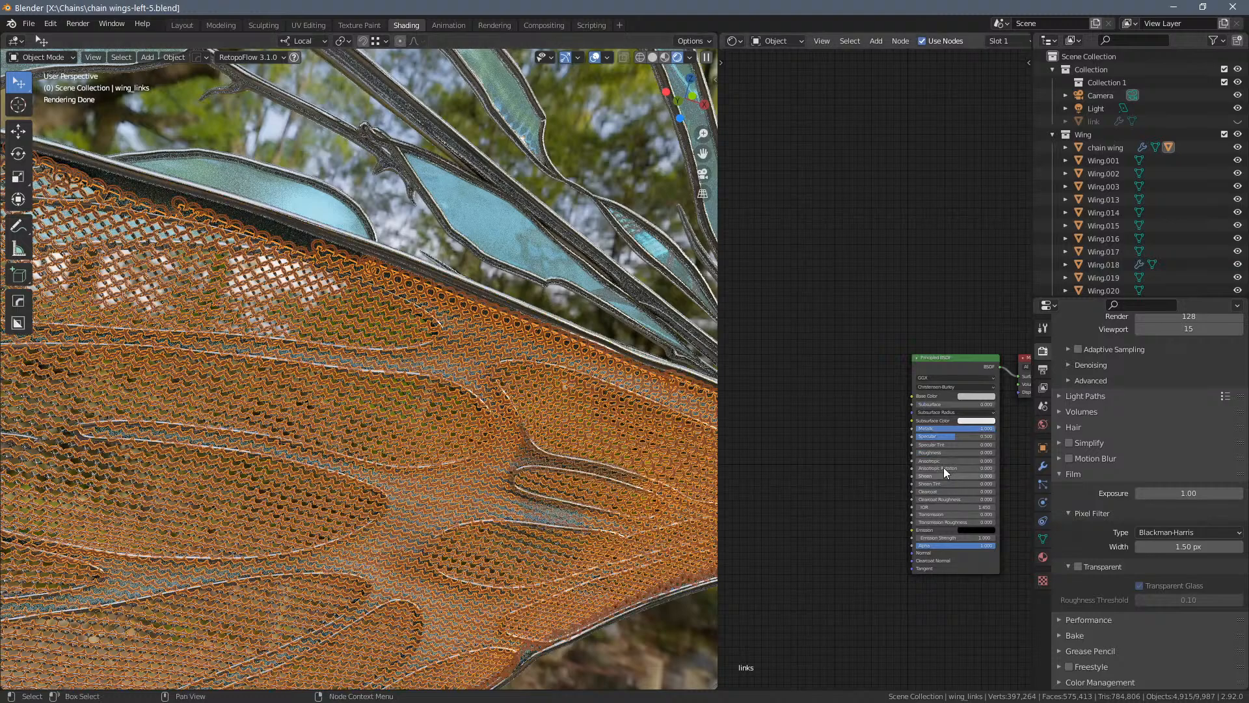
pyautogui.moveTo(879, 446); pyautogui.dragTo(797, 422, button='middle')
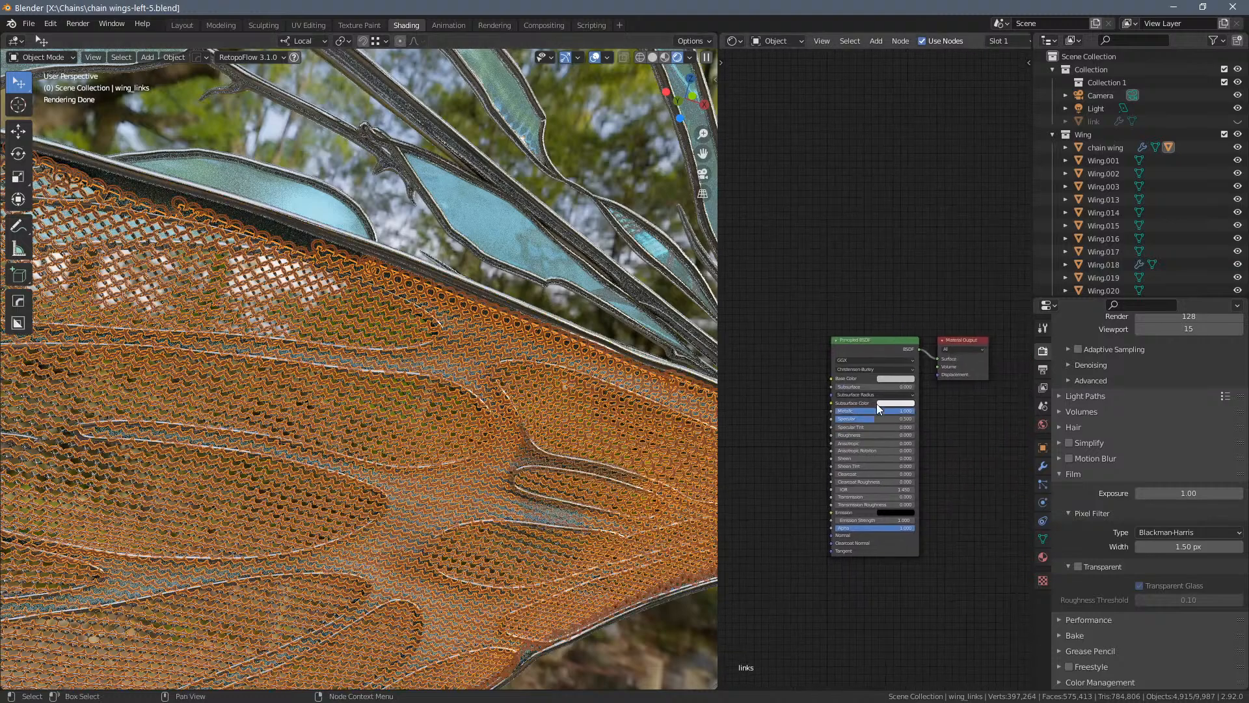
pyautogui.click(882, 387)
pyautogui.click(931, 307)
# Inspect the Frame and Wing Sheet materials on the upper wing pieces, and view the complete pair of wings from the front
pyautogui.click(548, 282)
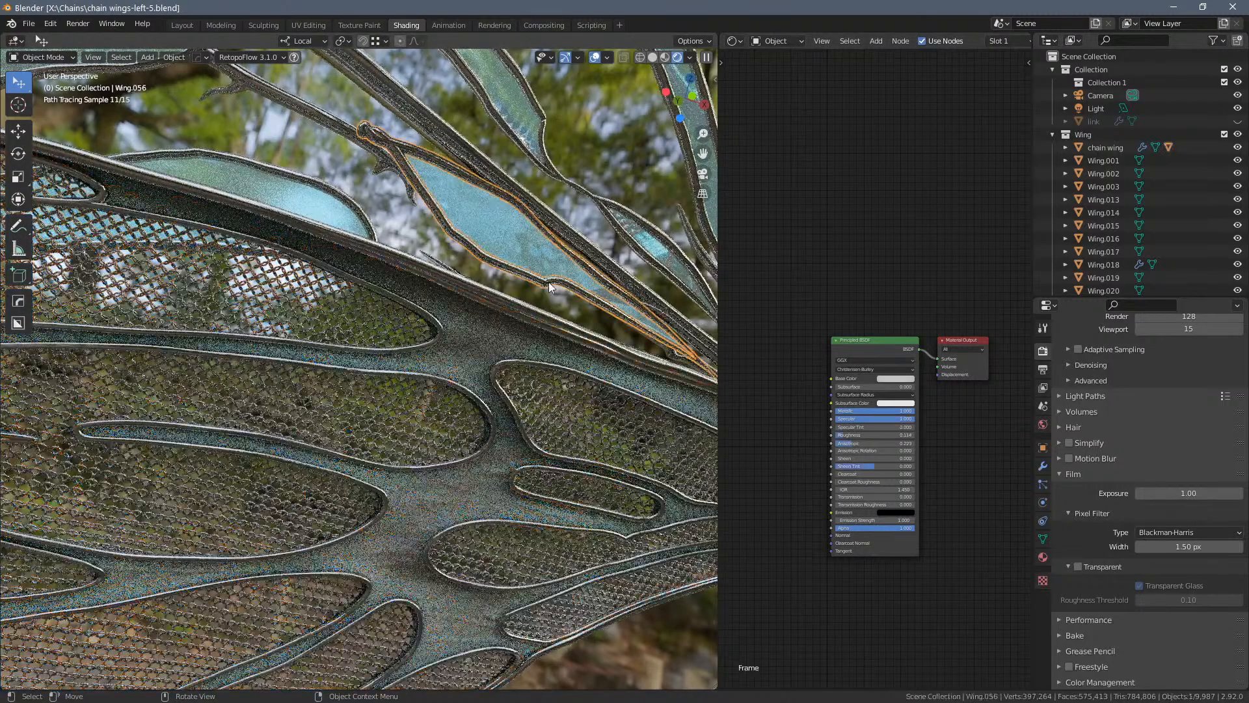
pyautogui.press('KP_Decimal')
pyautogui.keyDown('shift'); pyautogui.moveTo(546, 271); pyautogui.dragTo(619, 342, button='middle'); pyautogui.keyUp('shift')
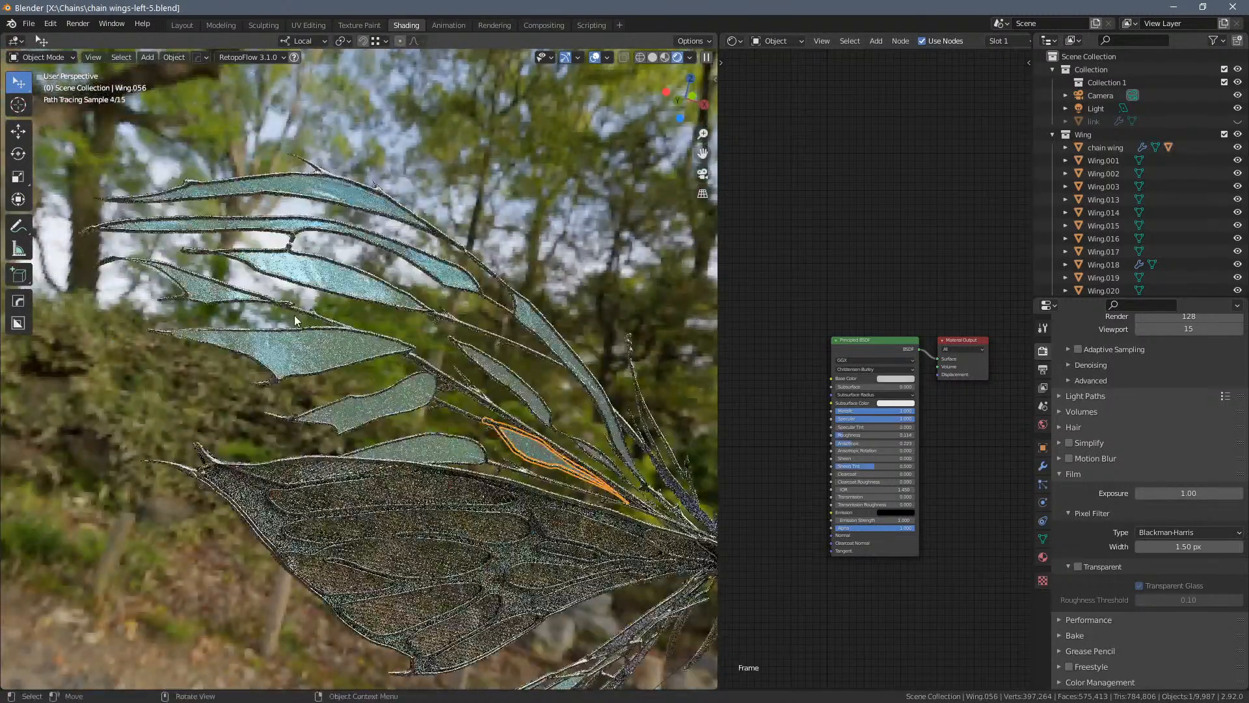
pyautogui.click(353, 290)
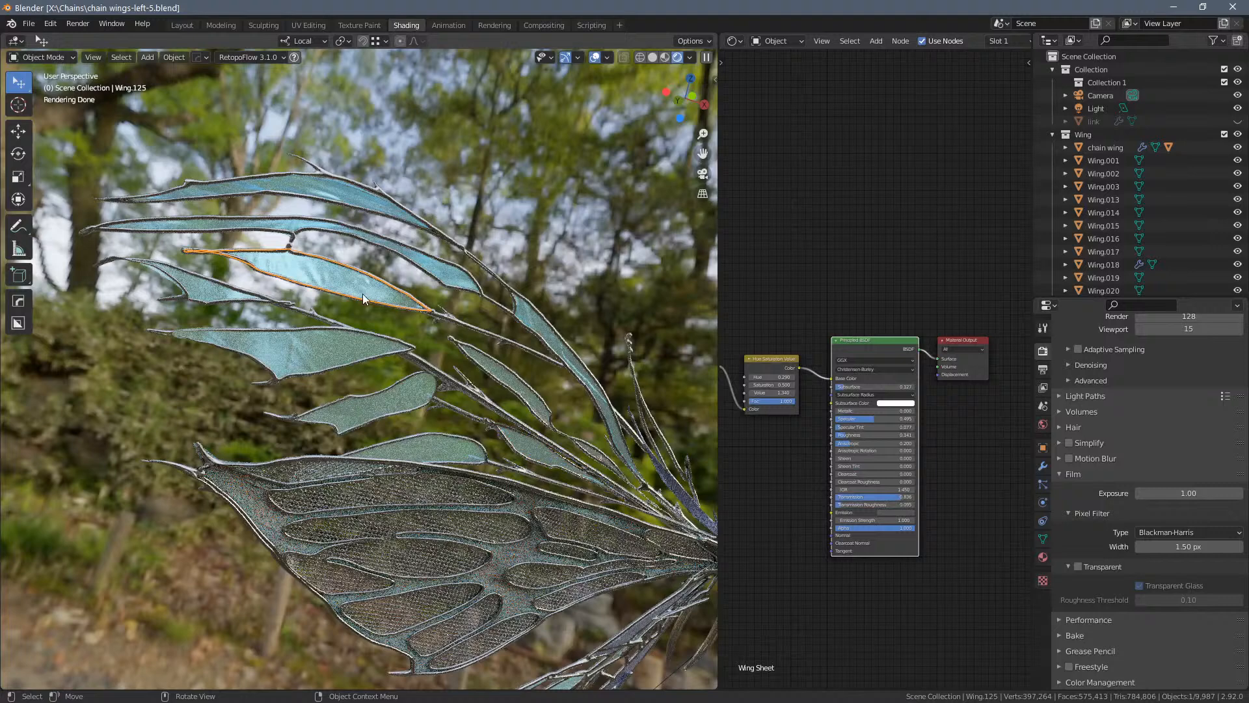
pyautogui.moveTo(798, 471); pyautogui.dragTo(887, 471, button='middle')
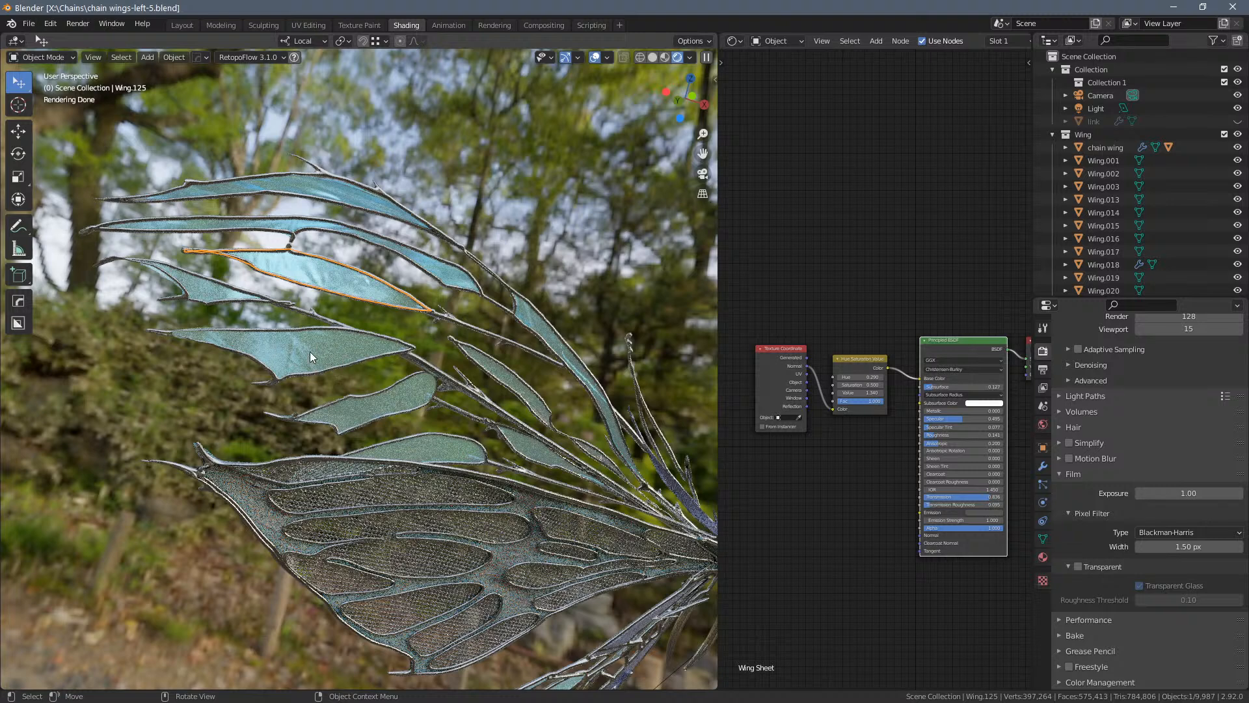
pyautogui.moveTo(544, 475); pyautogui.dragTo(481, 471, button='middle')
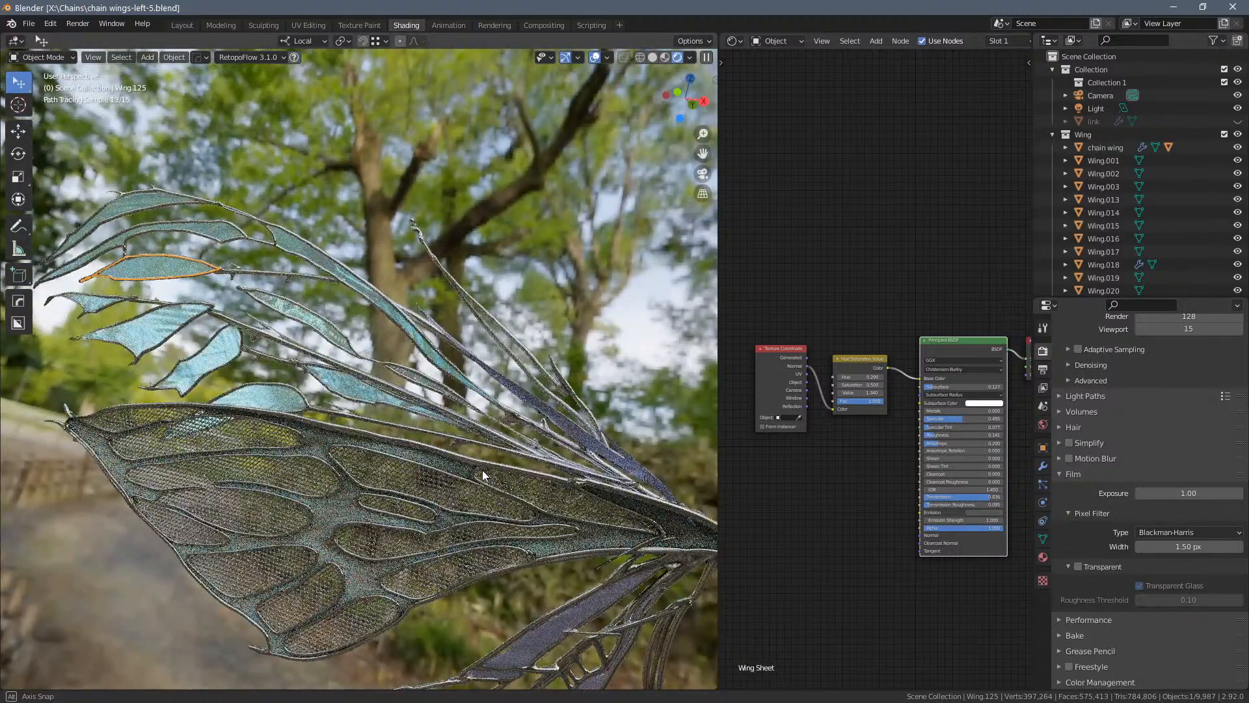
pyautogui.moveTo(485, 470); pyautogui.dragTo(479, 417, button='middle')
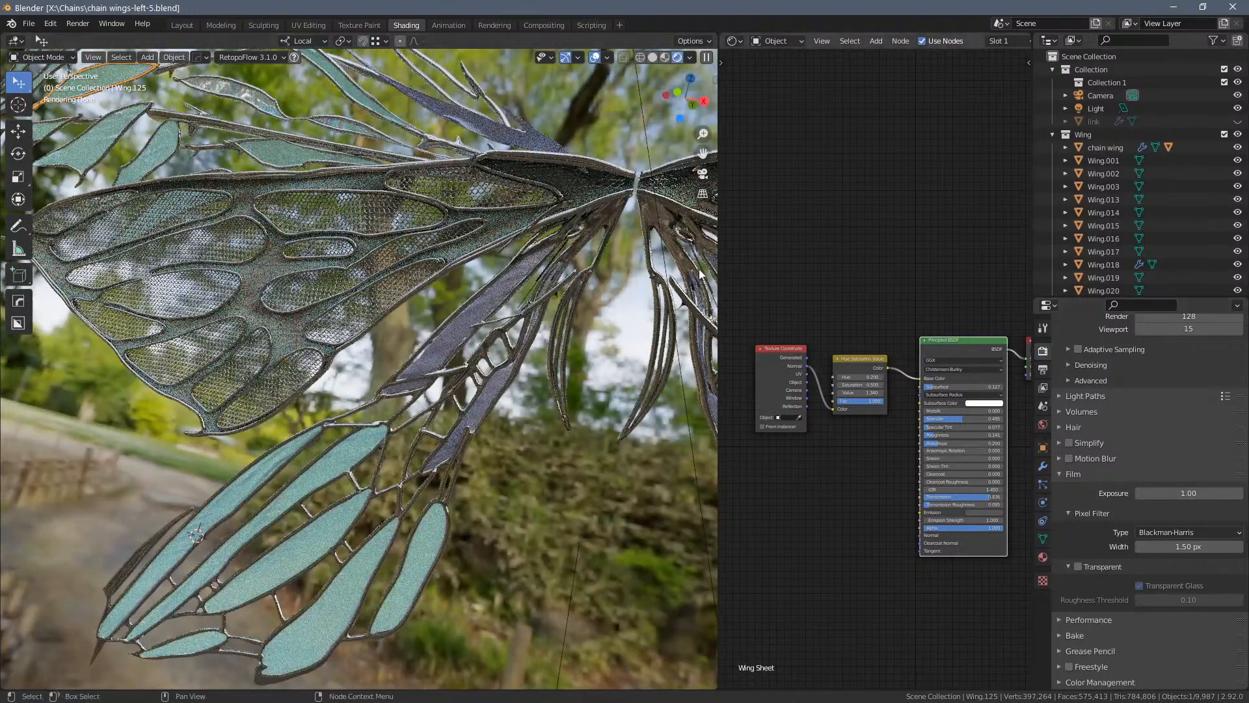
pyautogui.moveTo(605, 280); pyautogui.dragTo(495, 260, button='middle')
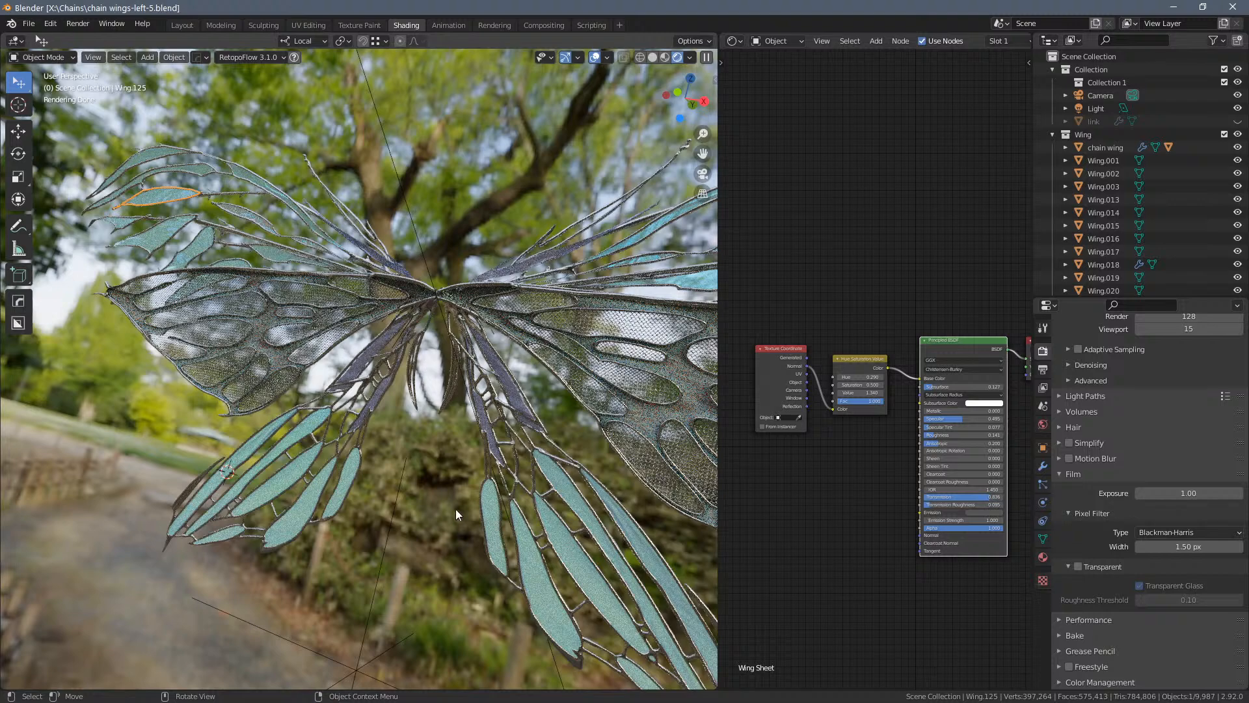
# Switch to the Sculpting workspace and try to smooth the frame near the lower wing's tip with the Smooth brush
pyautogui.moveTo(455, 514); pyautogui.dragTo(405, 555, button='middle')
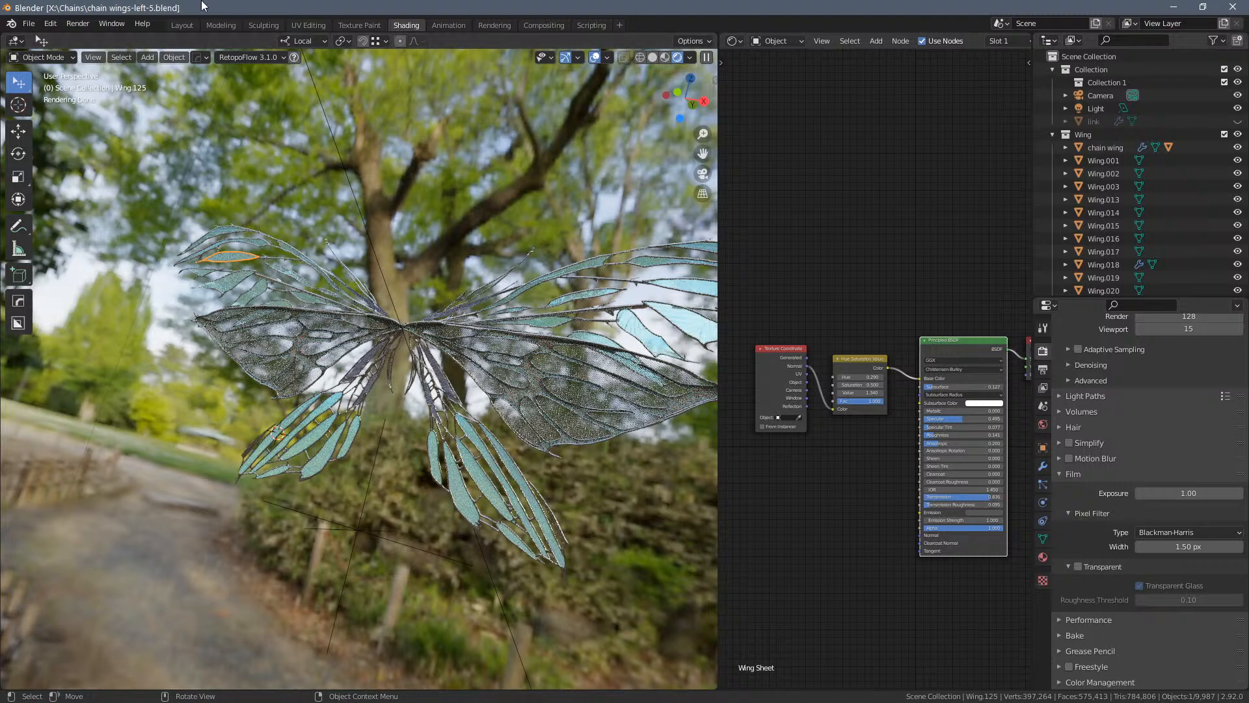
pyautogui.click(264, 24)
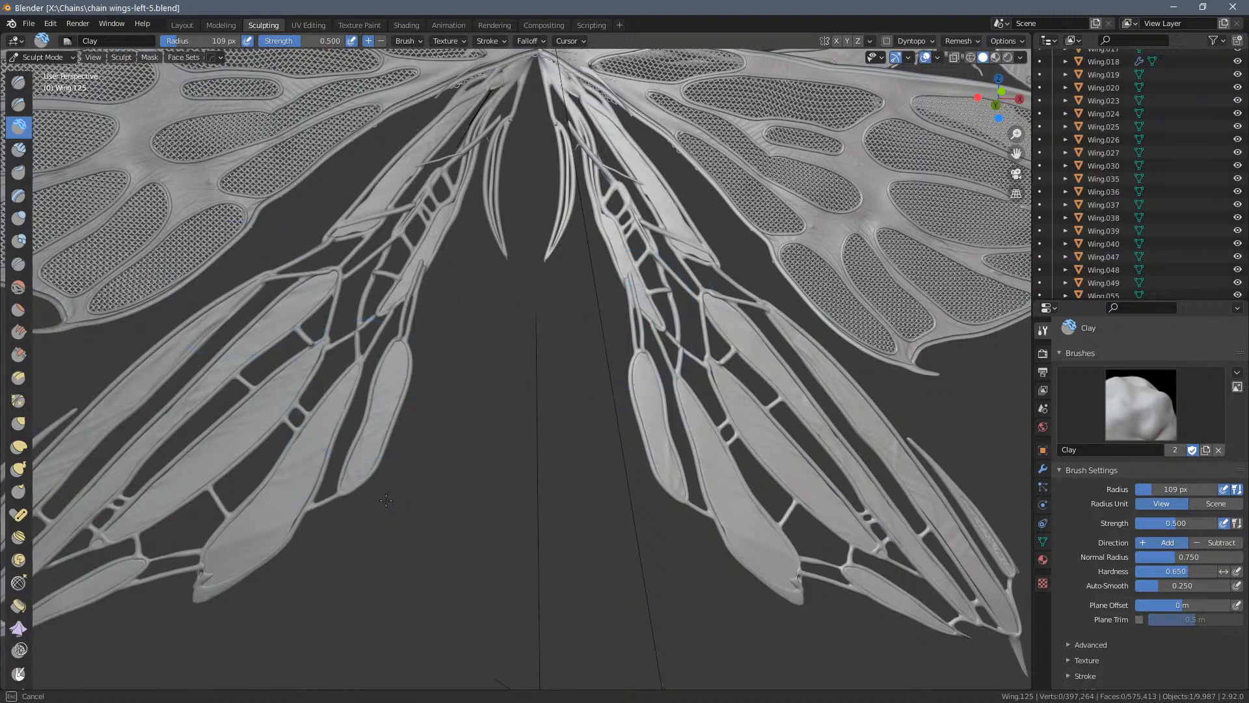
pyautogui.moveTo(361, 388)
pyautogui.mouseDown(button='middle')
pyautogui.moveTo(681, 297)
pyautogui.moveTo(622, 243)
pyautogui.mouseUp(button='middle')
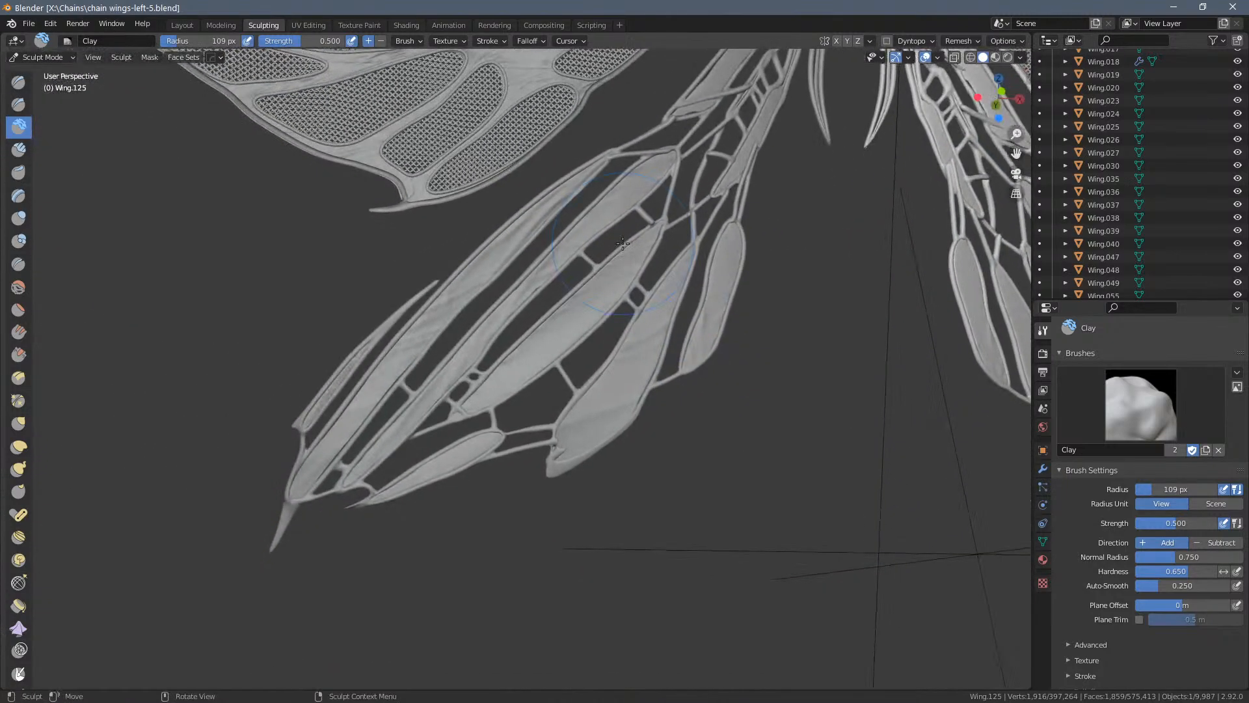
pyautogui.scroll(4, 633, 479)
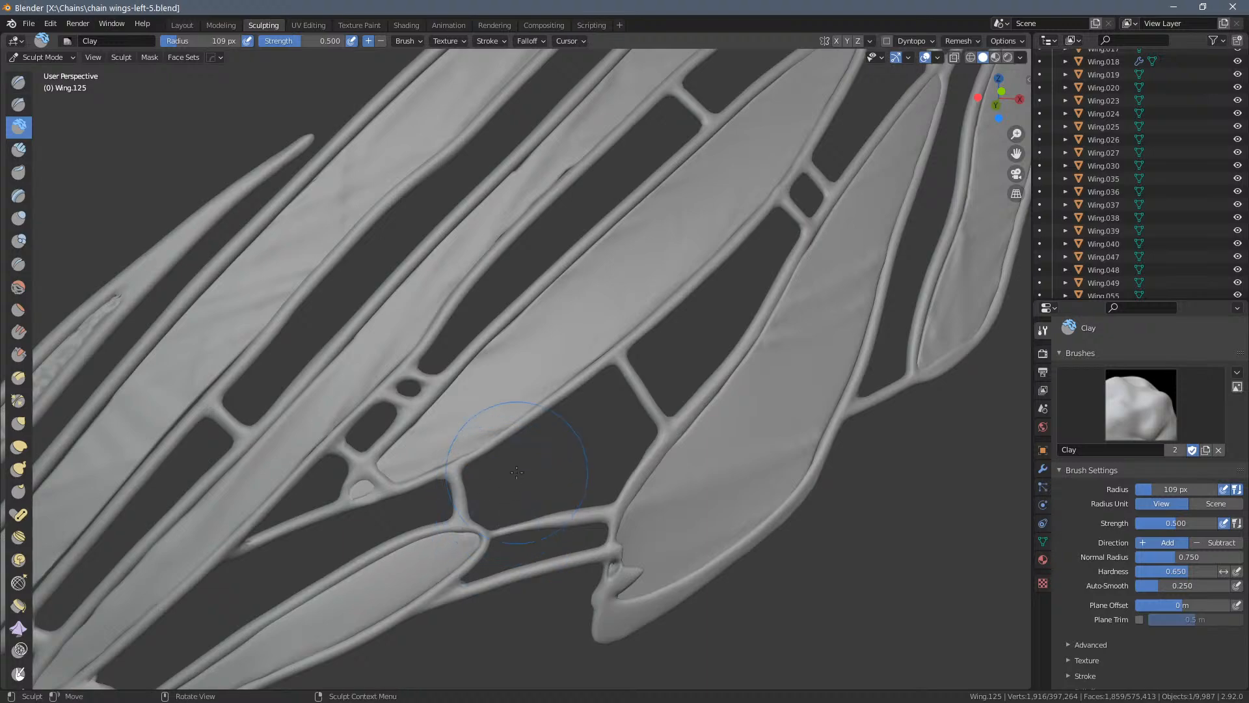
pyautogui.moveTo(501, 418)
pyautogui.mouseDown(button='middle')
pyautogui.moveTo(567, 434)
pyautogui.moveTo(517, 631)
pyautogui.moveTo(524, 523)
pyautogui.moveTo(600, 534)
pyautogui.moveTo(529, 475)
pyautogui.moveTo(547, 571)
pyautogui.moveTo(530, 516)
pyautogui.mouseUp(button='middle')
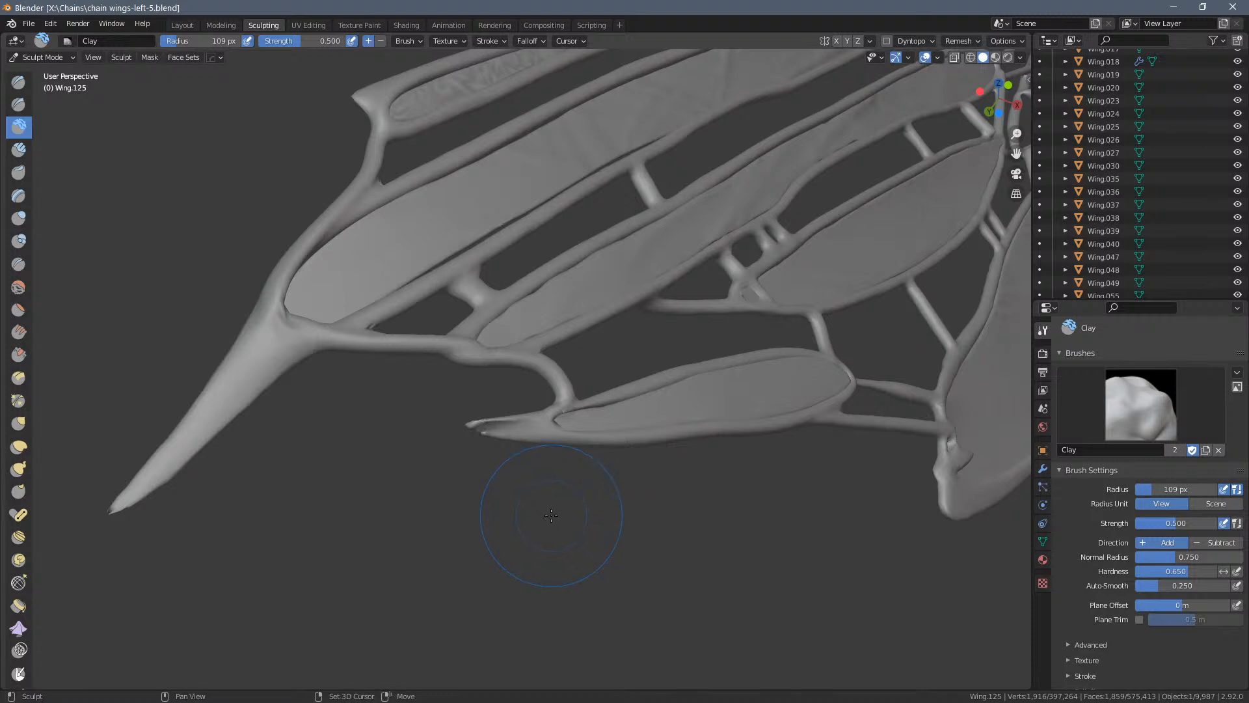
pyautogui.hotkey('shift', 's')
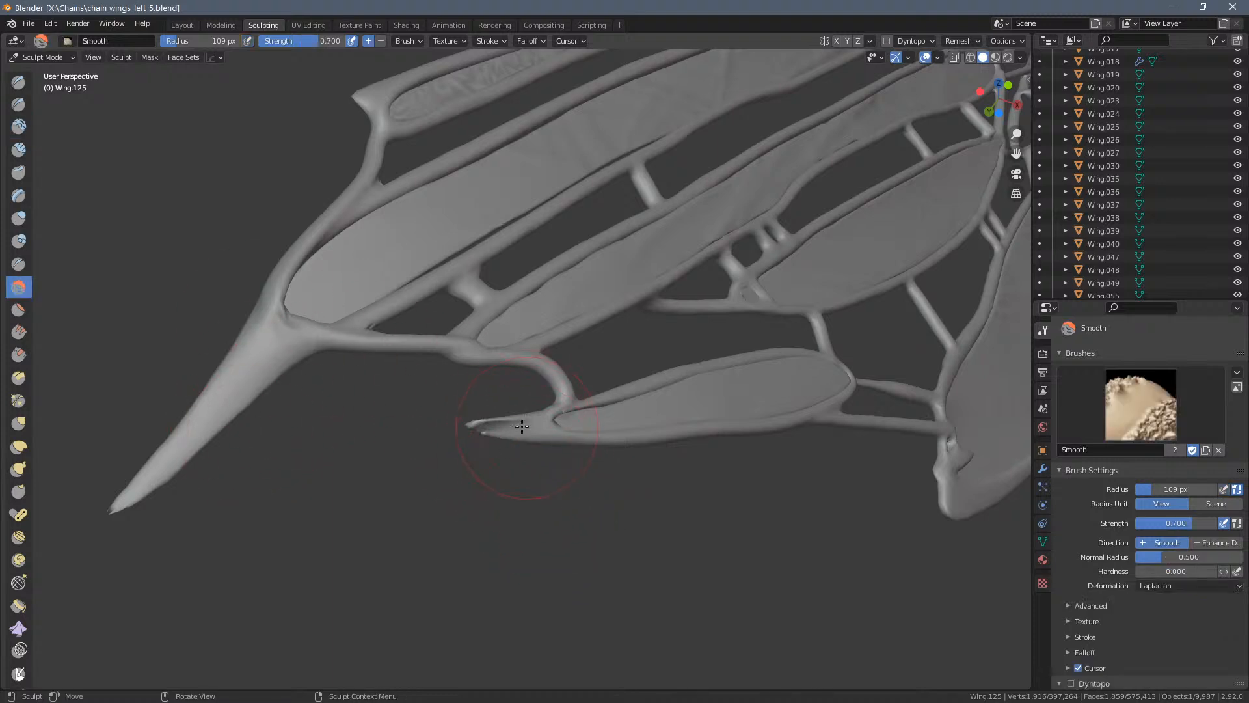
pyautogui.moveTo(522, 426); pyautogui.dragTo(501, 429)
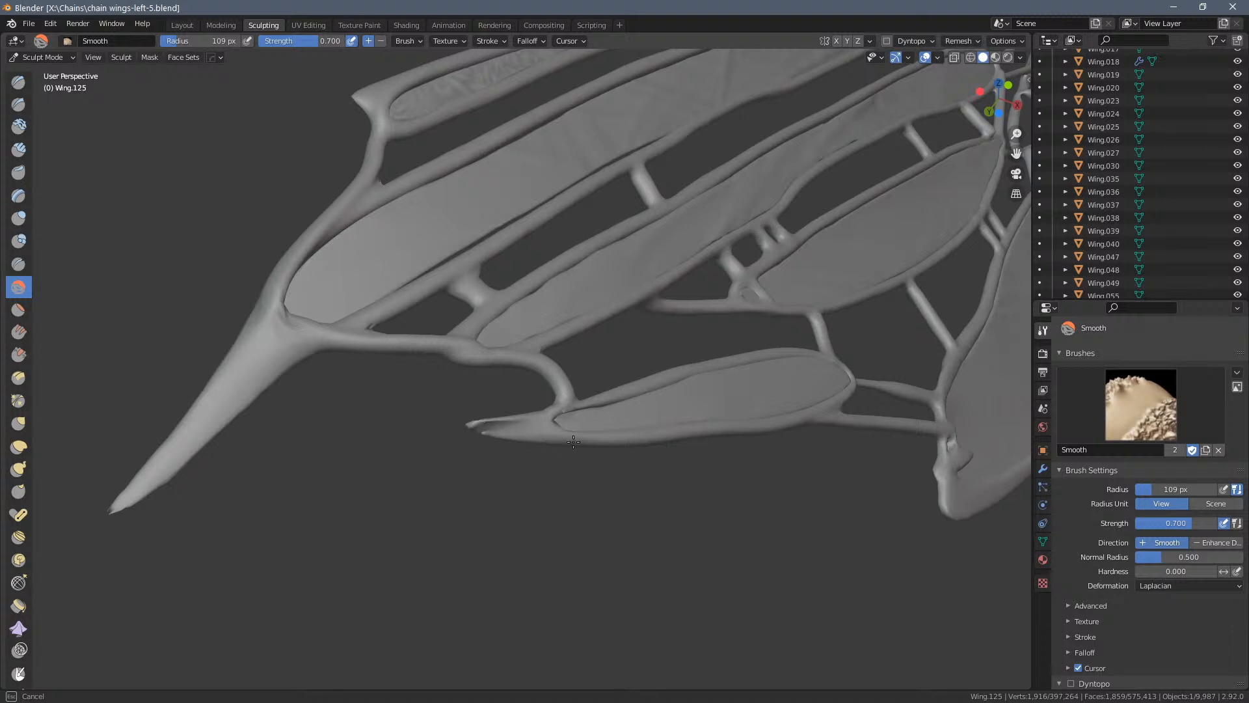
pyautogui.moveTo(596, 449); pyautogui.dragTo(528, 425)
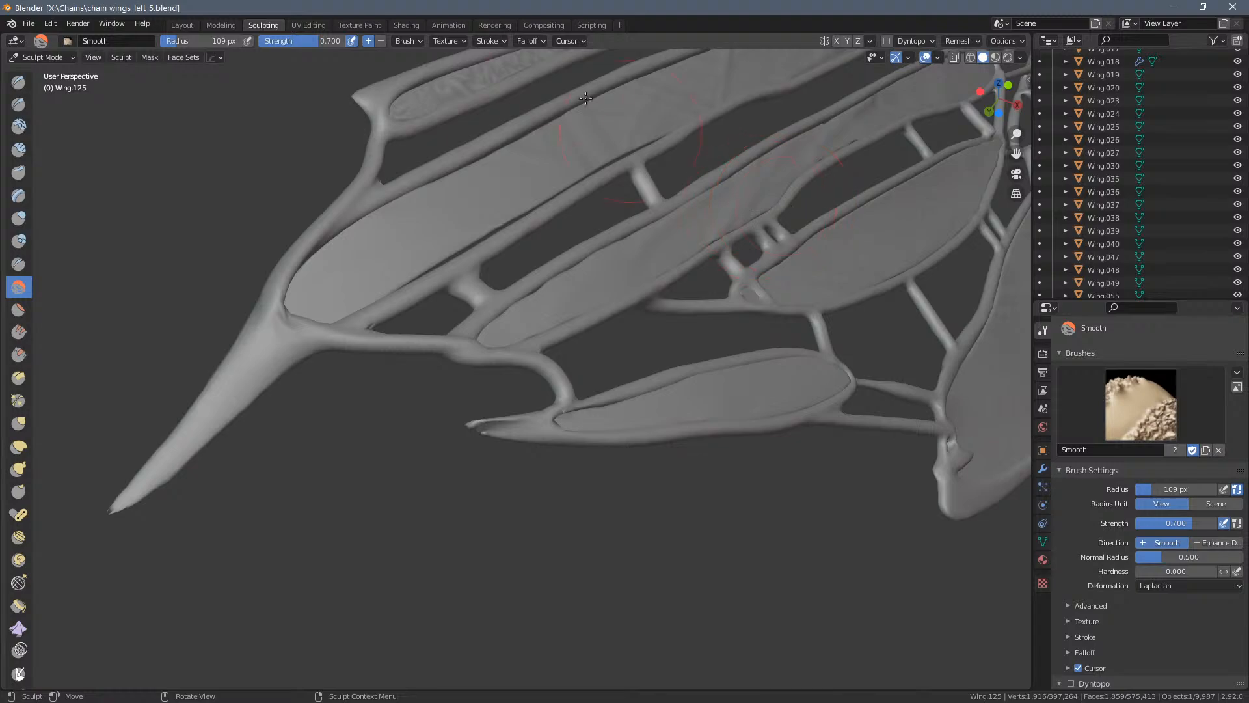
# Return to the Modeling workspace, leave Edit Mode and select the lower wing's frame, Wing.047
pyautogui.click(221, 25)
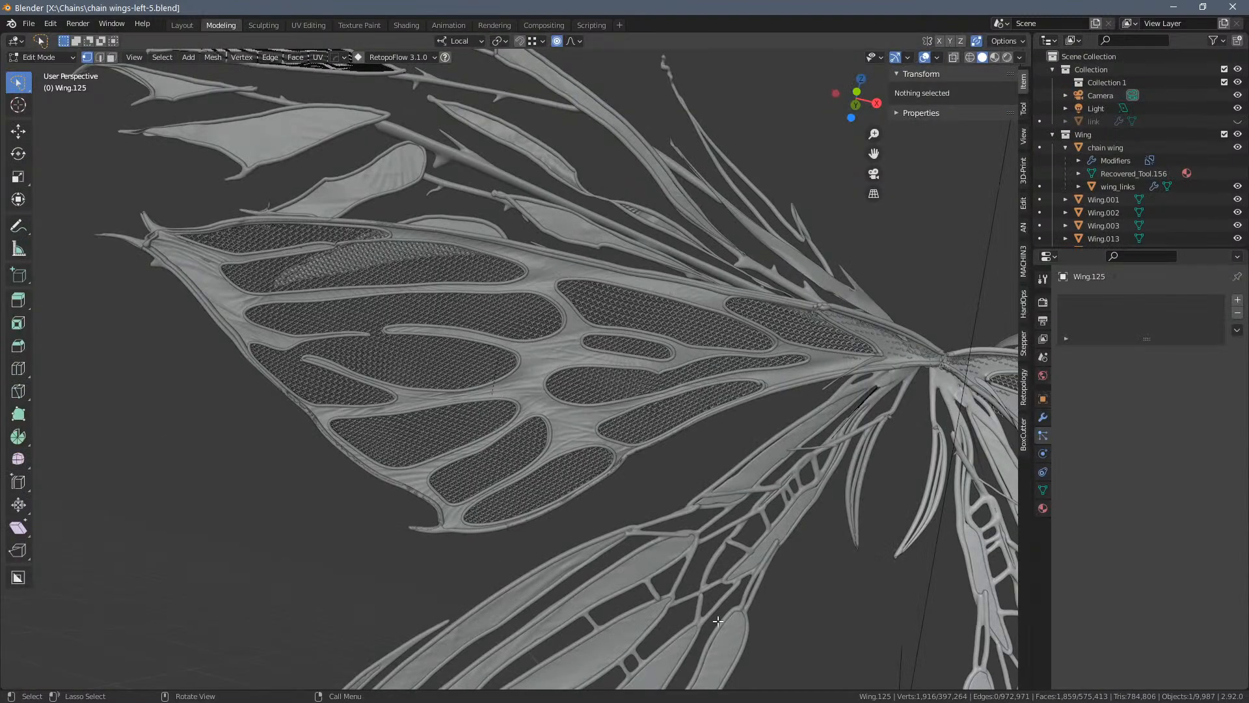
pyautogui.keyDown('shift'); pyautogui.moveTo(718, 621); pyautogui.dragTo(732, 393, button='middle'); pyautogui.keyUp('shift')
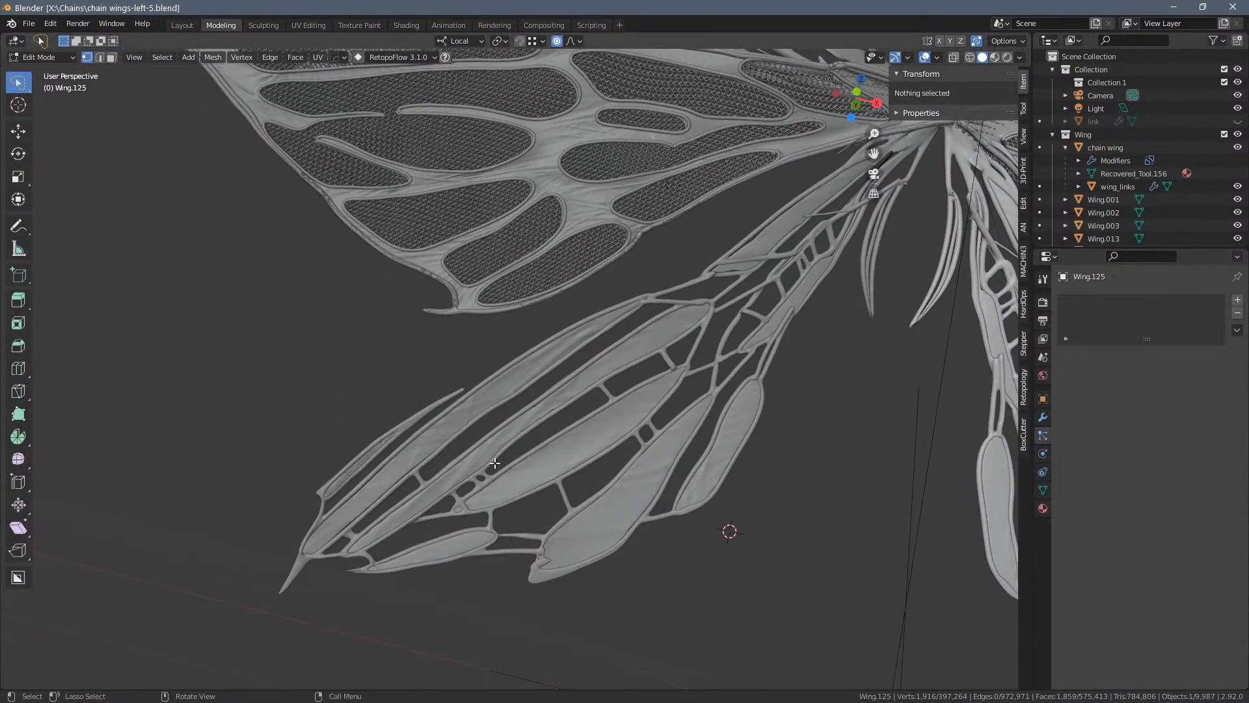
pyautogui.press('Tab')
pyautogui.click(457, 403)
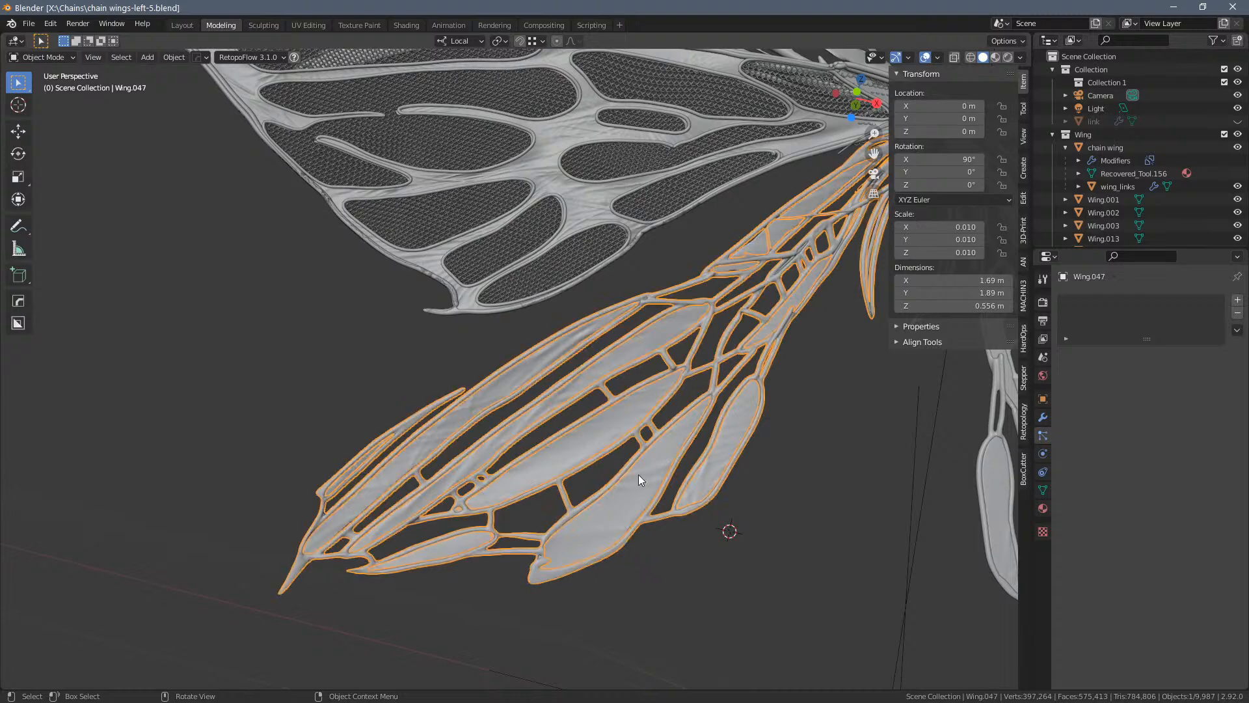
# Select all the pieces of the lower wing together and isolate them in local view
pyautogui.moveTo(295, 382); pyautogui.dragTo(654, 575)
pyautogui.keyDown('shift'); pyautogui.moveTo(885, 248); pyautogui.dragTo(688, 432); pyautogui.keyUp('shift')
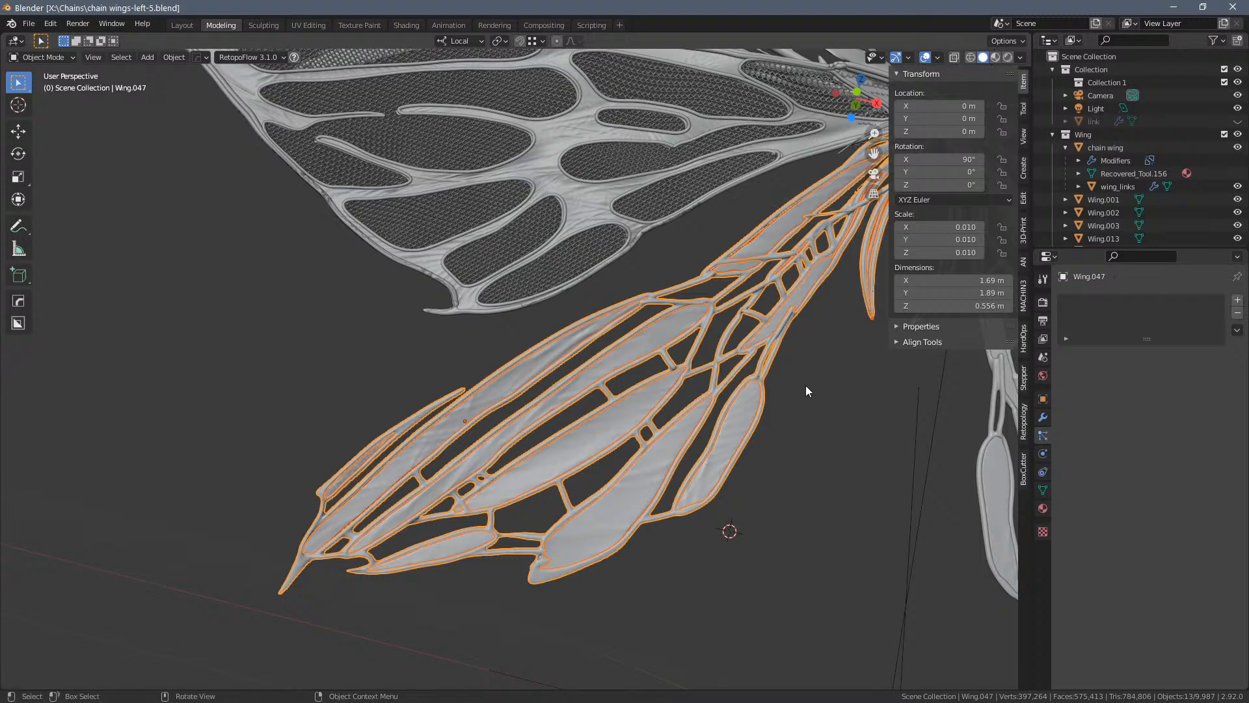
pyautogui.press('KP_Divide')
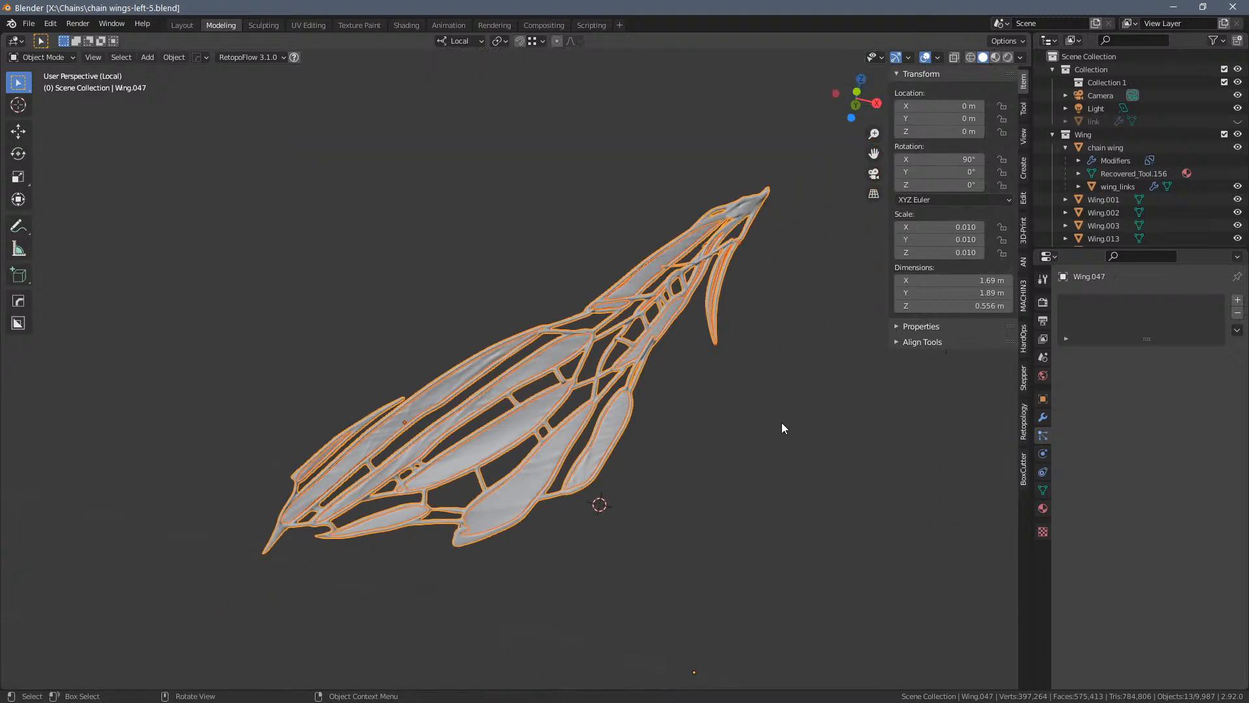
pyautogui.moveTo(719, 516); pyautogui.dragTo(604, 489, button='middle')
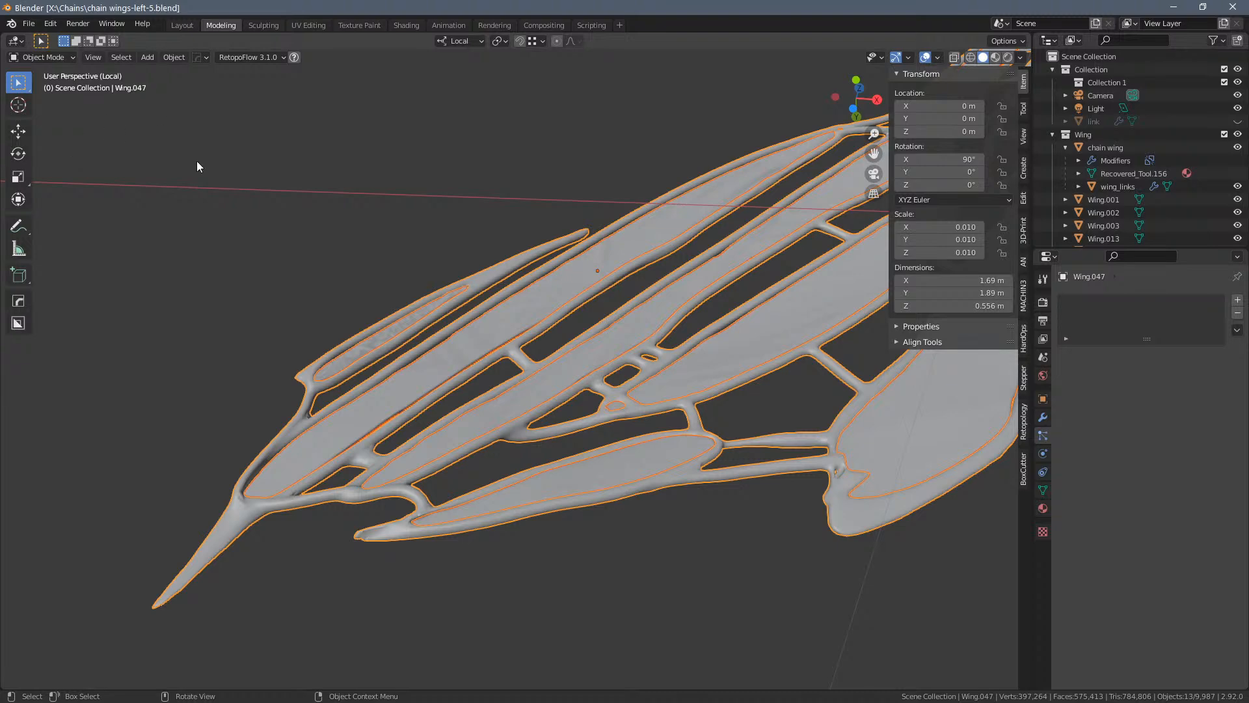
pyautogui.click(216, 393)
pyautogui.click(278, 437)
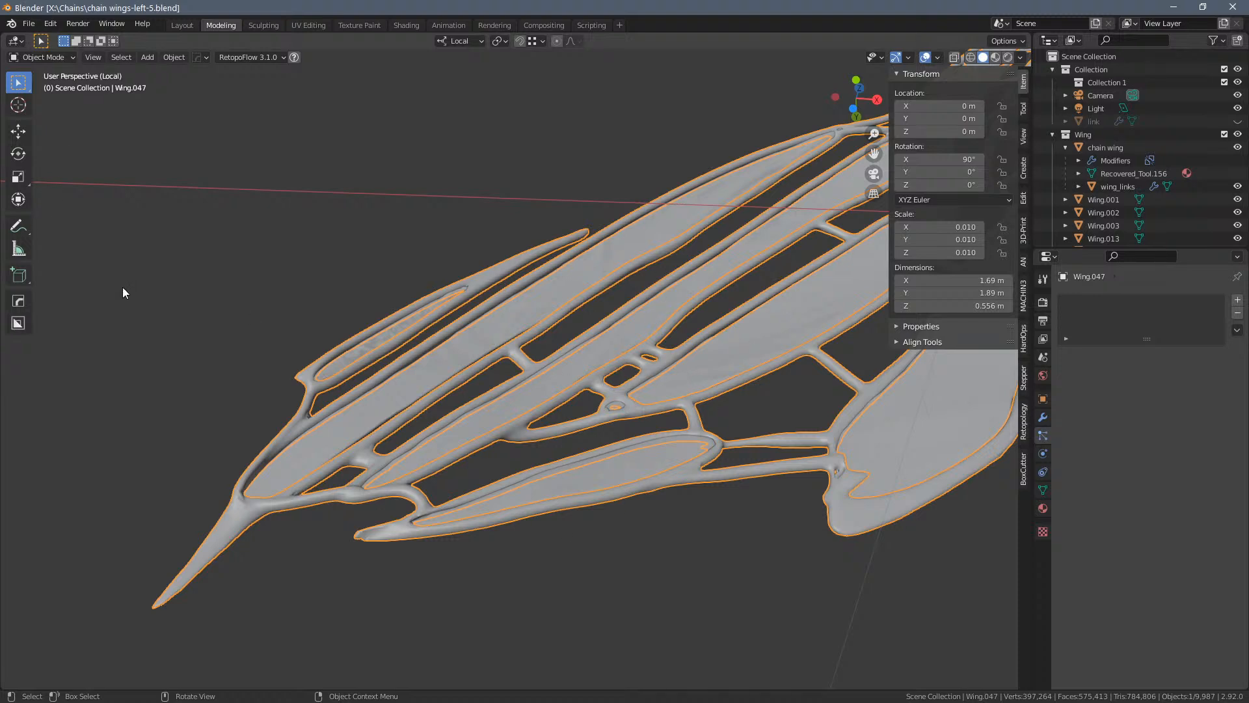
# Go back to the Sculpting workspace and smooth the Wing.047 frame around the lowest small cell near the wing's tip
pyautogui.click(544, 25)
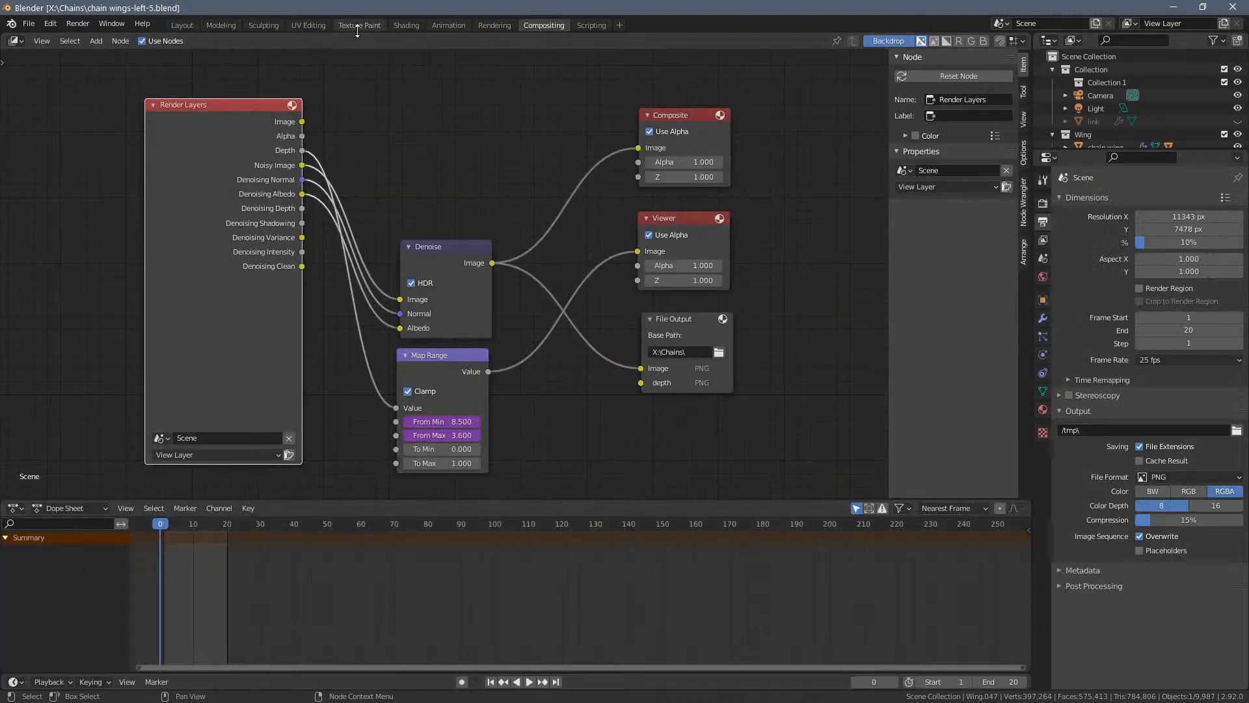
pyautogui.click(256, 23)
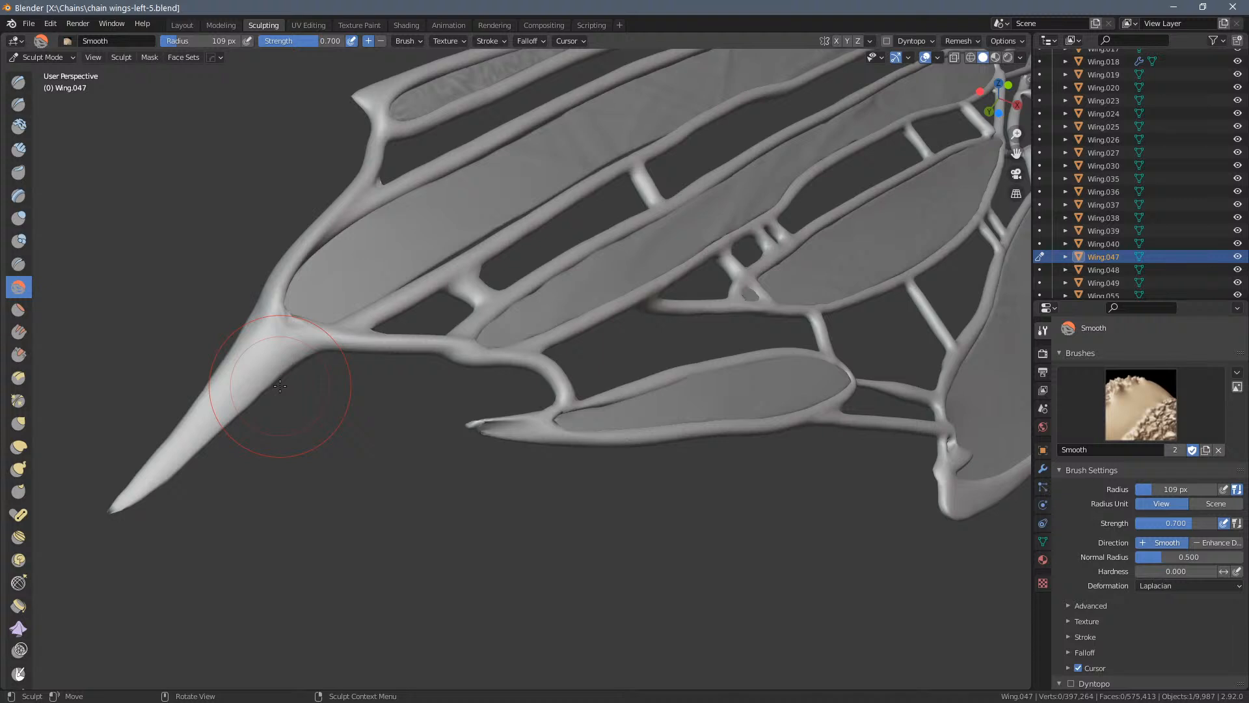
pyautogui.moveTo(501, 446)
pyautogui.mouseDown()
pyautogui.moveTo(486, 425)
pyautogui.moveTo(553, 419)
pyautogui.mouseUp()
pyautogui.moveTo(635, 435)
pyautogui.mouseDown()
pyautogui.moveTo(607, 442)
pyautogui.moveTo(718, 438)
pyautogui.mouseUp()
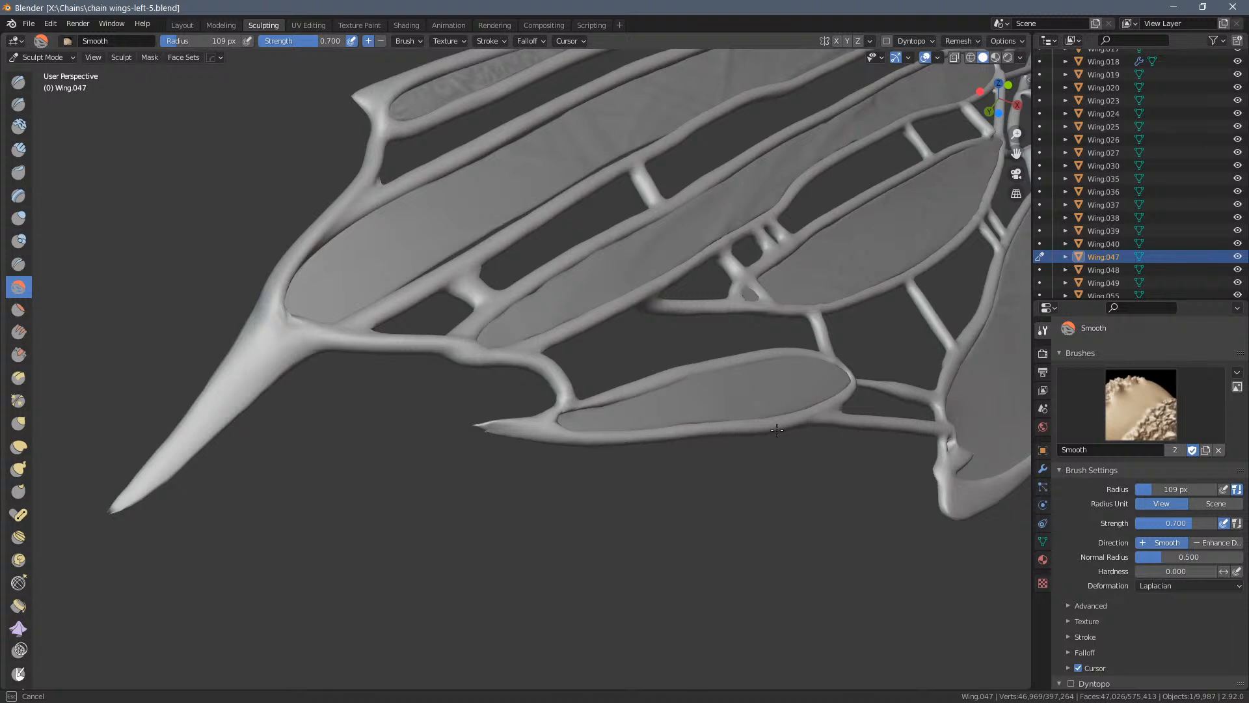
pyautogui.moveTo(833, 414); pyautogui.dragTo(820, 415)
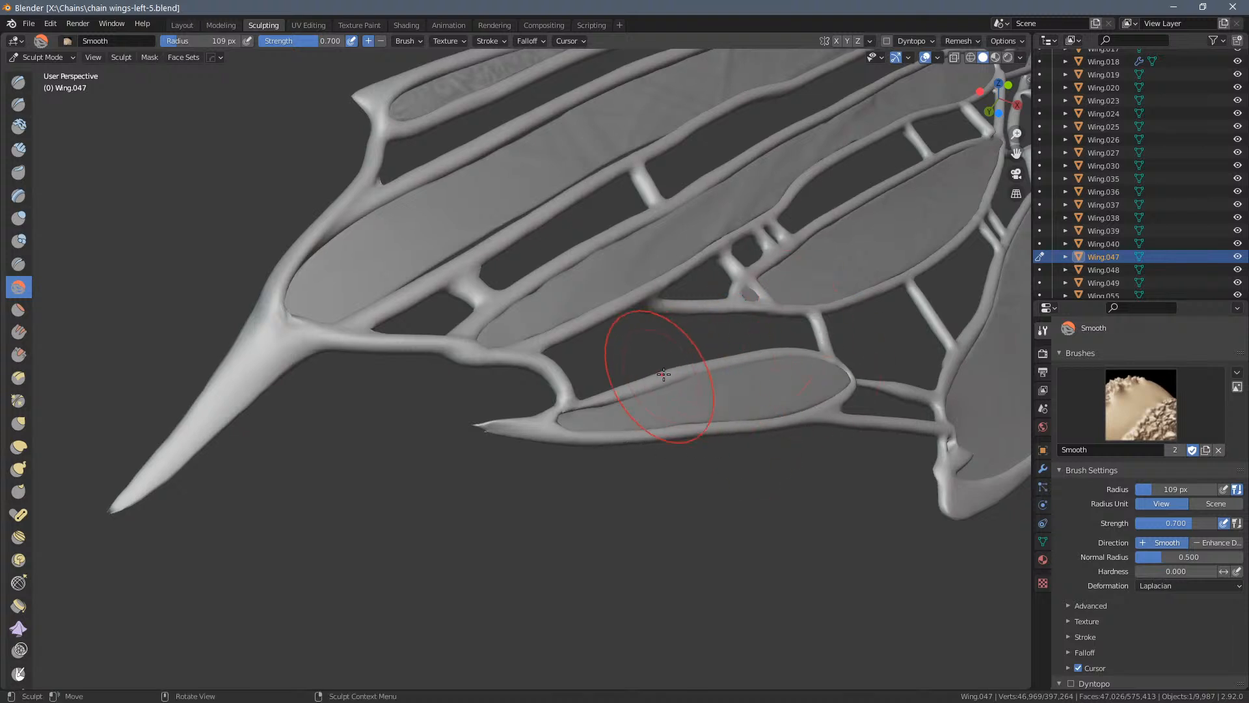
pyautogui.moveTo(661, 385)
pyautogui.mouseDown()
pyautogui.moveTo(602, 354)
pyautogui.moveTo(556, 389)
pyautogui.moveTo(564, 379)
pyautogui.mouseUp()
# Reduce the Smooth brush radius to 53 px and smooth the frame joints and struts above the lowest small cell
pyautogui.rightClick(569, 373)
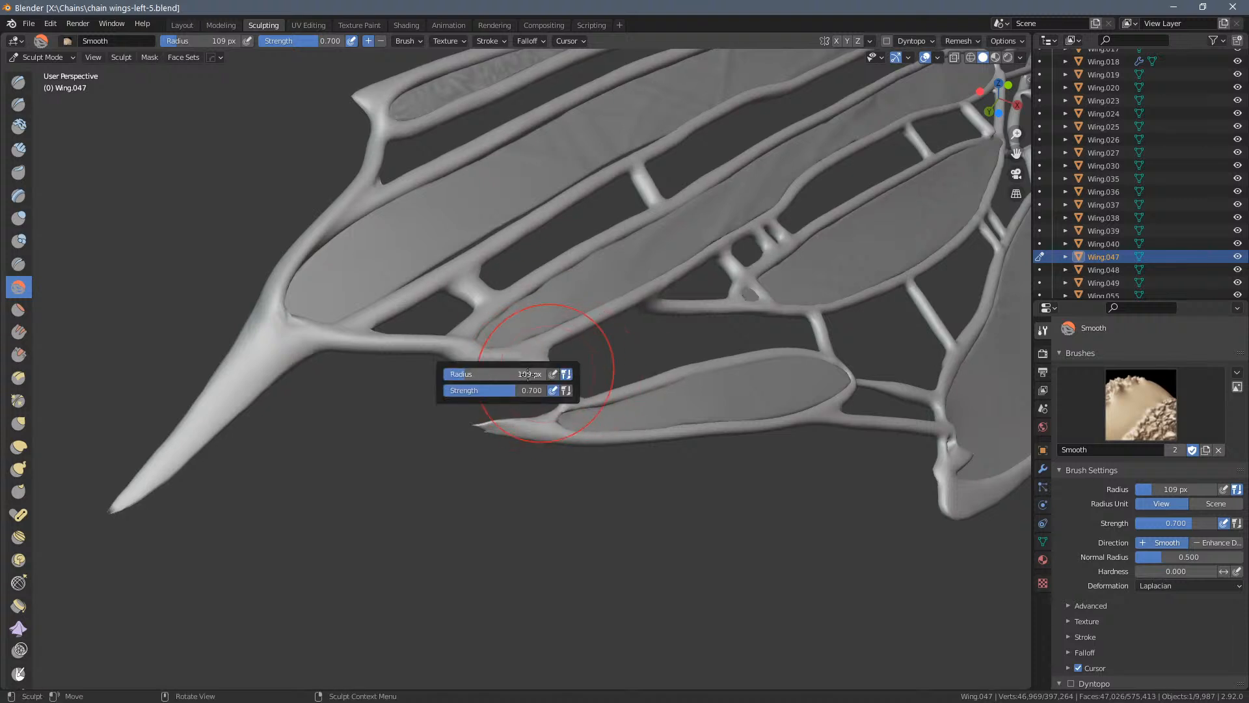
pyautogui.moveTo(481, 374); pyautogui.dragTo(469, 374)
pyautogui.moveTo(468, 373); pyautogui.dragTo(452, 373)
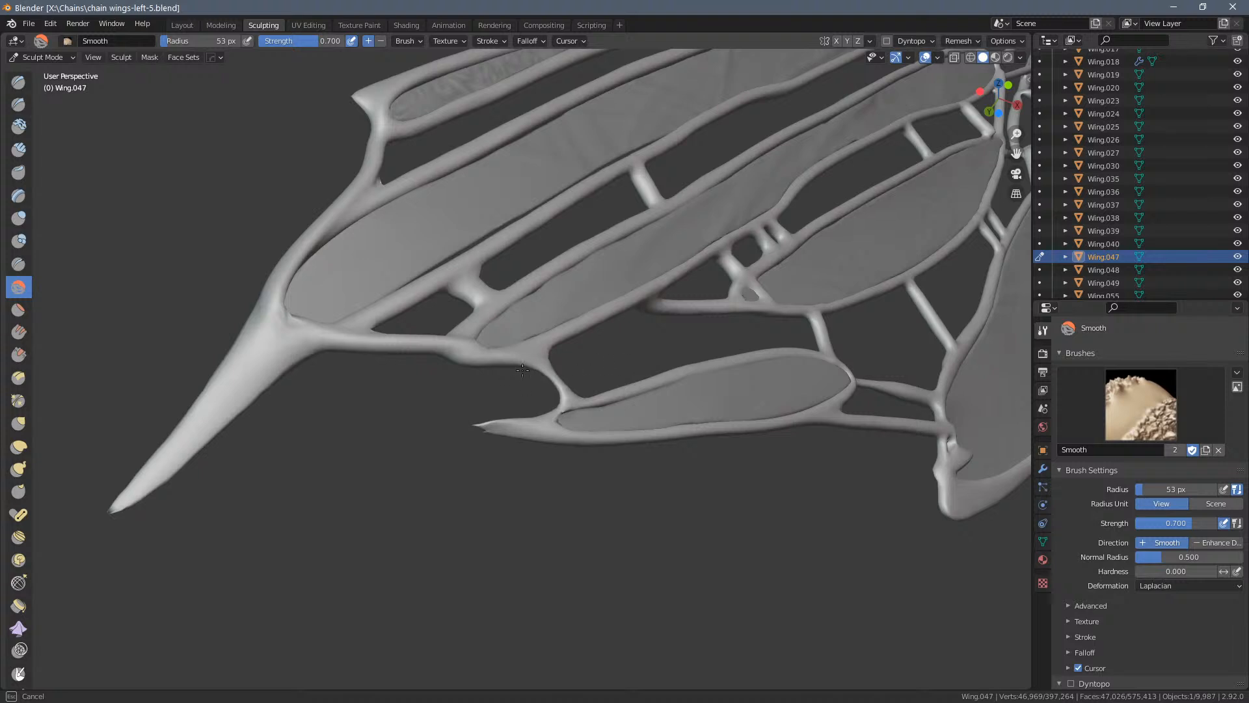
pyautogui.moveTo(484, 362)
pyautogui.mouseDown()
pyautogui.moveTo(432, 348)
pyautogui.moveTo(482, 360)
pyautogui.mouseUp()
pyautogui.moveTo(613, 329)
pyautogui.mouseDown()
pyautogui.moveTo(586, 328)
pyautogui.moveTo(661, 295)
pyautogui.moveTo(665, 314)
pyautogui.moveTo(739, 301)
pyautogui.mouseUp()
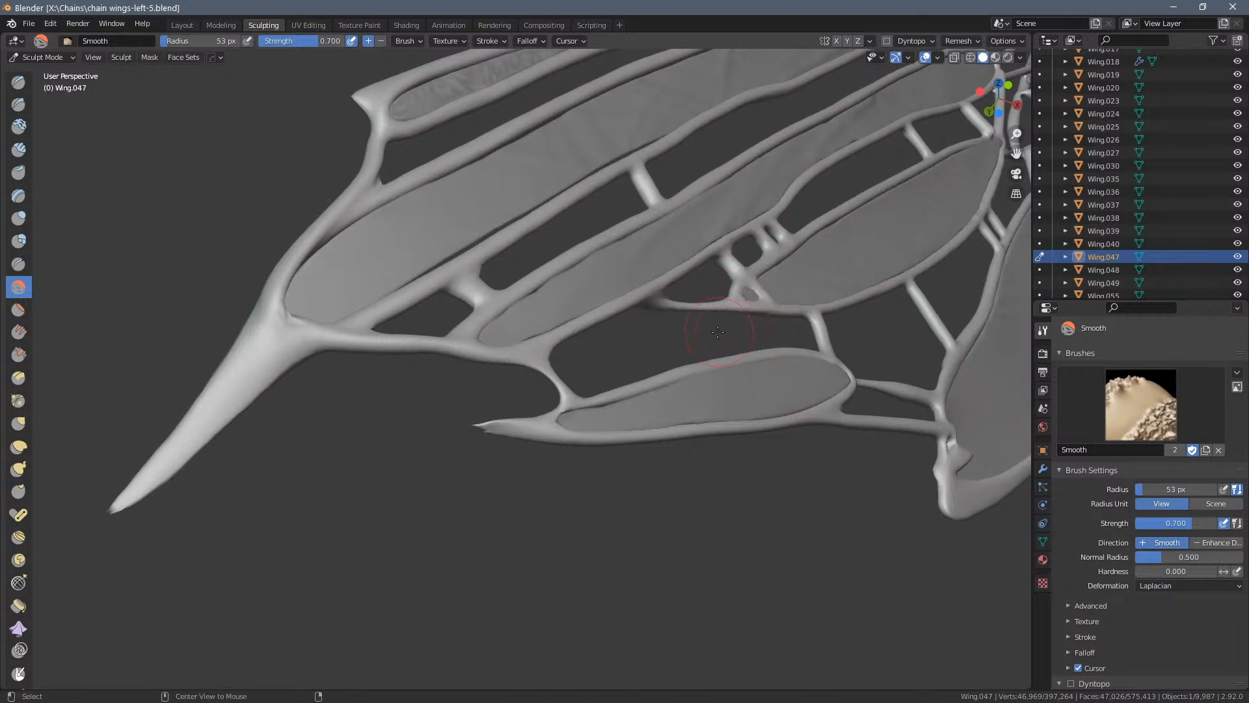
# Smooth both rims of the lowest small cell and the struts joining it to the neighbouring cells
pyautogui.moveTo(721, 332)
pyautogui.mouseDown(button='middle')
pyautogui.moveTo(665, 338)
pyautogui.moveTo(683, 357)
pyautogui.mouseUp(button='middle')
pyautogui.moveTo(683, 358)
pyautogui.mouseDown()
pyautogui.moveTo(677, 413)
pyautogui.moveTo(771, 385)
pyautogui.moveTo(577, 457)
pyautogui.mouseUp()
pyautogui.moveTo(714, 352)
pyautogui.mouseDown()
pyautogui.moveTo(758, 334)
pyautogui.moveTo(687, 348)
pyautogui.moveTo(778, 326)
pyautogui.moveTo(608, 383)
pyautogui.moveTo(624, 393)
pyautogui.moveTo(568, 451)
pyautogui.moveTo(595, 423)
pyautogui.moveTo(585, 446)
pyautogui.mouseUp()
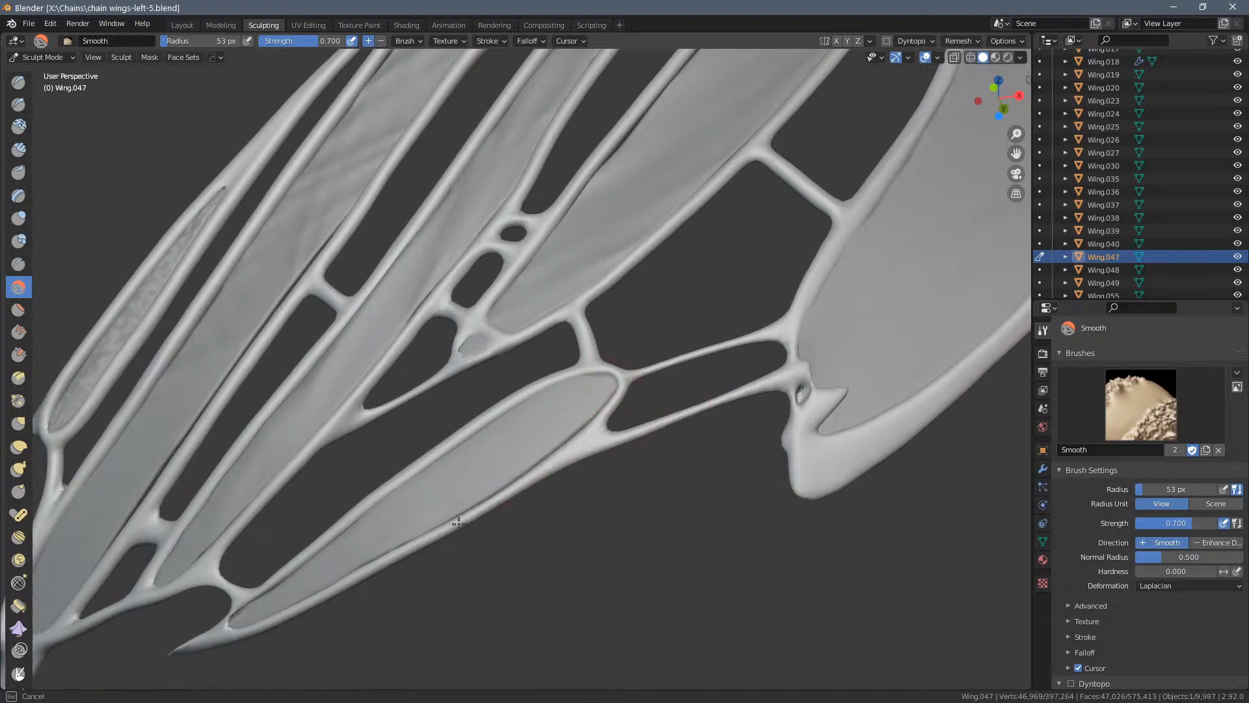
pyautogui.moveTo(310, 557); pyautogui.dragTo(260, 595)
pyautogui.moveTo(351, 514)
pyautogui.mouseDown()
pyautogui.moveTo(485, 408)
pyautogui.moveTo(627, 331)
pyautogui.moveTo(586, 329)
pyautogui.moveTo(612, 307)
pyautogui.mouseUp()
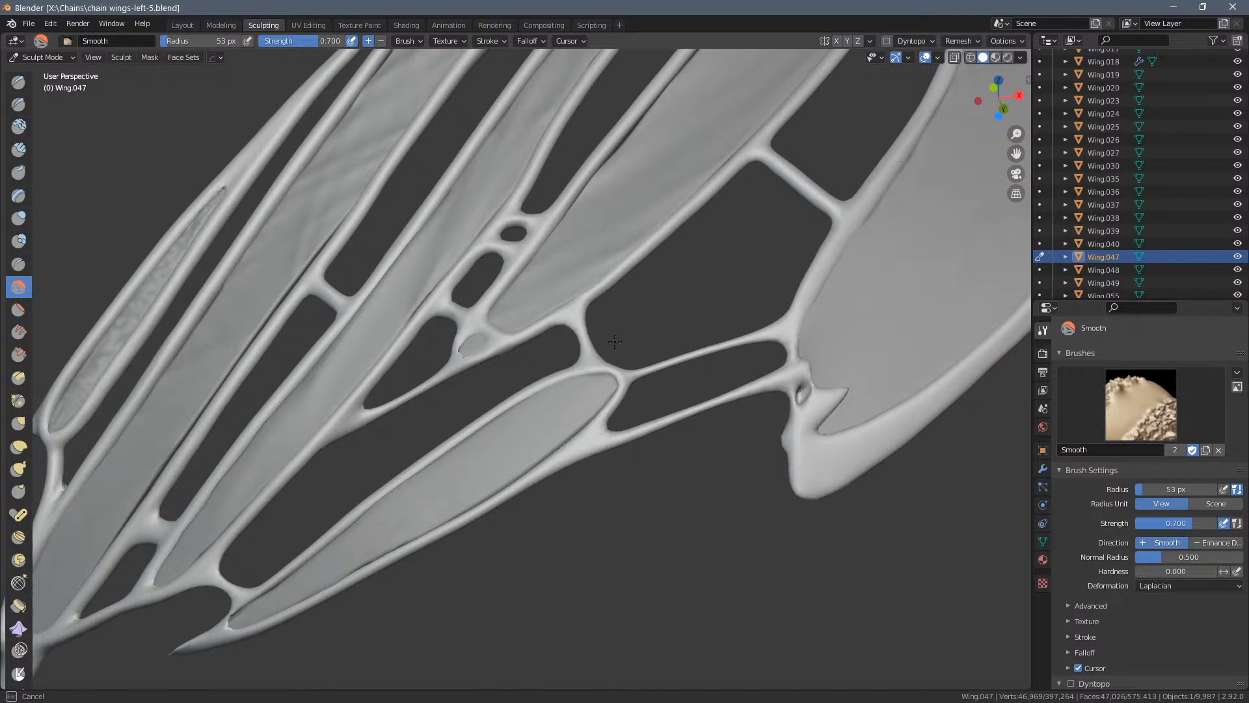
pyautogui.moveTo(473, 365)
pyautogui.mouseDown()
pyautogui.moveTo(540, 335)
pyautogui.moveTo(714, 189)
pyautogui.moveTo(777, 158)
pyautogui.moveTo(830, 206)
pyautogui.moveTo(797, 305)
pyautogui.moveTo(823, 384)
pyautogui.mouseUp()
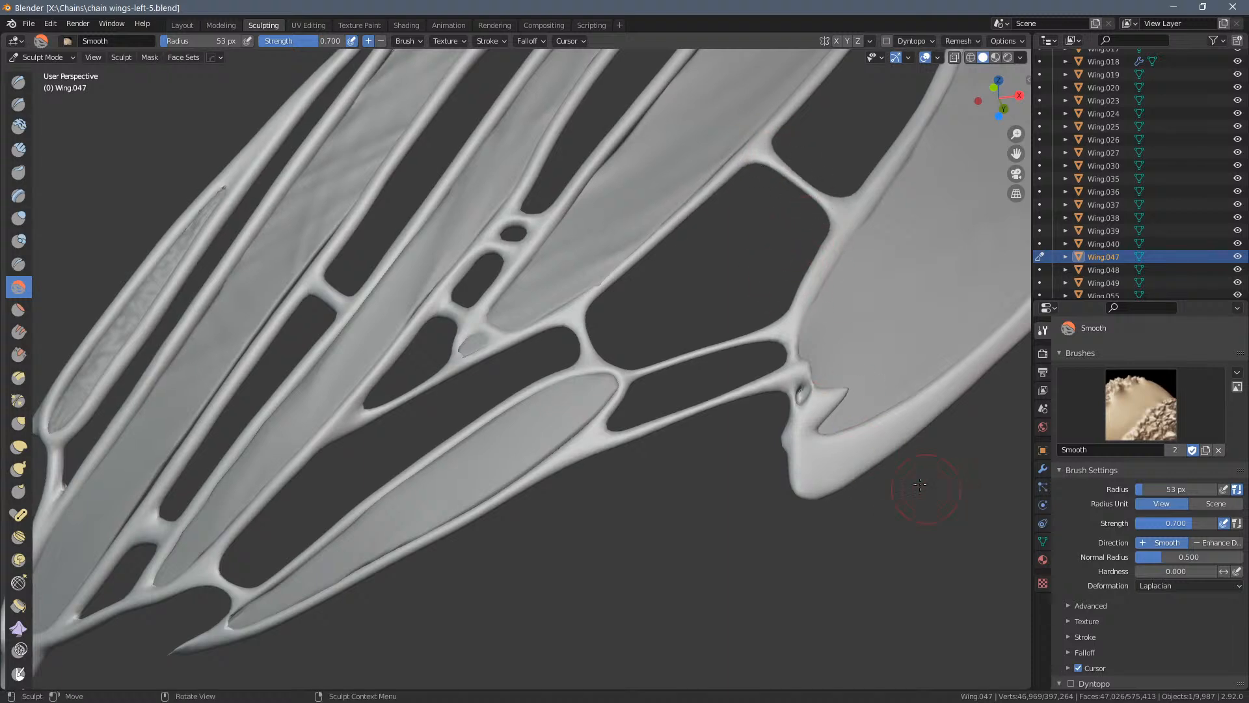
# Enlarge the Smooth brush to 78 px and smooth the outer rim of the broad cell beside the lowest one
pyautogui.moveTo(948, 470)
pyautogui.mouseDown(button='middle')
pyautogui.moveTo(941, 481)
pyautogui.moveTo(660, 510)
pyautogui.moveTo(758, 497)
pyautogui.moveTo(530, 542)
pyautogui.moveTo(567, 538)
pyautogui.moveTo(597, 505)
pyautogui.mouseUp(button='middle')
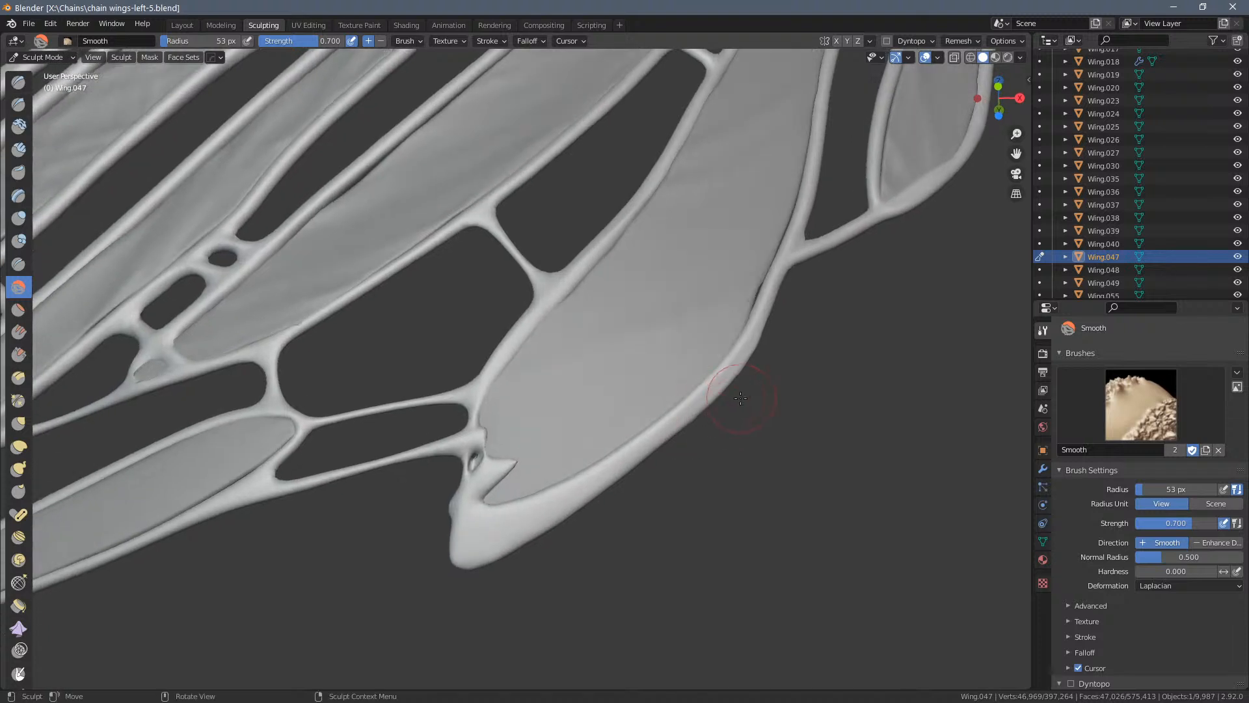
pyautogui.press('f')
pyautogui.moveTo(732, 371)
pyautogui.mouseDown()
pyautogui.moveTo(650, 448)
pyautogui.moveTo(505, 540)
pyautogui.mouseUp()
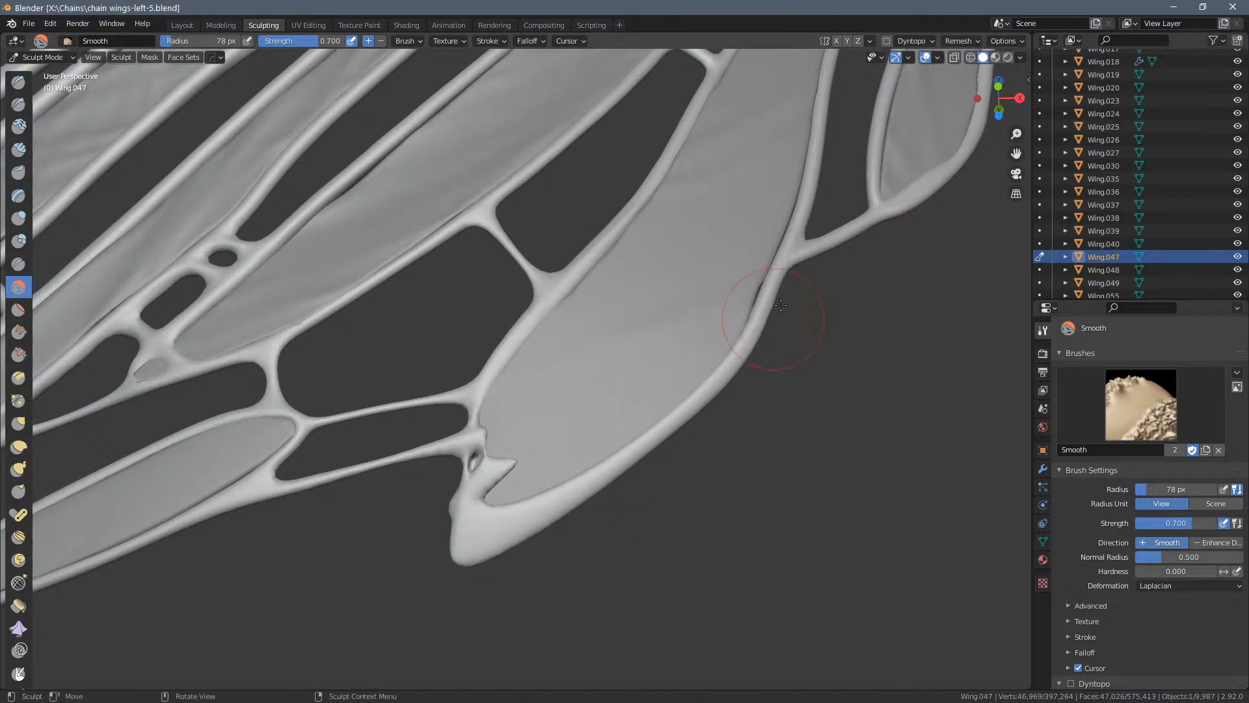
pyautogui.moveTo(819, 175); pyautogui.dragTo(812, 194)
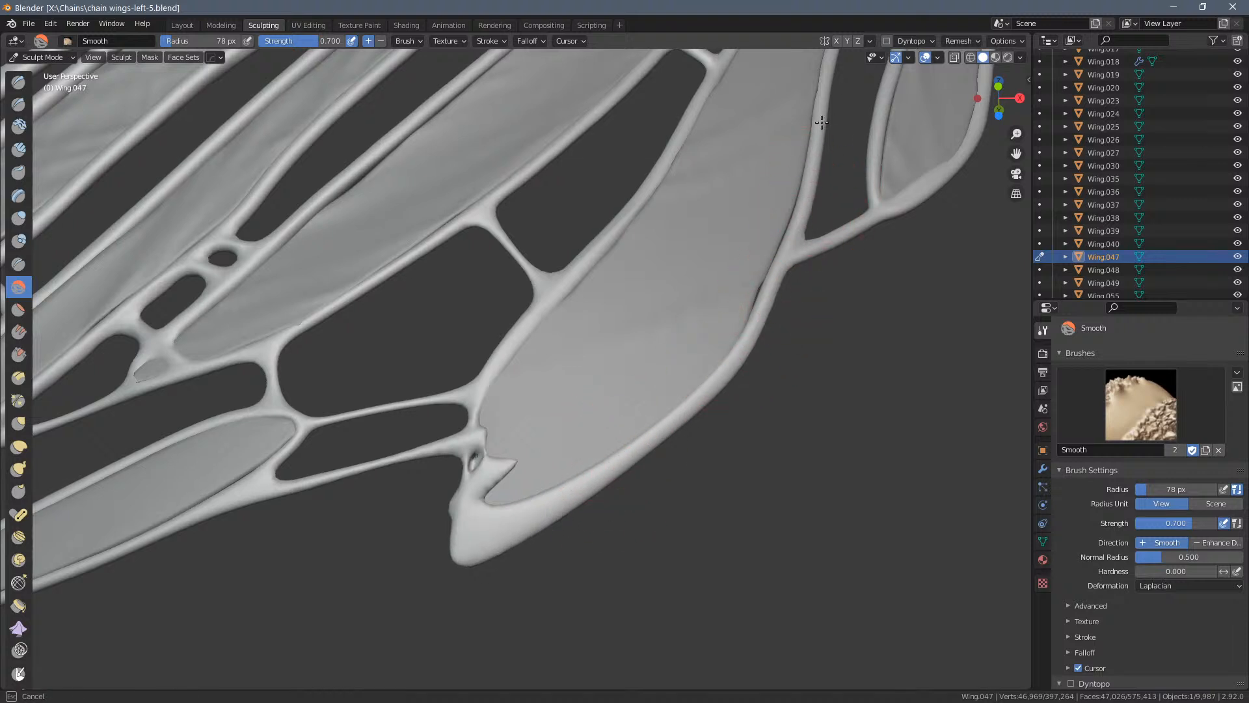
pyautogui.moveTo(821, 122); pyautogui.dragTo(822, 97)
# Reduce the Smooth brush radius to 63 px and smooth the strut linking the broad cell to the innermost oval cell
pyautogui.press('[')
pyautogui.press('[')
pyautogui.moveTo(837, 248)
pyautogui.mouseDown()
pyautogui.moveTo(834, 236)
pyautogui.moveTo(816, 250)
pyautogui.moveTo(859, 221)
pyautogui.mouseUp()
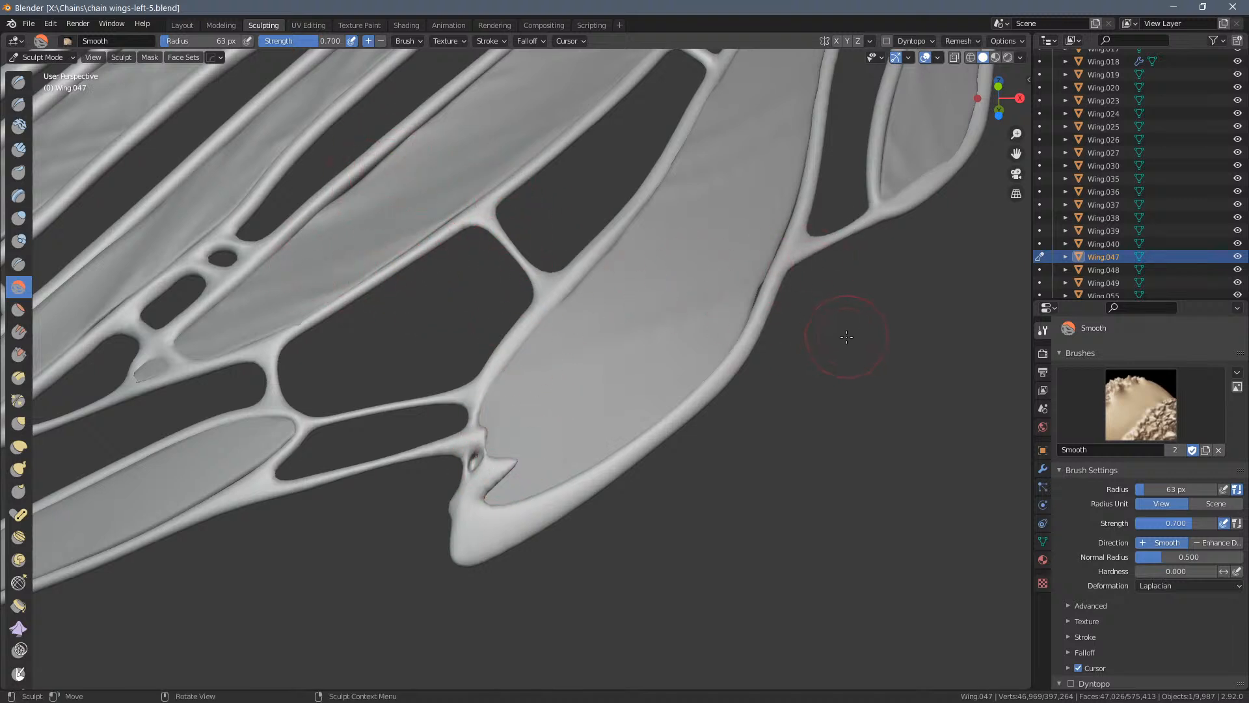
# Smooth the frame on both sides of the innermost oval cell of the lower wing
pyautogui.keyDown('shift'); pyautogui.moveTo(862, 335); pyautogui.dragTo(615, 406, button='middle'); pyautogui.keyUp('shift')
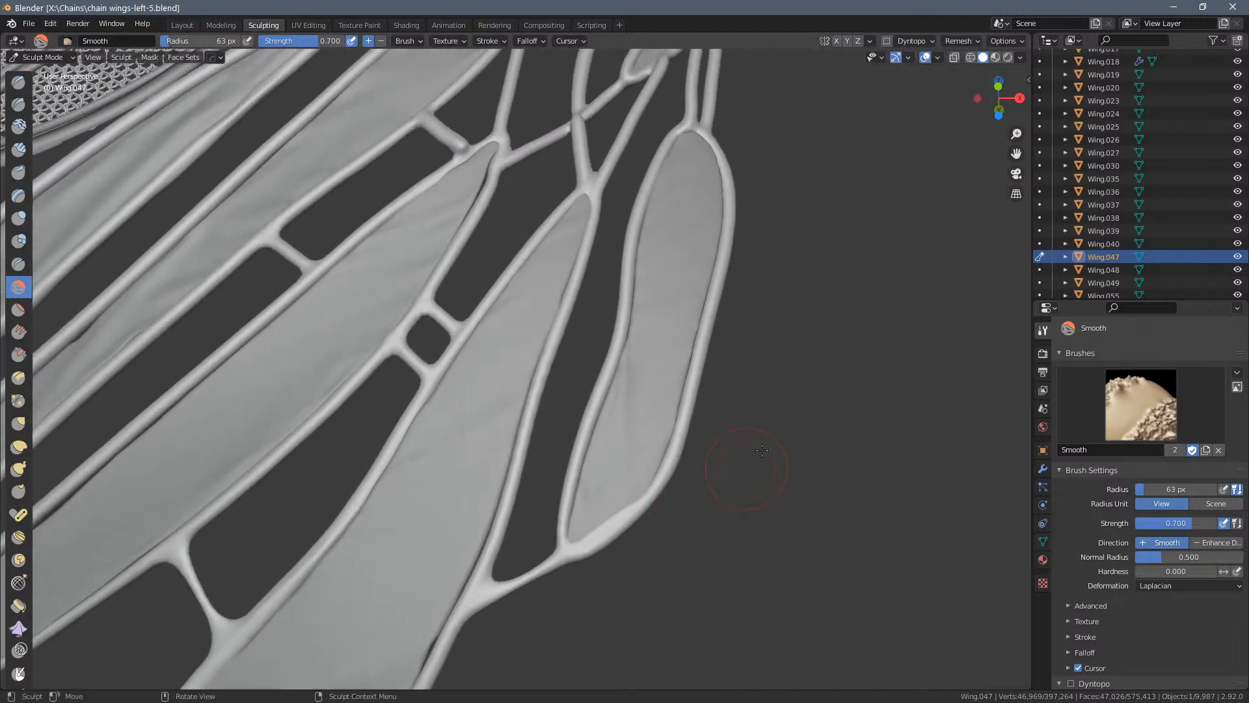
pyautogui.moveTo(631, 521)
pyautogui.mouseDown()
pyautogui.moveTo(576, 553)
pyautogui.moveTo(648, 509)
pyautogui.moveTo(680, 436)
pyautogui.mouseUp()
pyautogui.moveTo(719, 257); pyautogui.dragTo(725, 166)
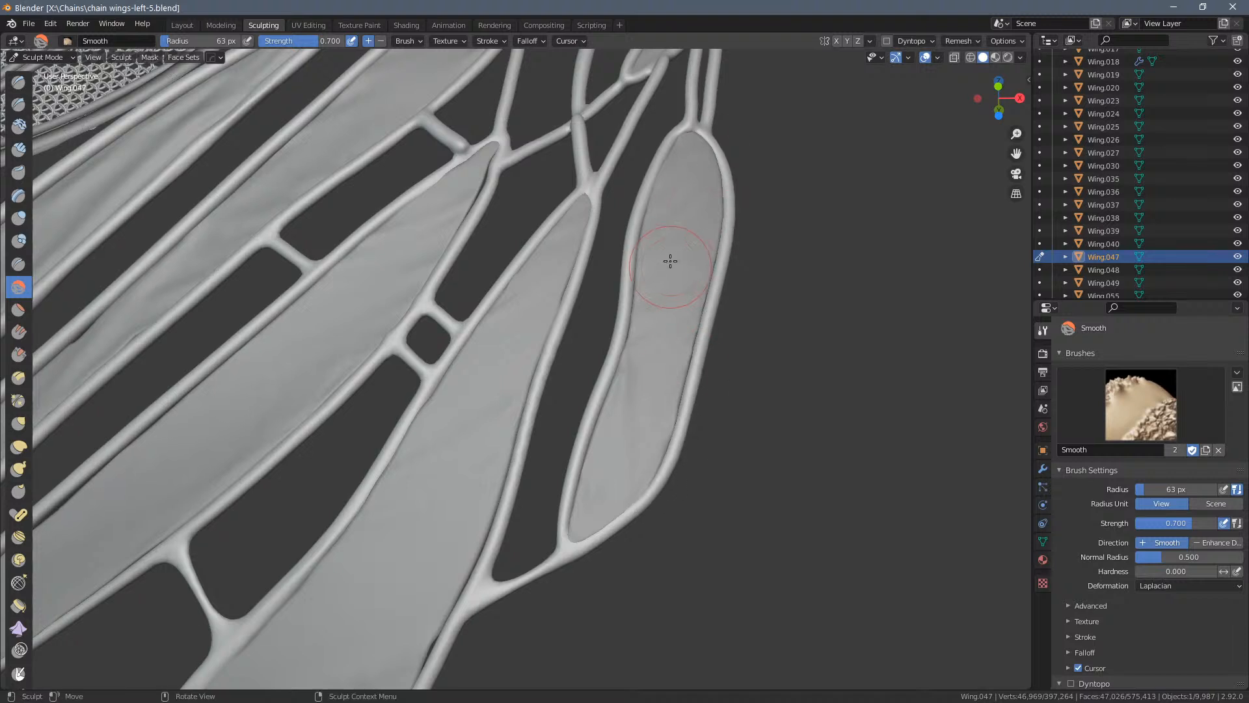
pyautogui.moveTo(669, 260)
pyautogui.mouseDown()
pyautogui.moveTo(670, 162)
pyautogui.moveTo(634, 242)
pyautogui.mouseUp()
pyautogui.moveTo(620, 335); pyautogui.dragTo(573, 292)
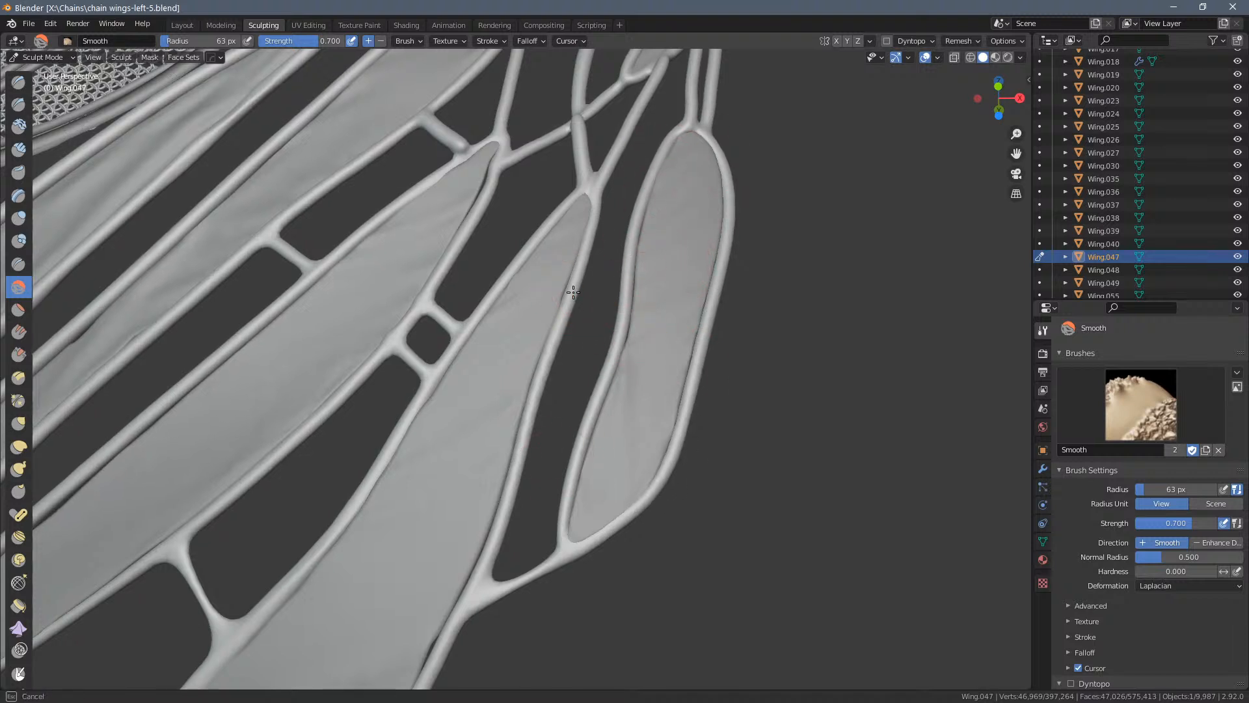
# Smooth the upper rim of the broad cell and the short cross struts between it and the adjacent long cells
pyautogui.moveTo(540, 384); pyautogui.dragTo(588, 231)
pyautogui.moveTo(430, 328)
pyautogui.mouseDown()
pyautogui.moveTo(416, 357)
pyautogui.moveTo(435, 311)
pyautogui.moveTo(450, 309)
pyautogui.mouseUp()
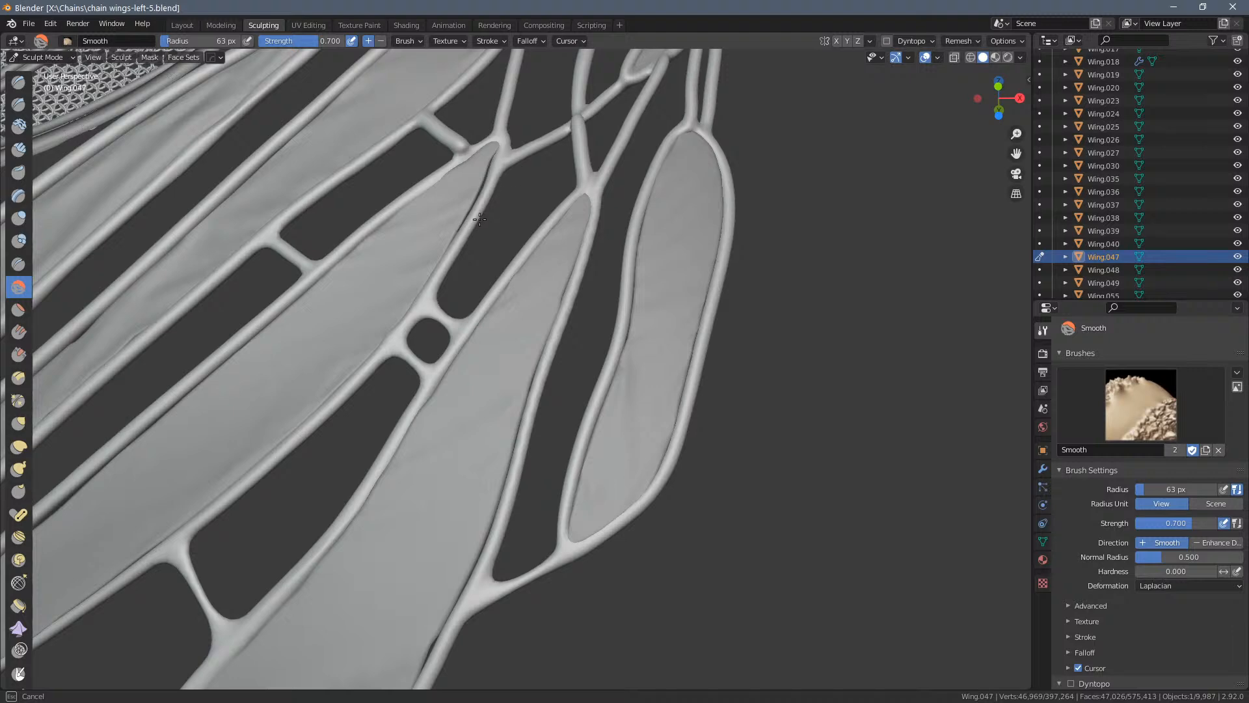
pyautogui.moveTo(460, 153)
pyautogui.mouseDown()
pyautogui.moveTo(460, 140)
pyautogui.moveTo(420, 125)
pyautogui.moveTo(377, 173)
pyautogui.moveTo(278, 223)
pyautogui.moveTo(297, 250)
pyautogui.moveTo(133, 341)
pyautogui.moveTo(150, 399)
pyautogui.mouseUp()
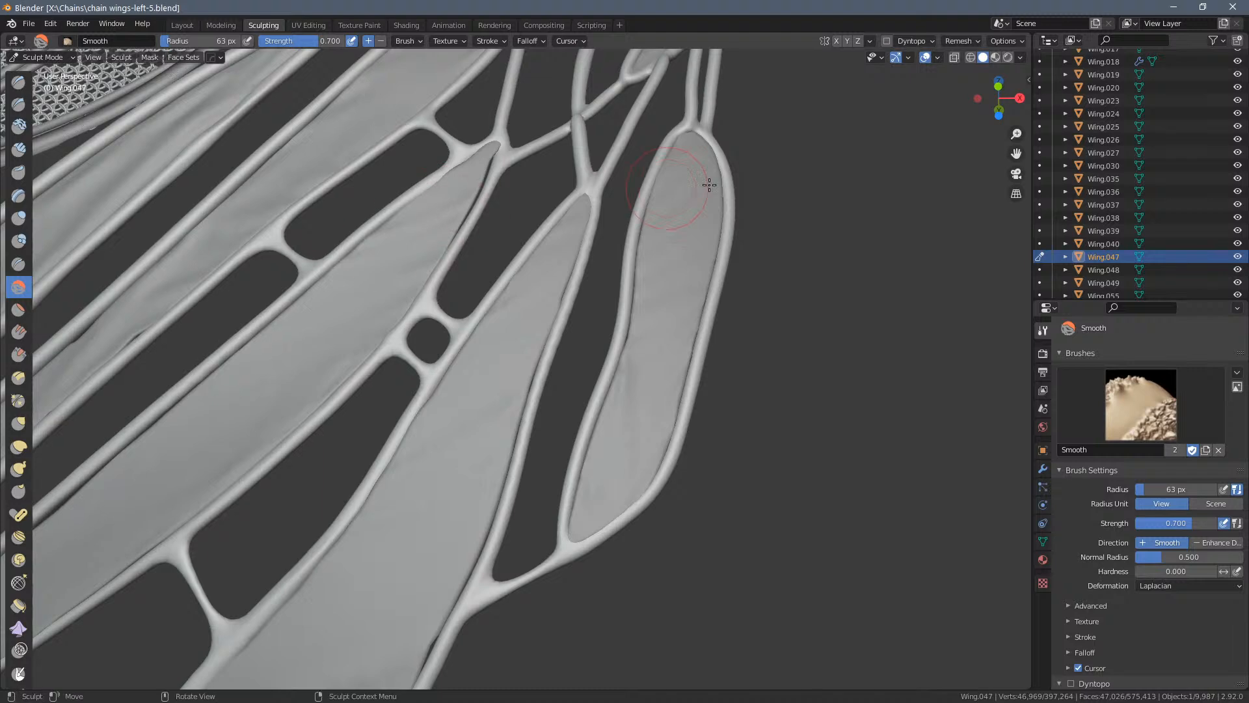
pyautogui.moveTo(795, 163); pyautogui.dragTo(824, 161, button='middle')
pyautogui.moveTo(808, 209); pyautogui.dragTo(680, 311, button='middle')
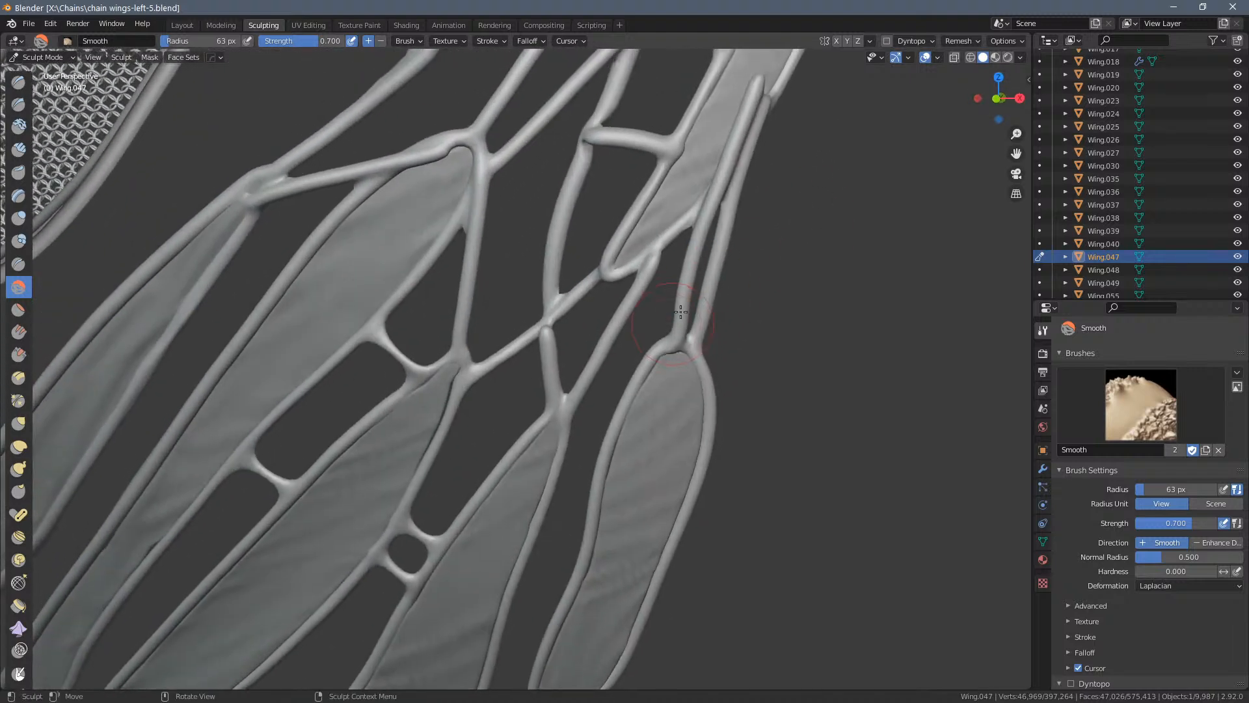
# Smooth the forked struts where the middle cells meet and the two thin struts rising from the innermost oval cell
pyautogui.moveTo(562, 329)
pyautogui.mouseDown()
pyautogui.moveTo(548, 330)
pyautogui.moveTo(560, 296)
pyautogui.moveTo(553, 242)
pyautogui.moveTo(578, 178)
pyautogui.mouseUp()
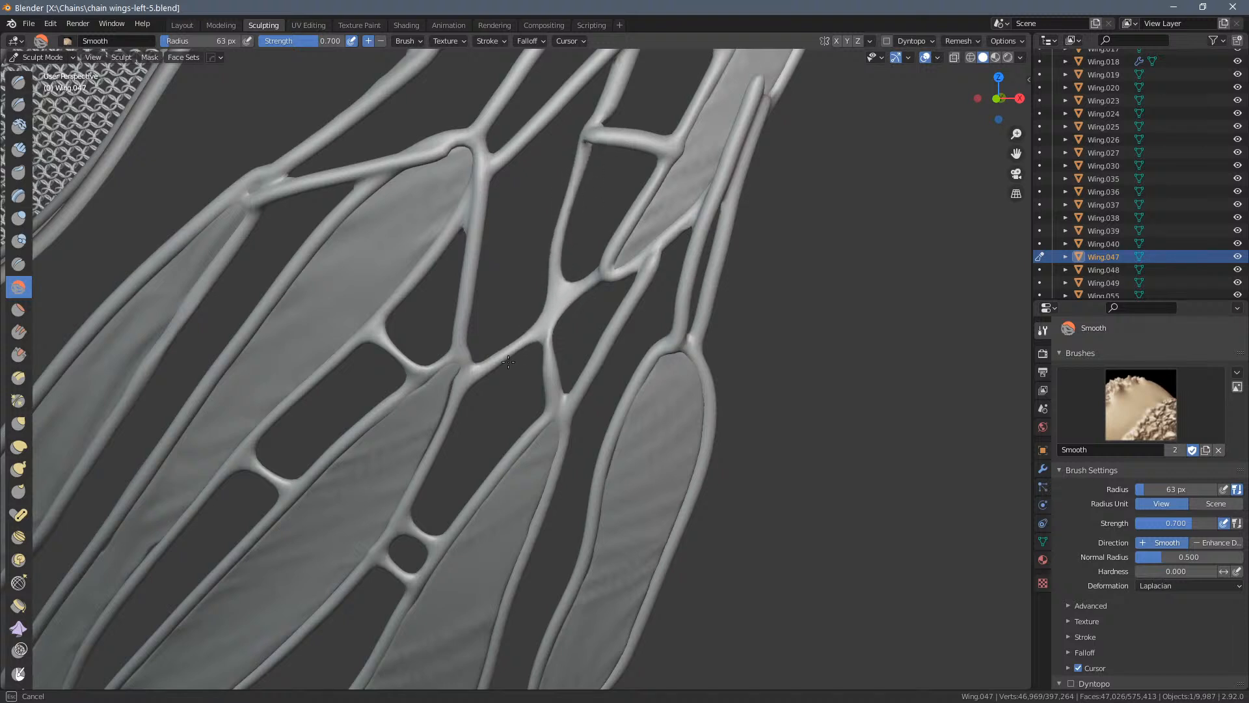
pyautogui.moveTo(547, 365)
pyautogui.mouseDown()
pyautogui.moveTo(709, 227)
pyautogui.moveTo(691, 274)
pyautogui.moveTo(720, 215)
pyautogui.moveTo(709, 312)
pyautogui.moveTo(751, 130)
pyautogui.moveTo(744, 142)
pyautogui.mouseUp()
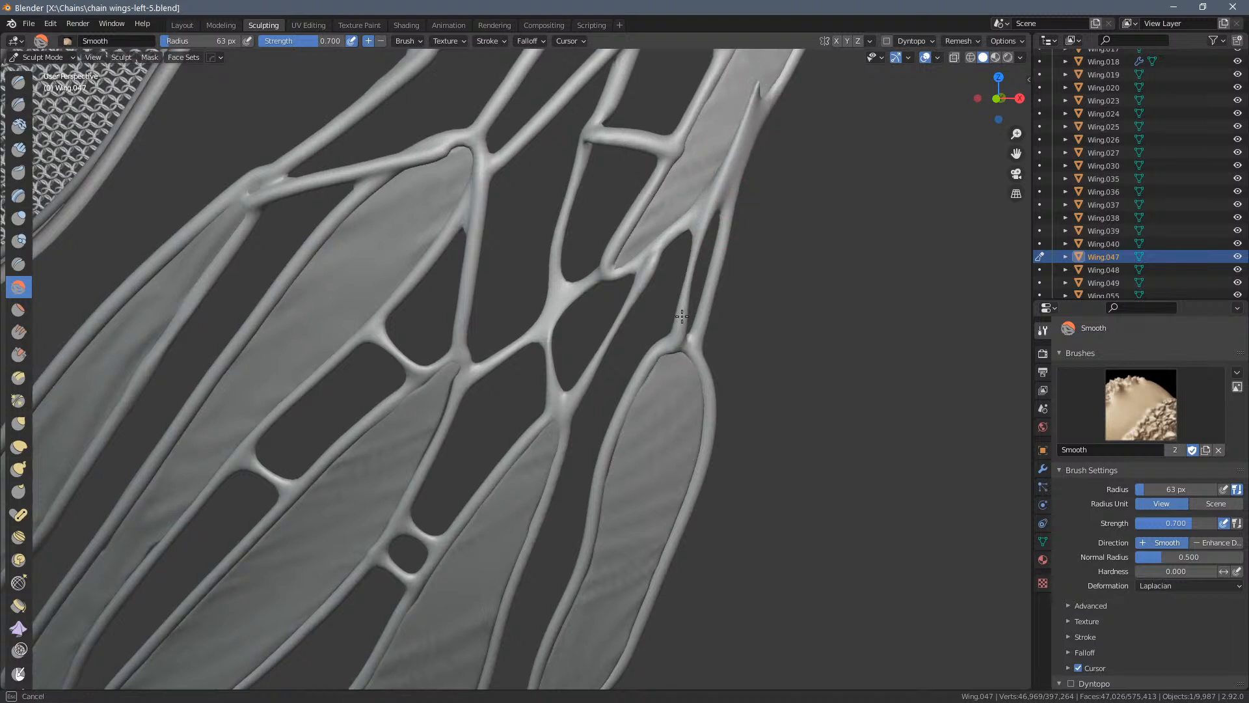
pyautogui.moveTo(644, 378); pyautogui.dragTo(642, 383, button='middle')
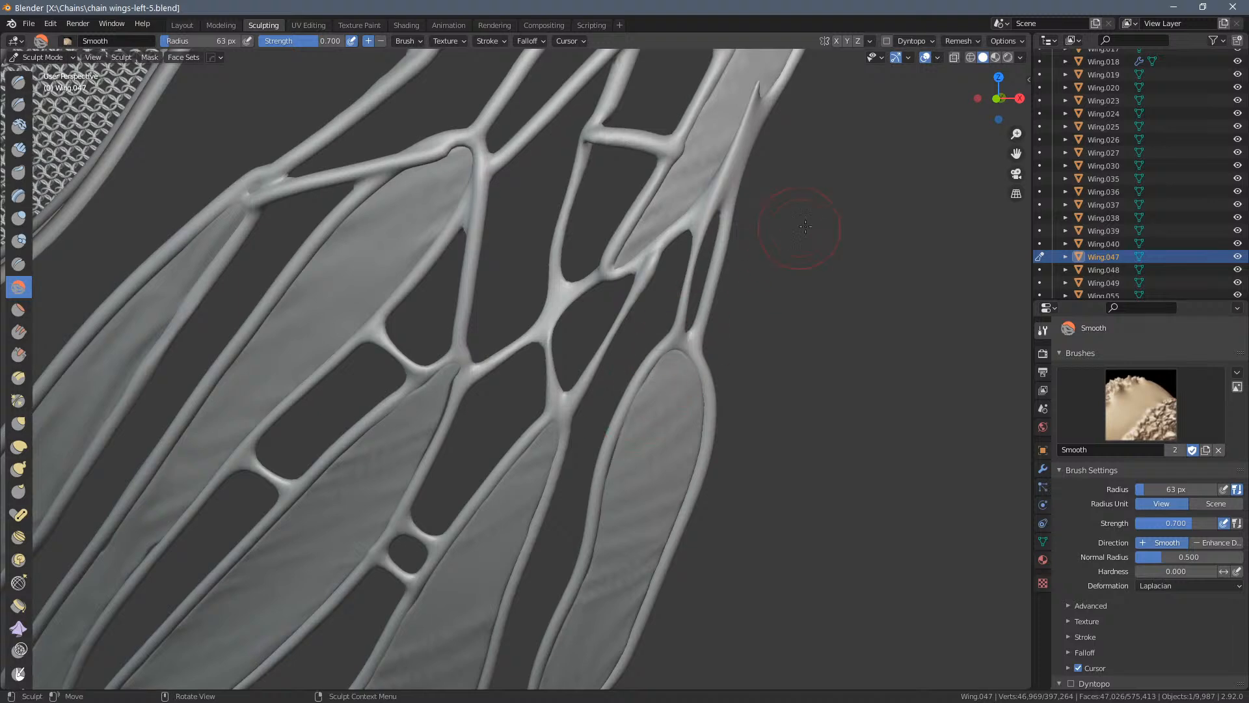
pyautogui.moveTo(813, 253)
pyautogui.mouseDown(button='middle')
pyautogui.moveTo(906, 248)
pyautogui.moveTo(767, 363)
pyautogui.moveTo(730, 374)
pyautogui.mouseUp(button='middle')
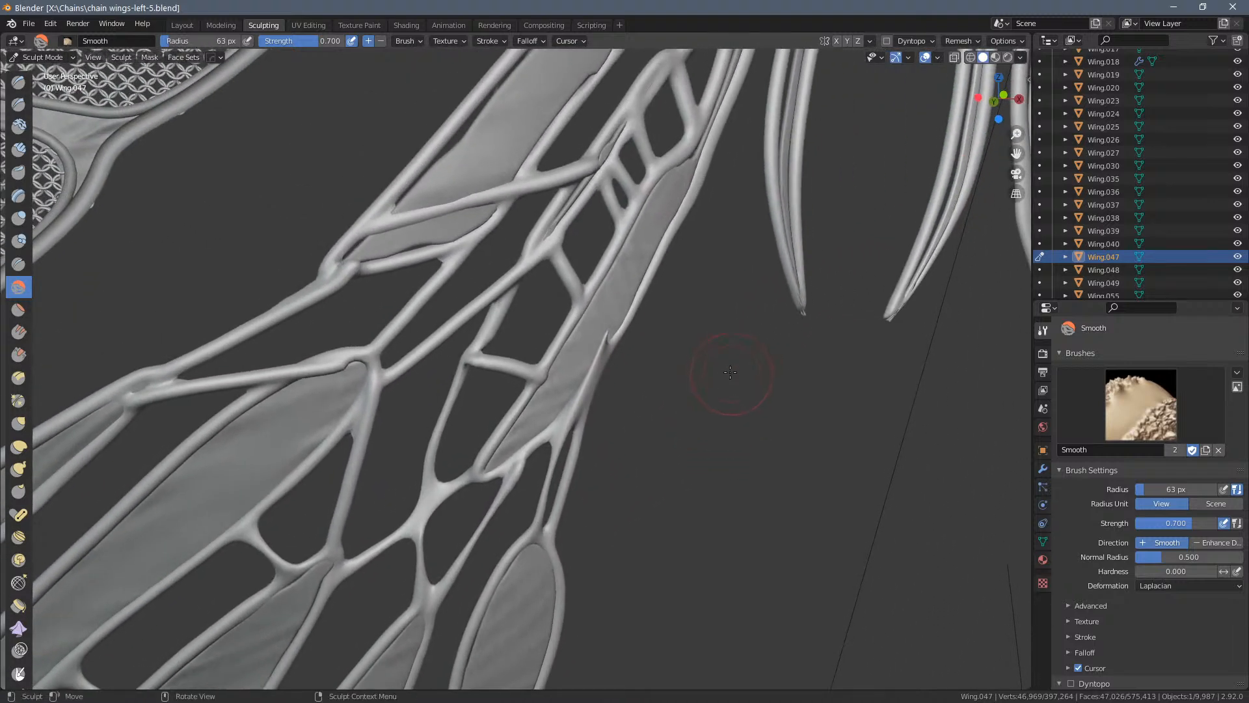
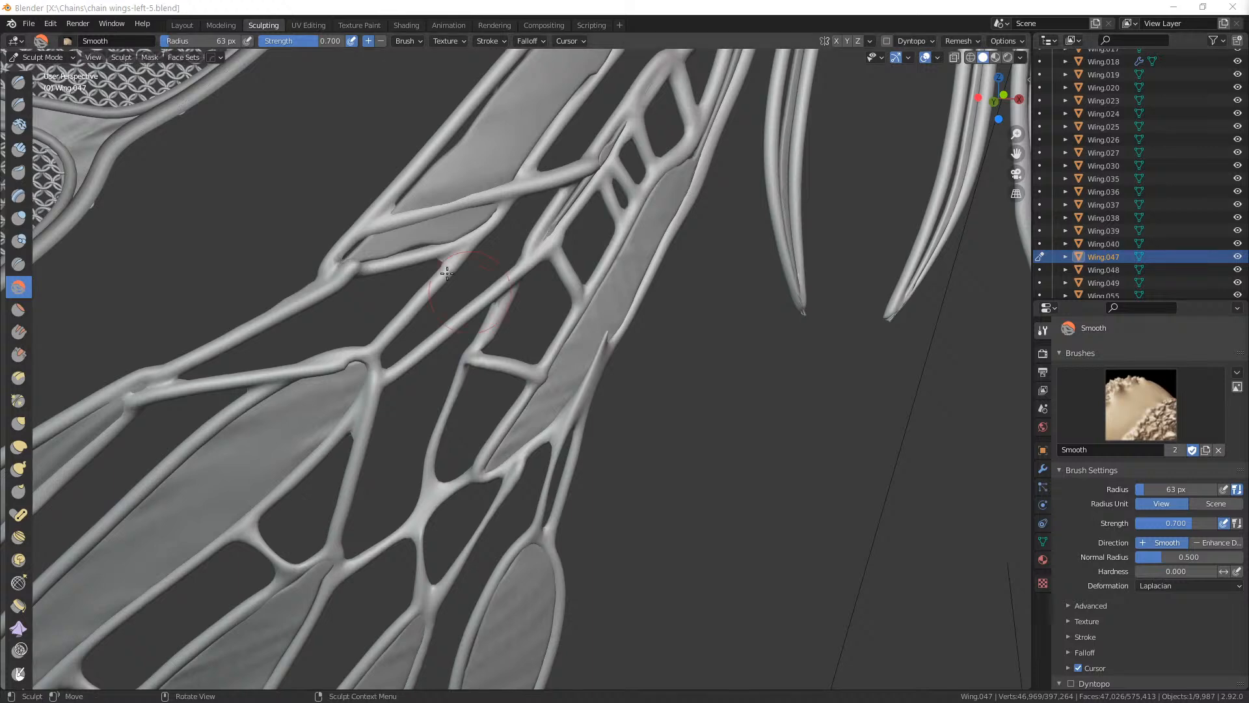
# Smooth the short cross strut and the diagonal struts between the middle openings, up to the lower end of the long upper cell
pyautogui.moveTo(506, 412); pyautogui.dragTo(506, 376)
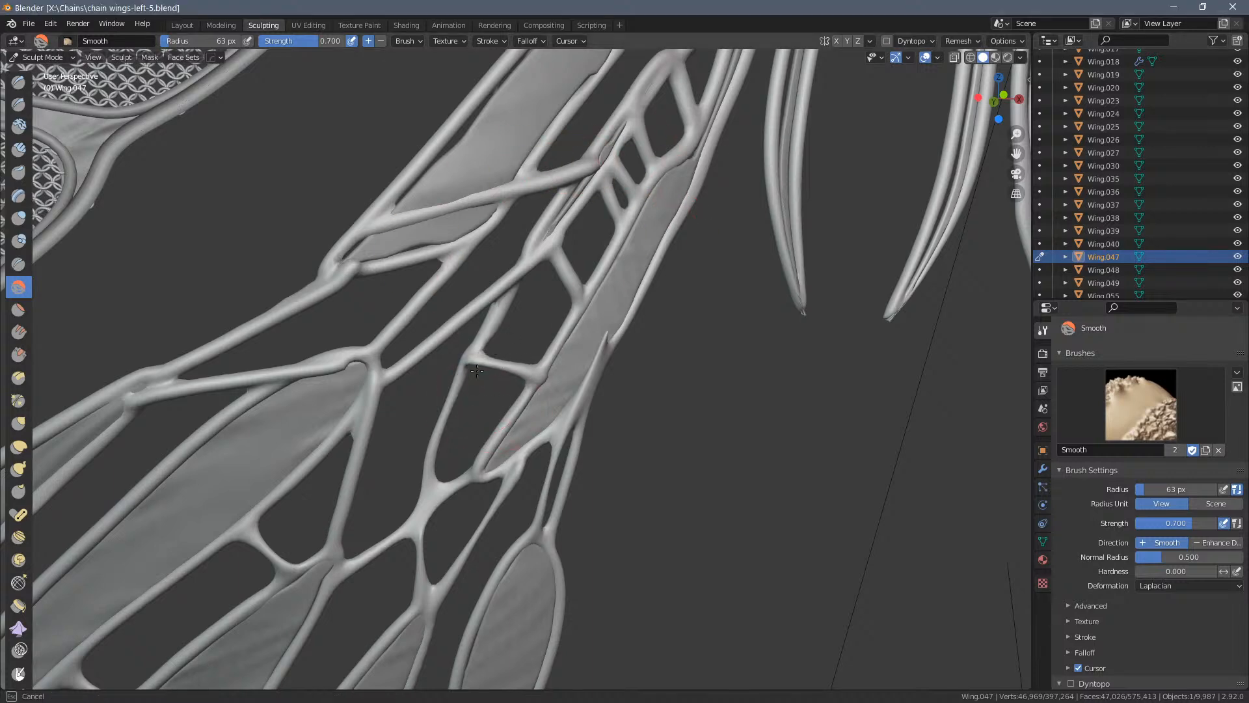
pyautogui.moveTo(510, 310)
pyautogui.mouseDown()
pyautogui.moveTo(487, 341)
pyautogui.moveTo(495, 301)
pyautogui.mouseUp()
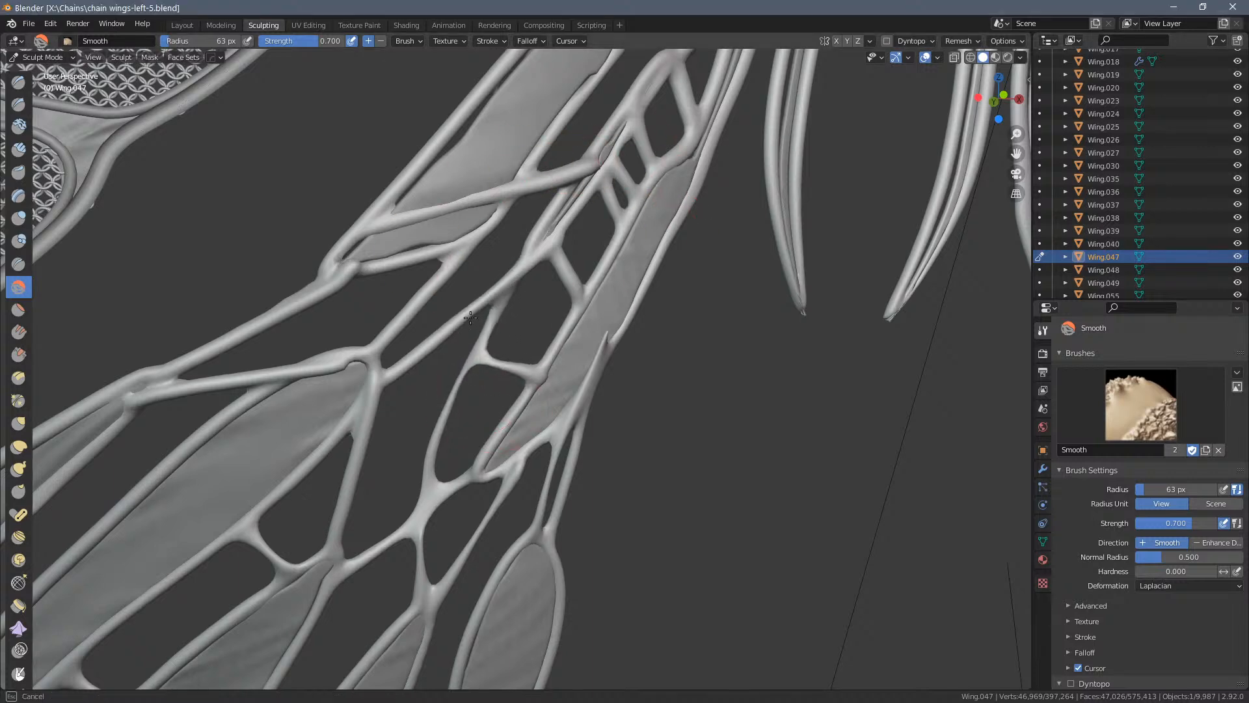
pyautogui.moveTo(405, 362); pyautogui.dragTo(400, 364)
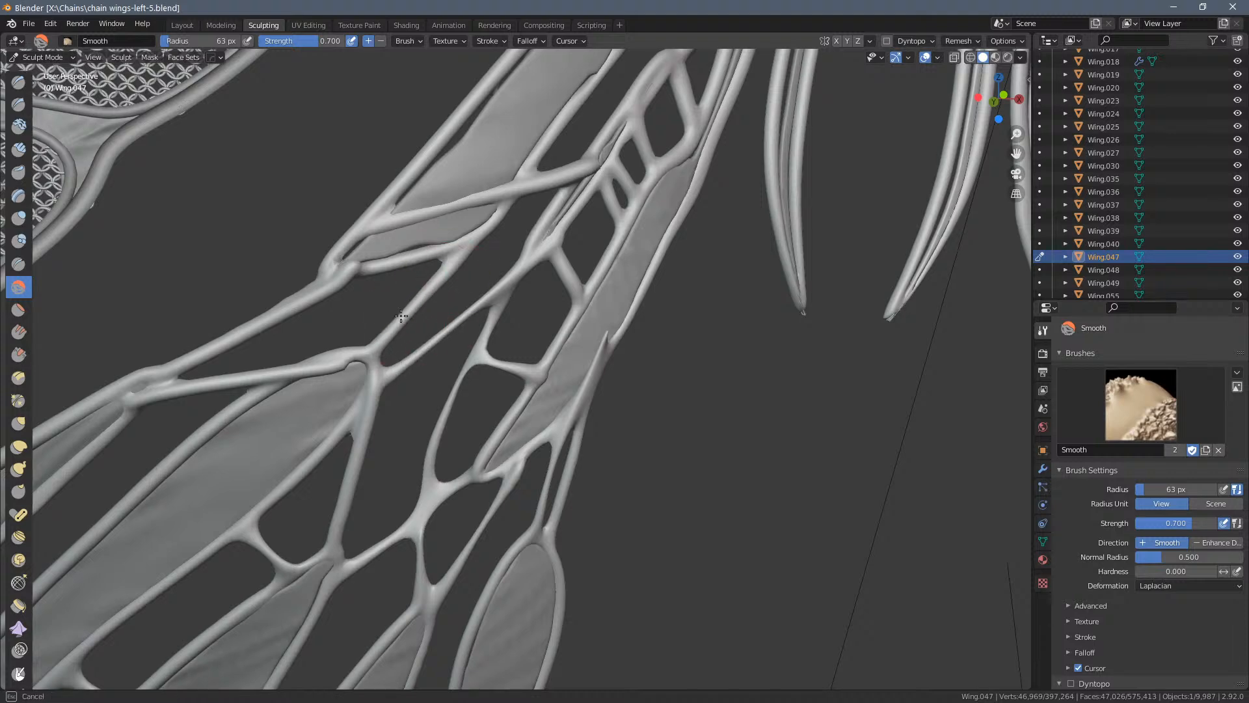
pyautogui.moveTo(424, 260)
pyautogui.mouseDown()
pyautogui.moveTo(385, 265)
pyautogui.moveTo(430, 255)
pyautogui.moveTo(480, 195)
pyautogui.moveTo(377, 215)
pyautogui.moveTo(497, 190)
pyautogui.mouseUp()
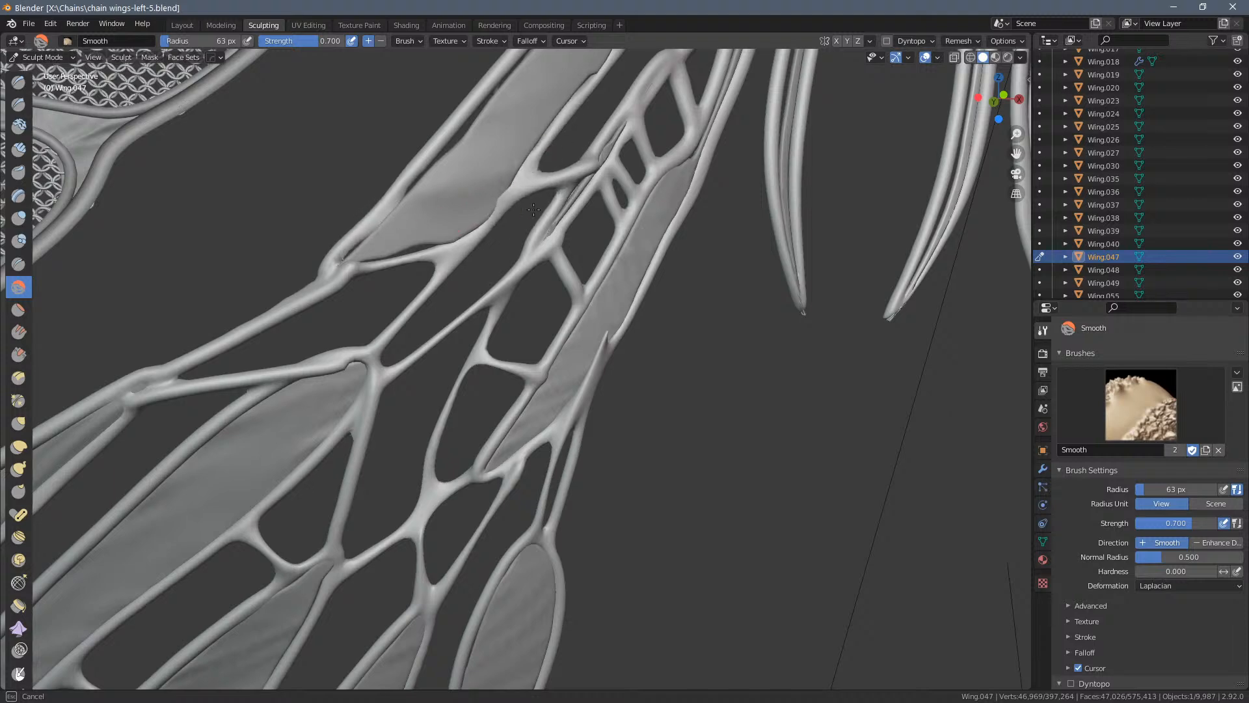
pyautogui.moveTo(583, 164)
pyautogui.mouseDown()
pyautogui.moveTo(602, 136)
pyautogui.moveTo(547, 221)
pyautogui.moveTo(533, 257)
pyautogui.moveTo(546, 279)
pyautogui.mouseUp()
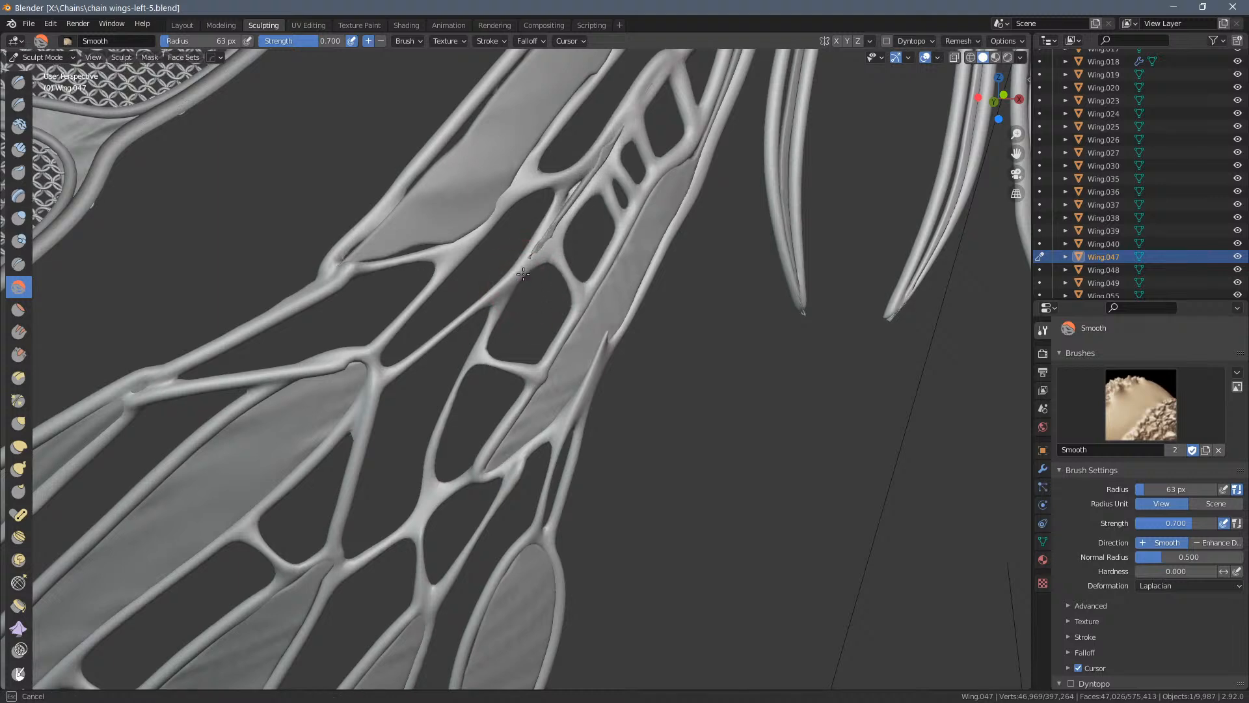
pyautogui.moveTo(535, 234)
pyautogui.mouseDown()
pyautogui.moveTo(572, 374)
pyautogui.moveTo(585, 376)
pyautogui.mouseUp()
# Smooth the inner edge of the narrow strip and the strut descending from the upper end of the broad cell
pyautogui.moveTo(557, 443)
pyautogui.mouseDown()
pyautogui.moveTo(527, 465)
pyautogui.moveTo(455, 479)
pyautogui.moveTo(592, 421)
pyautogui.mouseUp()
pyautogui.moveTo(677, 234)
pyautogui.mouseDown()
pyautogui.moveTo(694, 188)
pyautogui.moveTo(735, 156)
pyautogui.mouseUp()
pyautogui.moveTo(361, 440); pyautogui.dragTo(361, 462)
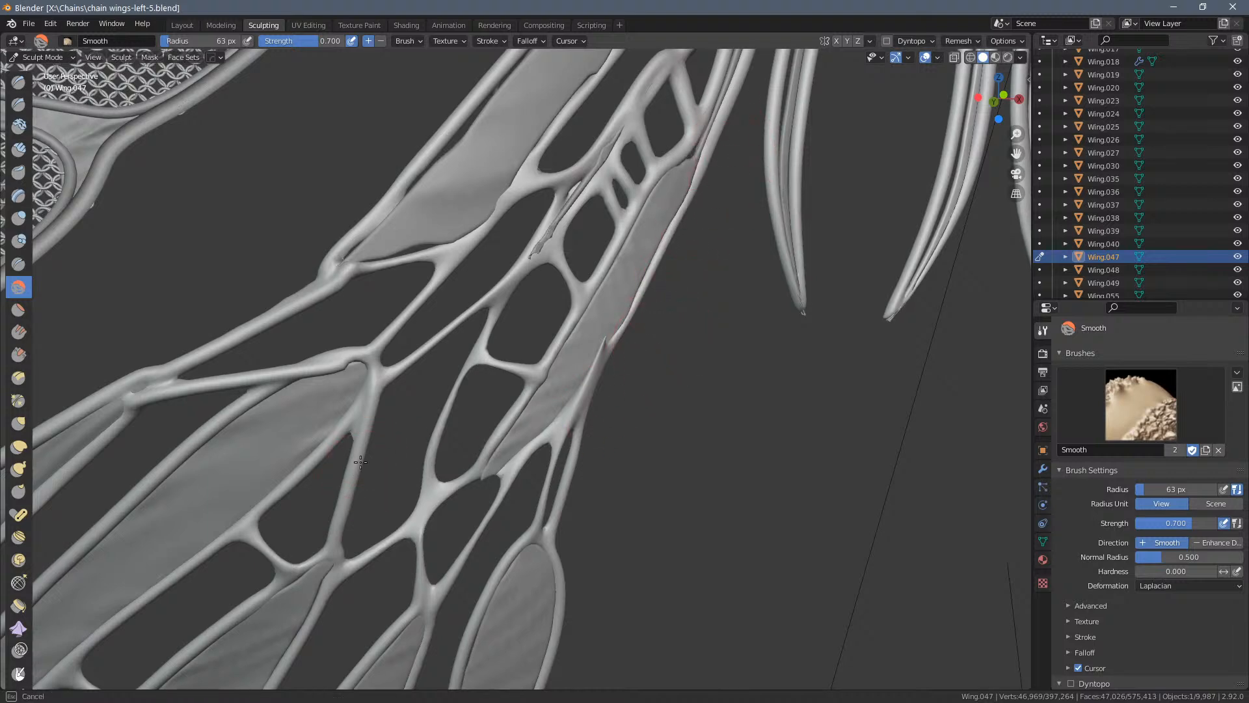
pyautogui.moveTo(343, 517); pyautogui.dragTo(351, 460)
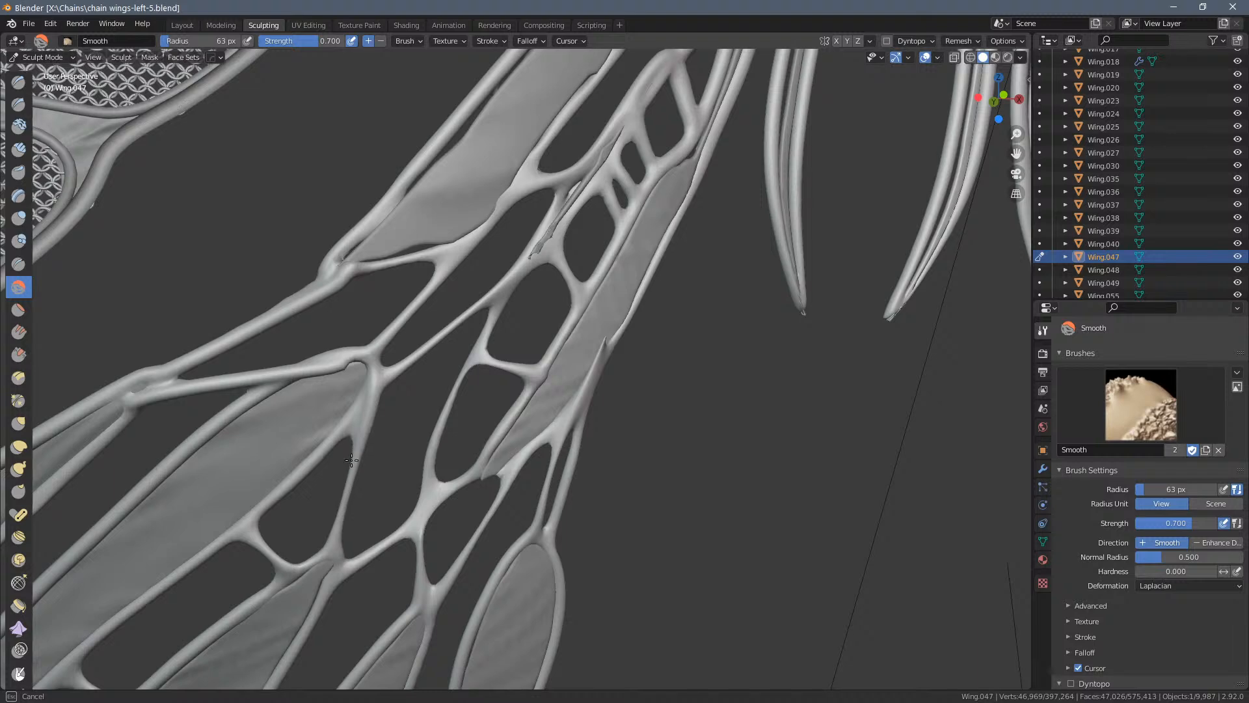
pyautogui.moveTo(379, 402); pyautogui.dragTo(376, 408)
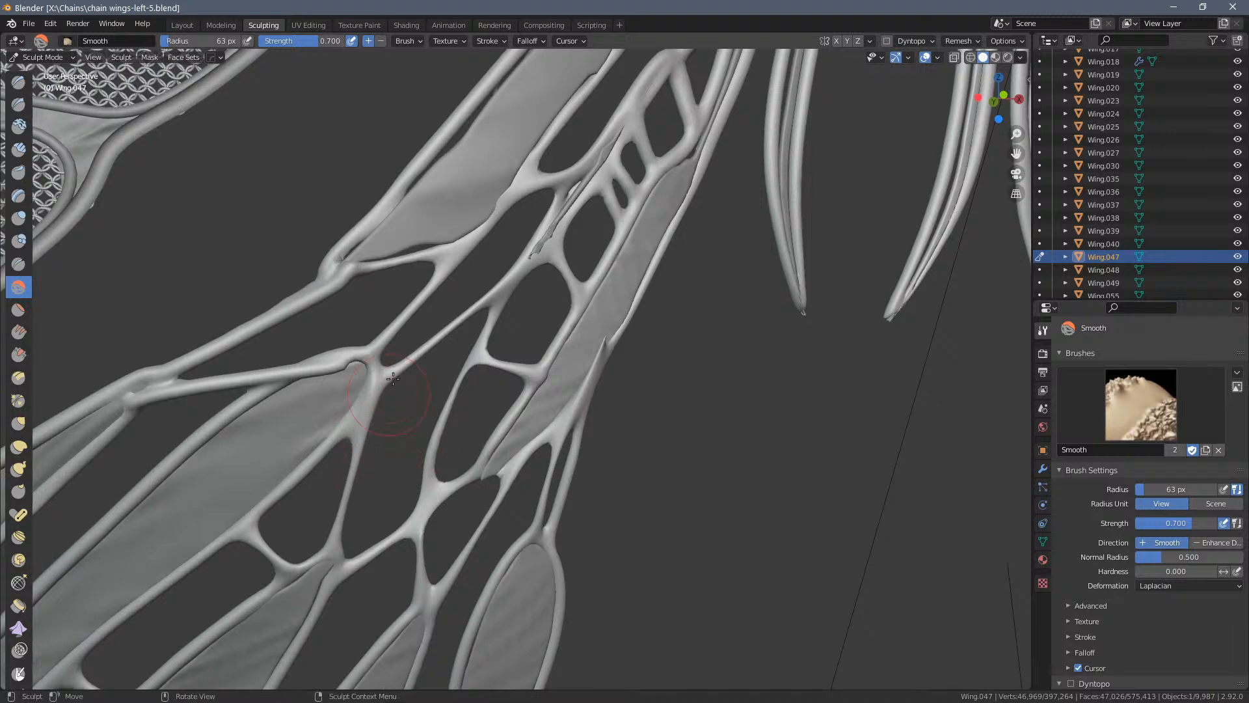
# Smooth the frame junction on the wing's outer edge, the struts branching inward from it and the adjoining long cell's rim
pyautogui.moveTo(300, 268)
pyautogui.mouseDown(button='middle')
pyautogui.moveTo(587, 255)
pyautogui.moveTo(575, 246)
pyautogui.mouseUp(button='middle')
pyautogui.moveTo(588, 237)
pyautogui.mouseDown()
pyautogui.moveTo(575, 238)
pyautogui.moveTo(625, 221)
pyautogui.mouseUp()
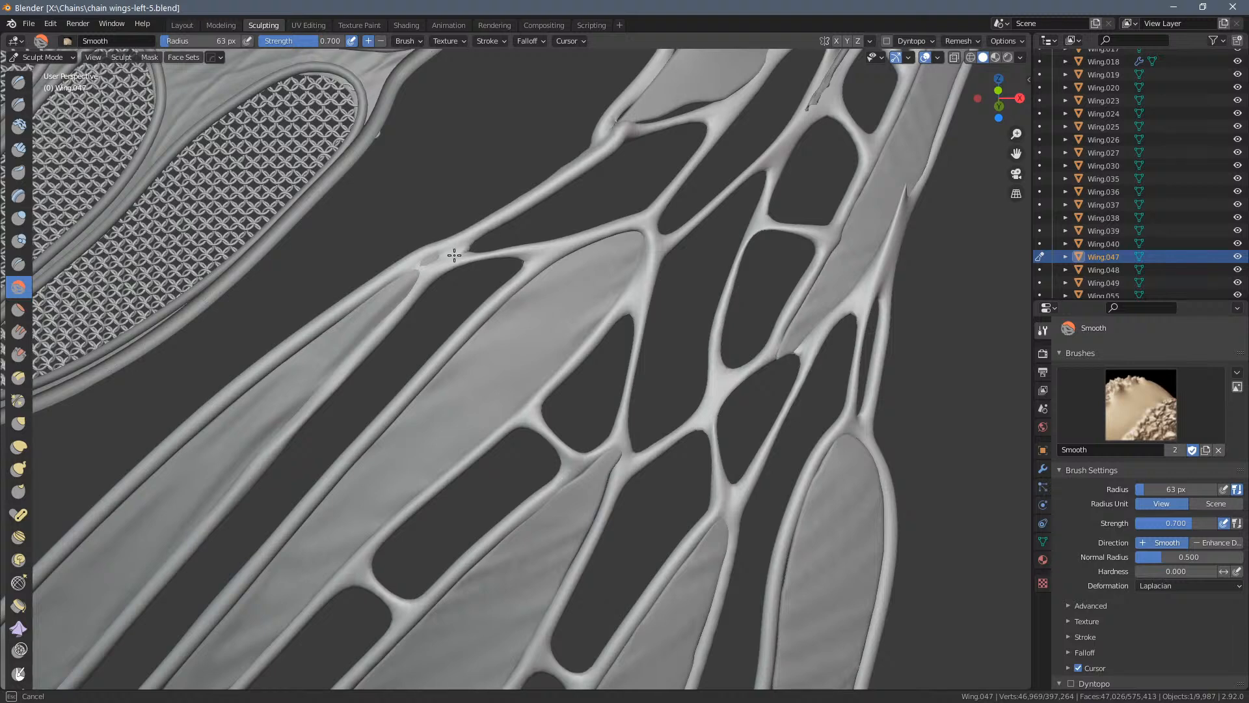
pyautogui.moveTo(454, 255)
pyautogui.mouseDown()
pyautogui.moveTo(583, 170)
pyautogui.moveTo(626, 117)
pyautogui.moveTo(731, 98)
pyautogui.mouseUp()
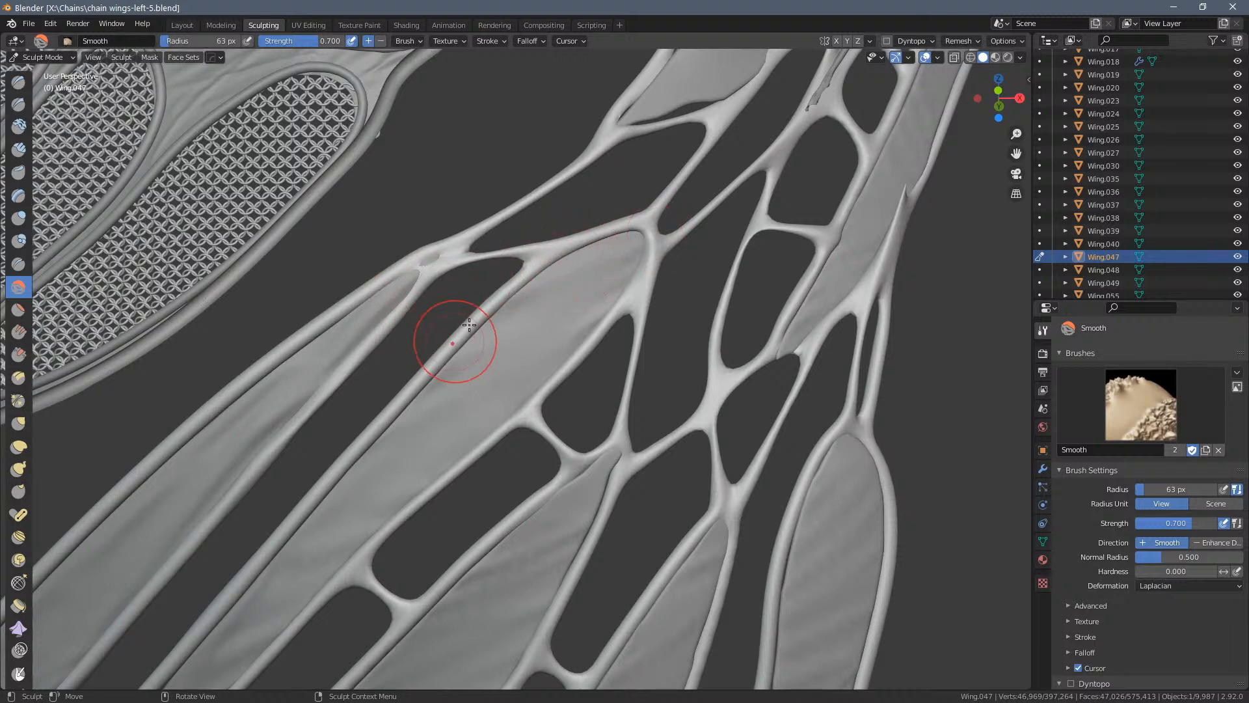
pyautogui.moveTo(510, 289); pyautogui.dragTo(437, 352)
pyautogui.moveTo(352, 450); pyautogui.dragTo(251, 566)
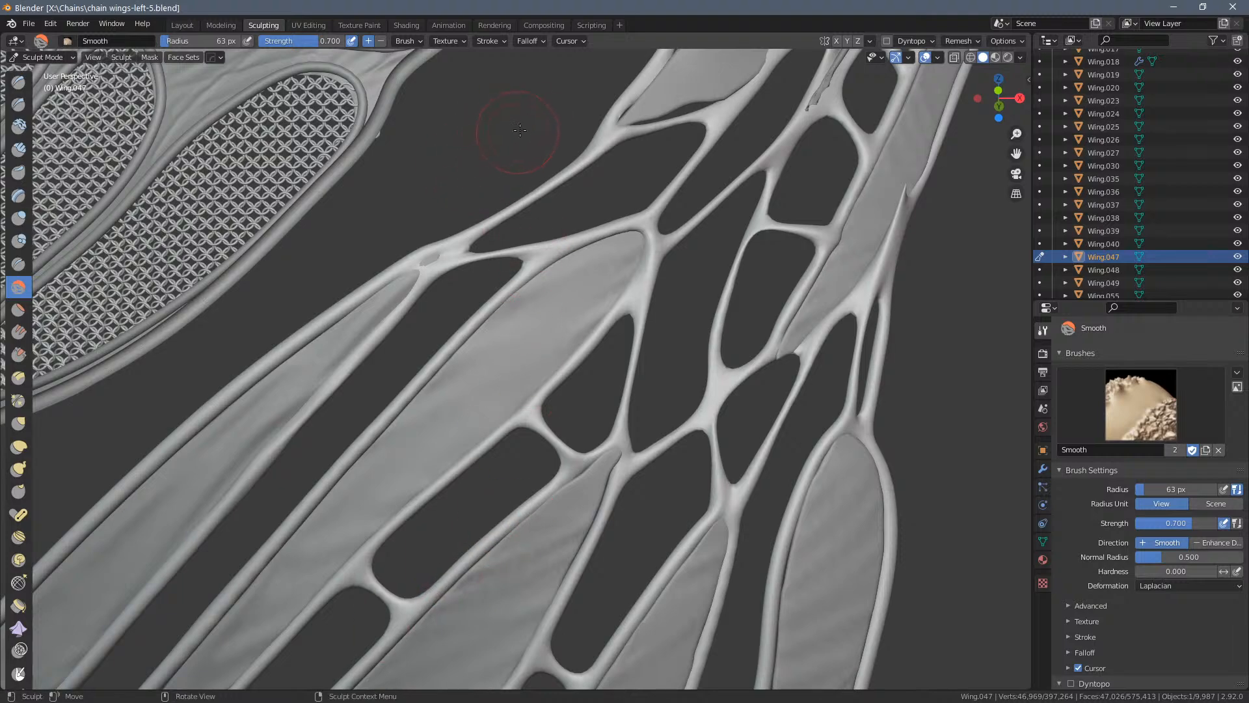
# Smooth the frame around the chain of small openings and the rims of the long cells on either side of it
pyautogui.moveTo(519, 130); pyautogui.dragTo(514, 312, button='middle')
pyautogui.moveTo(609, 470); pyautogui.dragTo(621, 461)
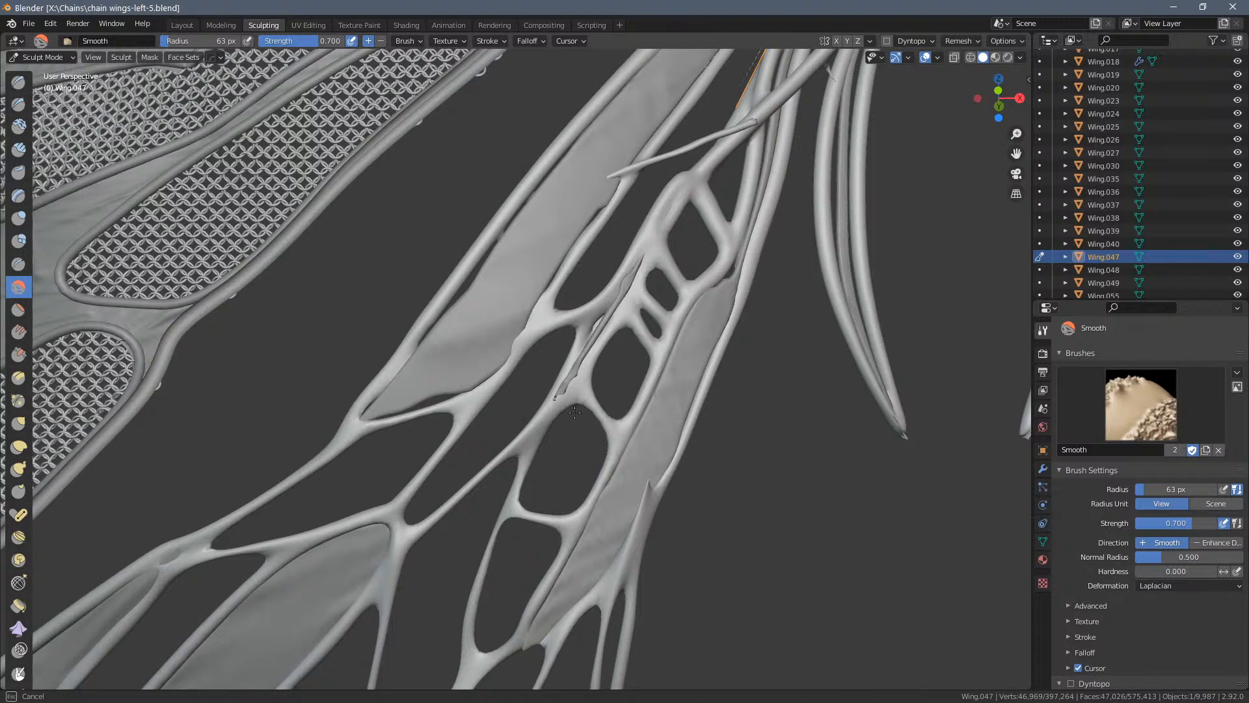
pyautogui.moveTo(575, 412)
pyautogui.mouseDown()
pyautogui.moveTo(665, 296)
pyautogui.moveTo(641, 347)
pyautogui.mouseUp()
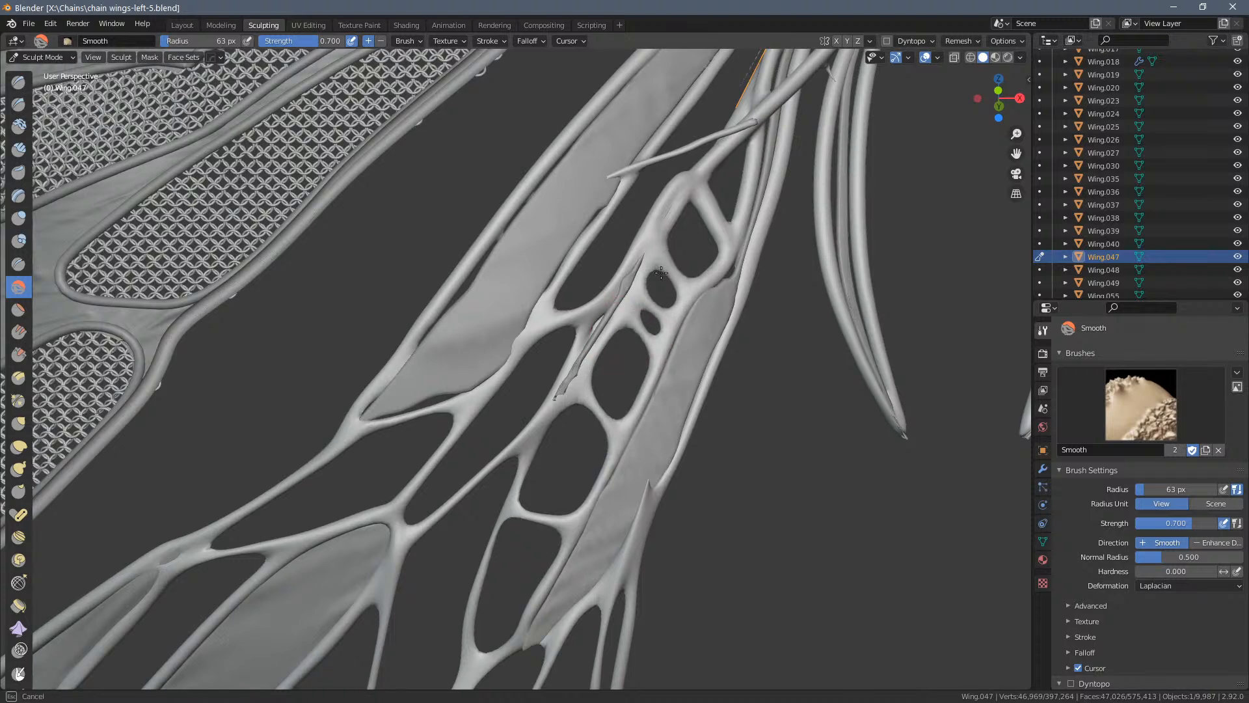
pyautogui.moveTo(684, 301); pyautogui.dragTo(714, 257)
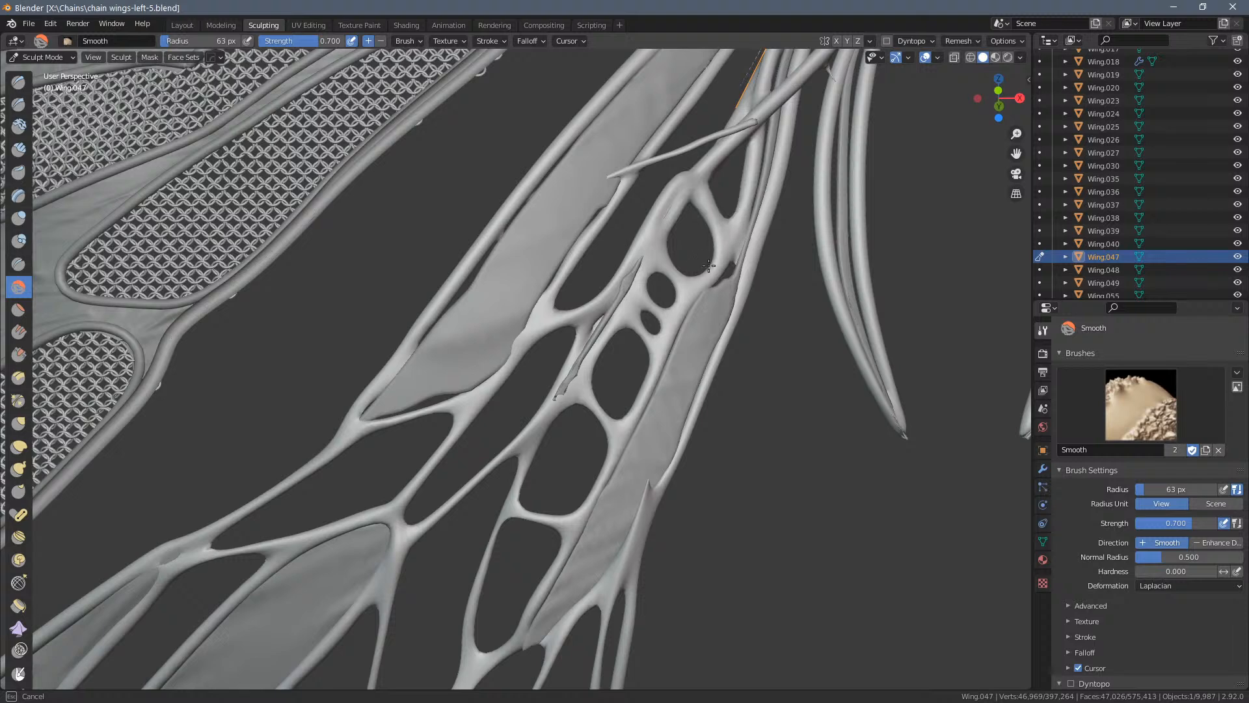
pyautogui.moveTo(707, 185)
pyautogui.mouseDown()
pyautogui.moveTo(722, 147)
pyautogui.moveTo(570, 258)
pyautogui.mouseUp()
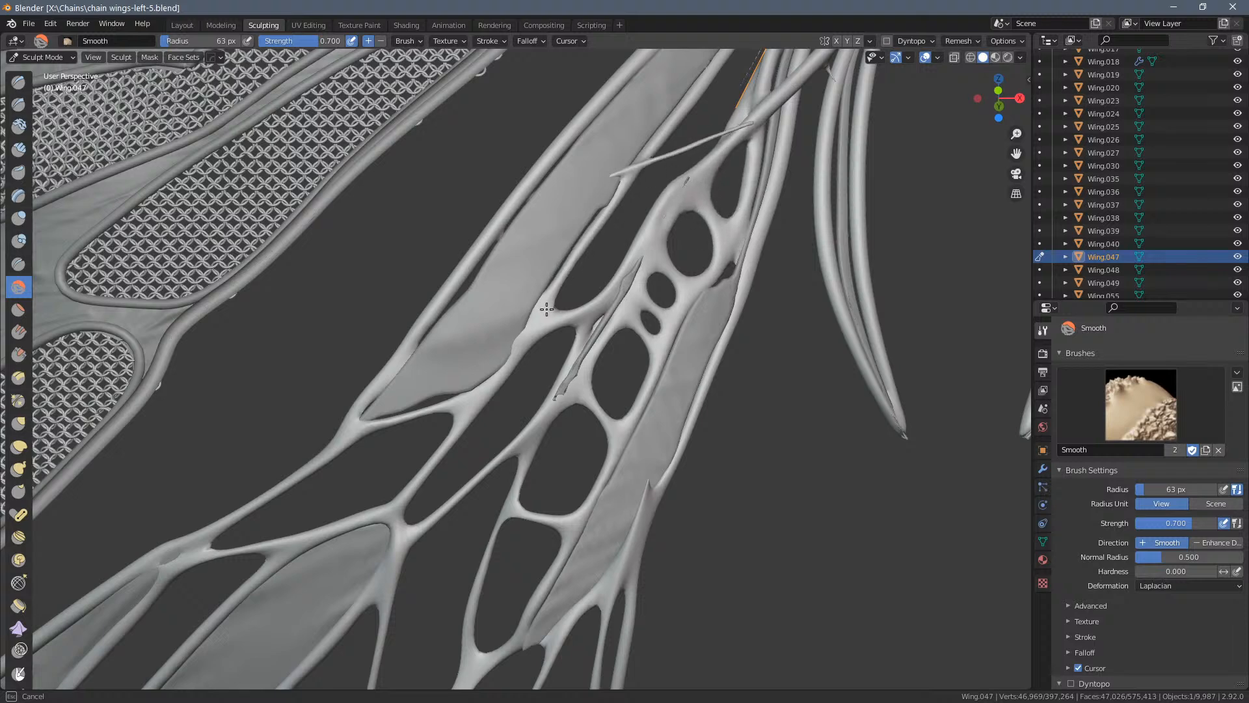
pyautogui.moveTo(492, 442); pyautogui.dragTo(735, 418)
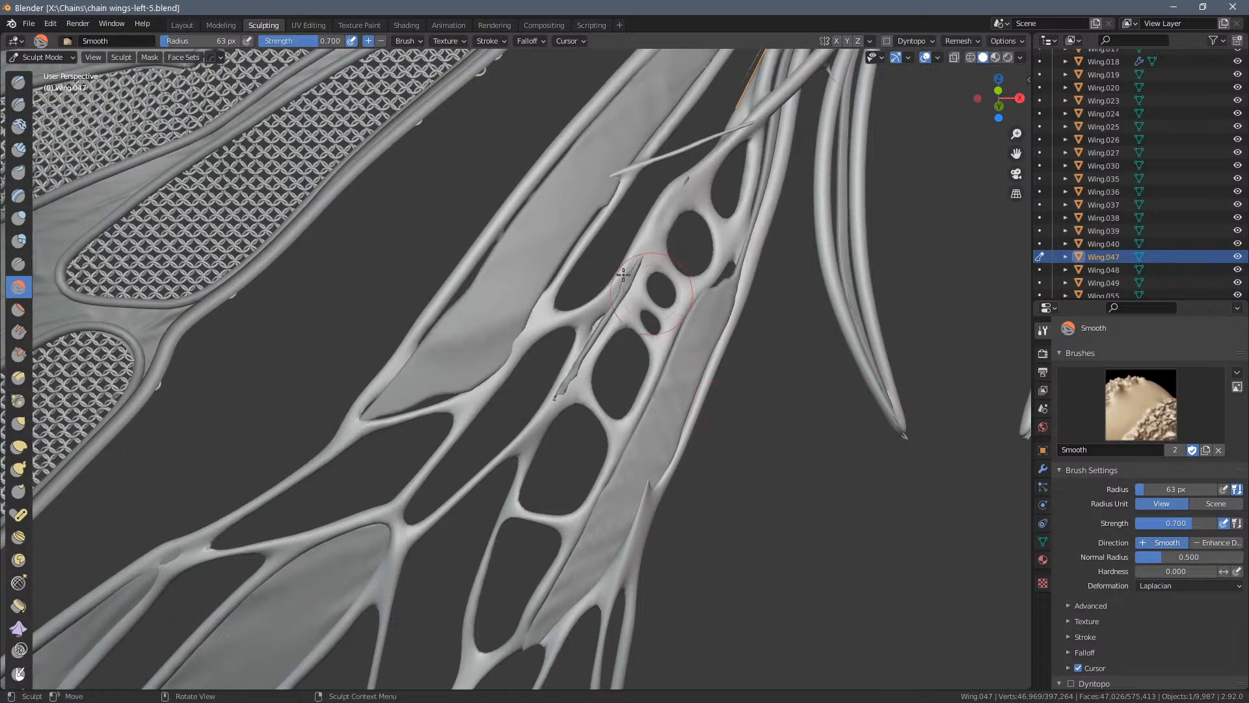
pyautogui.moveTo(479, 241)
pyautogui.mouseDown()
pyautogui.moveTo(433, 306)
pyautogui.moveTo(589, 104)
pyautogui.moveTo(377, 370)
pyautogui.moveTo(455, 286)
pyautogui.mouseUp()
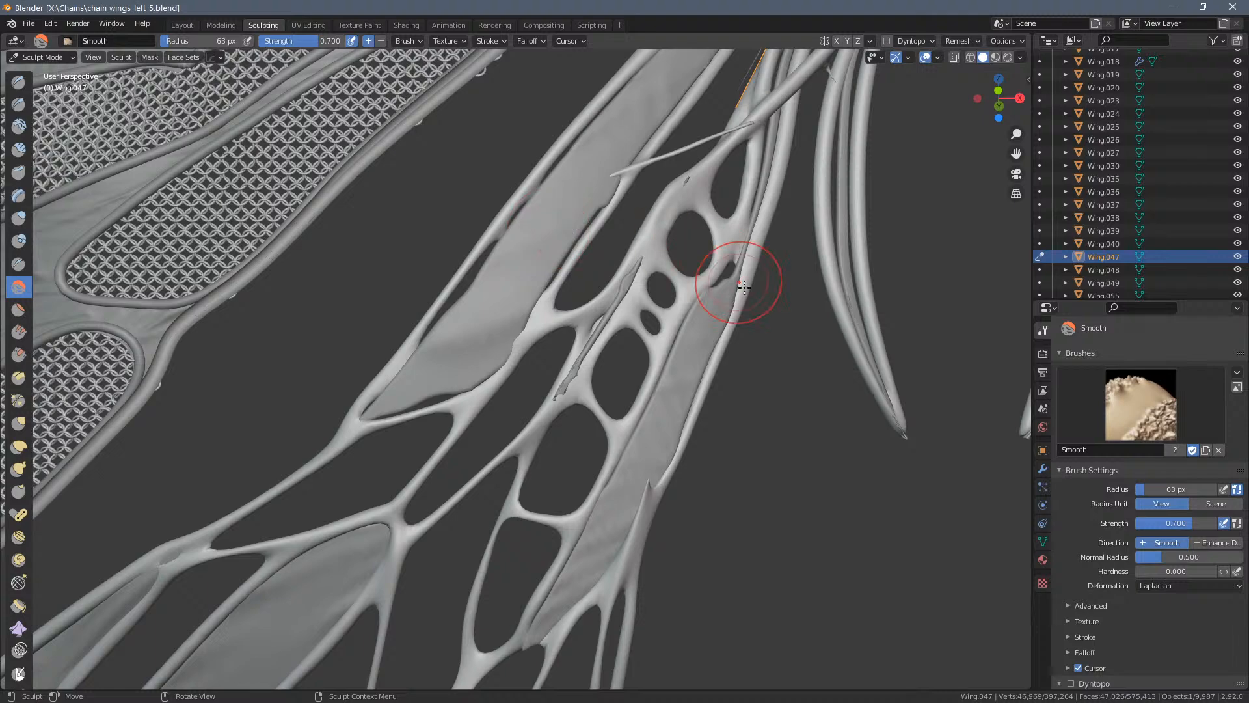
# Smooth the struts between the wing's base and the uppermost small openings, including the frame beside the long upper cell
pyautogui.moveTo(730, 279)
pyautogui.keyDown('shift'); pyautogui.mouseDown(button='middle')
pyautogui.moveTo(769, 371)
pyautogui.moveTo(719, 423)
pyautogui.mouseUp(button='middle'); pyautogui.keyUp('shift')
pyautogui.moveTo(418, 424)
pyautogui.mouseDown()
pyautogui.moveTo(482, 345)
pyautogui.moveTo(644, 218)
pyautogui.moveTo(664, 251)
pyautogui.moveTo(638, 306)
pyautogui.moveTo(657, 339)
pyautogui.mouseUp()
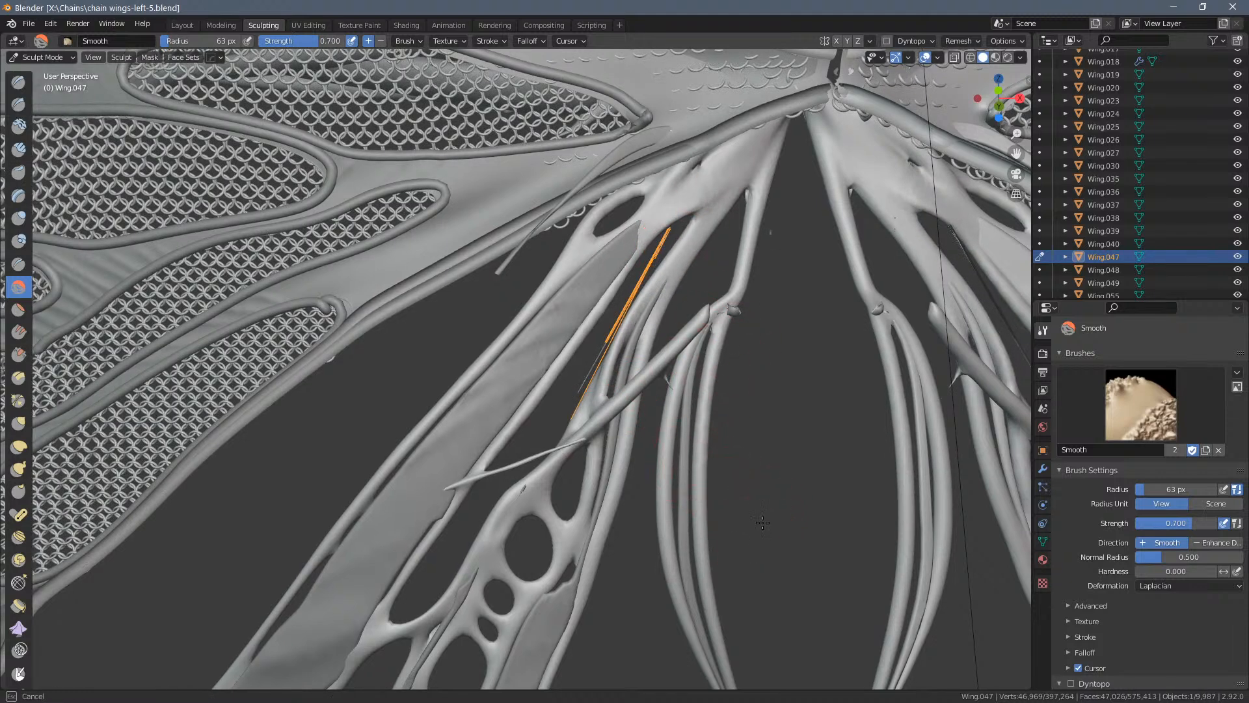
pyautogui.moveTo(583, 419)
pyautogui.mouseDown()
pyautogui.moveTo(627, 390)
pyautogui.moveTo(516, 462)
pyautogui.moveTo(509, 501)
pyautogui.moveTo(457, 581)
pyautogui.mouseUp()
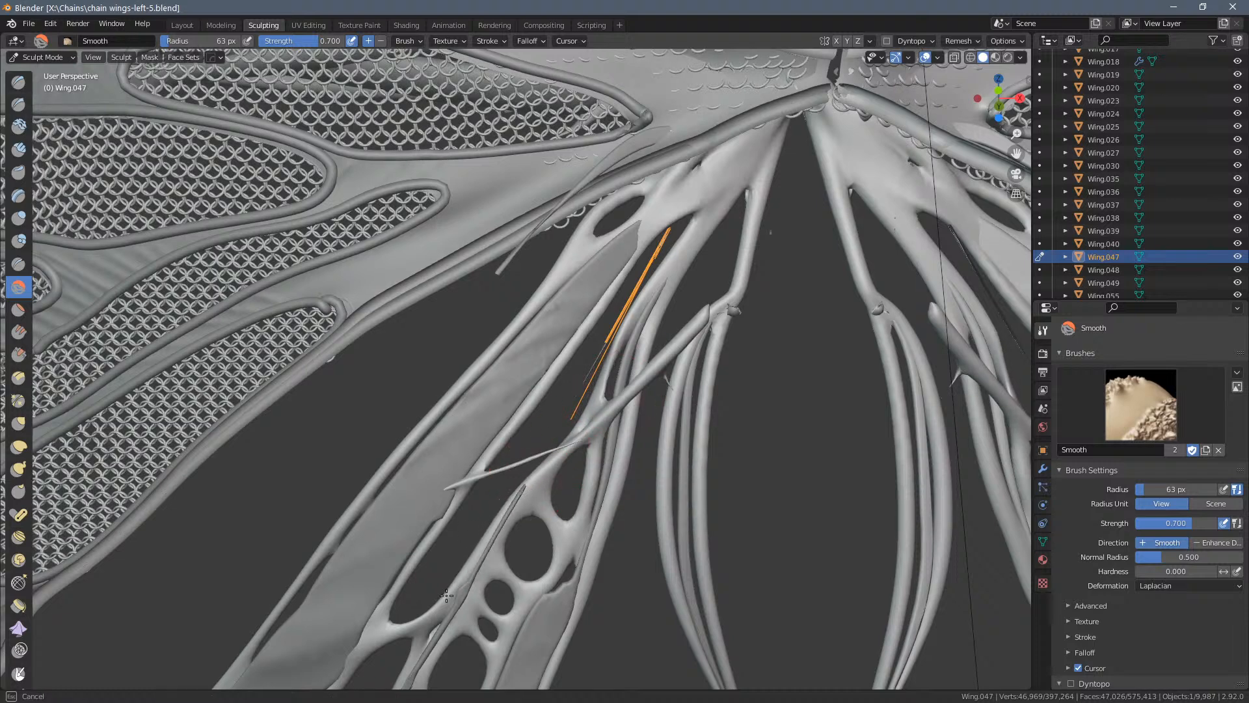
pyautogui.moveTo(563, 517); pyautogui.dragTo(590, 504)
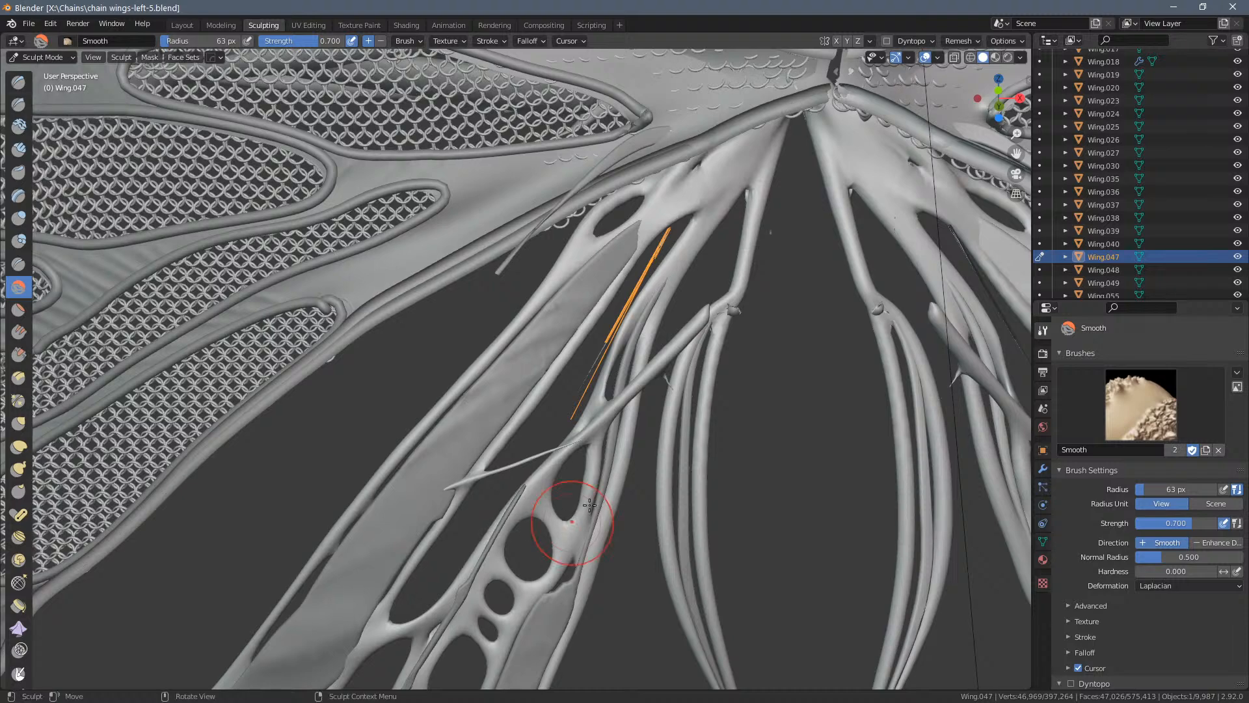
pyautogui.keyDown('shift'); pyautogui.moveTo(759, 472); pyautogui.dragTo(775, 107, button='middle'); pyautogui.keyUp('shift')
pyautogui.moveTo(776, 106); pyautogui.dragTo(730, 165)
pyautogui.moveTo(663, 247); pyautogui.dragTo(663, 247)
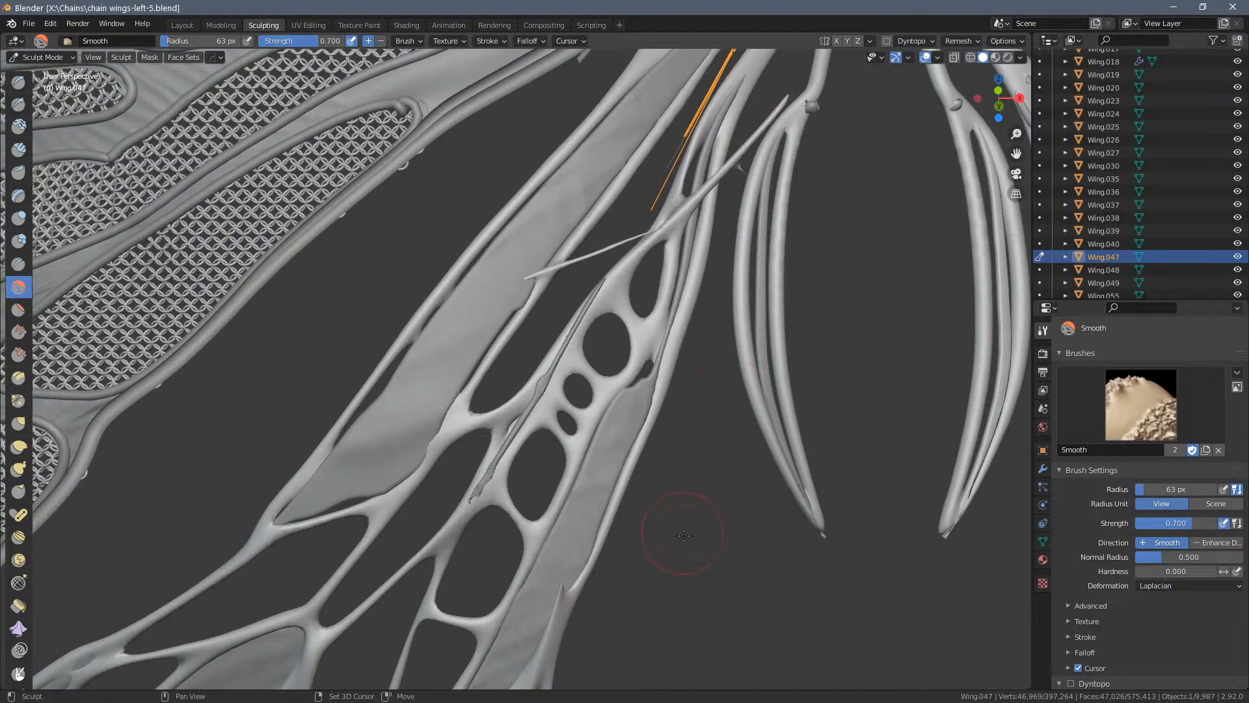
# Switch to the Snake Hook brush, try a pull near the lower wing's pointed tip and undo the stroke
pyautogui.scroll(5, 876, 197)
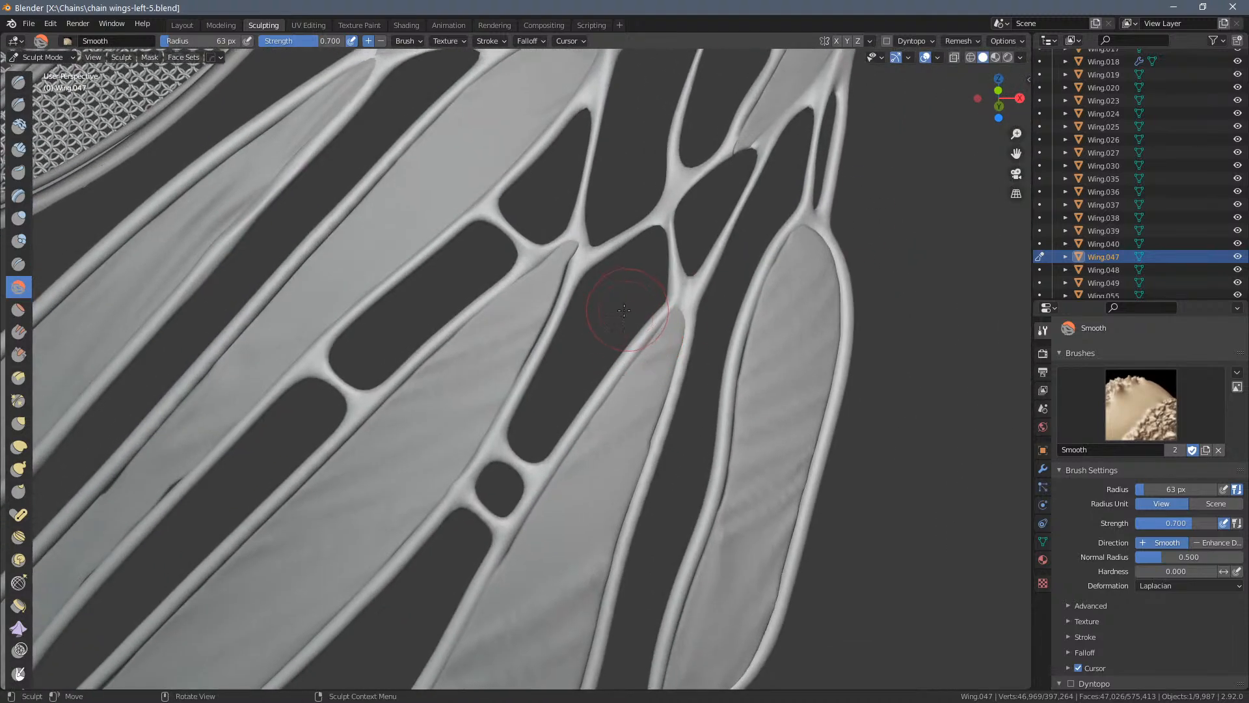
pyautogui.keyDown('shift'); pyautogui.moveTo(475, 492); pyautogui.dragTo(802, 204, button='middle'); pyautogui.keyUp('shift')
pyautogui.moveTo(843, 208); pyautogui.dragTo(848, 209)
pyautogui.moveTo(821, 284)
pyautogui.mouseDown()
pyautogui.moveTo(789, 343)
pyautogui.moveTo(729, 404)
pyautogui.mouseUp()
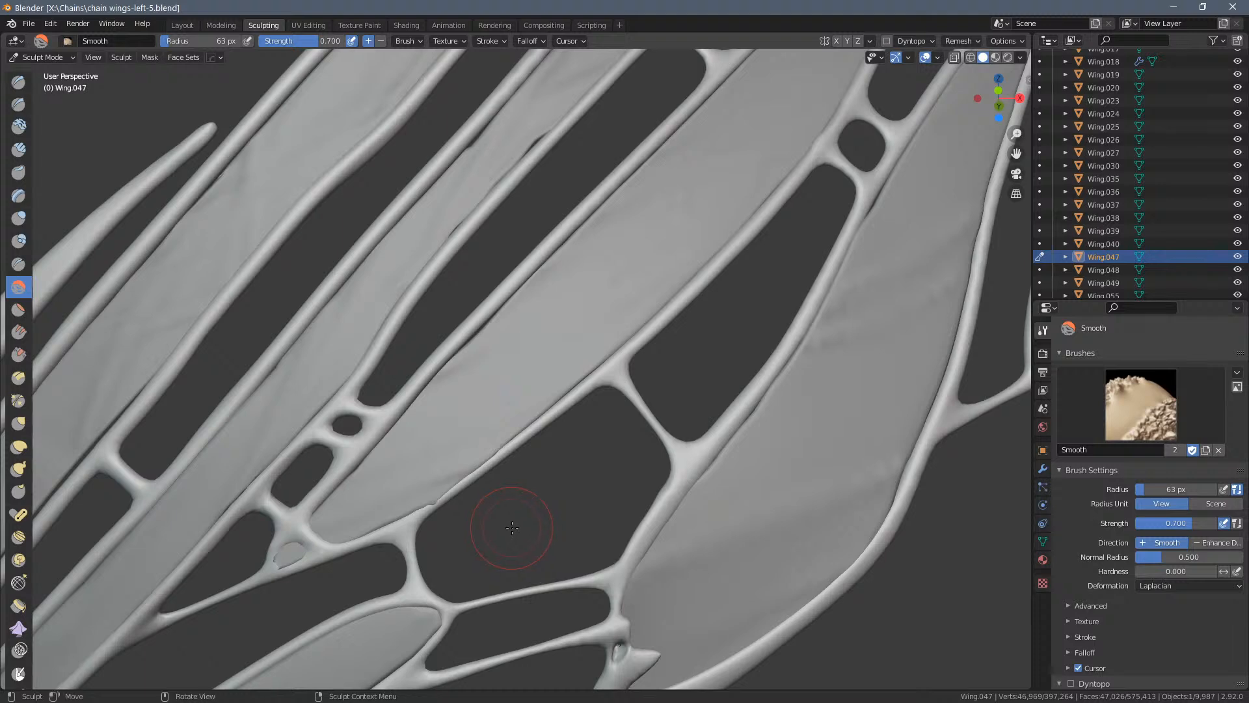
pyautogui.moveTo(520, 528)
pyautogui.keyDown('shift'); pyautogui.mouseDown(button='middle')
pyautogui.moveTo(747, 322)
pyautogui.moveTo(697, 349)
pyautogui.mouseUp(button='middle'); pyautogui.keyUp('shift')
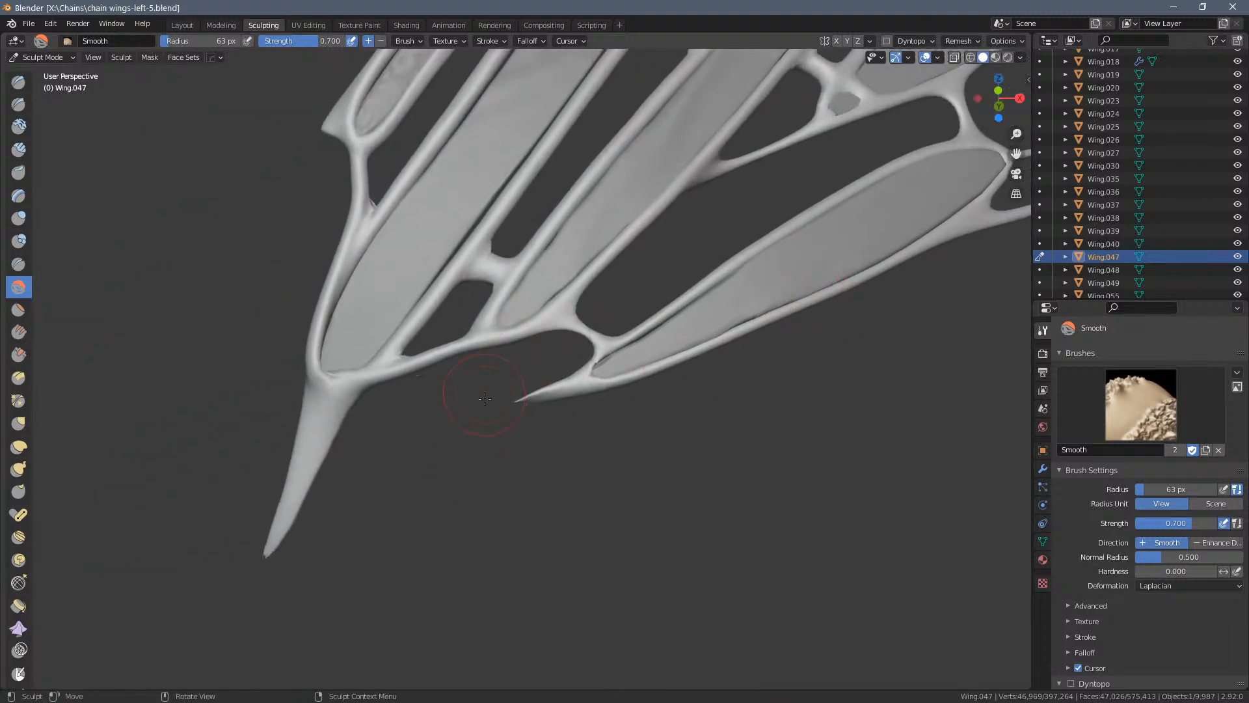
pyautogui.moveTo(550, 465)
pyautogui.mouseDown(button='middle')
pyautogui.moveTo(565, 466)
pyautogui.moveTo(459, 395)
pyautogui.mouseUp(button='middle')
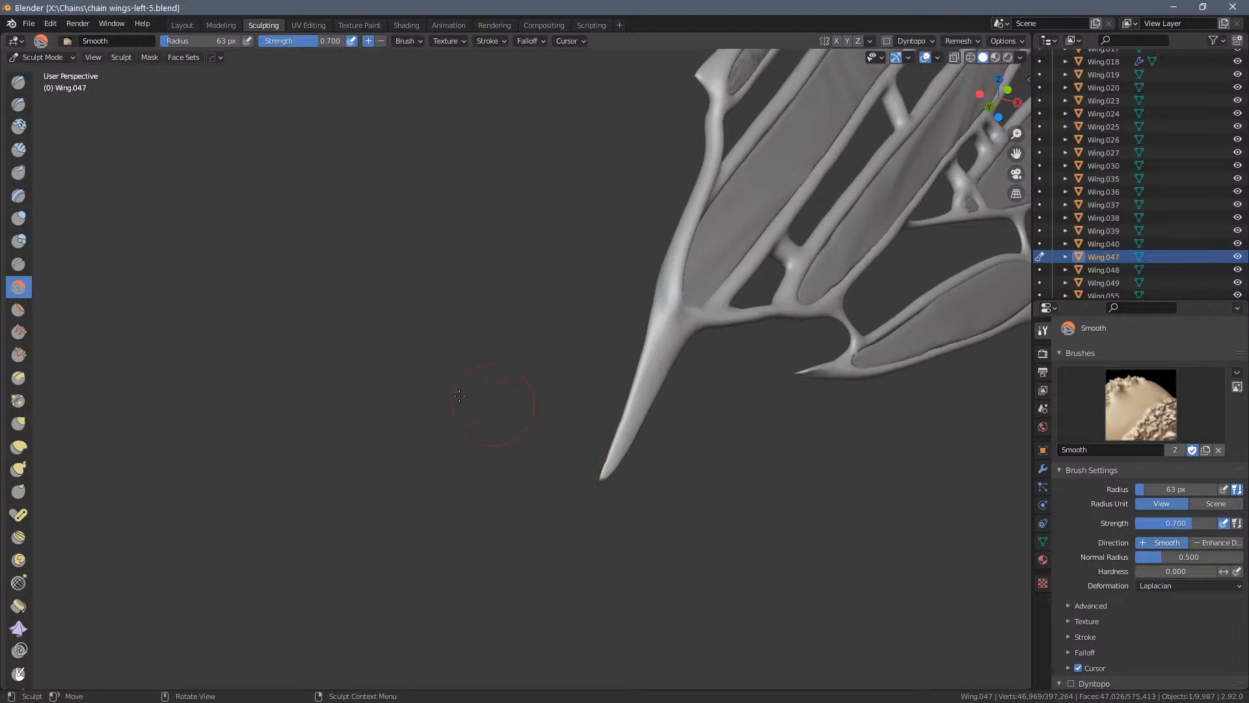
pyautogui.click(19, 468)
pyautogui.moveTo(839, 356)
pyautogui.mouseDown()
pyautogui.moveTo(810, 373)
pyautogui.moveTo(710, 363)
pyautogui.mouseUp()
pyautogui.hotkey('ctrl', 'z')
# Reshape the lower wing's pointed tip with Snake Hook in front view and even it out with the Smooth brush
pyautogui.moveTo(756, 391)
pyautogui.mouseDown(button='middle')
pyautogui.moveTo(731, 399)
pyautogui.moveTo(736, 438)
pyautogui.moveTo(678, 426)
pyautogui.moveTo(821, 435)
pyautogui.moveTo(655, 432)
pyautogui.moveTo(721, 431)
pyautogui.moveTo(619, 492)
pyautogui.moveTo(666, 477)
pyautogui.moveTo(606, 433)
pyautogui.moveTo(681, 434)
pyautogui.moveTo(489, 391)
pyautogui.moveTo(521, 388)
pyautogui.moveTo(592, 429)
pyautogui.mouseUp(button='middle')
pyautogui.scroll(5, 618, 417)
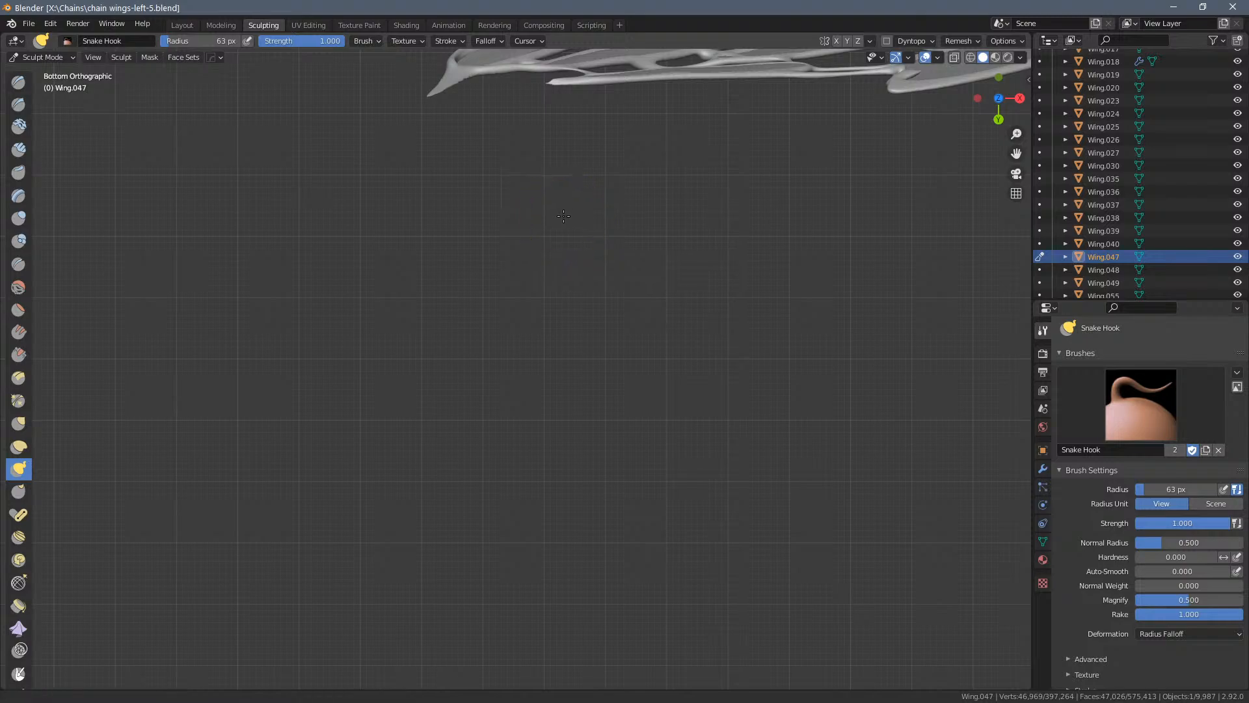
pyautogui.moveTo(563, 216)
pyautogui.mouseDown(button='middle')
pyautogui.moveTo(599, 432)
pyautogui.moveTo(585, 377)
pyautogui.moveTo(580, 569)
pyautogui.mouseUp(button='middle')
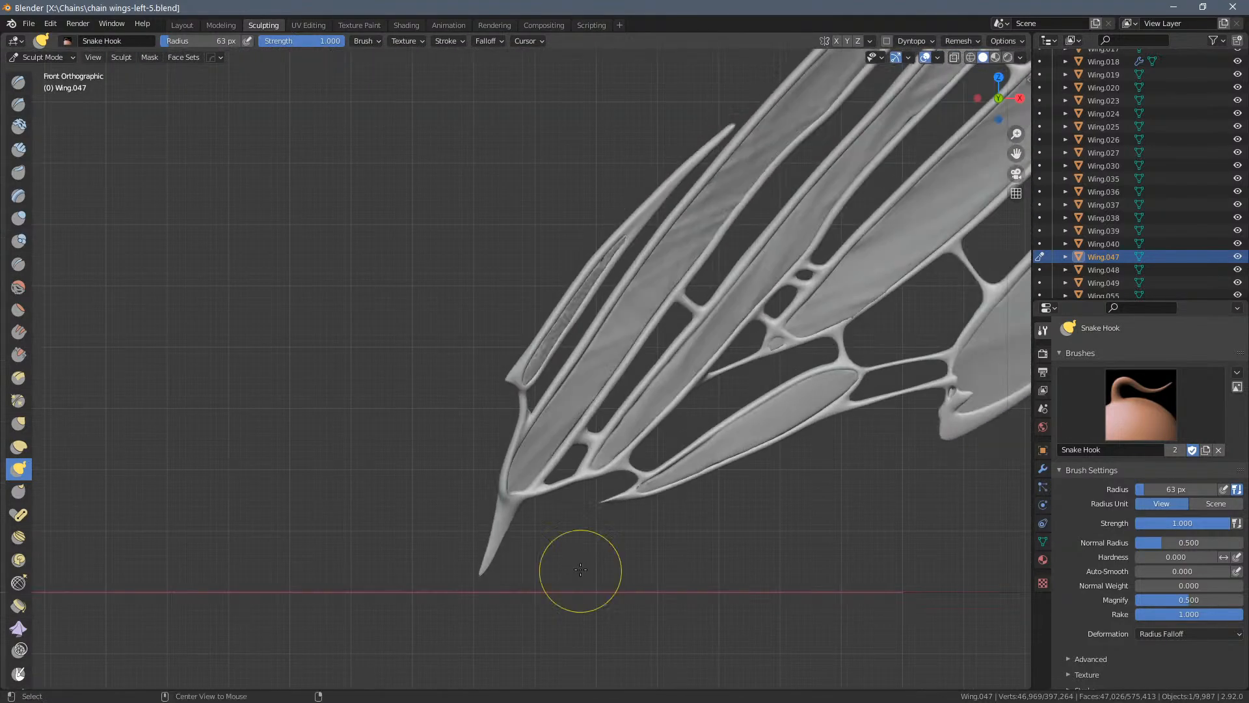
pyautogui.moveTo(549, 541); pyautogui.dragTo(648, 323)
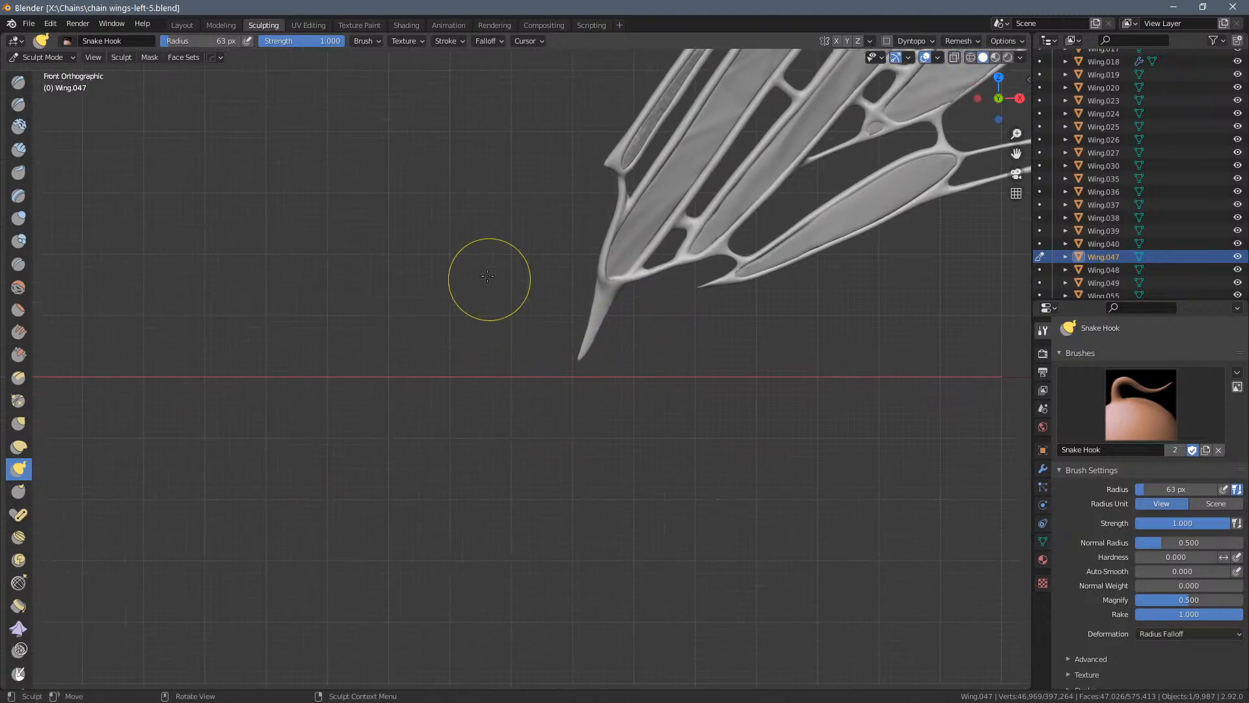
pyautogui.scroll(-2, 572, 256)
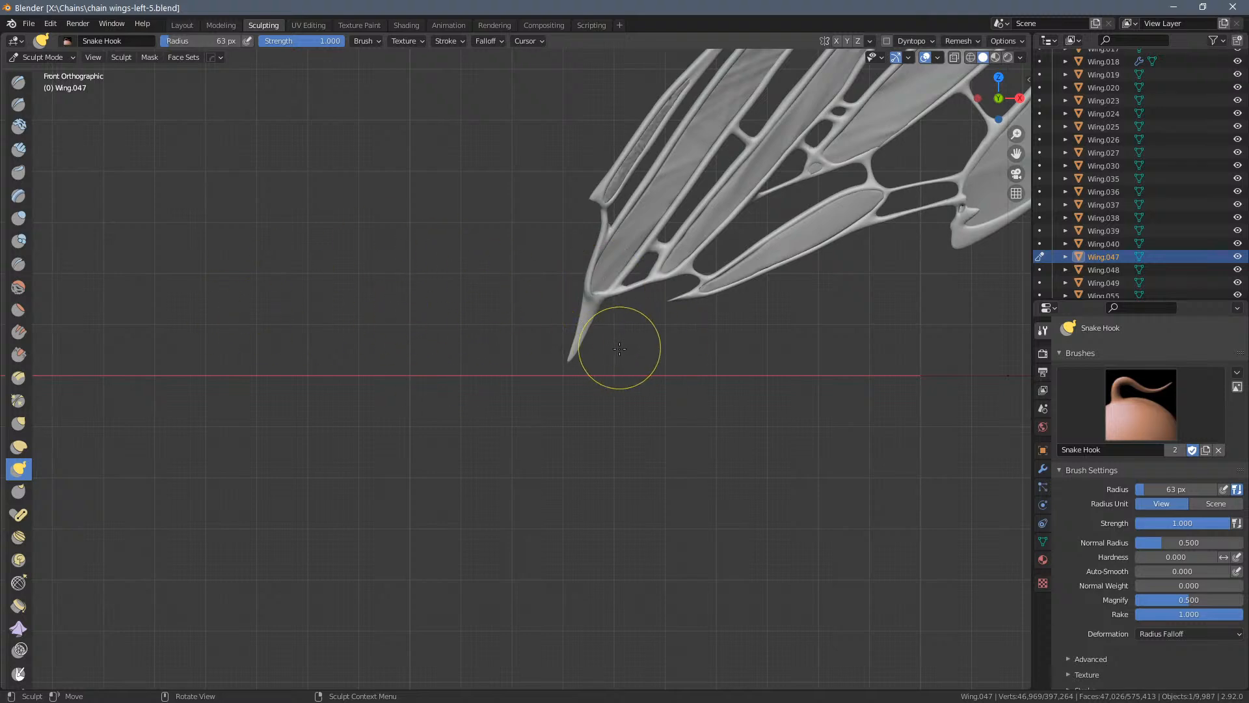
pyautogui.click(19, 288)
pyautogui.moveTo(572, 334); pyautogui.dragTo(577, 346)
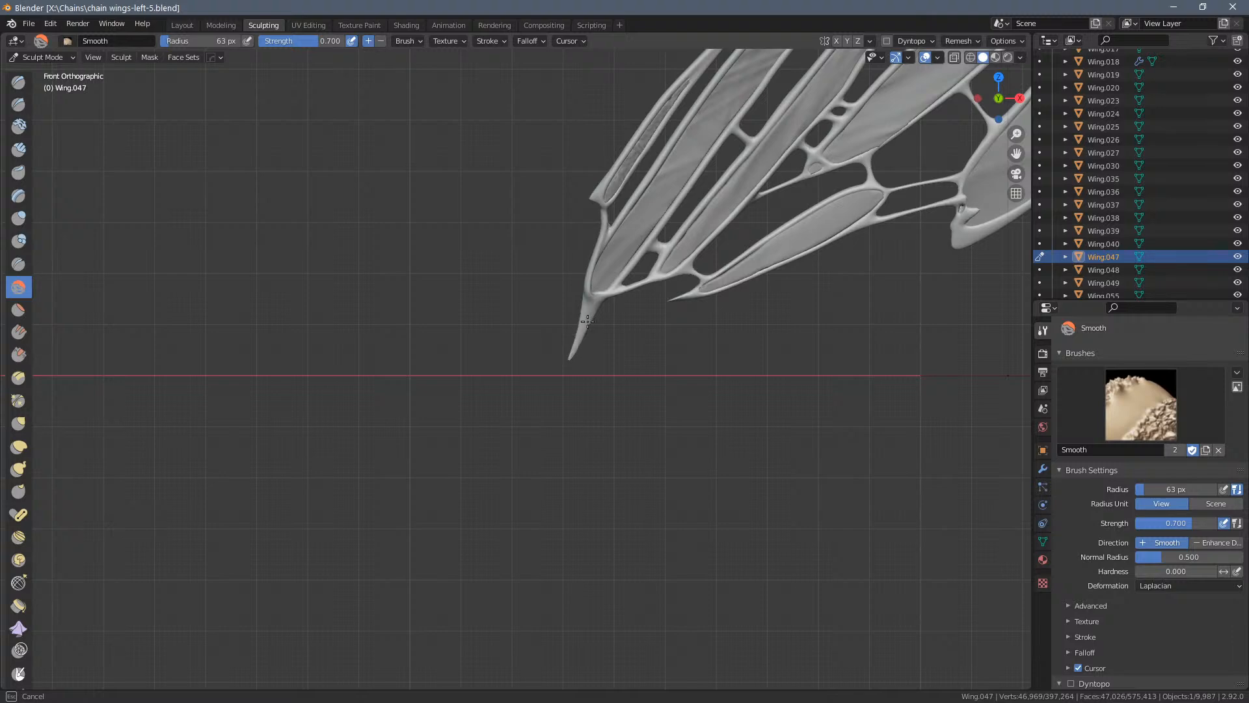
# Smooth the frame along the wing's long outer cells and lengthen the lowest cell's small point with Snake Hook
pyautogui.moveTo(629, 288)
pyautogui.mouseDown()
pyautogui.moveTo(594, 287)
pyautogui.moveTo(594, 189)
pyautogui.moveTo(669, 106)
pyautogui.moveTo(623, 153)
pyautogui.mouseUp()
pyautogui.moveTo(697, 62)
pyautogui.mouseDown()
pyautogui.moveTo(696, 162)
pyautogui.moveTo(697, 113)
pyautogui.moveTo(607, 237)
pyautogui.moveTo(701, 200)
pyautogui.mouseUp()
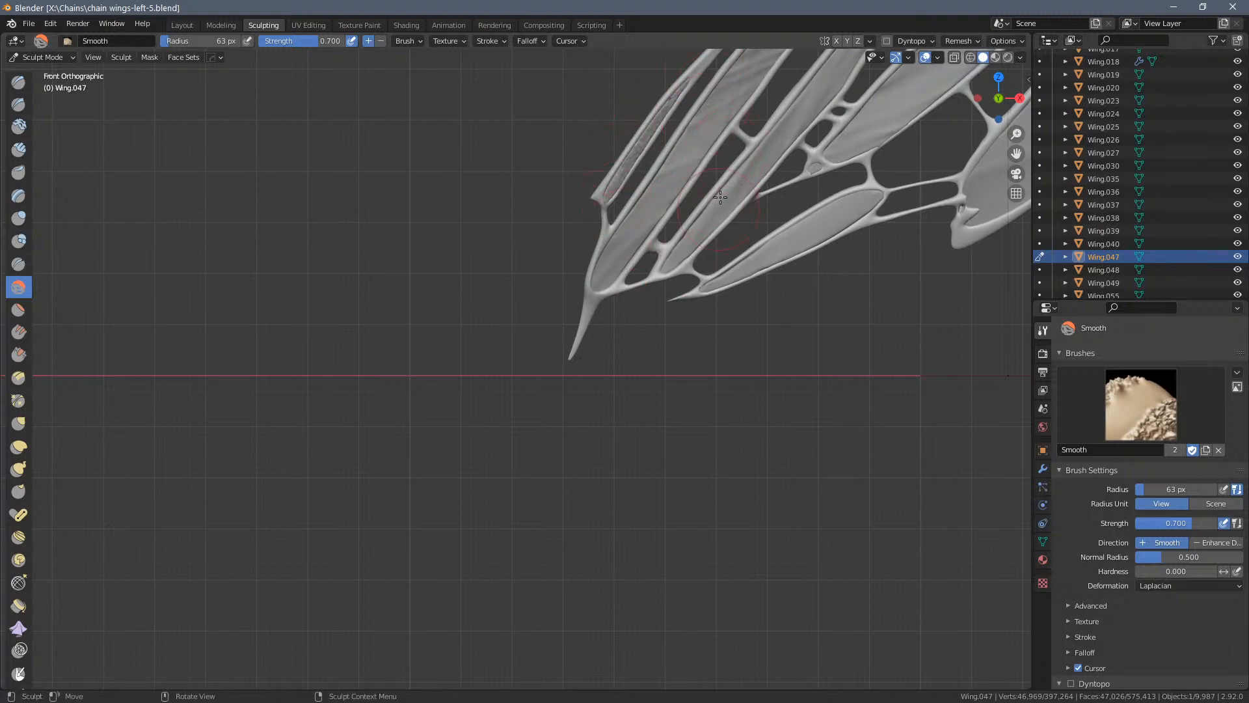
pyautogui.click(18, 469)
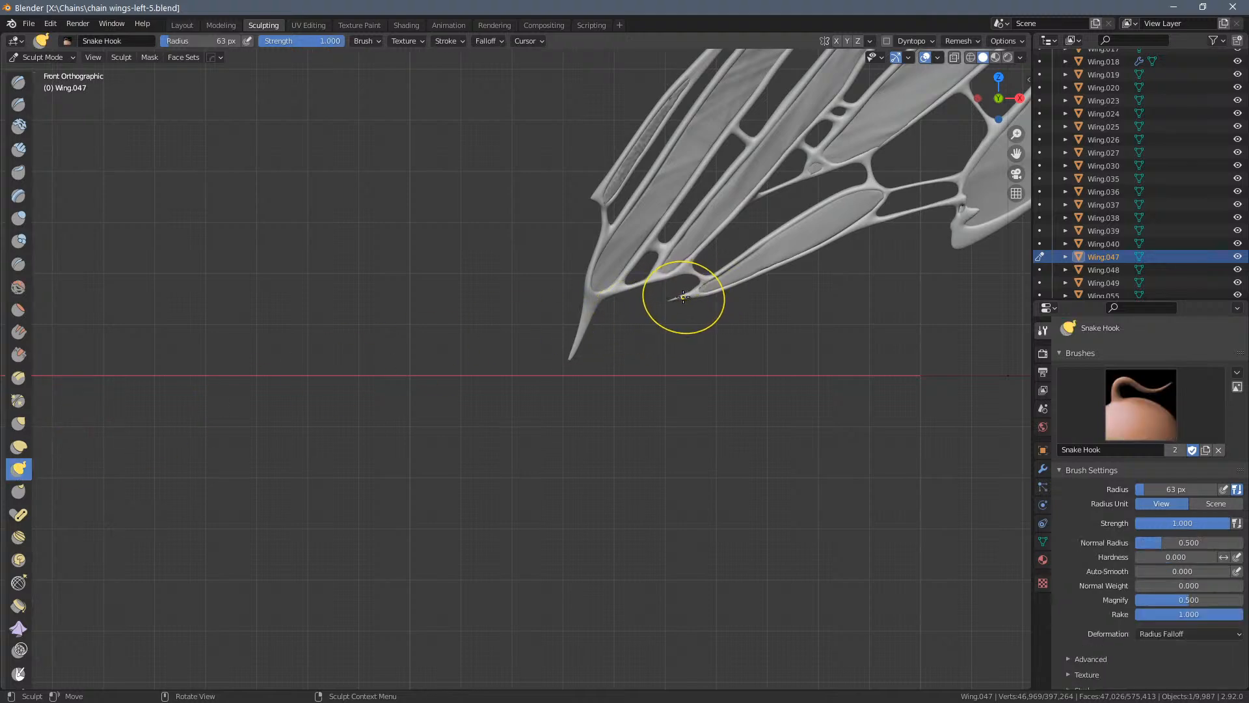
pyautogui.moveTo(684, 297); pyautogui.dragTo(671, 301)
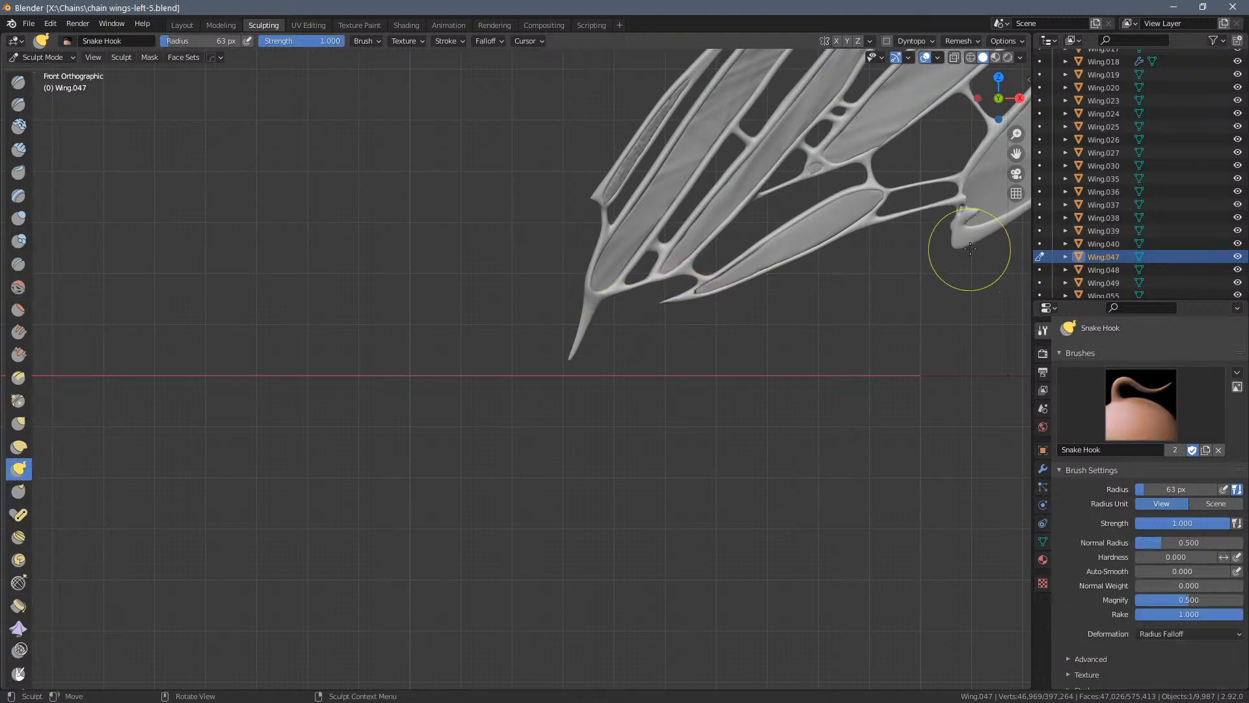
# Set Snake Hook to strength 0.444 and radius 100 px and pull the wide lower cell's blunt corner outward into a point
pyautogui.moveTo(959, 245); pyautogui.dragTo(865, 270)
pyautogui.hotkey('ctrl', 'z')
pyautogui.moveTo(743, 334)
pyautogui.mouseDown(button='middle')
pyautogui.moveTo(744, 321)
pyautogui.moveTo(761, 332)
pyautogui.moveTo(781, 309)
pyautogui.mouseUp(button='middle')
pyautogui.rightClick(774, 303)
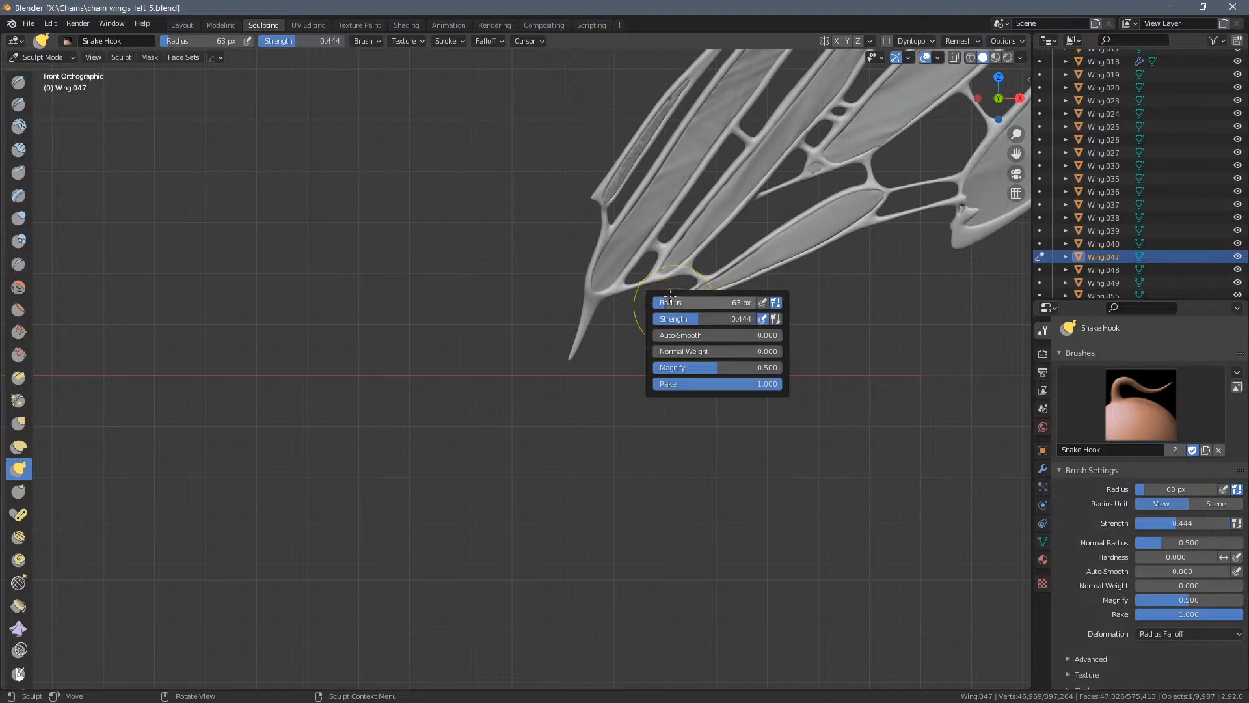
pyautogui.moveTo(680, 303); pyautogui.dragTo(677, 303)
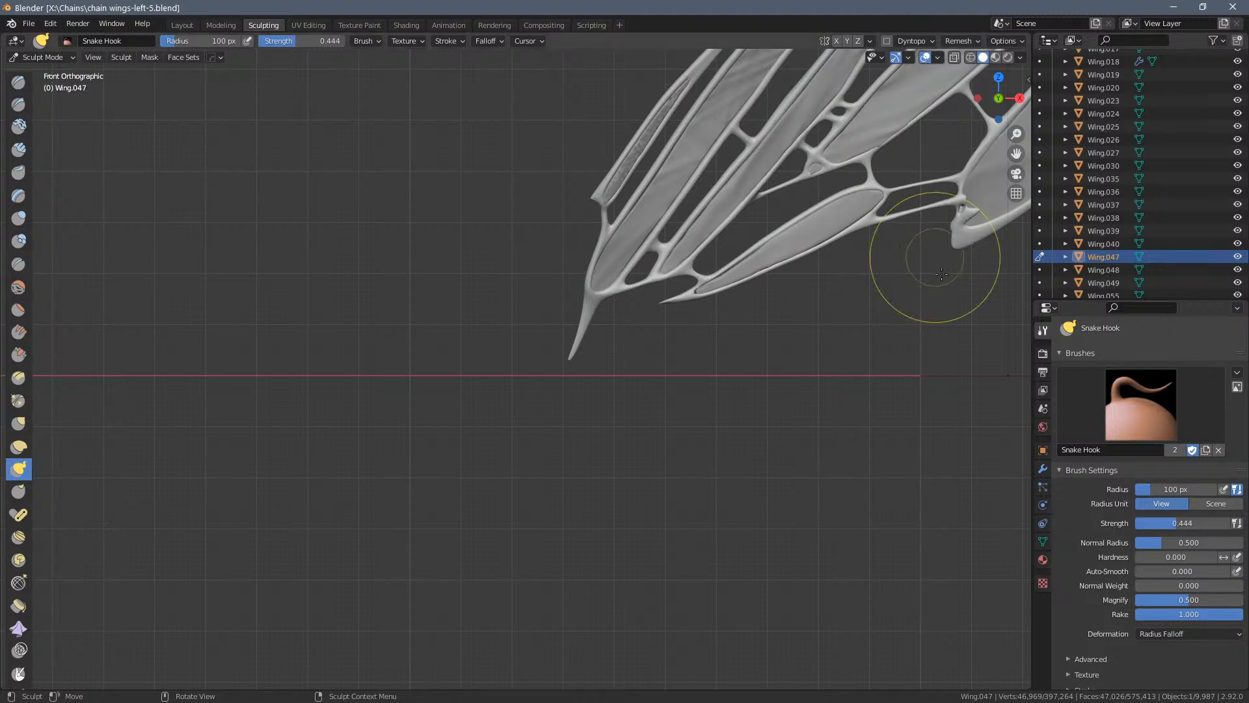
pyautogui.moveTo(951, 248); pyautogui.dragTo(952, 251)
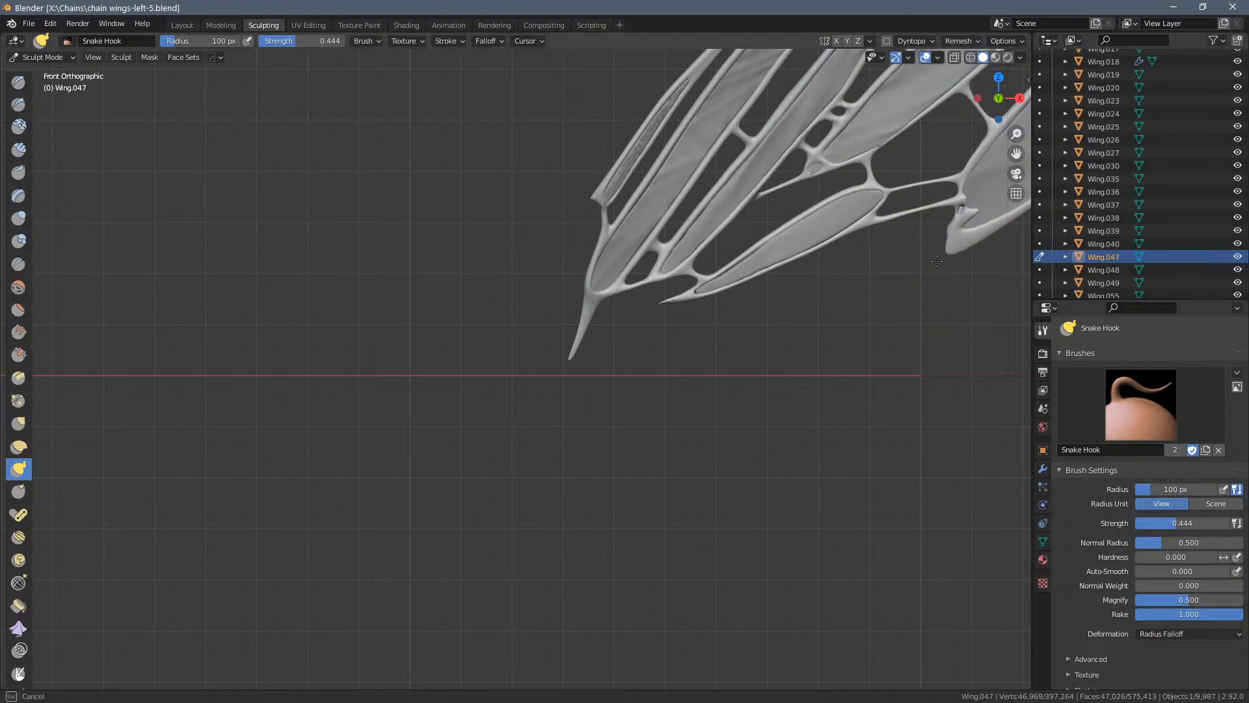
pyautogui.moveTo(871, 287); pyautogui.dragTo(872, 285)
pyautogui.moveTo(934, 256)
pyautogui.mouseDown()
pyautogui.moveTo(896, 272)
pyautogui.moveTo(856, 334)
pyautogui.mouseUp()
# Draw the wide lower cell's corner out further into a long, curved, tapering spike with Snake Hook from an angled view
pyautogui.moveTo(856, 334); pyautogui.dragTo(893, 317, button='middle')
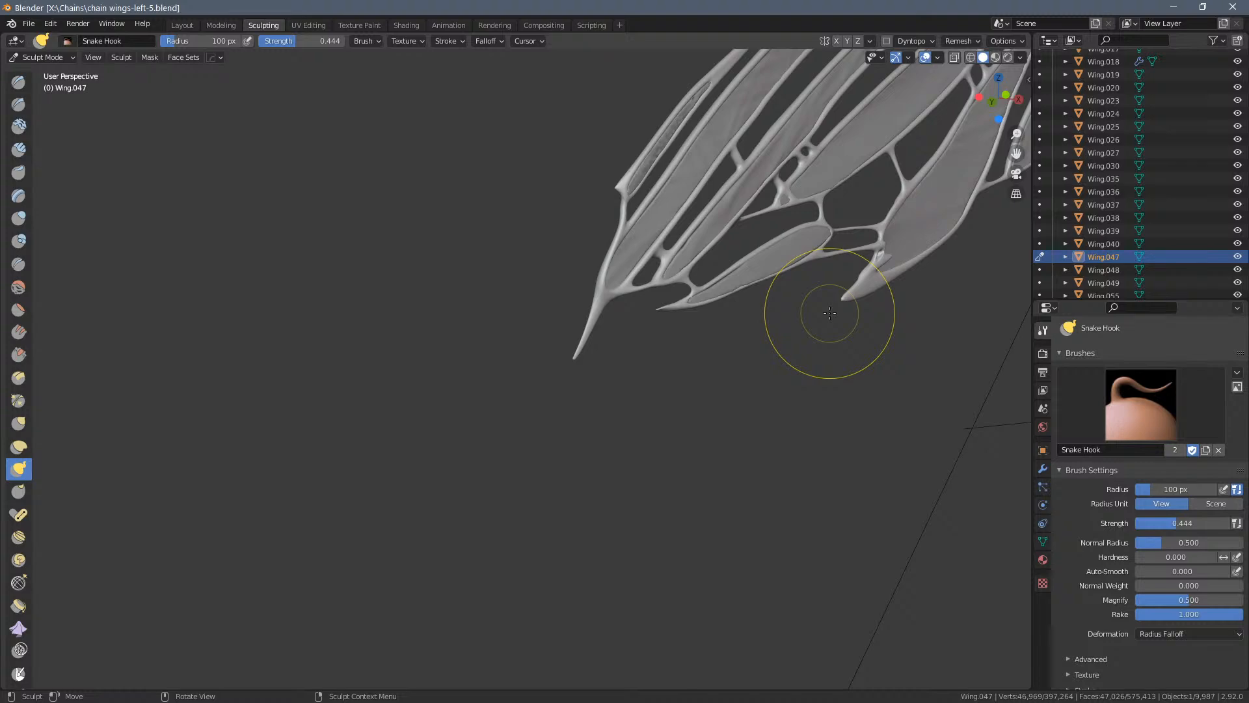
pyautogui.scroll(3, 878, 323)
pyautogui.keyDown('shift'); pyautogui.moveTo(902, 300); pyautogui.dragTo(571, 460, button='middle'); pyautogui.keyUp('shift')
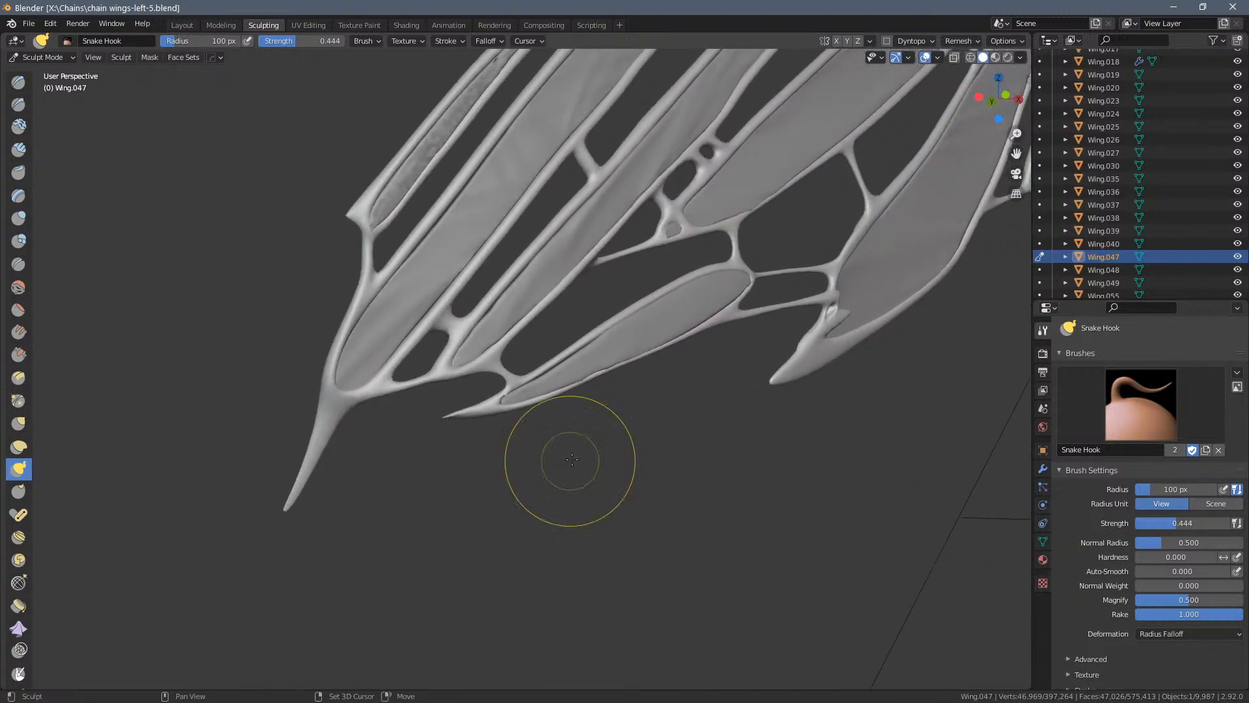
pyautogui.scroll(4, 800, 454)
pyautogui.moveTo(697, 460)
pyautogui.mouseDown(button='middle')
pyautogui.moveTo(784, 430)
pyautogui.moveTo(697, 488)
pyautogui.mouseUp(button='middle')
pyautogui.moveTo(697, 488); pyautogui.dragTo(580, 518)
pyautogui.moveTo(619, 519); pyautogui.dragTo(723, 517, button='middle')
pyautogui.moveTo(751, 499); pyautogui.dragTo(705, 507)
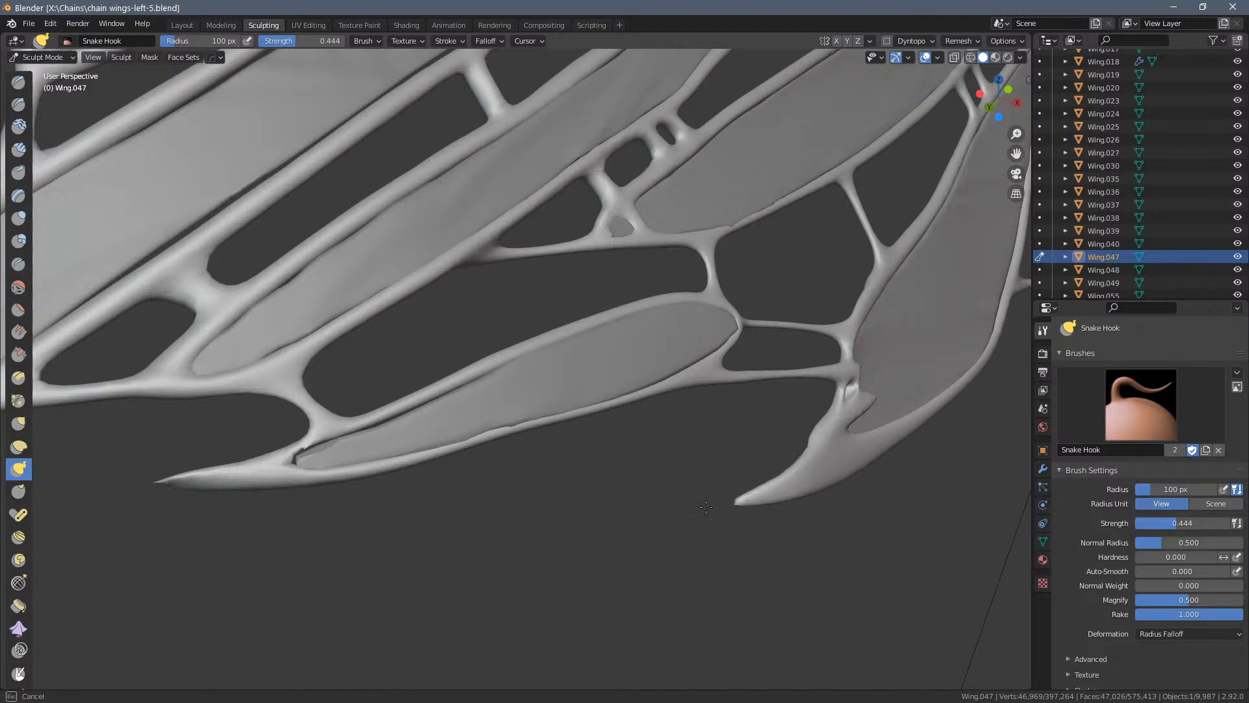
pyautogui.moveTo(595, 515); pyautogui.dragTo(594, 515)
pyautogui.moveTo(727, 503); pyautogui.dragTo(579, 517)
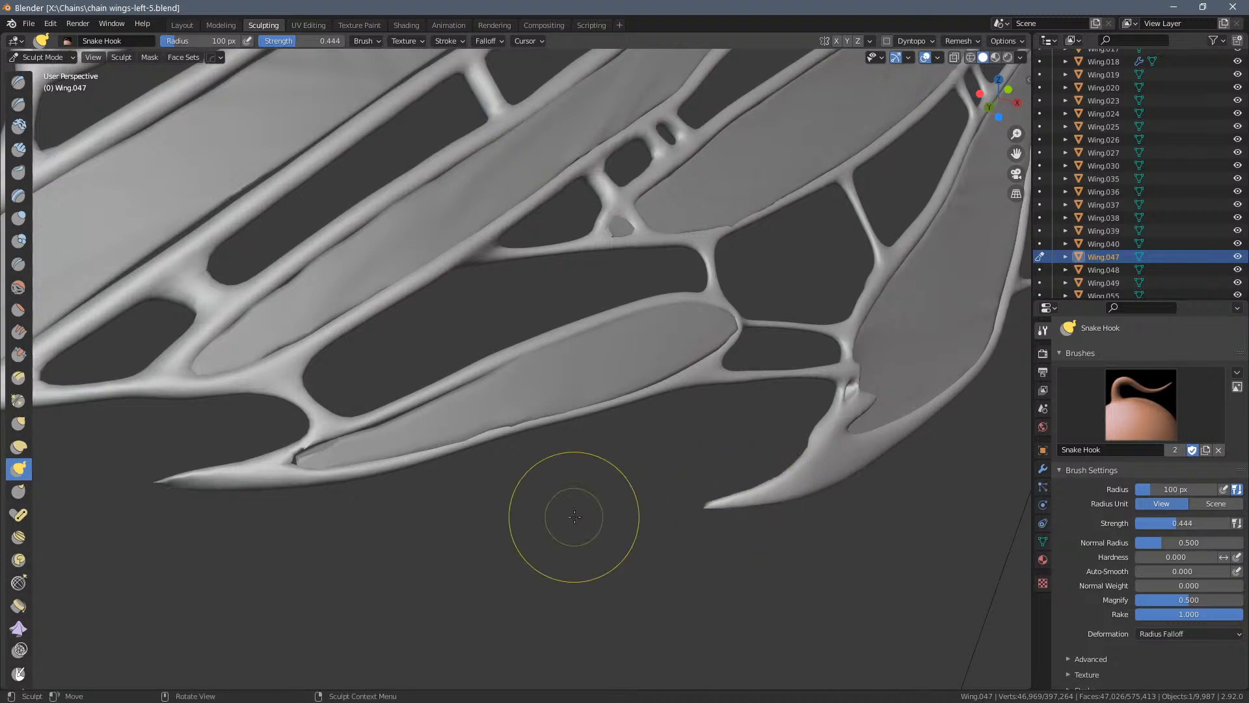
# Bend the wing's longest pointed tip outward with the Pose brush
pyautogui.scroll(-2, 575, 517)
pyautogui.moveTo(385, 506); pyautogui.dragTo(544, 432, button='middle')
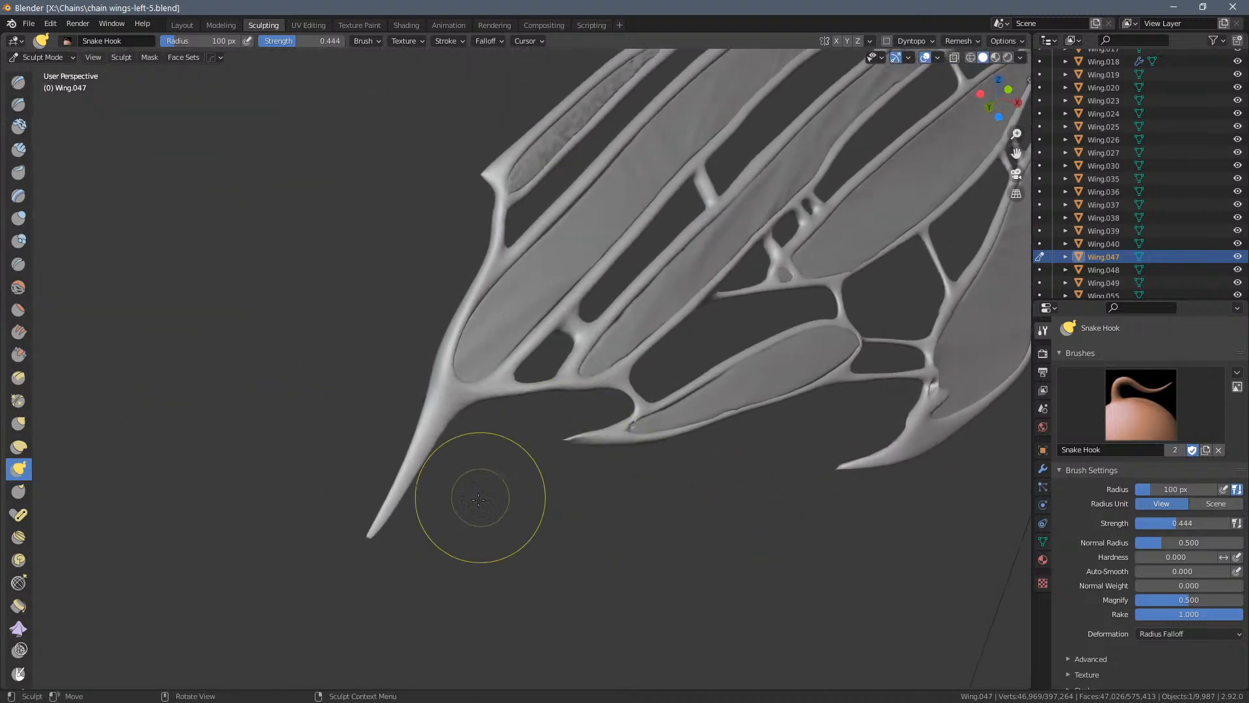
pyautogui.moveTo(474, 501)
pyautogui.mouseDown(button='middle')
pyautogui.moveTo(510, 493)
pyautogui.moveTo(167, 488)
pyautogui.mouseUp(button='middle')
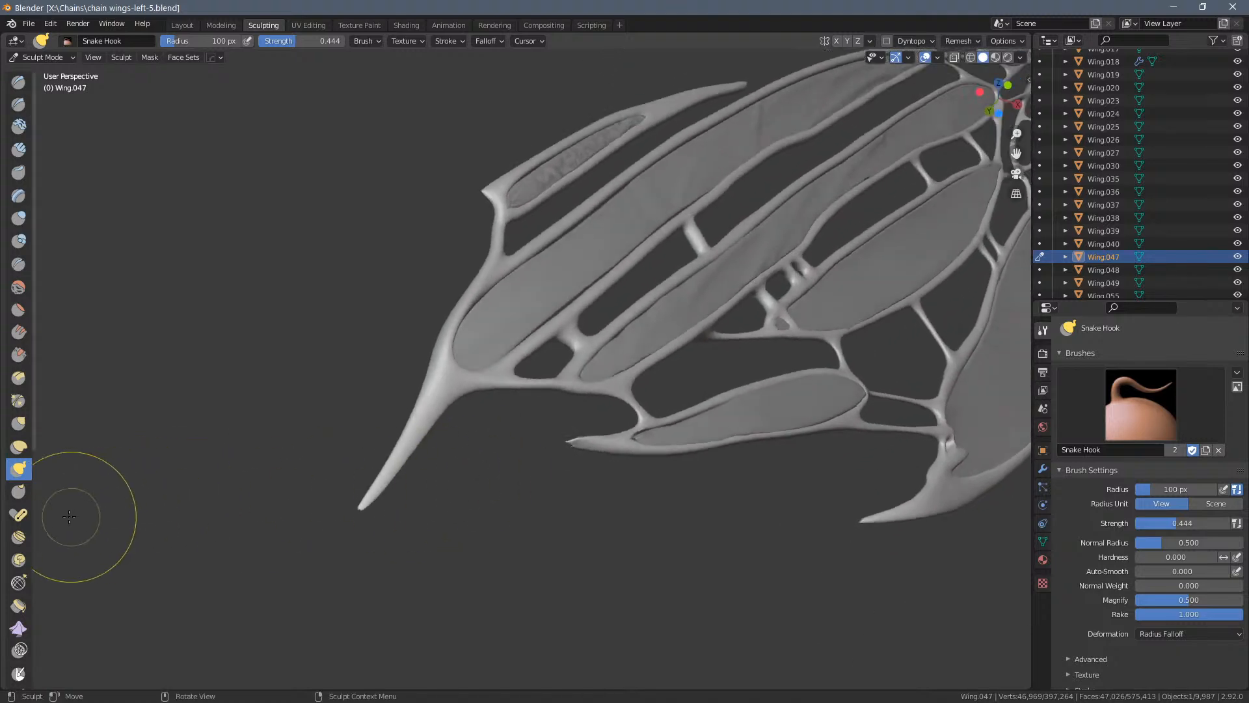
pyautogui.click(17, 516)
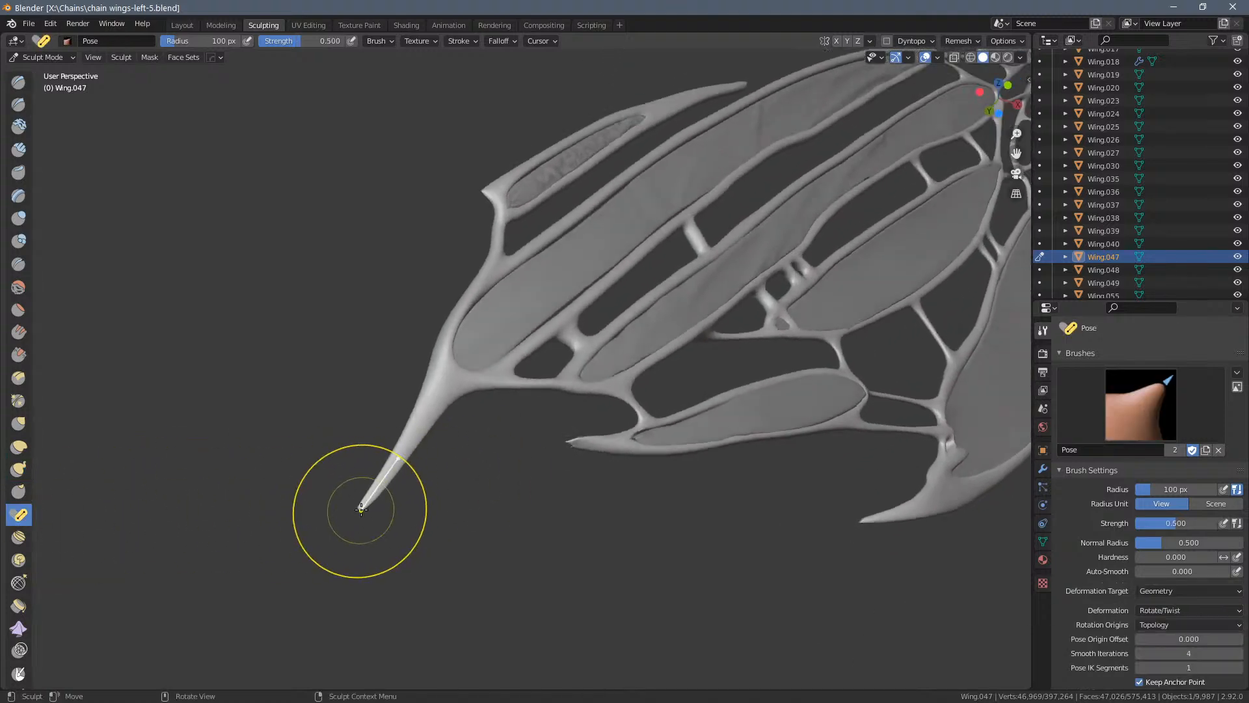
pyautogui.moveTo(357, 508)
pyautogui.mouseDown()
pyautogui.moveTo(361, 467)
pyautogui.moveTo(381, 456)
pyautogui.moveTo(379, 418)
pyautogui.mouseUp()
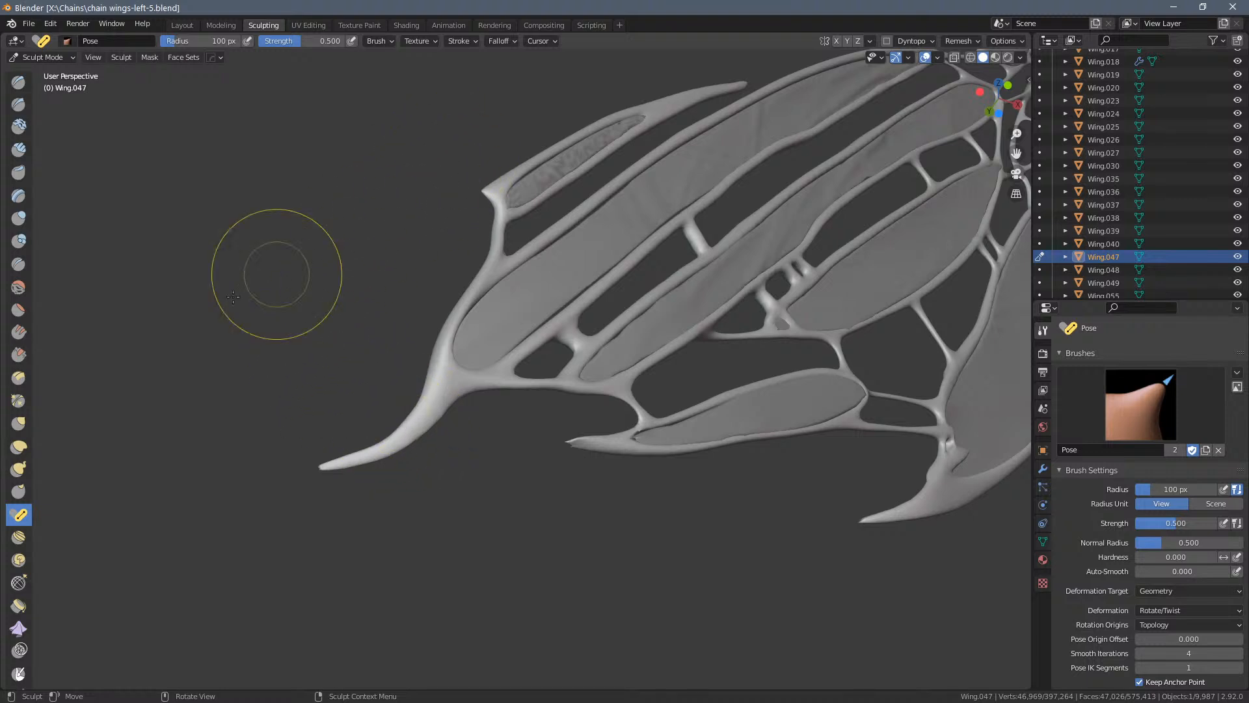
# Pull a long spike outward from the lower corner of the narrow outermost cell with Snake Hook
pyautogui.click(19, 467)
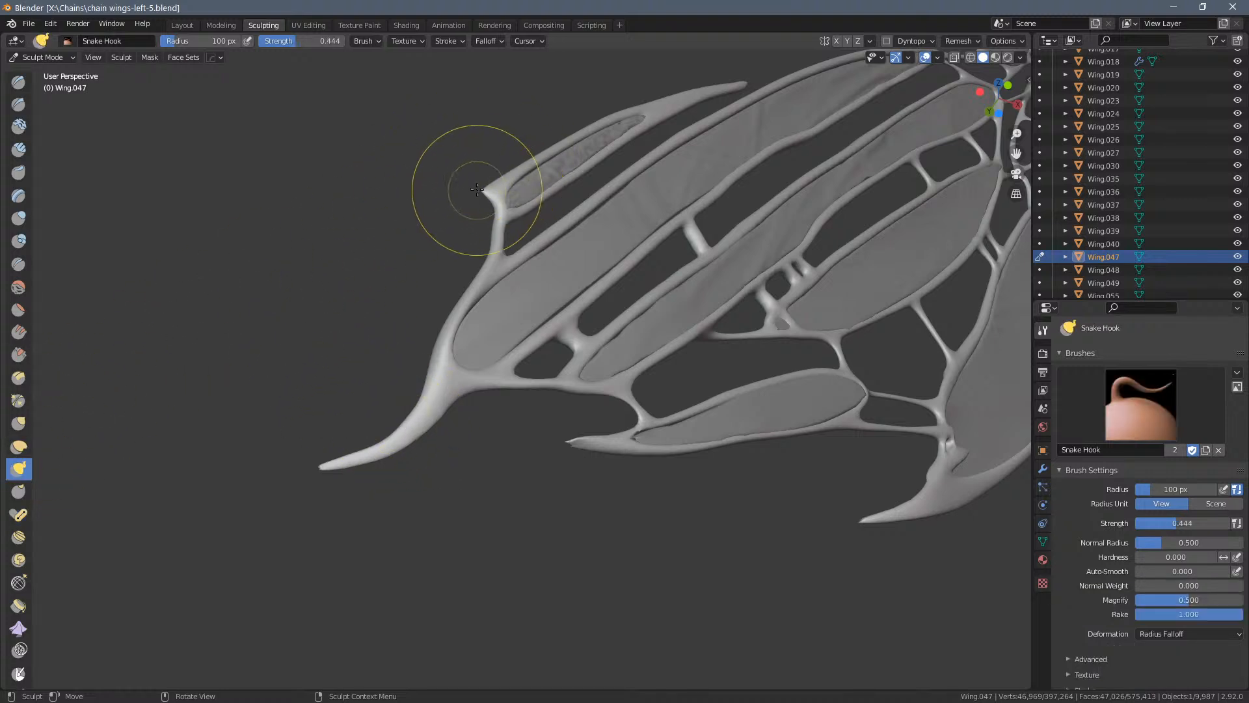
pyautogui.moveTo(485, 193)
pyautogui.mouseDown()
pyautogui.moveTo(391, 224)
pyautogui.moveTo(437, 209)
pyautogui.mouseUp()
pyautogui.moveTo(347, 204)
pyautogui.mouseDown()
pyautogui.moveTo(364, 203)
pyautogui.moveTo(351, 198)
pyautogui.mouseUp()
# Adjust the angle of the lowest cell's small point and bend the wing's longest tip further outward with the Pose brush
pyautogui.scroll(-3, 356, 343)
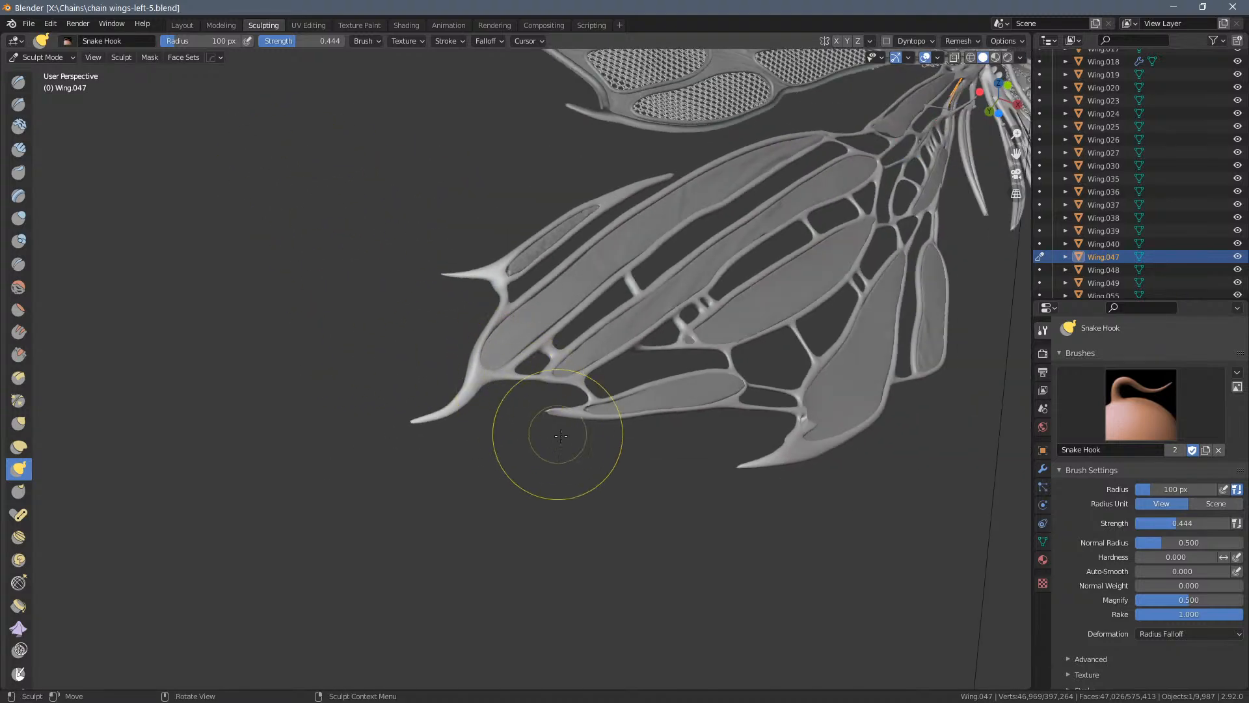
pyautogui.moveTo(623, 461)
pyautogui.mouseDown(button='middle')
pyautogui.moveTo(599, 473)
pyautogui.moveTo(618, 463)
pyautogui.mouseUp(button='middle')
pyautogui.scroll(3, 579, 461)
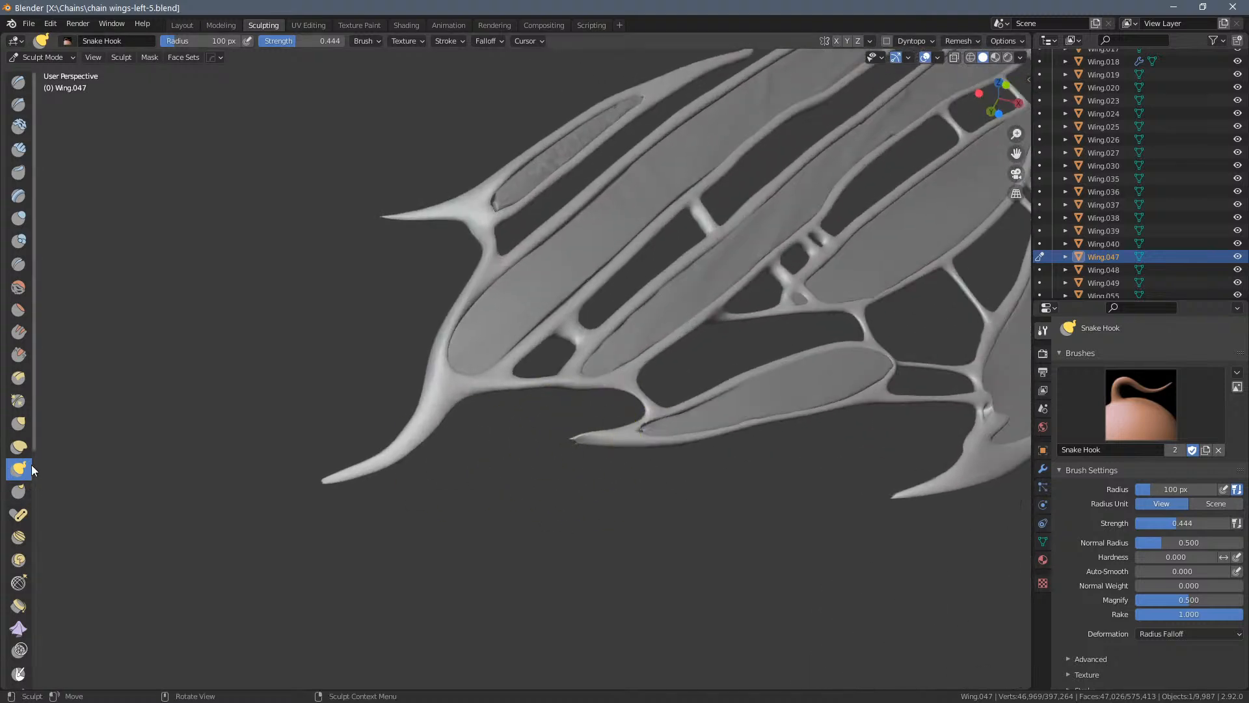
pyautogui.click(29, 523)
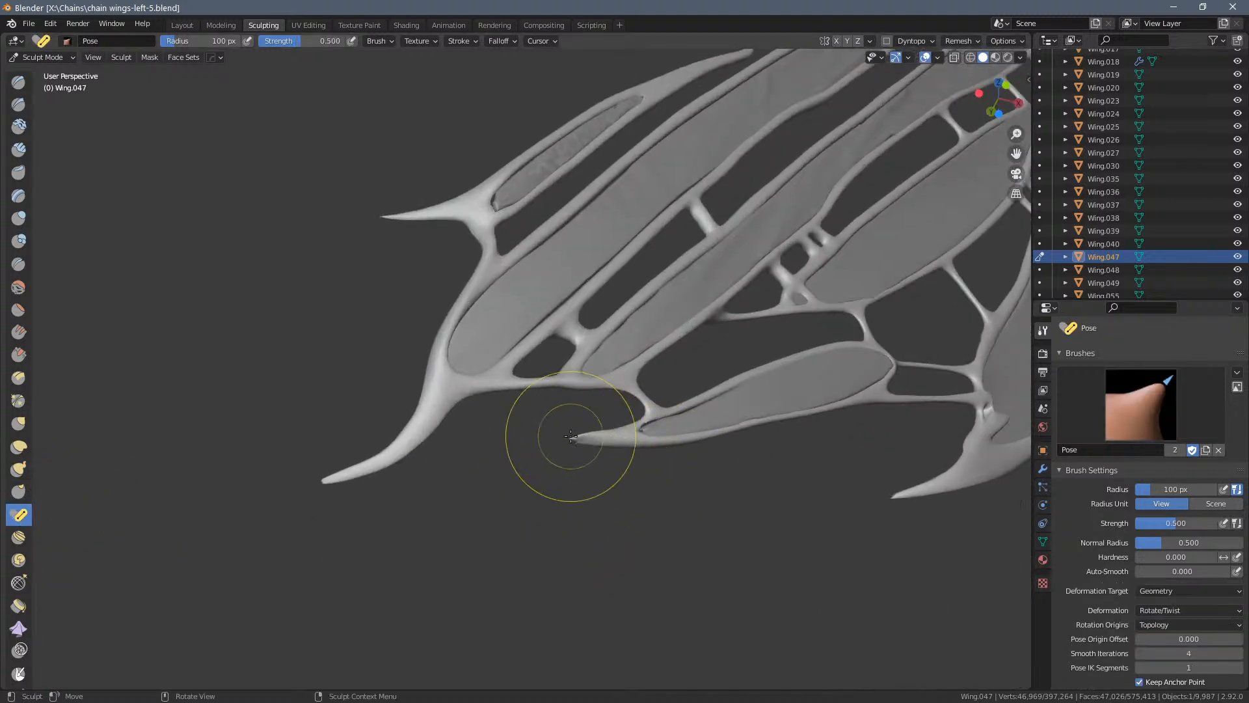
pyautogui.moveTo(576, 437); pyautogui.dragTo(545, 446)
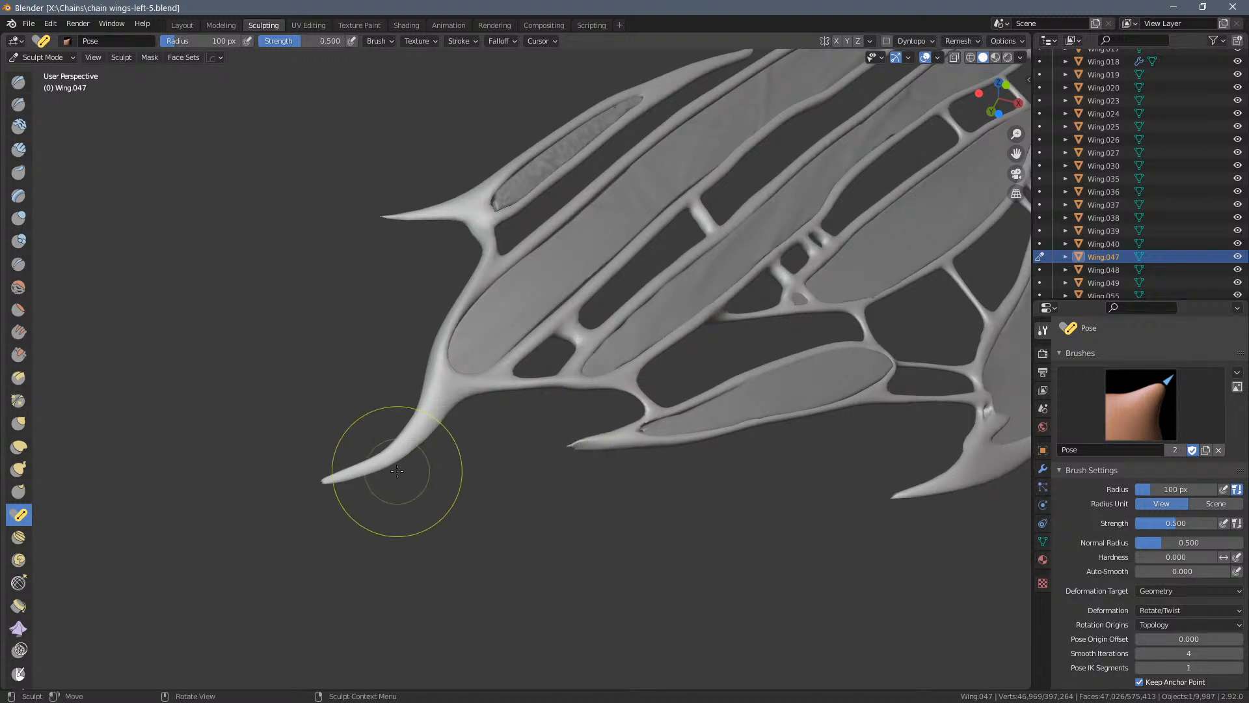
pyautogui.moveTo(434, 424); pyautogui.dragTo(390, 444)
pyautogui.moveTo(332, 472); pyautogui.dragTo(325, 464)
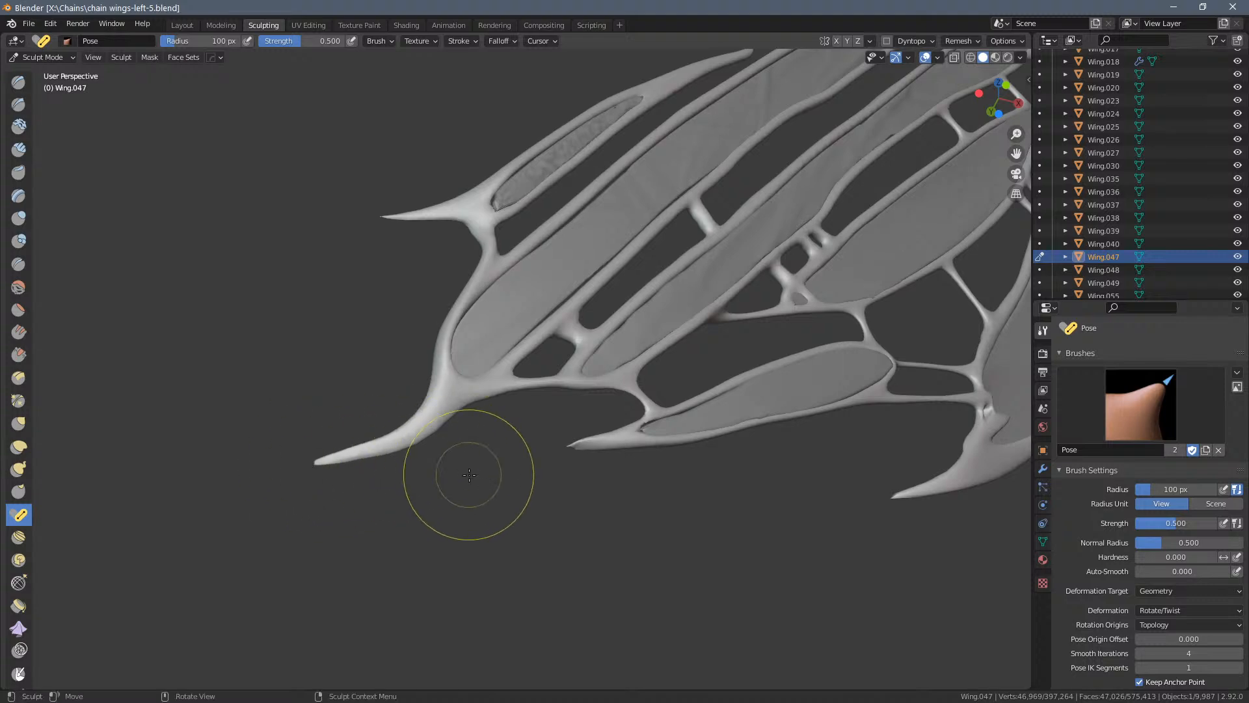
# Set Snake Hook to radius 22 px and strength 0.925 and try pulling a small spike from the narrow outermost cell's outer rim
pyautogui.scroll(-3, 468, 471)
pyautogui.scroll(2, 579, 456)
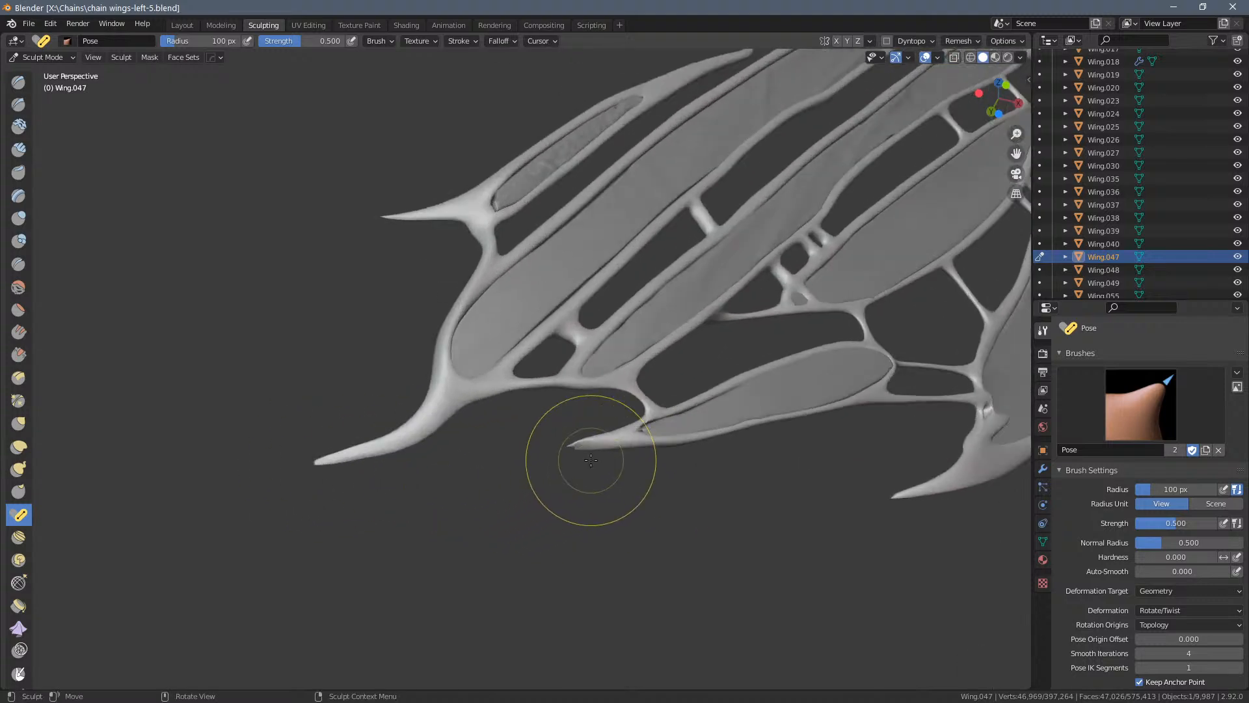
pyautogui.moveTo(515, 500)
pyautogui.mouseDown(button='middle')
pyautogui.moveTo(604, 487)
pyautogui.moveTo(607, 506)
pyautogui.mouseUp(button='middle')
pyautogui.scroll(2, 514, 558)
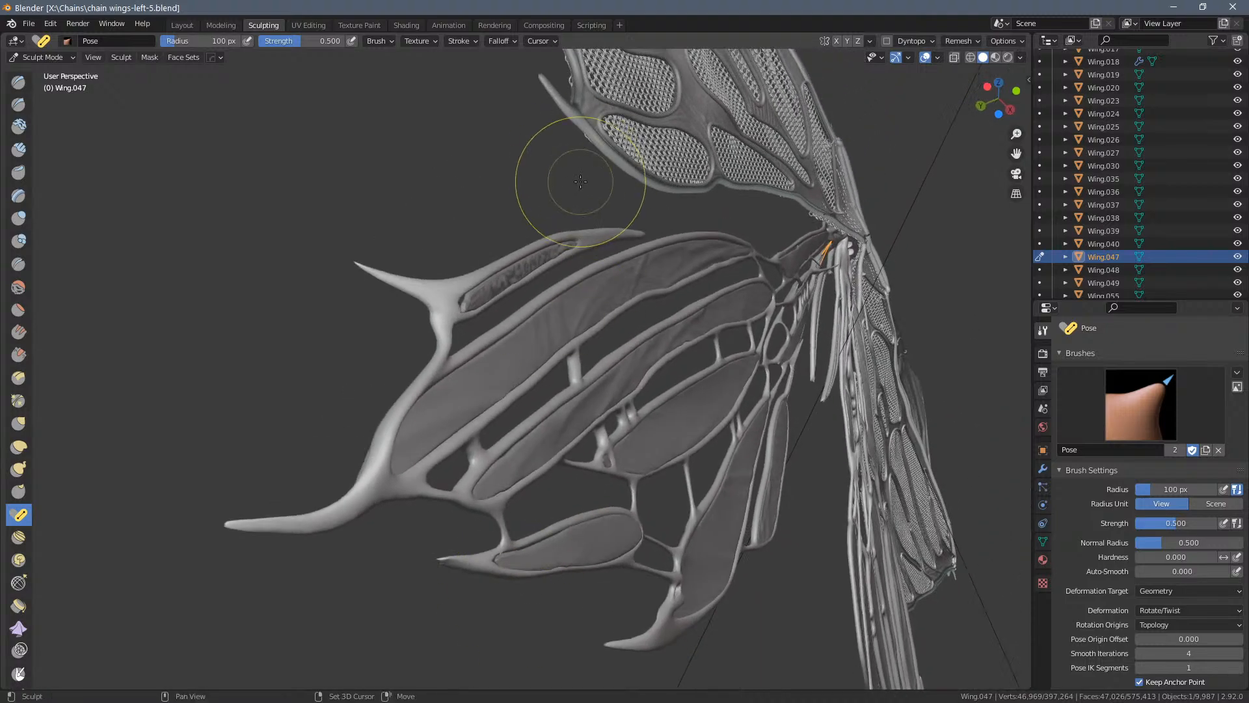
pyautogui.scroll(4, 538, 348)
pyautogui.moveTo(544, 306); pyautogui.dragTo(571, 292, button='middle')
pyautogui.scroll(-2, 427, 195)
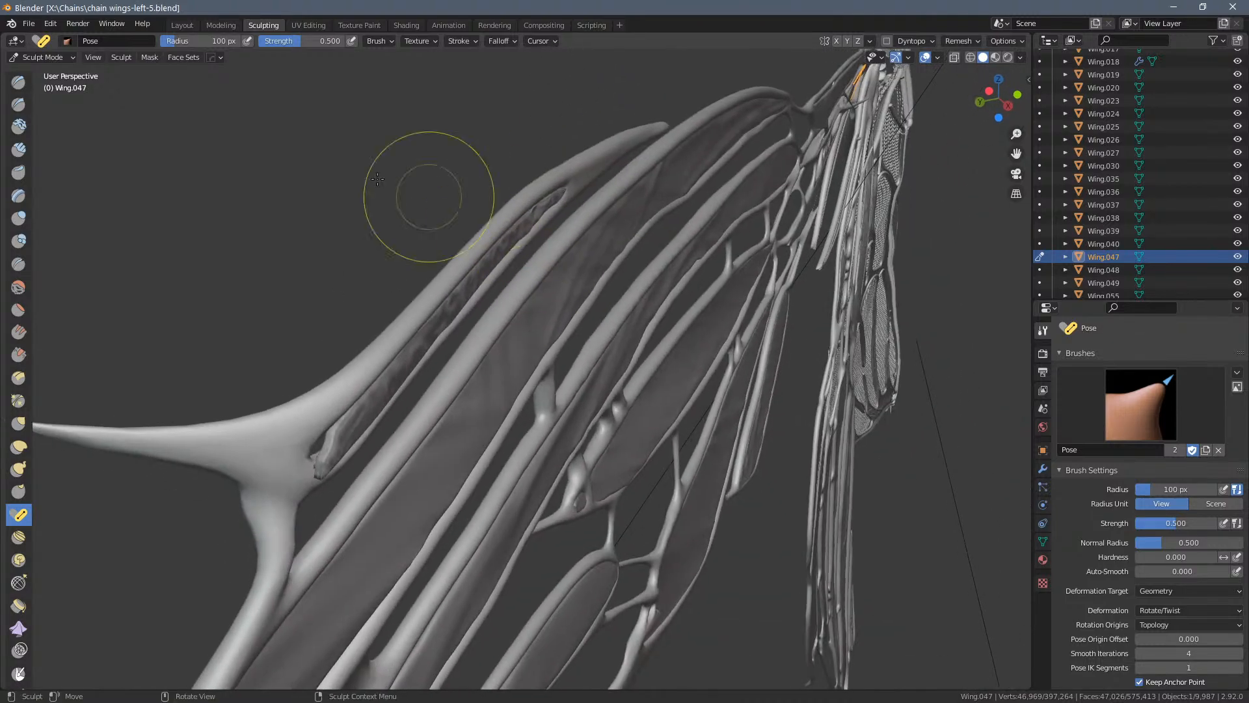
pyautogui.moveTo(426, 195); pyautogui.dragTo(485, 268, button='middle')
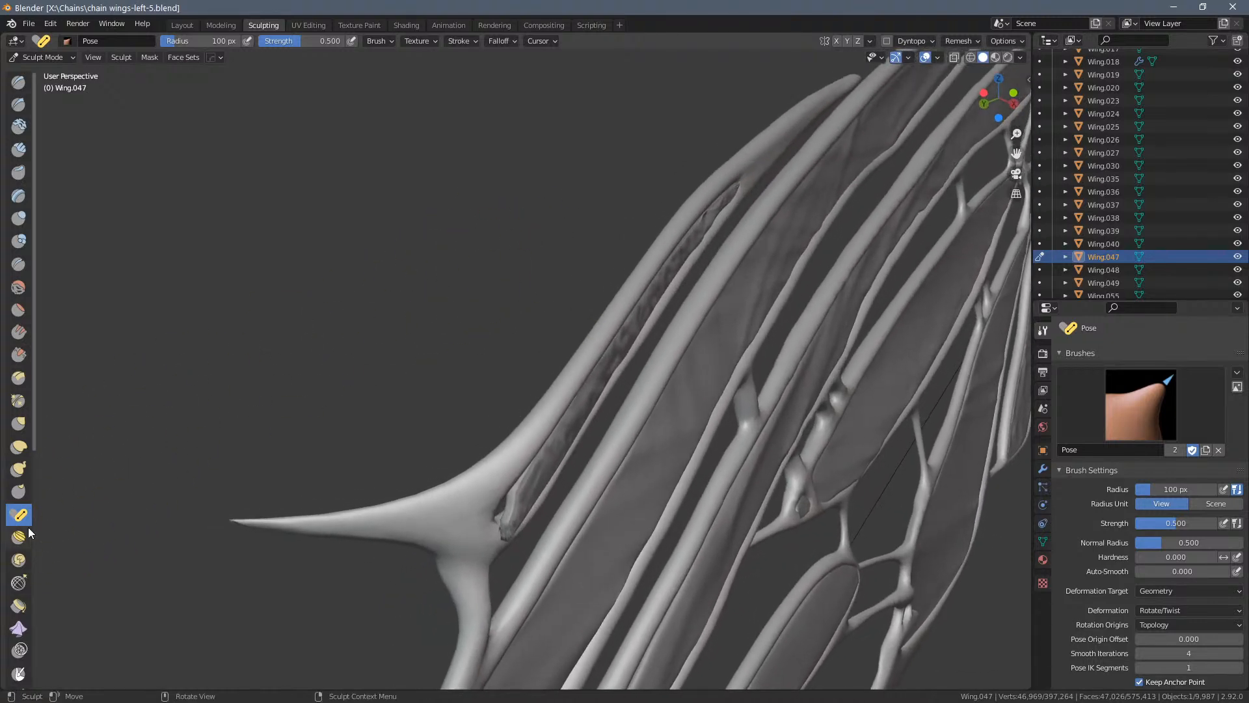
pyautogui.click(19, 468)
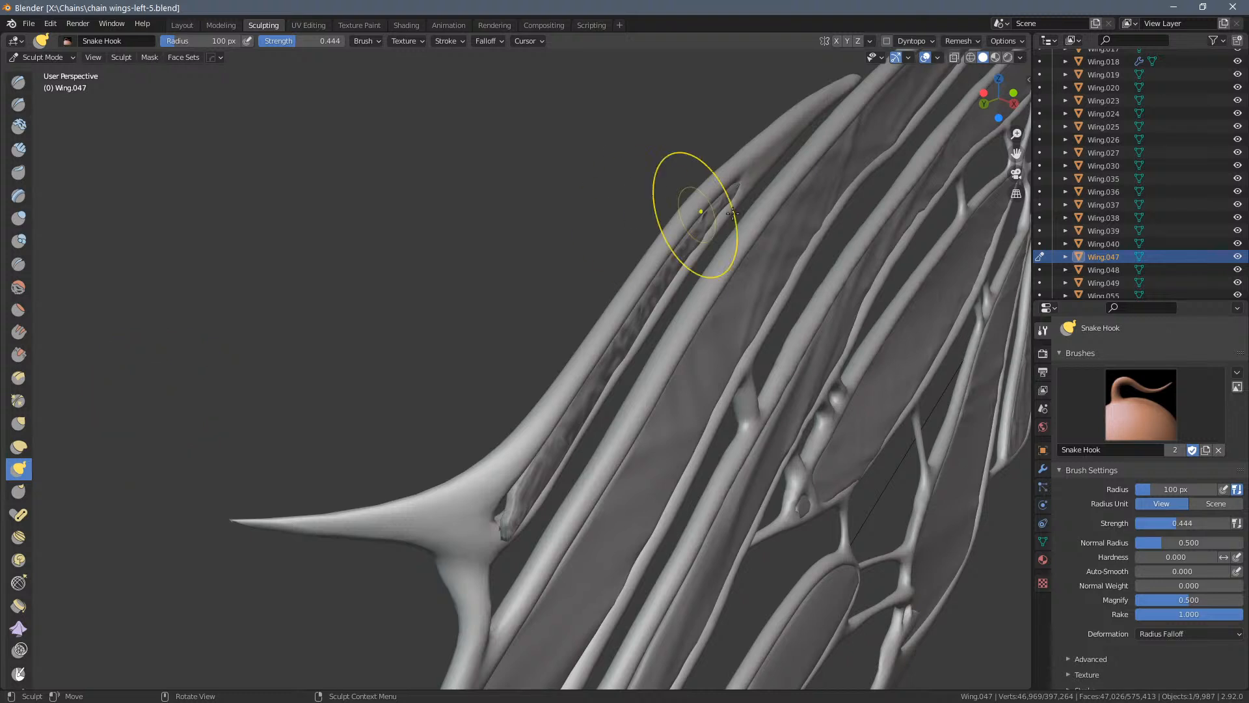
pyautogui.rightClick(502, 220)
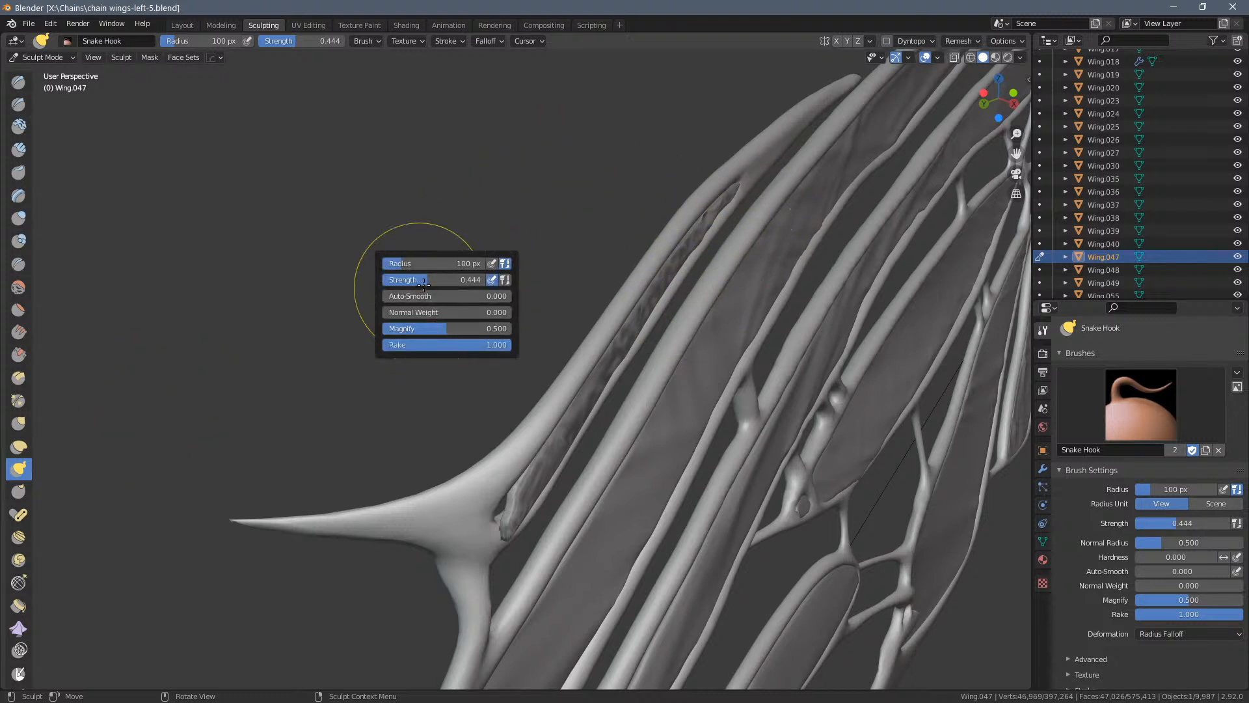
pyautogui.moveTo(427, 263)
pyautogui.mouseDown()
pyautogui.moveTo(442, 264)
pyautogui.moveTo(445, 281)
pyautogui.moveTo(488, 281)
pyautogui.mouseUp()
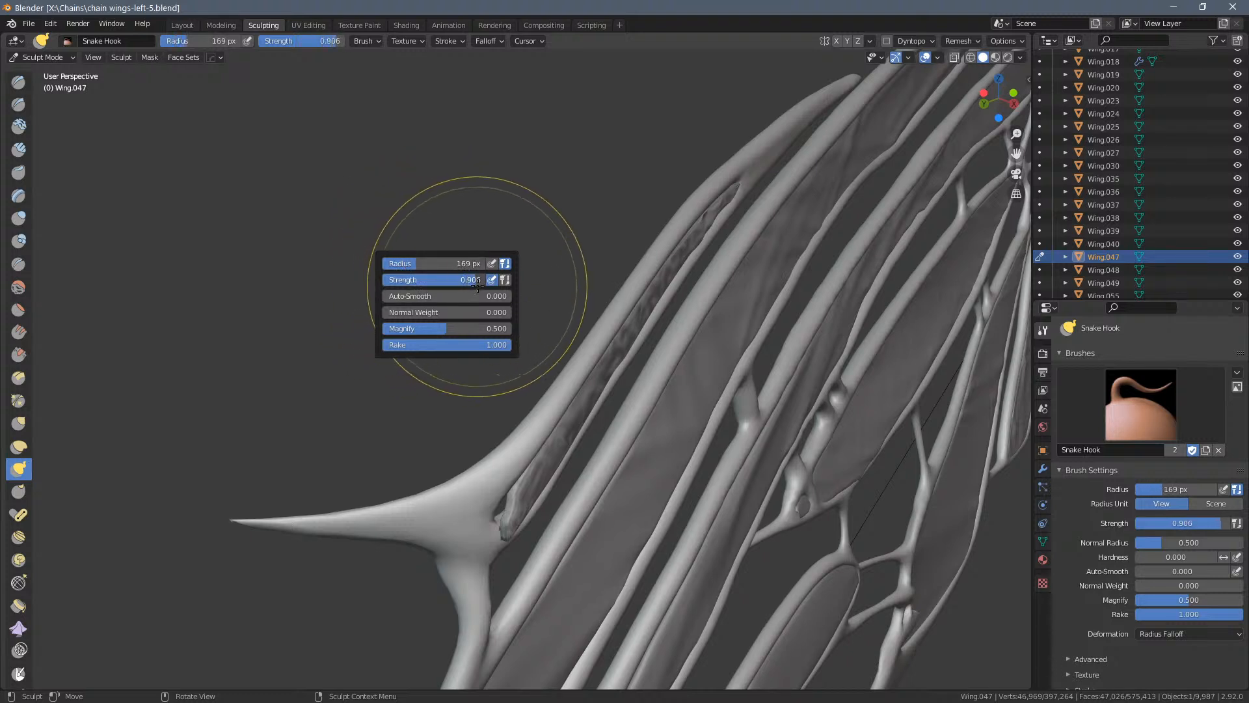
pyautogui.moveTo(406, 264); pyautogui.dragTo(369, 264)
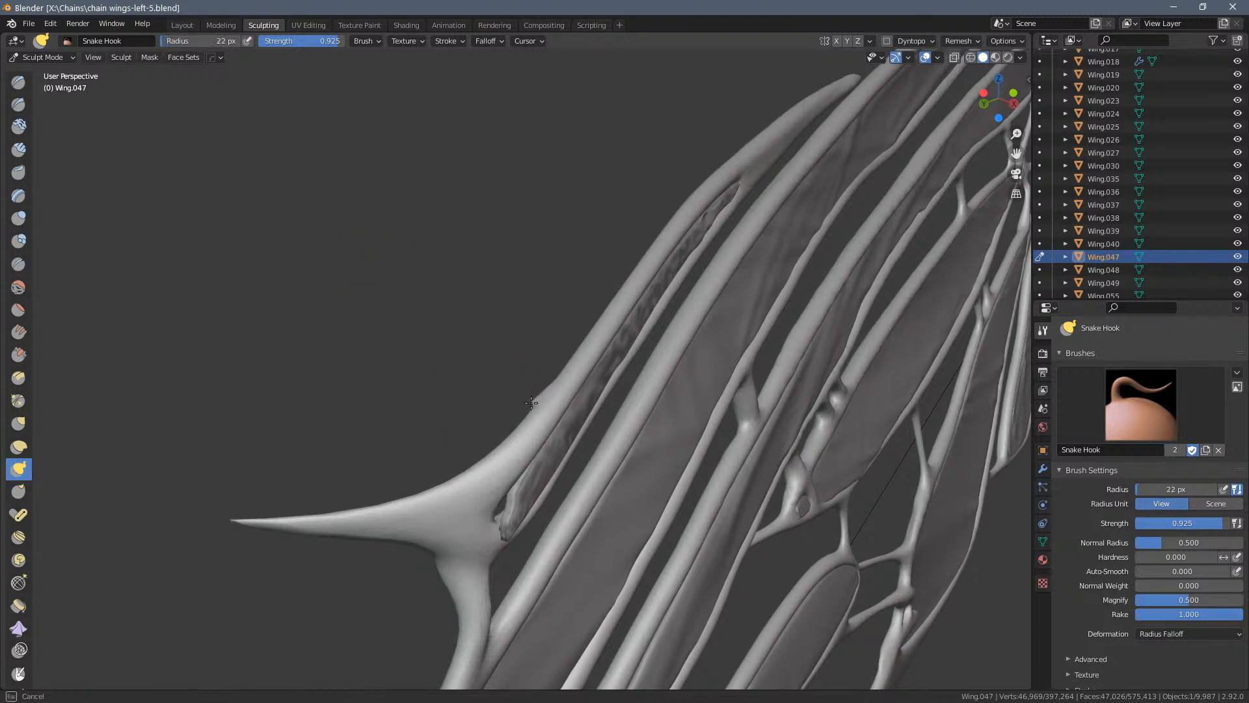
pyautogui.rightClick(353, 368)
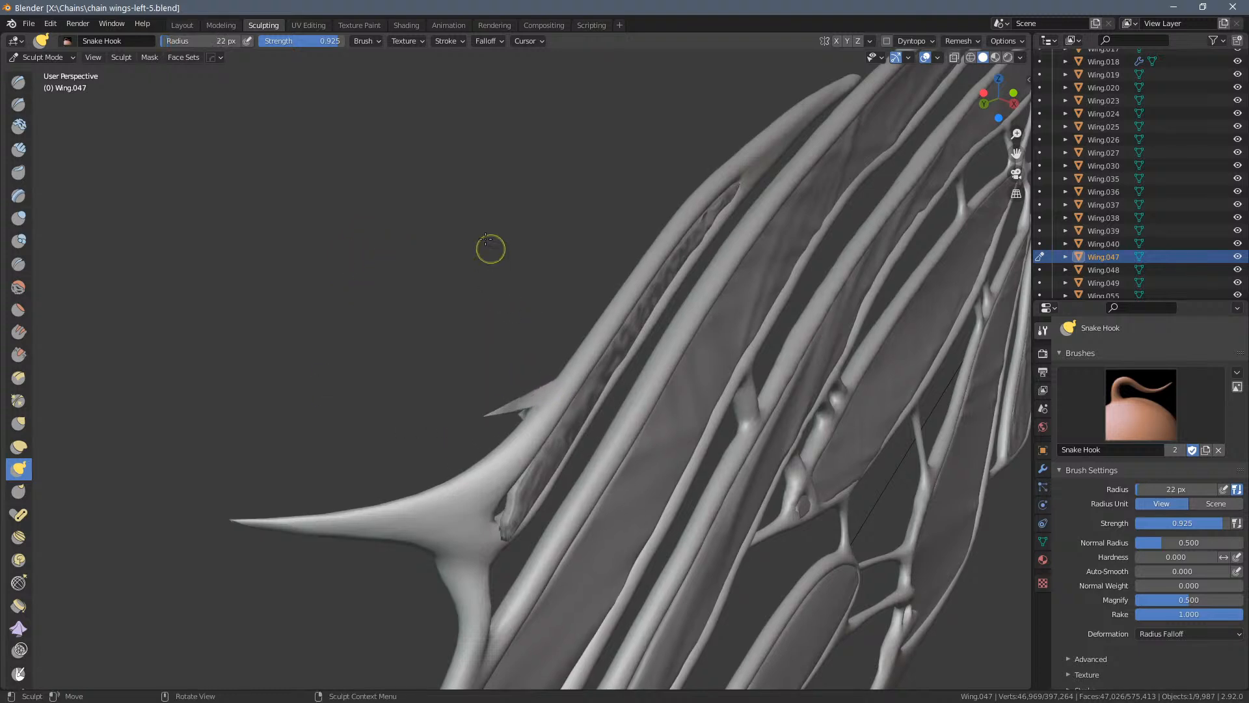
# In front view, set the Snake Hook radius to 47 px and pull a small spike from the outer rim just above the corner spike
pyautogui.moveTo(488, 246)
pyautogui.mouseDown(button='middle')
pyautogui.moveTo(464, 248)
pyautogui.moveTo(595, 229)
pyautogui.moveTo(449, 251)
pyautogui.moveTo(436, 277)
pyautogui.moveTo(391, 293)
pyautogui.mouseUp(button='middle')
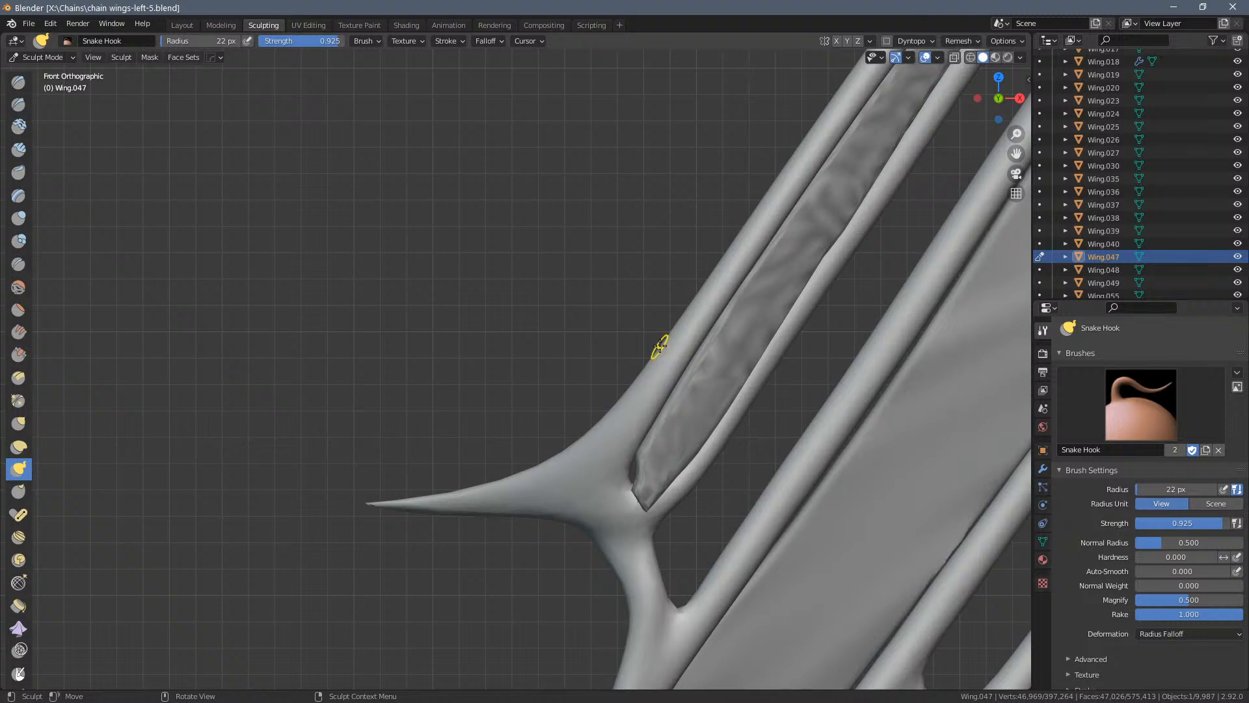
pyautogui.rightClick(628, 300)
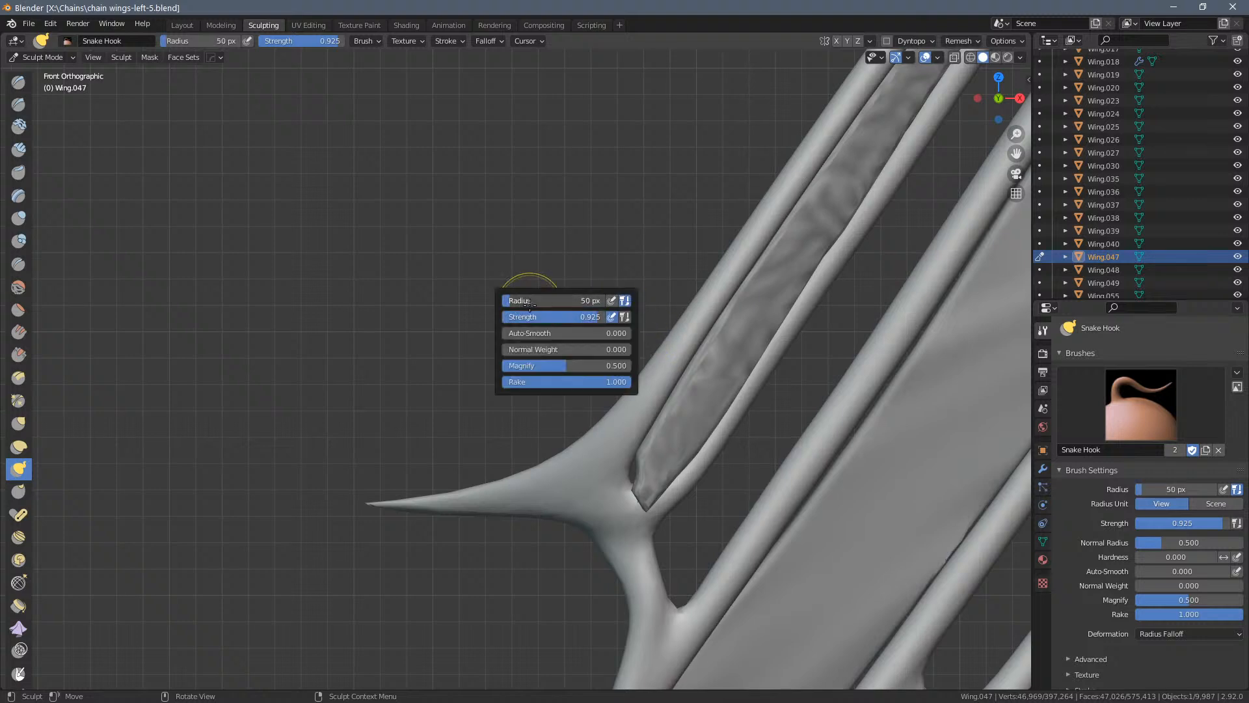
pyautogui.moveTo(525, 299); pyautogui.dragTo(514, 300)
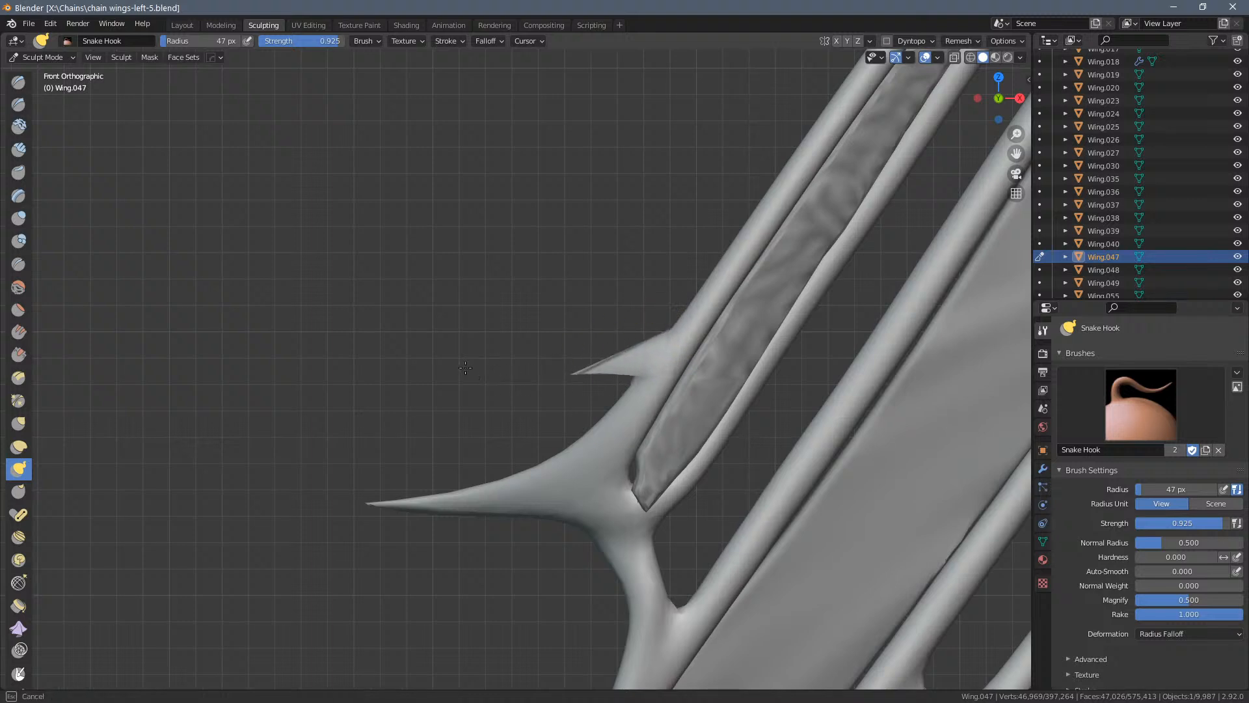
# Pull two more small spikes farther up the narrow outermost cell's outer rim with Snake Hook
pyautogui.moveTo(530, 296)
pyautogui.mouseDown(button='middle')
pyautogui.moveTo(571, 293)
pyautogui.moveTo(498, 290)
pyautogui.moveTo(720, 249)
pyautogui.moveTo(609, 246)
pyautogui.moveTo(599, 268)
pyautogui.mouseUp(button='middle')
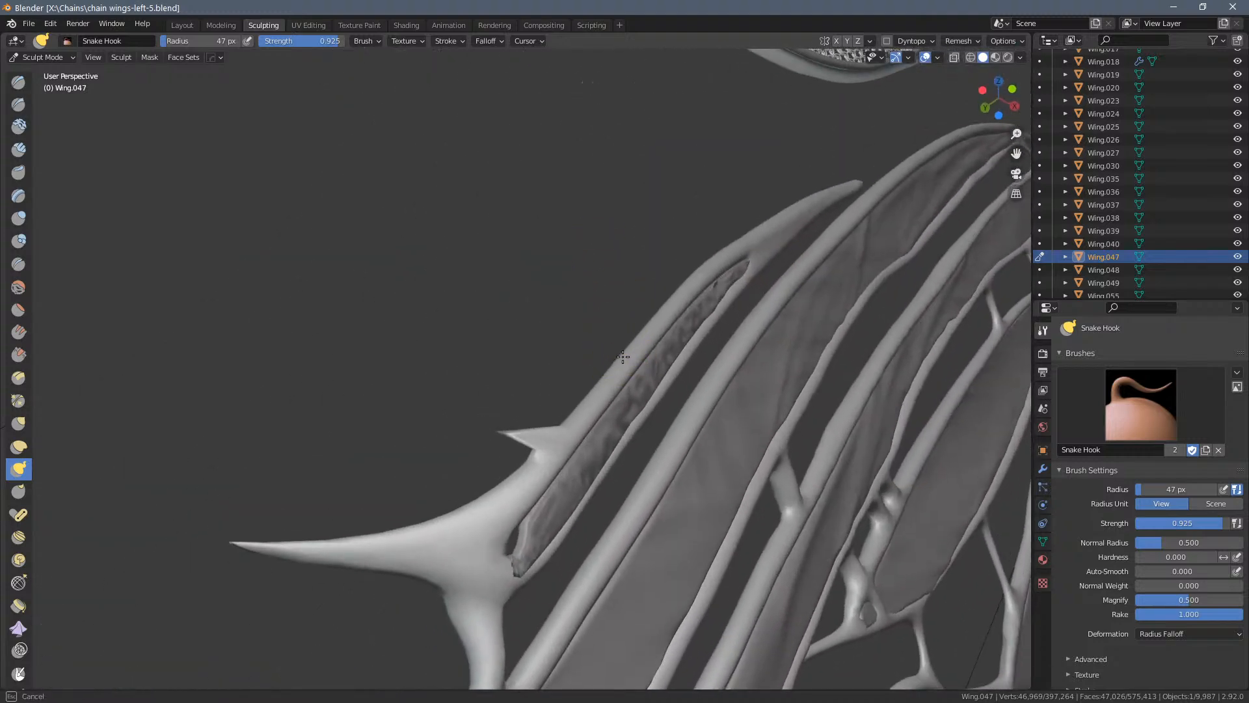
pyautogui.moveTo(527, 363); pyautogui.dragTo(521, 364)
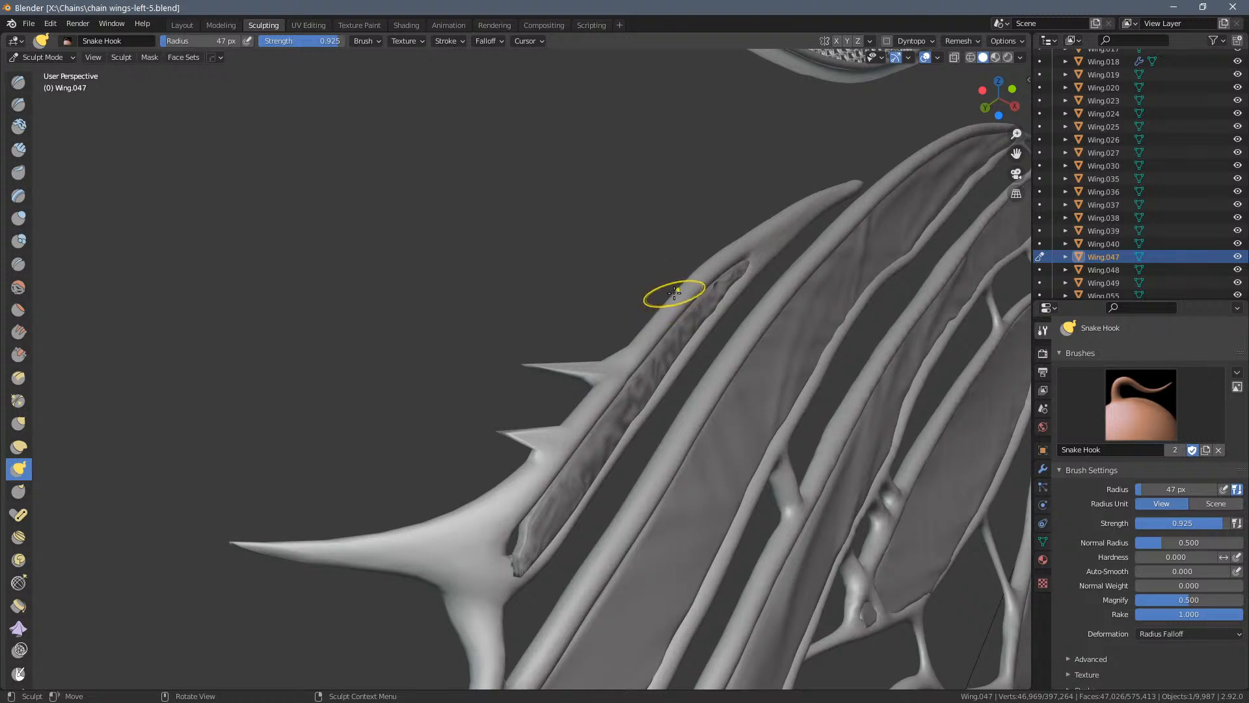
pyautogui.moveTo(674, 292); pyautogui.dragTo(589, 306)
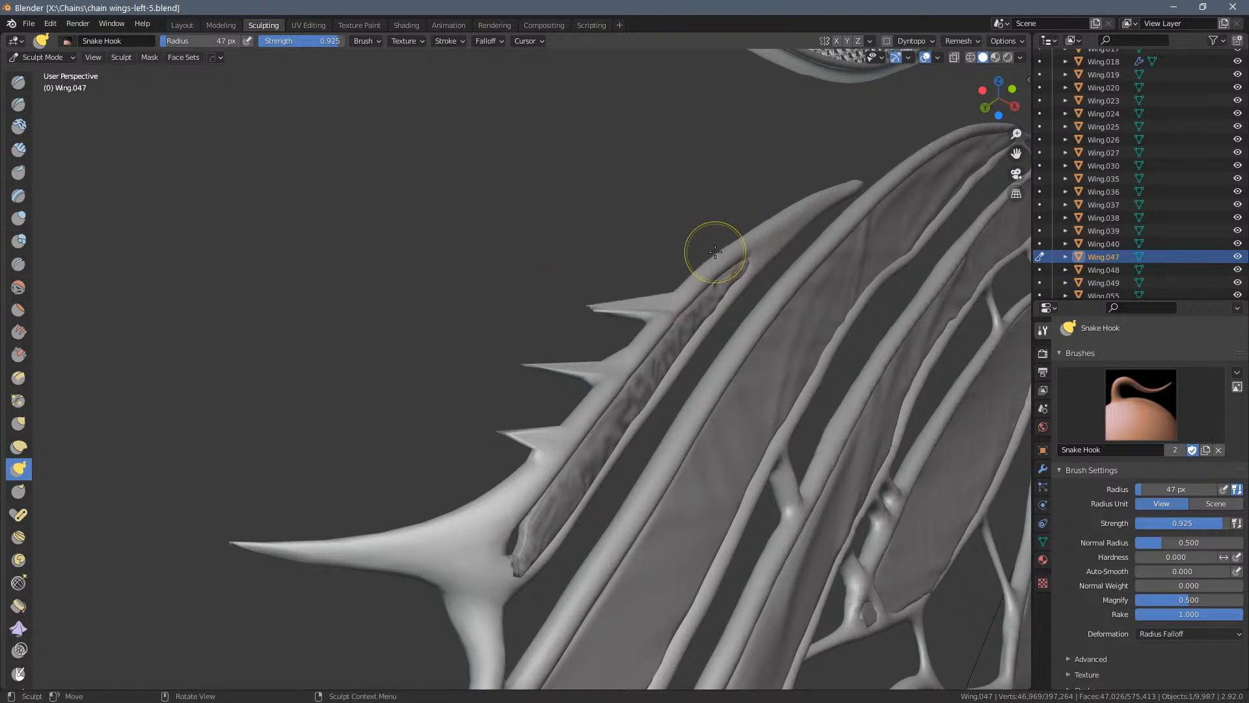
# Try pulling three more small spikes from the narrow outermost cell's outer rim toward its upper tip with Snake Hook
pyautogui.moveTo(702, 254)
pyautogui.mouseDown()
pyautogui.moveTo(631, 218)
pyautogui.moveTo(684, 207)
pyautogui.mouseUp()
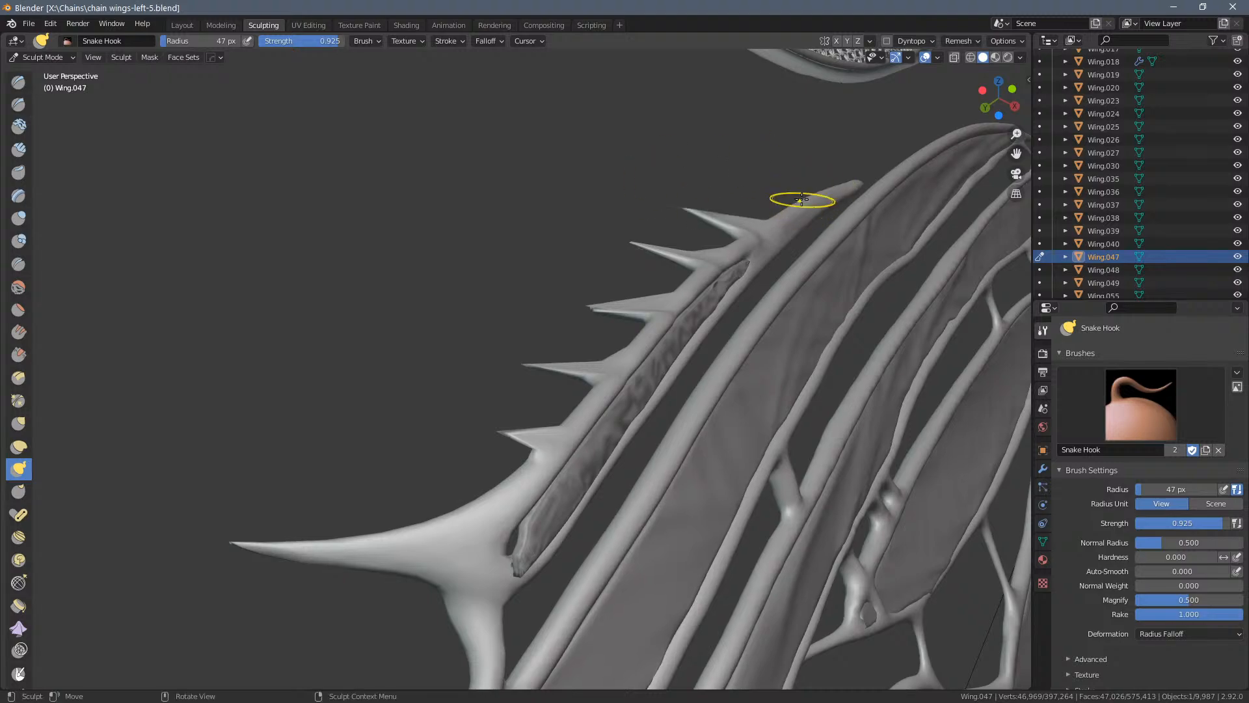
pyautogui.moveTo(801, 199); pyautogui.dragTo(738, 184)
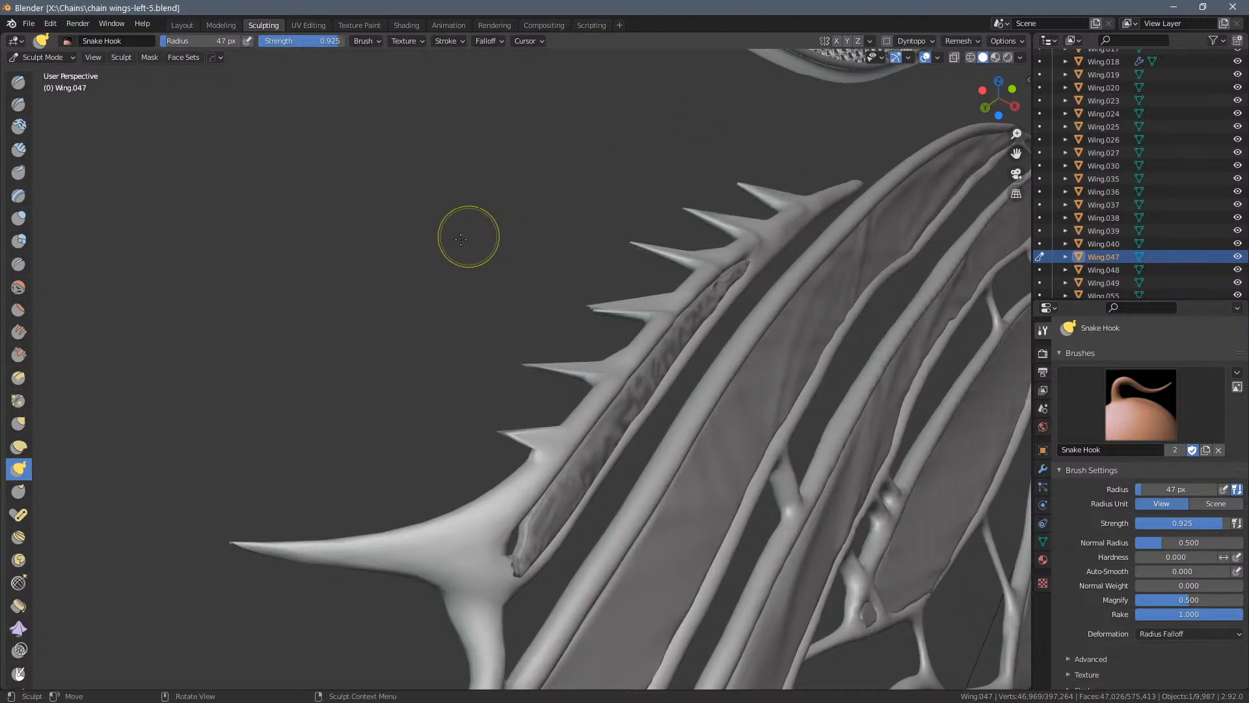
# From a closer, rotated view, pull five evenly spaced small spikes up the narrow outermost cell's outer rim with Snake Hook, above the lowest spike
pyautogui.moveTo(460, 238)
pyautogui.mouseDown(button='middle')
pyautogui.moveTo(495, 260)
pyautogui.moveTo(448, 245)
pyautogui.moveTo(471, 262)
pyautogui.moveTo(441, 272)
pyautogui.moveTo(566, 240)
pyautogui.moveTo(619, 309)
pyautogui.moveTo(620, 402)
pyautogui.mouseUp(button='middle')
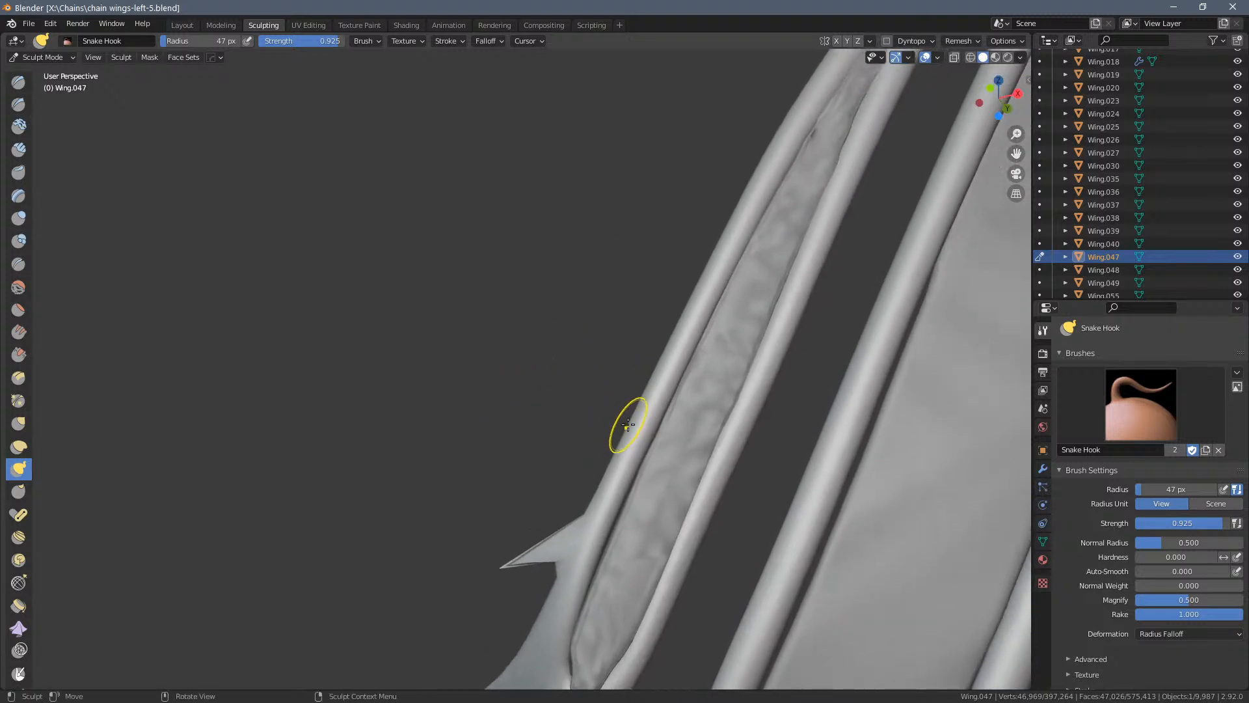
pyautogui.moveTo(627, 423); pyautogui.dragTo(542, 445)
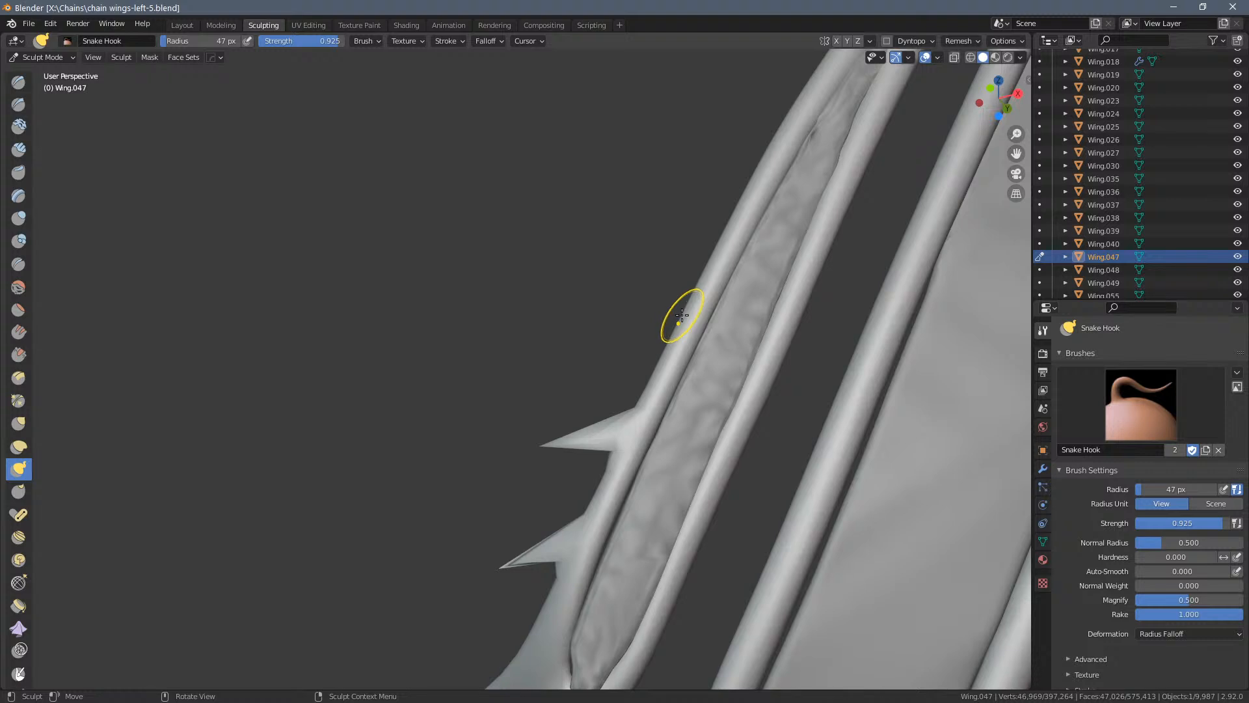
pyautogui.moveTo(681, 315); pyautogui.dragTo(605, 344)
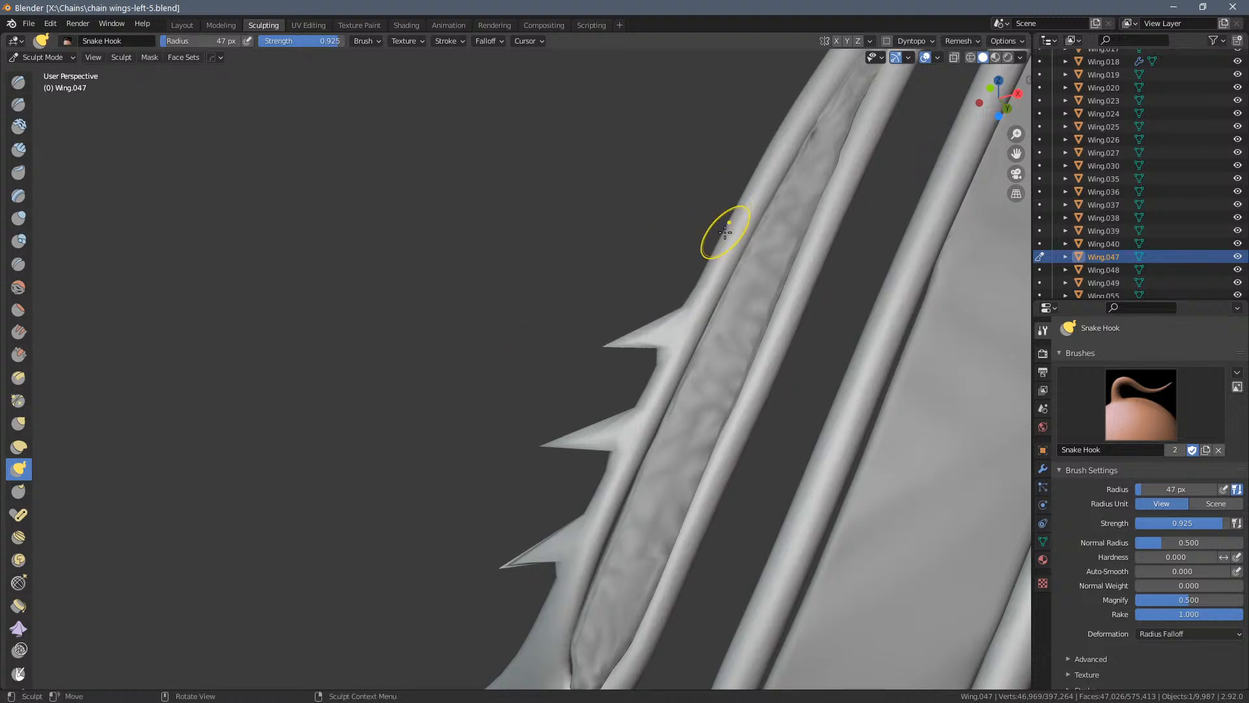
pyautogui.moveTo(725, 232); pyautogui.dragTo(724, 233)
pyautogui.moveTo(640, 251); pyautogui.dragTo(635, 253)
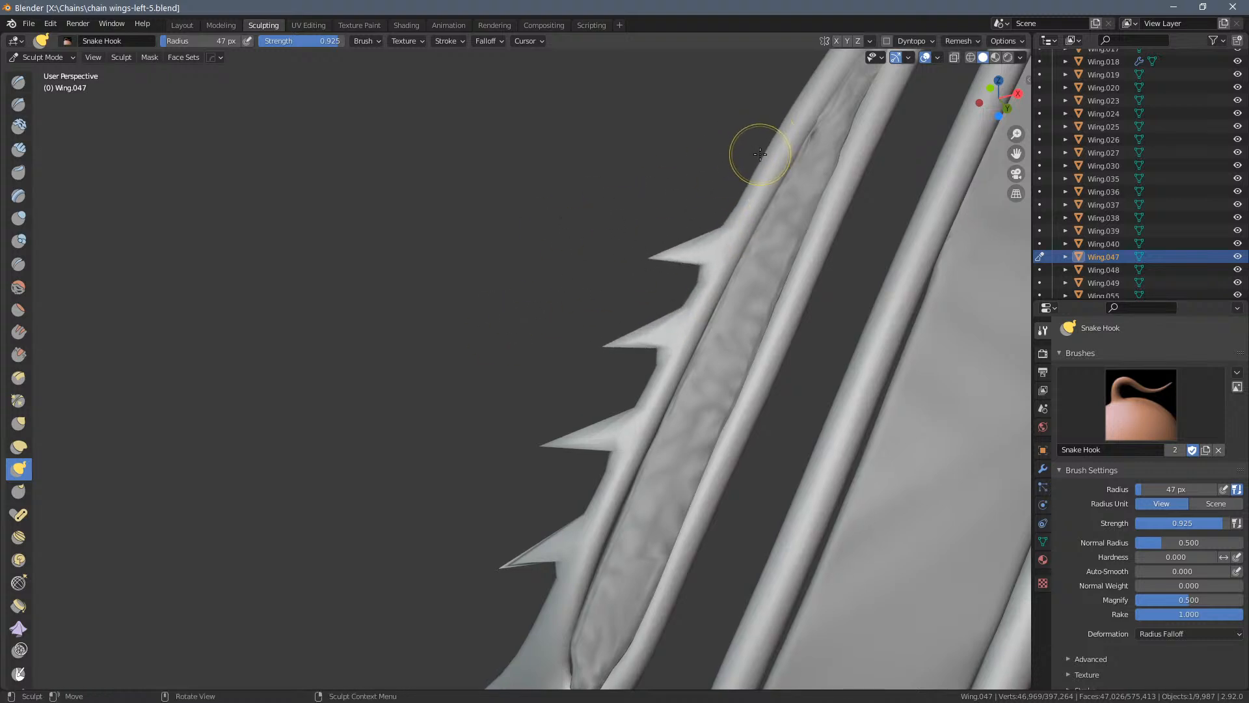
pyautogui.moveTo(765, 153); pyautogui.dragTo(707, 174)
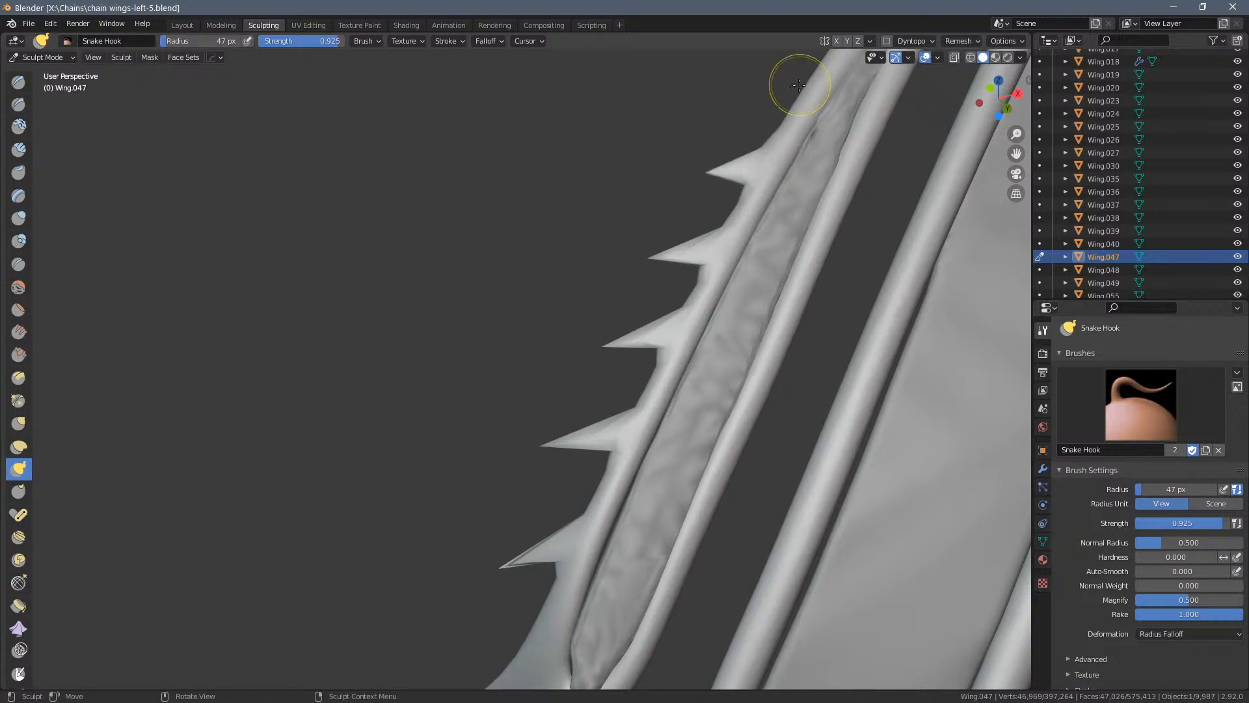
pyautogui.moveTo(807, 84); pyautogui.dragTo(709, 95)
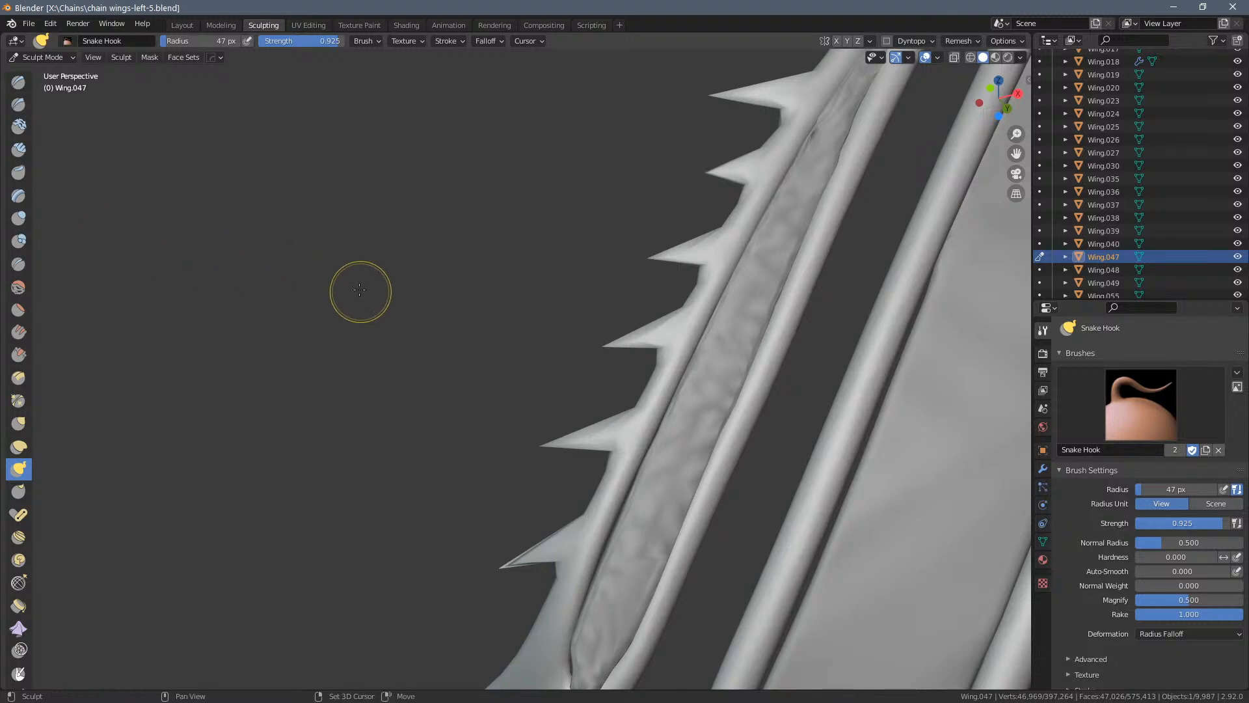
# Smooth the bases of the rim spikes and the rim between them with the Smooth brush at radius 47 px and strength 0.700
pyautogui.hotkey('shift', 's')
pyautogui.moveTo(540, 553); pyautogui.dragTo(522, 566)
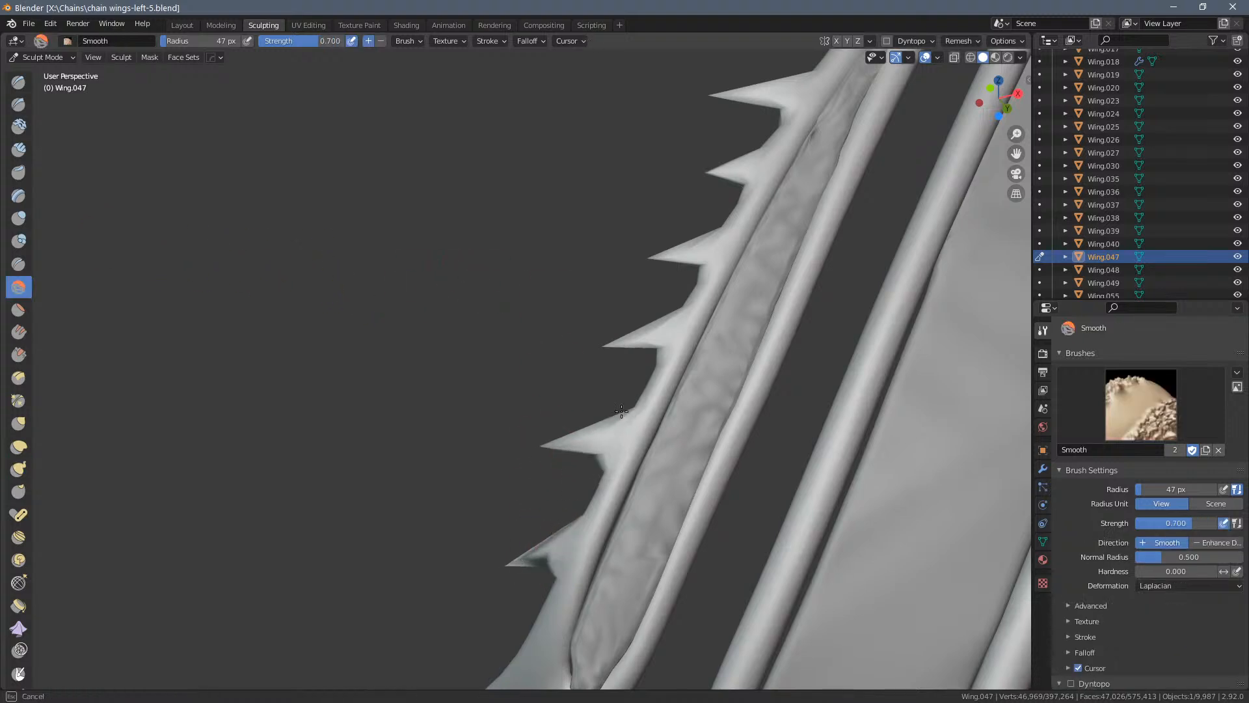
pyautogui.moveTo(698, 267); pyautogui.dragTo(742, 201)
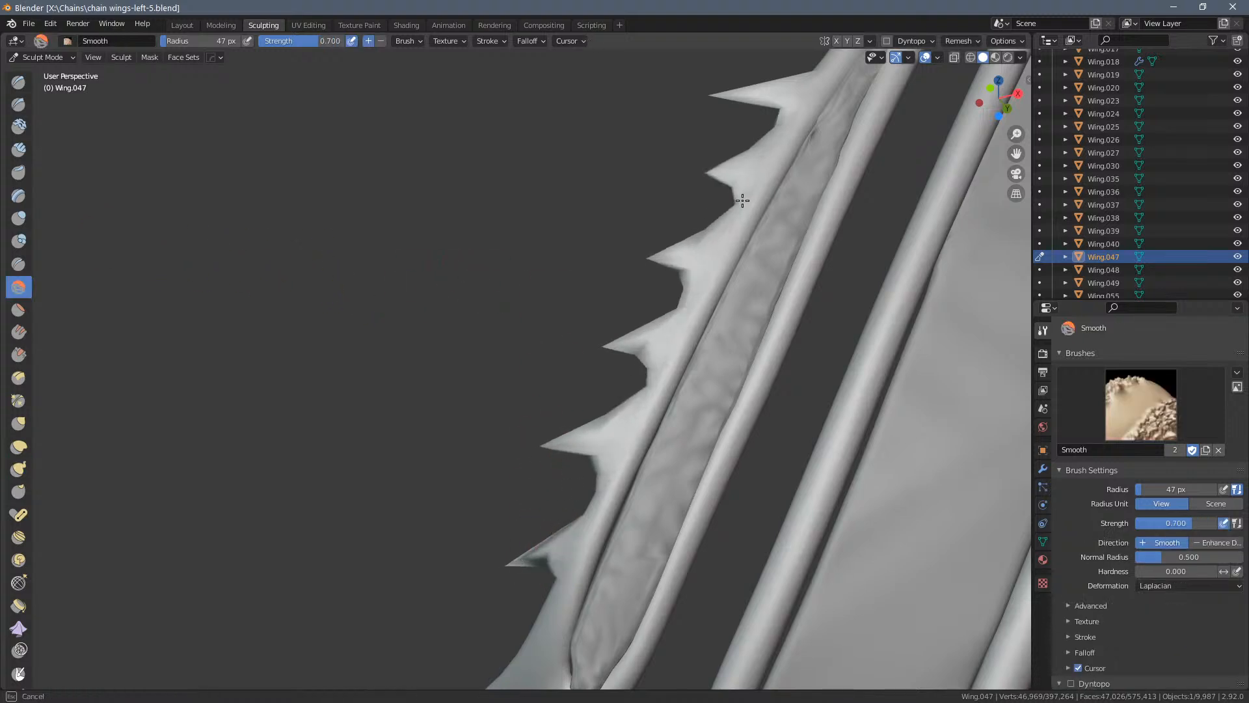
pyautogui.moveTo(497, 298); pyautogui.dragTo(576, 274, button='middle')
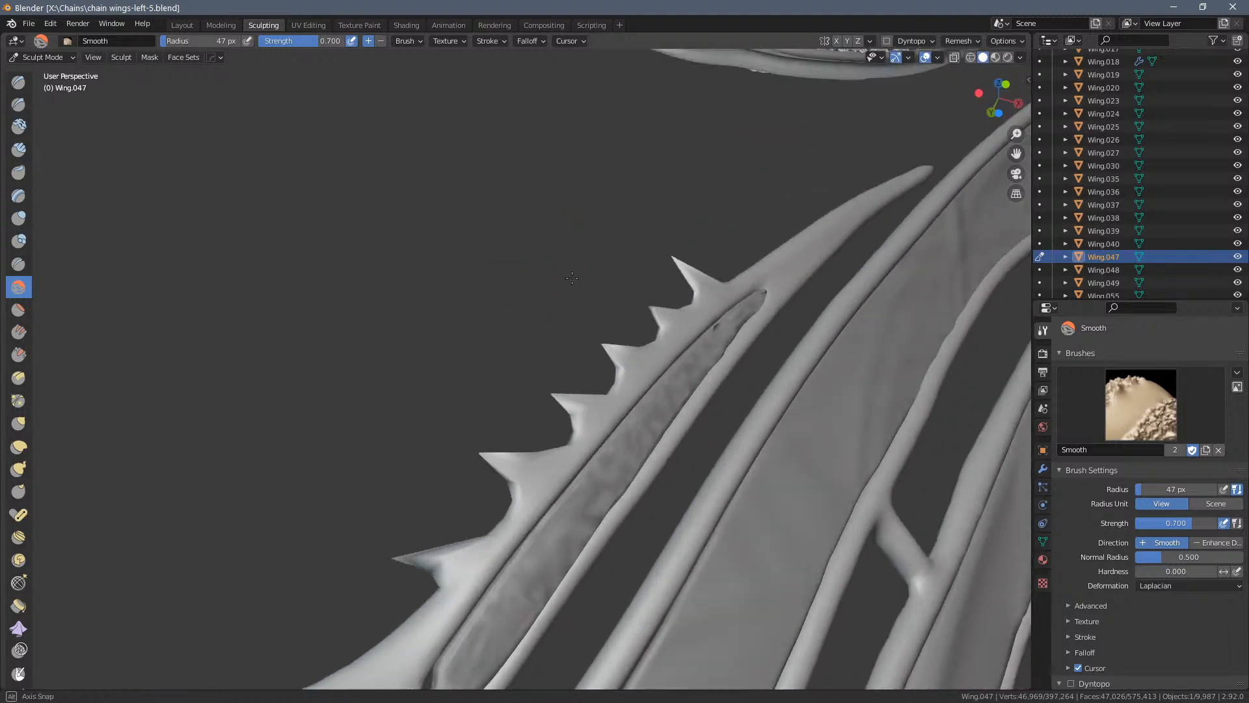
pyautogui.scroll(3, 575, 274)
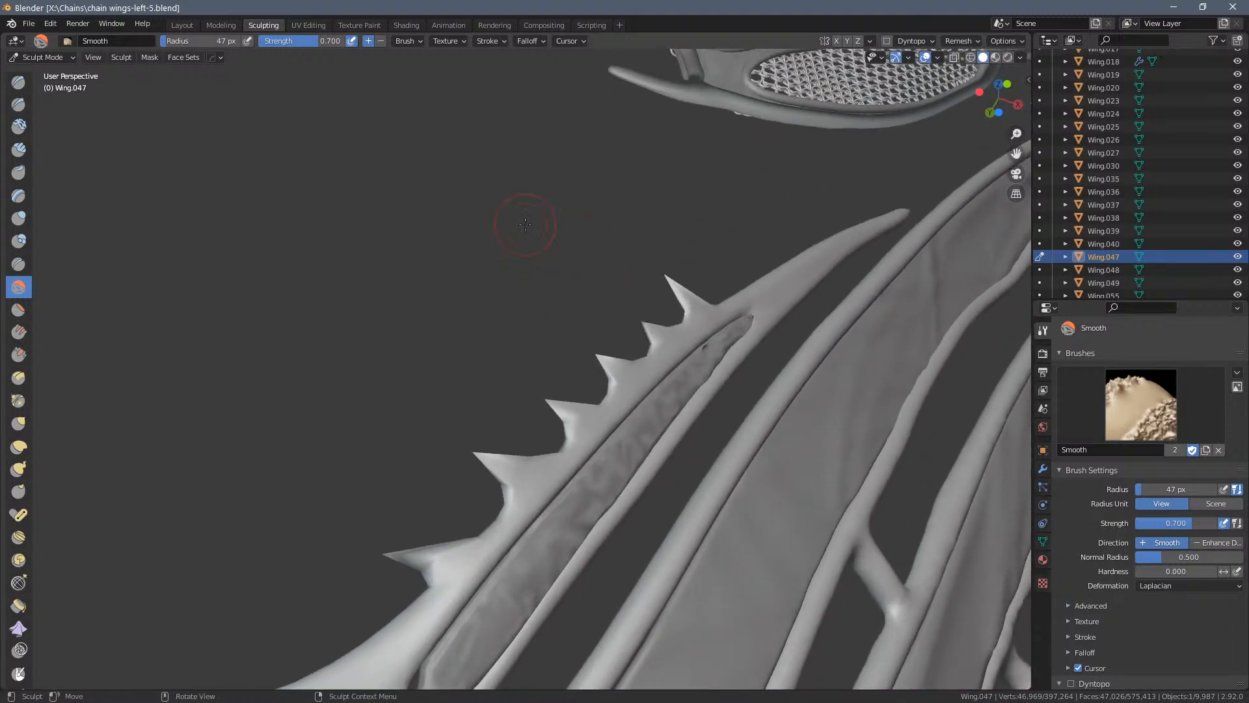
pyautogui.scroll(-3, 459, 329)
pyautogui.moveTo(460, 329)
pyautogui.mouseDown(button='middle')
pyautogui.moveTo(521, 412)
pyautogui.moveTo(496, 350)
pyautogui.moveTo(388, 458)
pyautogui.moveTo(462, 334)
pyautogui.mouseUp(button='middle')
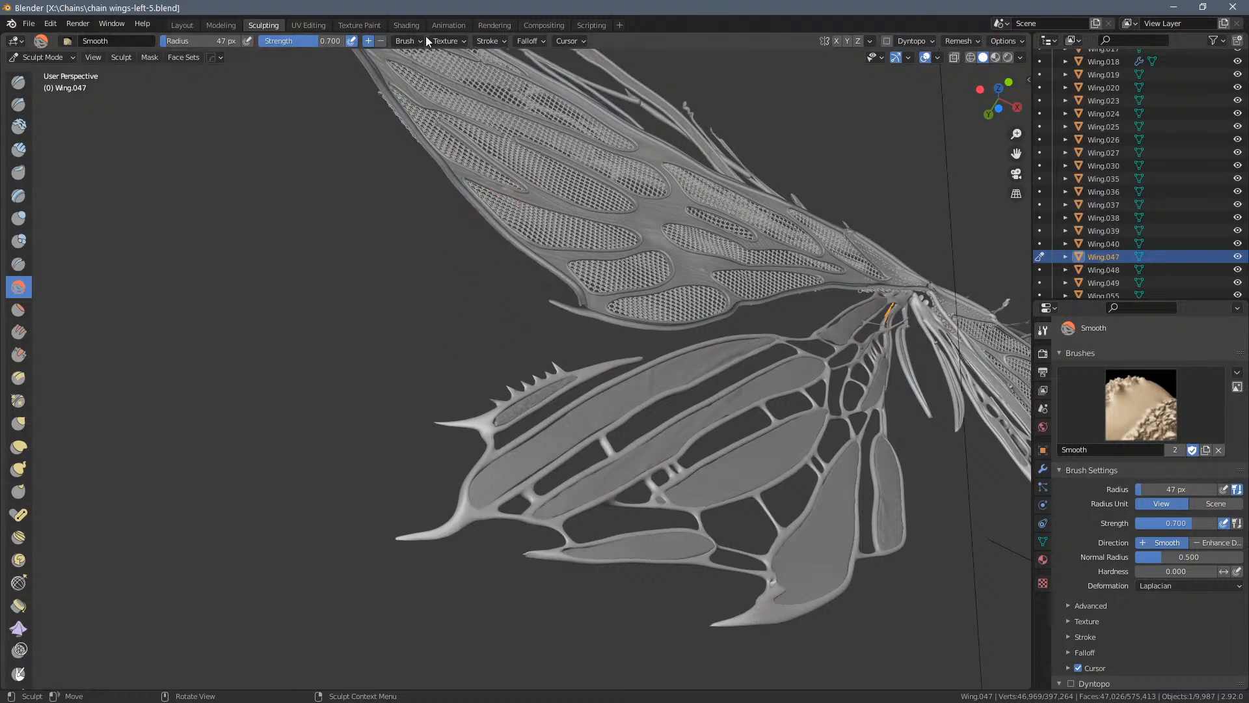
# Open the Shading workspace and examine the spiked lower wing and the upper wings in the rendered preview
pyautogui.click(401, 26)
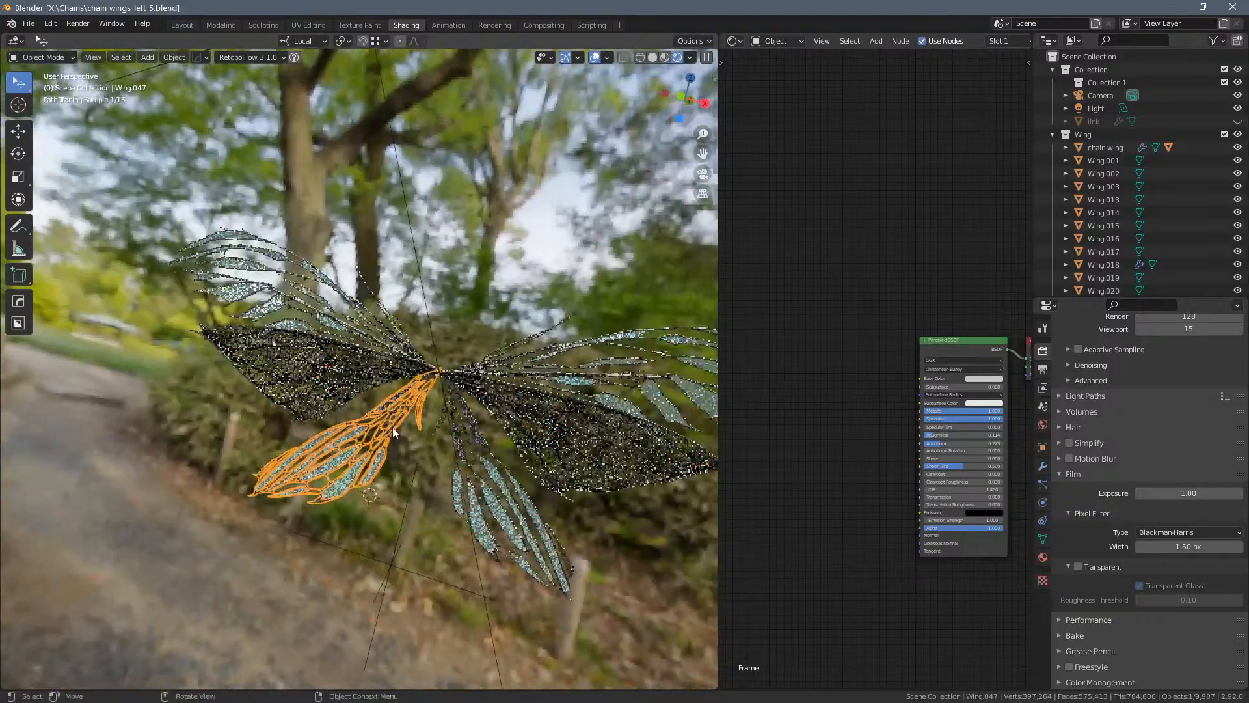
pyautogui.scroll(6, 392, 427)
pyautogui.moveTo(404, 456); pyautogui.dragTo(483, 421, button='middle')
pyautogui.scroll(1, 357, 467)
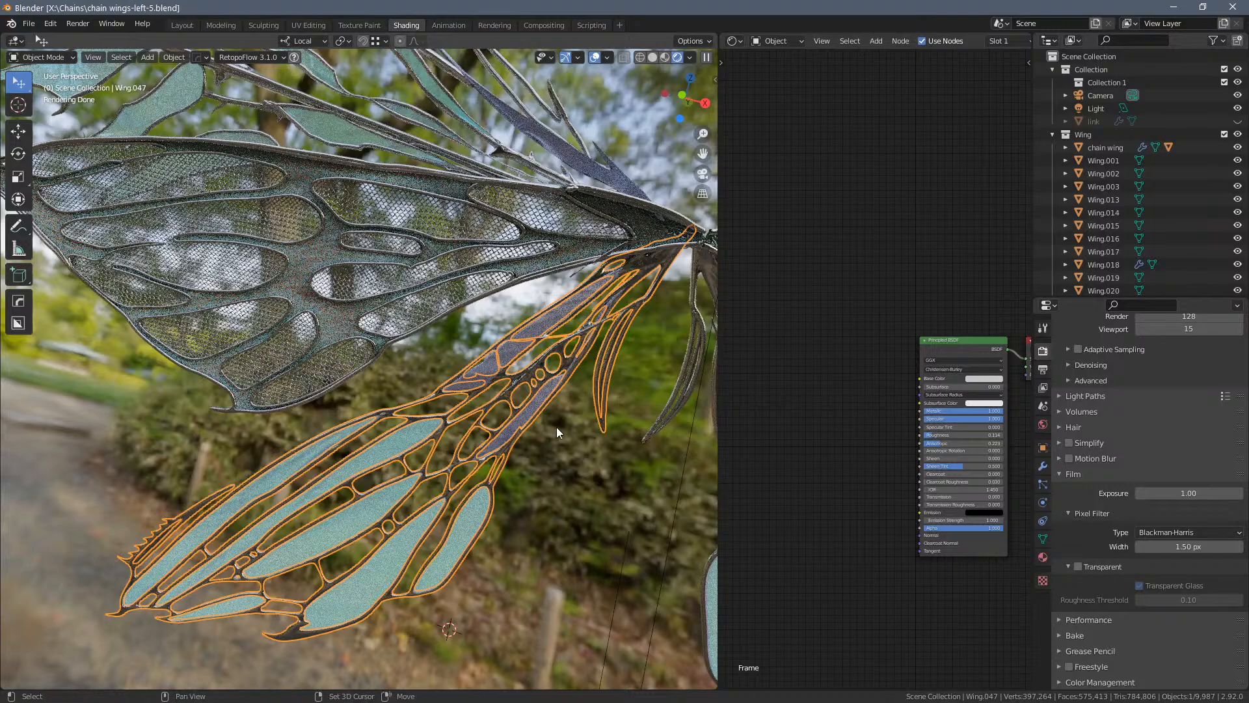
pyautogui.moveTo(349, 381)
pyautogui.mouseDown(button='middle')
pyautogui.moveTo(439, 459)
pyautogui.moveTo(442, 522)
pyautogui.moveTo(376, 367)
pyautogui.moveTo(455, 350)
pyautogui.mouseUp(button='middle')
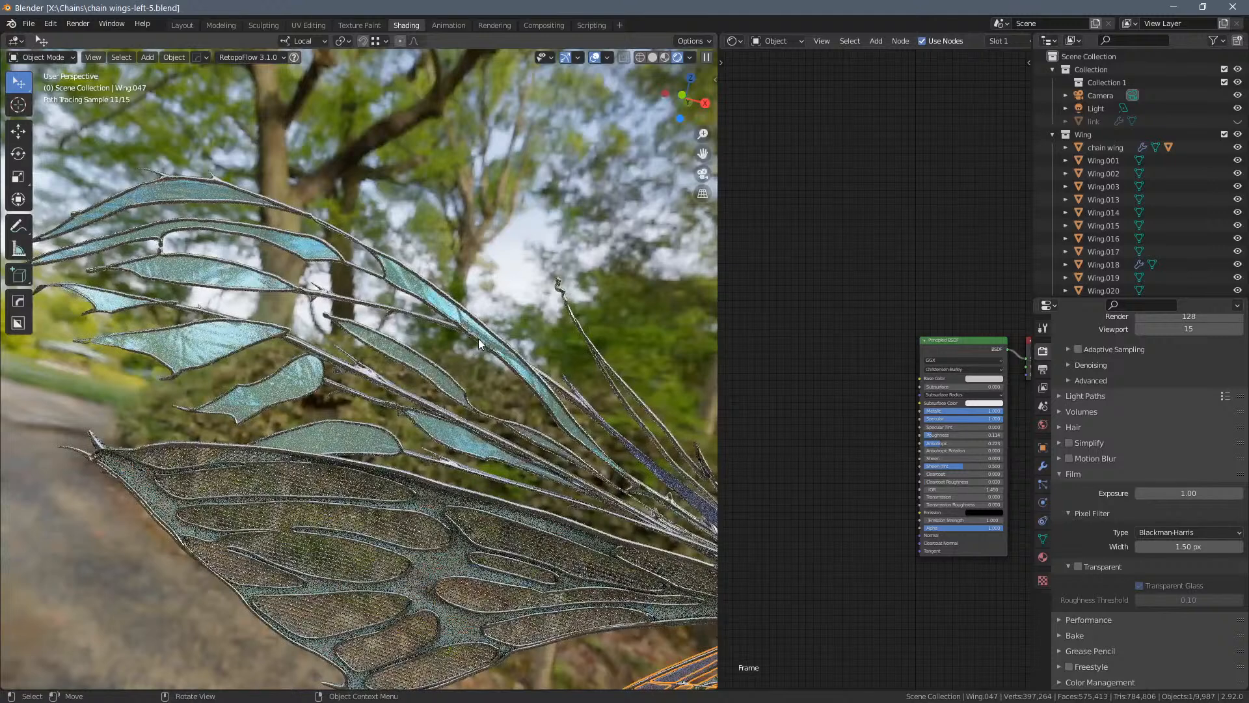
# Select the long narrow membrane cell at the upper wing's front edge to show its Wing Sheet material nodes, and inspect both wings rendered
pyautogui.click(478, 339)
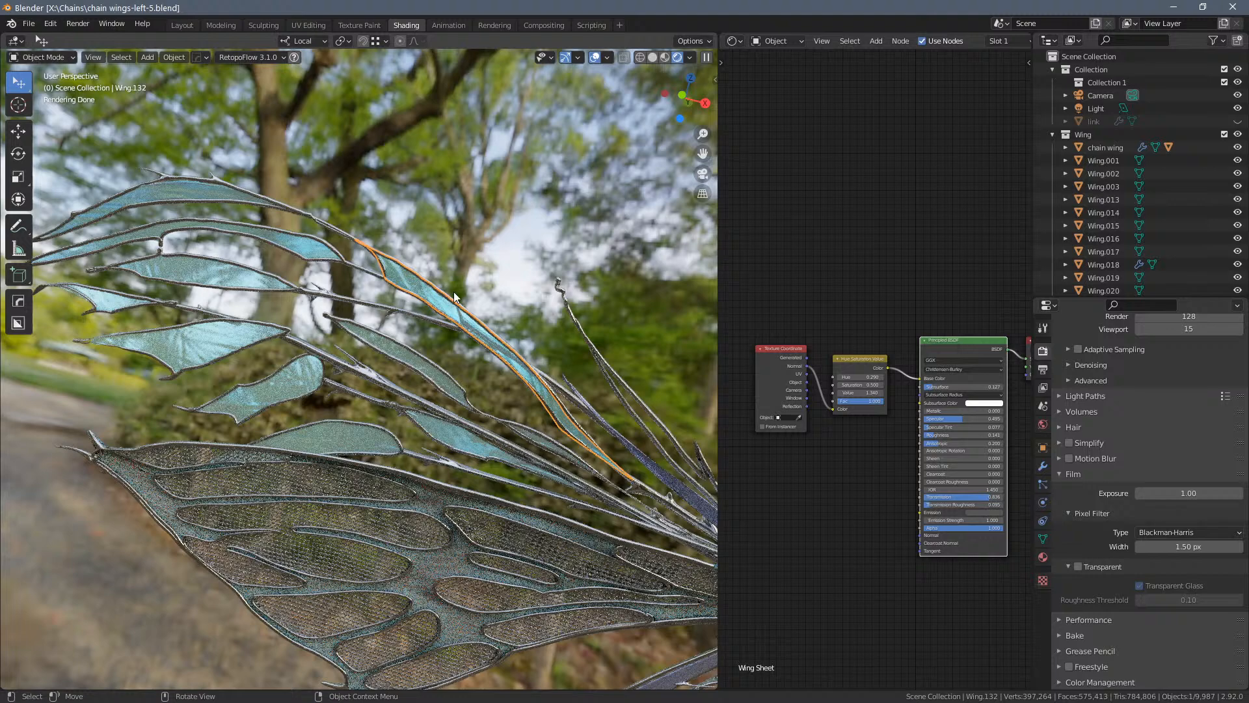
pyautogui.moveTo(454, 297); pyautogui.dragTo(466, 441, button='middle')
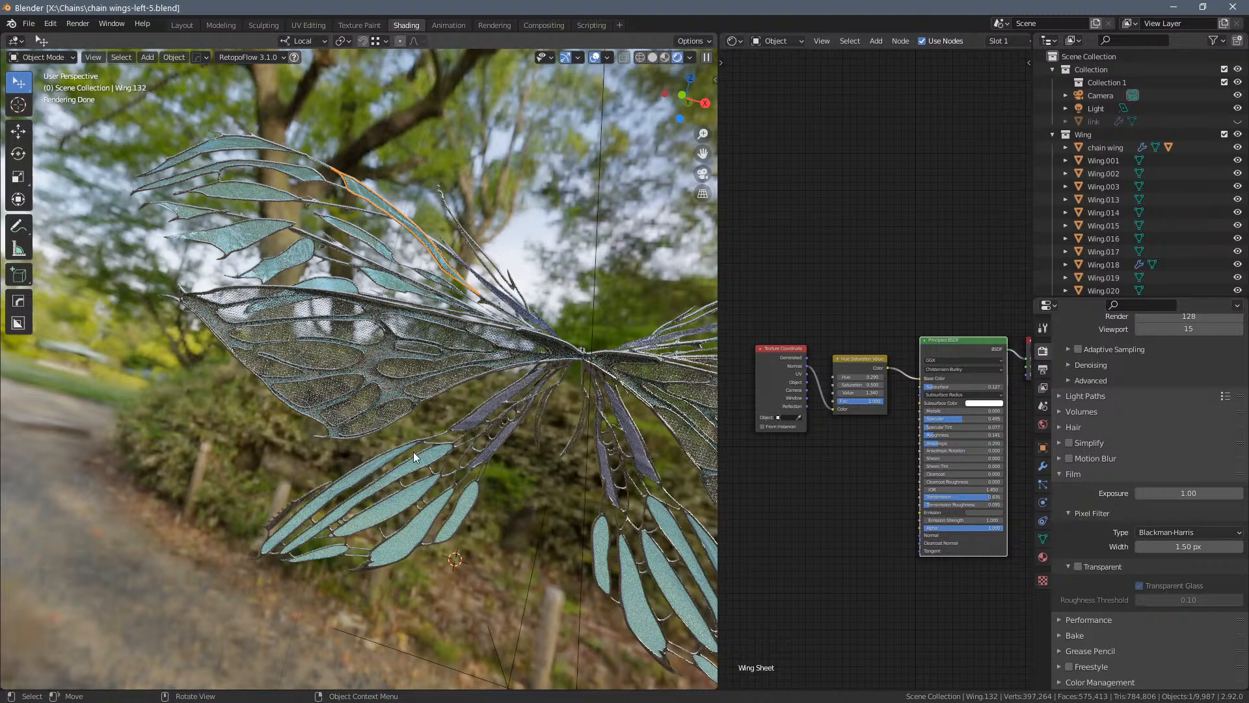
pyautogui.keyDown('shift'); pyautogui.moveTo(474, 470); pyautogui.dragTo(344, 435, button='middle'); pyautogui.keyUp('shift')
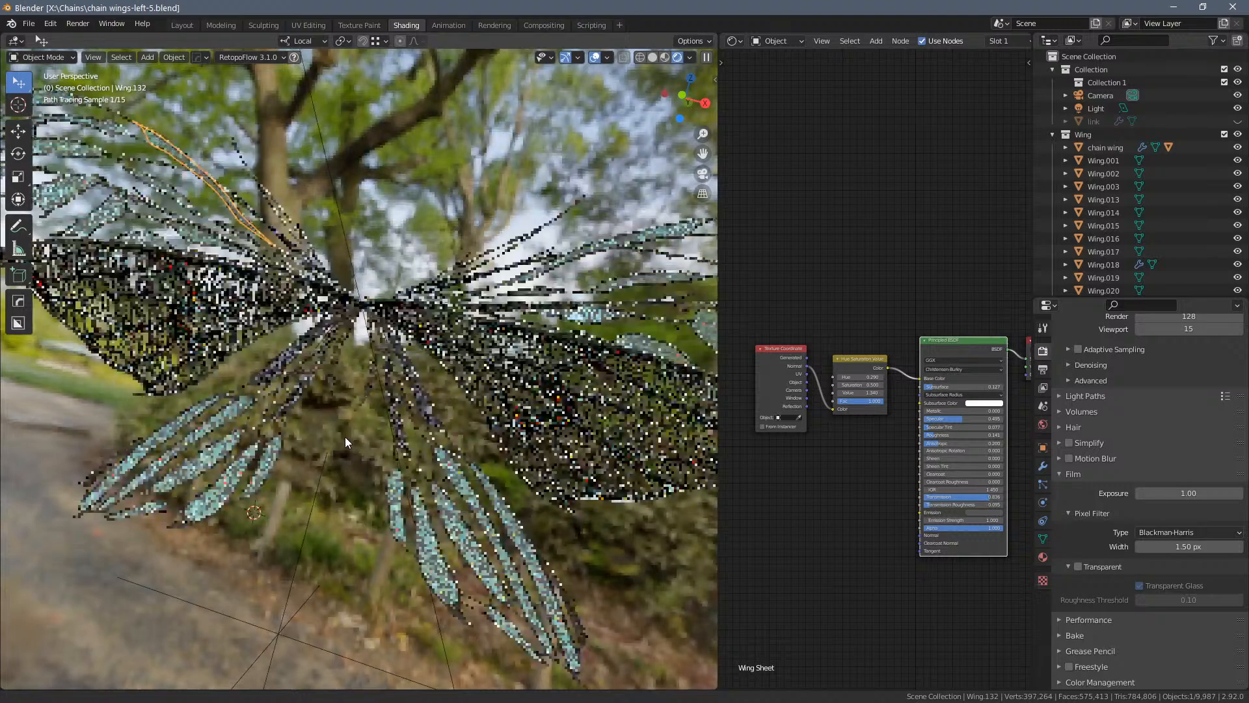